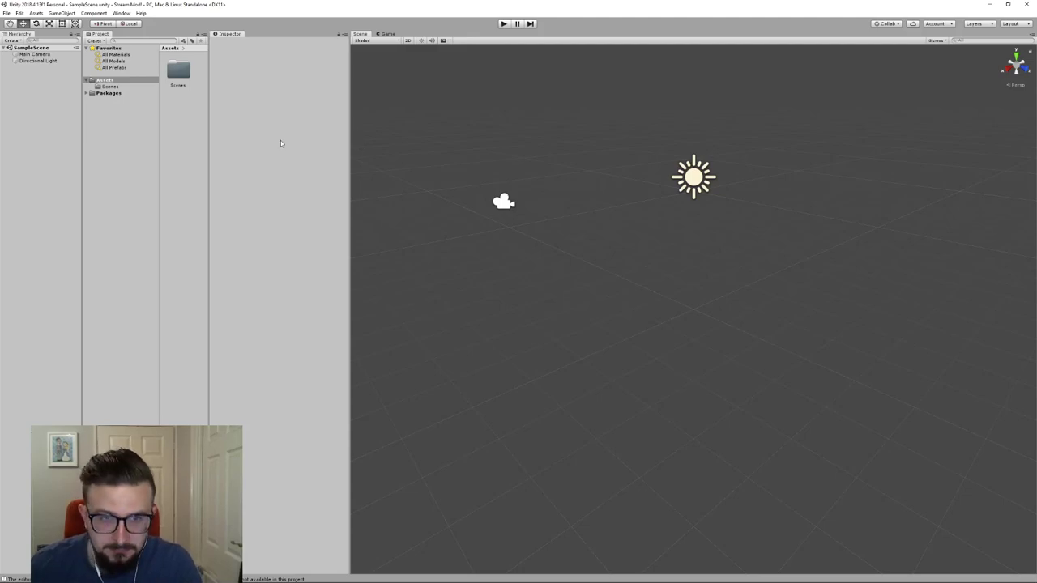
Switch to the browser and close the Google Drive and Unity download tabs, keeping the TerraTech mod support page open
key(alt+Tab)
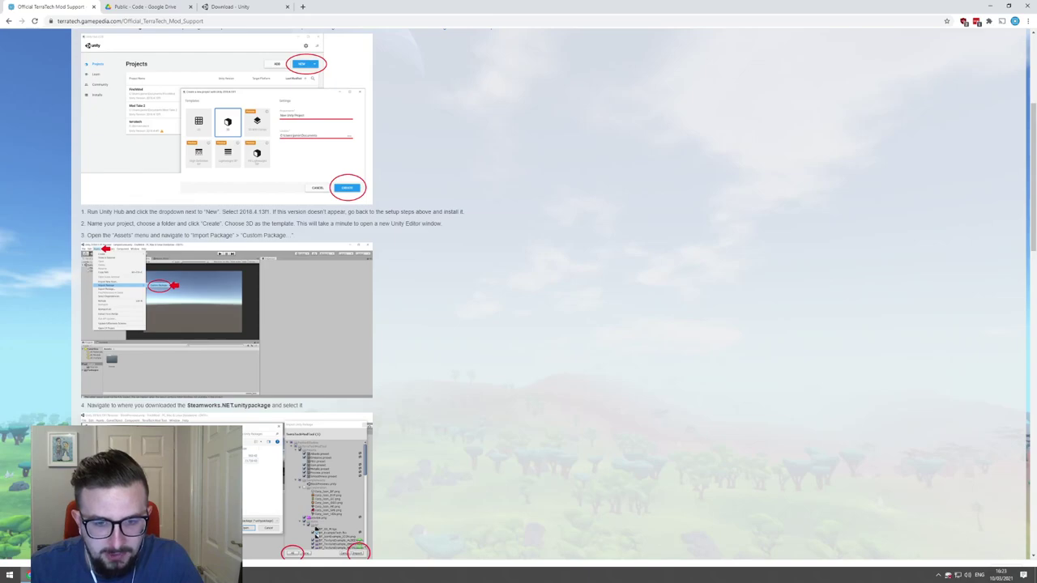
mouse_move(26, 575)
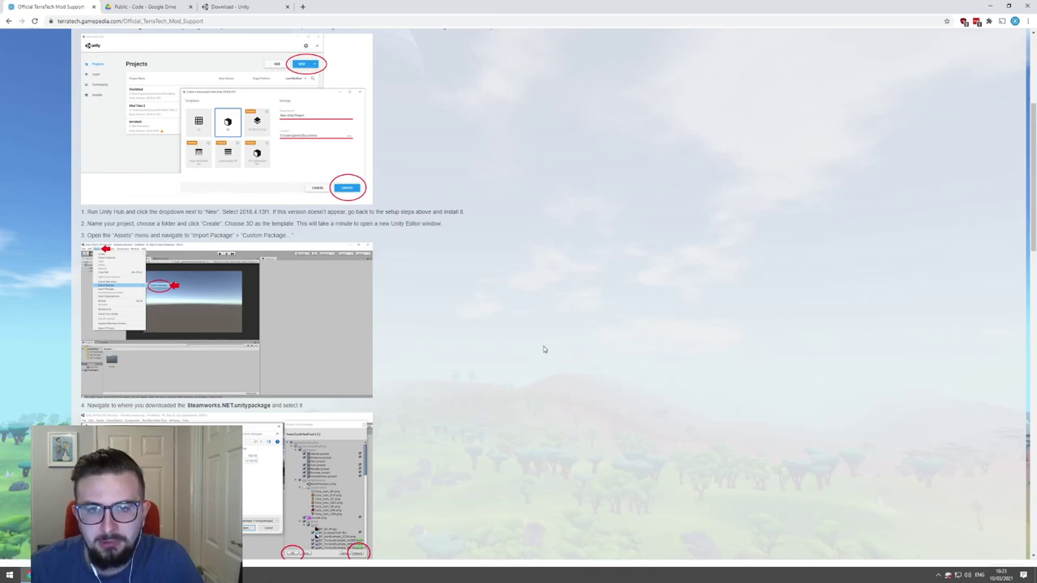
click(191, 7)
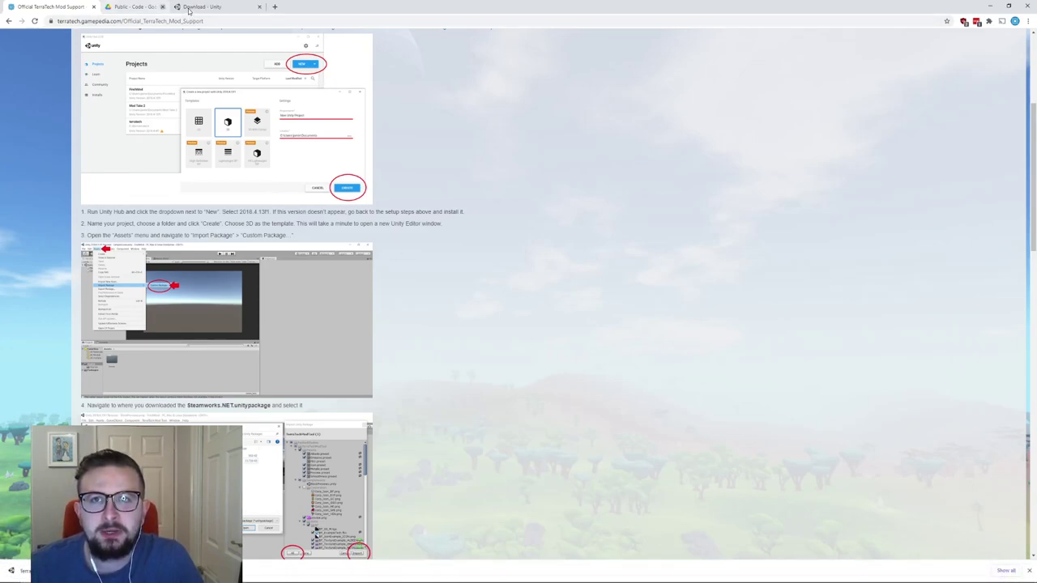
click(190, 6)
key(alt+Tab)
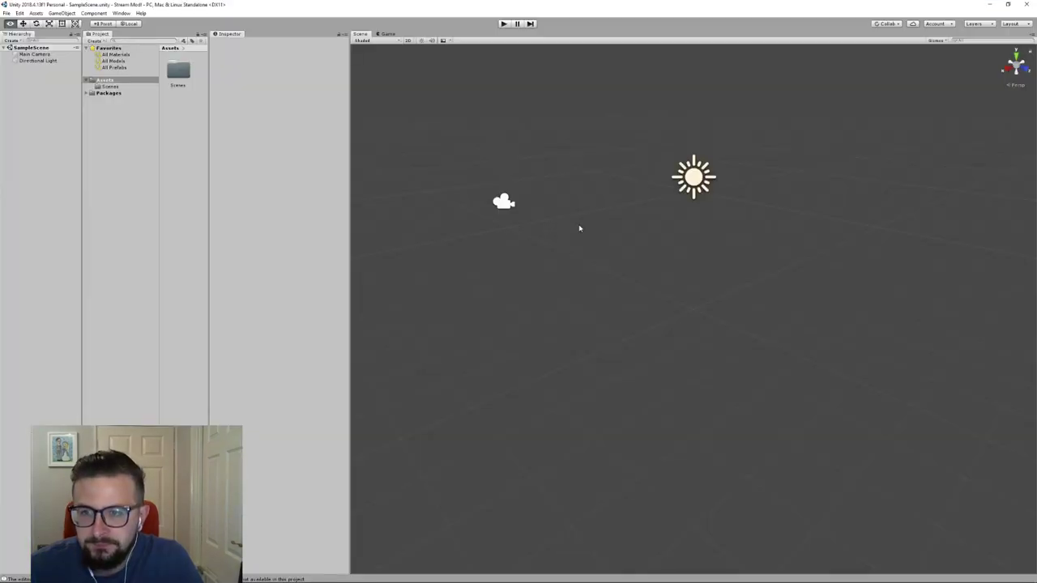
Review the TerraTech wiki instructions for importing the Steamworks.NET and TerraTechModTool packages
key(alt+Tab)
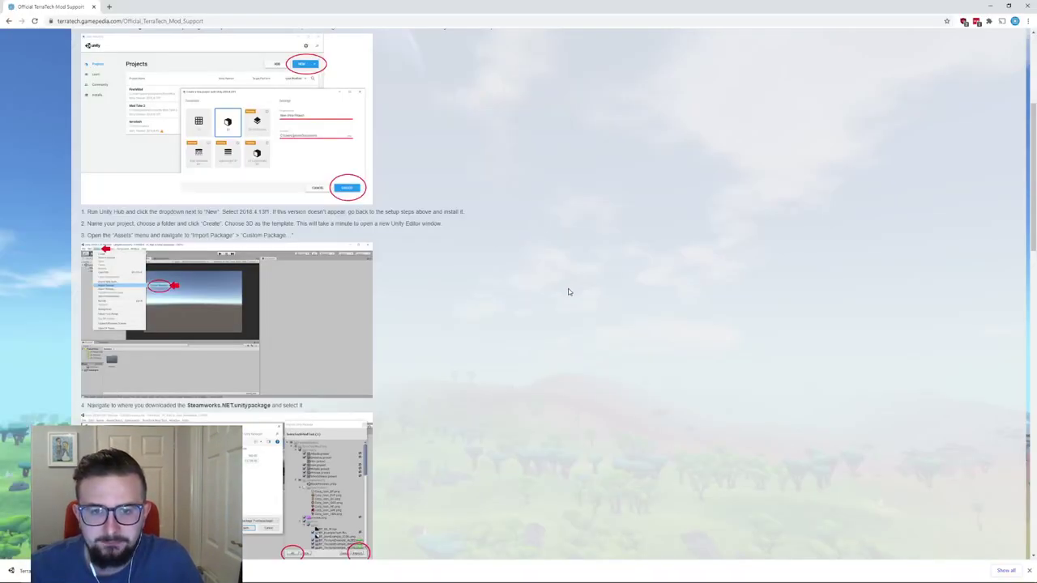
scroll(568, 288, down, 1)
scroll(568, 292, down, 2)
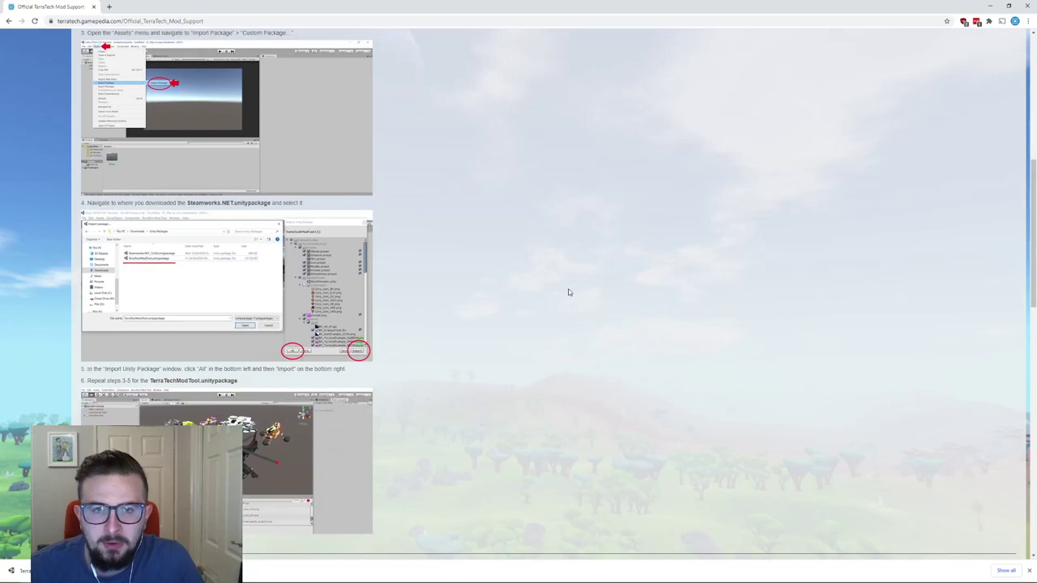
scroll(568, 291, up, 1)
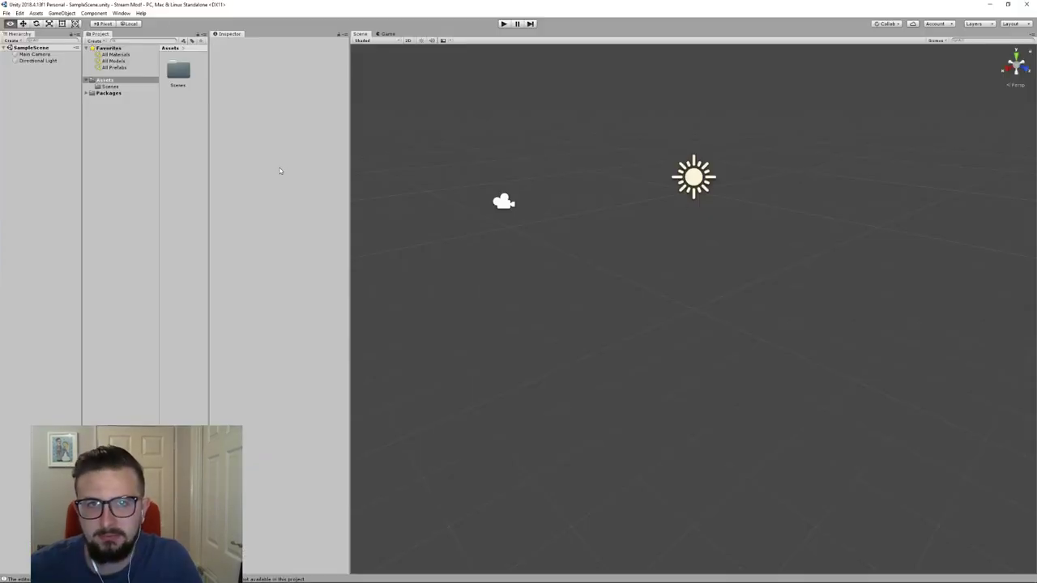
Switch to Unity and open Steamworks.NET_13.0.0 (1).unitypackage from the Downloads folder as a custom package to import
click(36, 14)
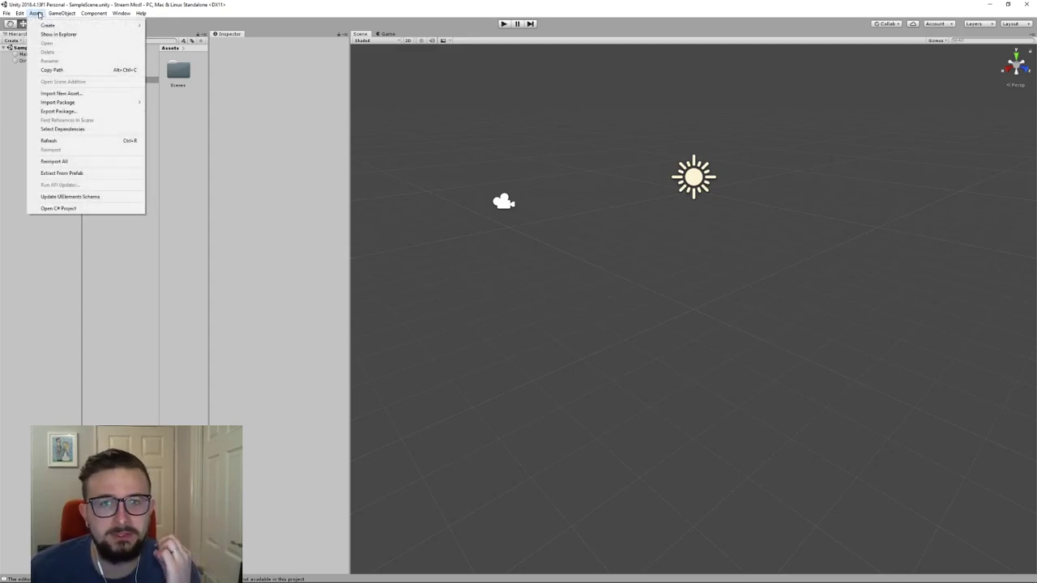
mouse_move(72, 103)
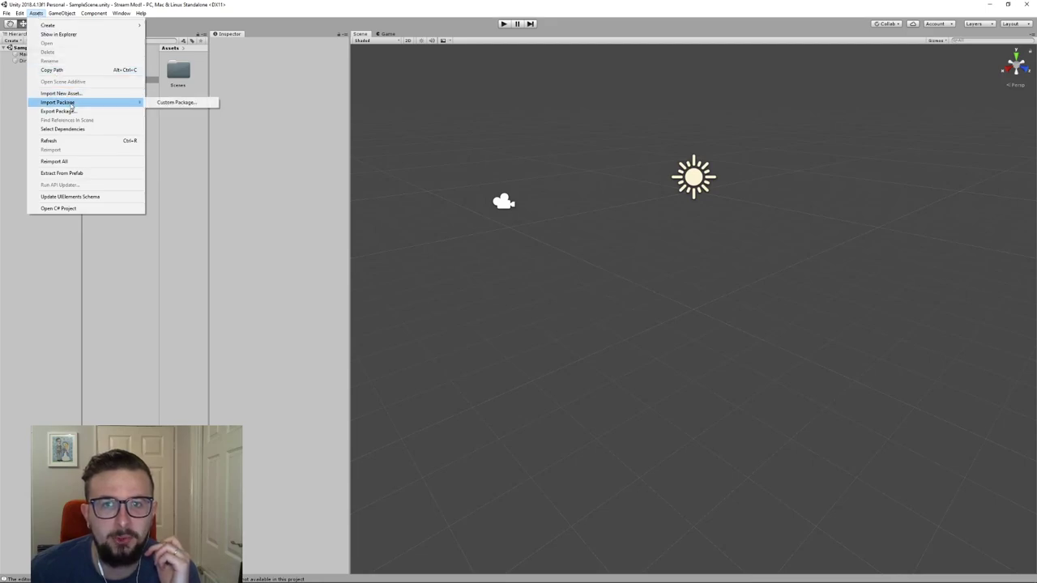
click(174, 102)
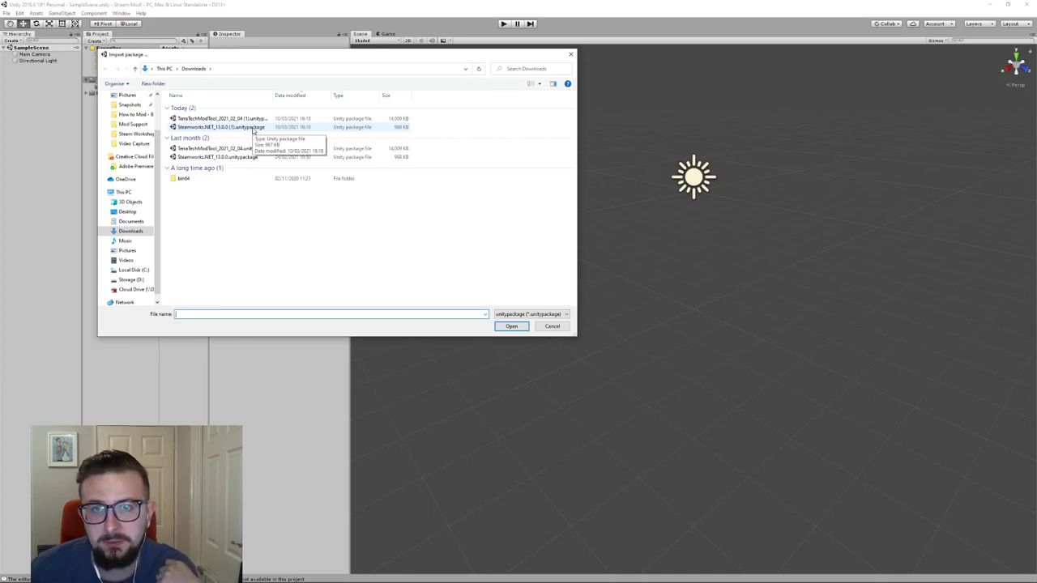
click(254, 128)
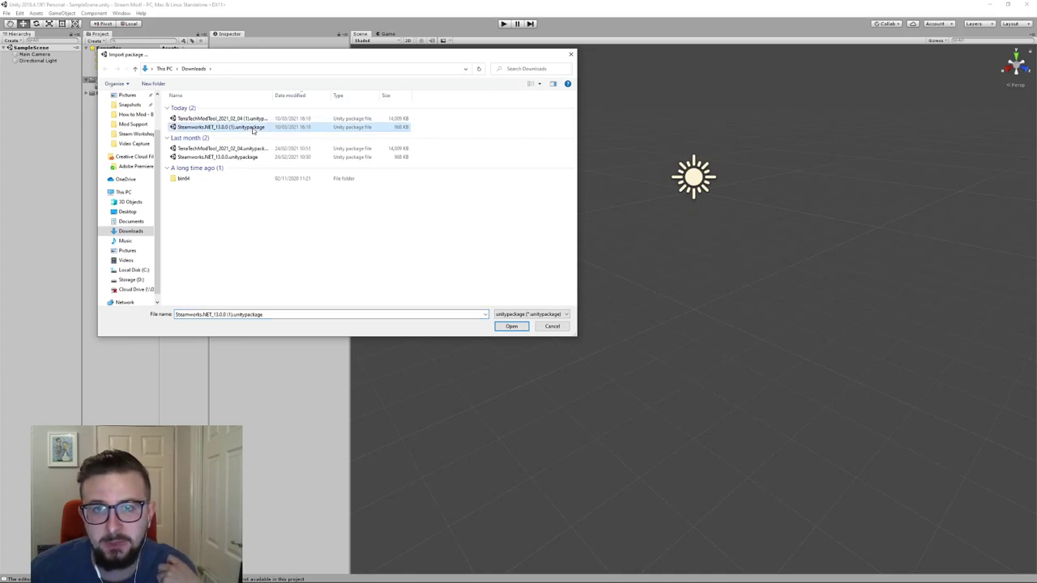
click(513, 327)
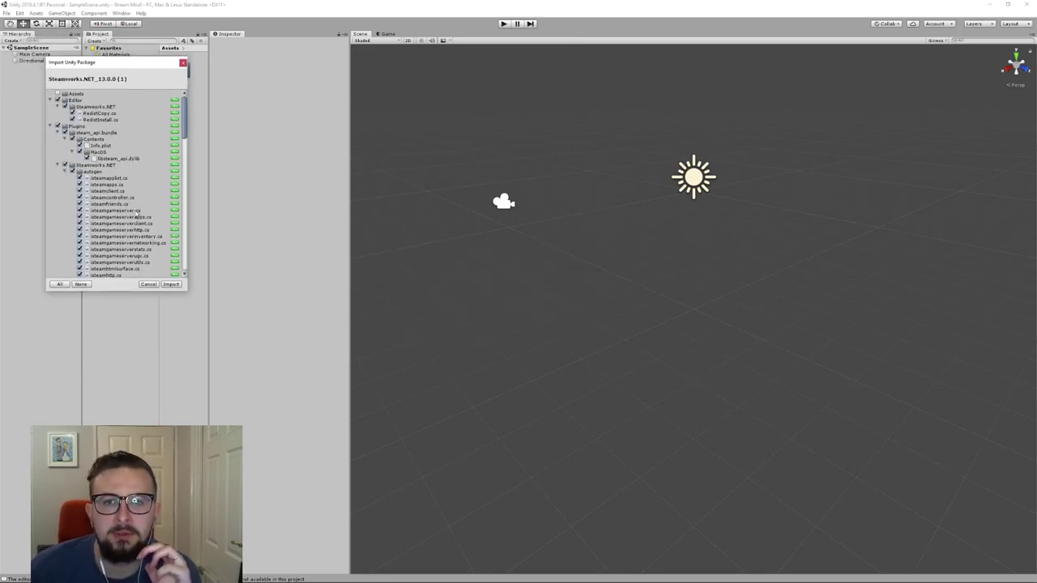
Select all items in the Steamworks.NET package and import them into the project
scroll(133, 217, down, 3)
scroll(134, 218, up, 5)
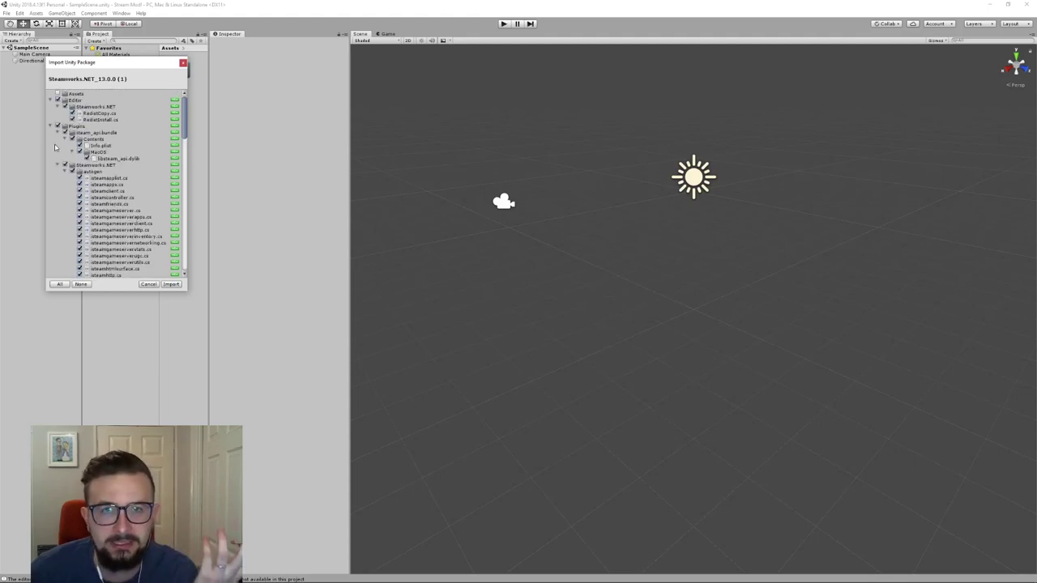
click(60, 285)
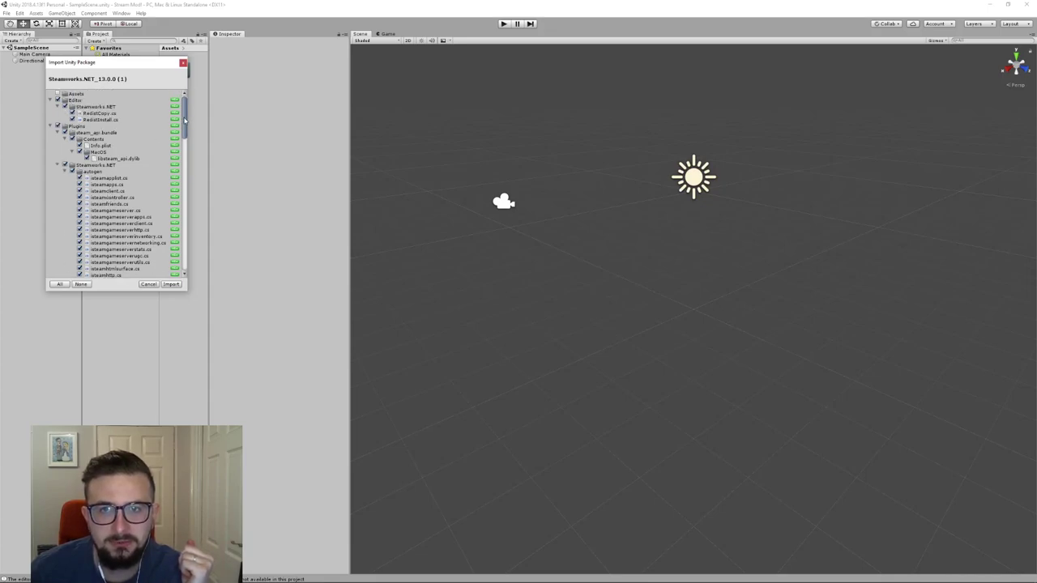
drag(185, 122, 180, 101)
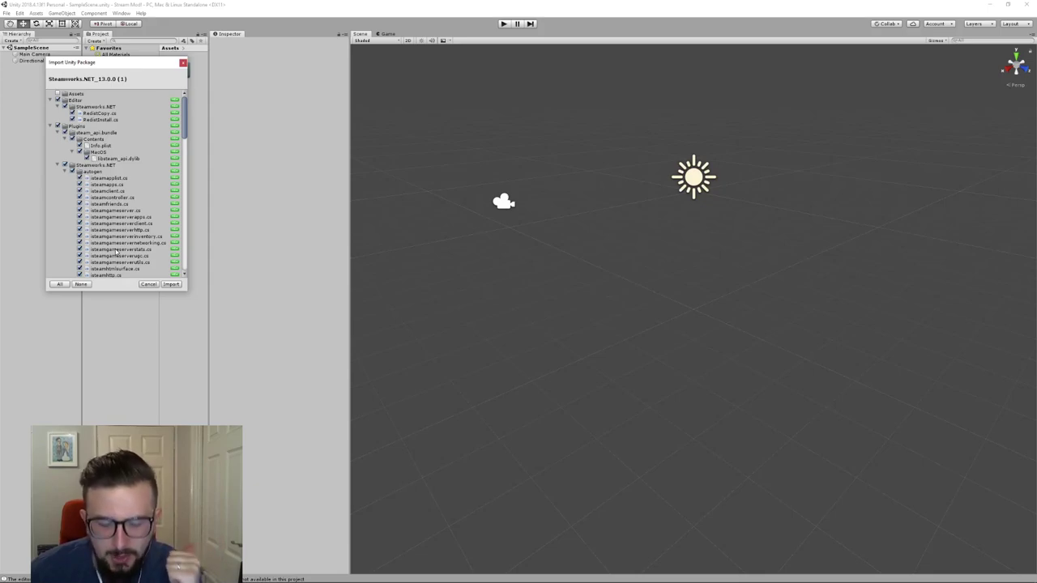
click(171, 284)
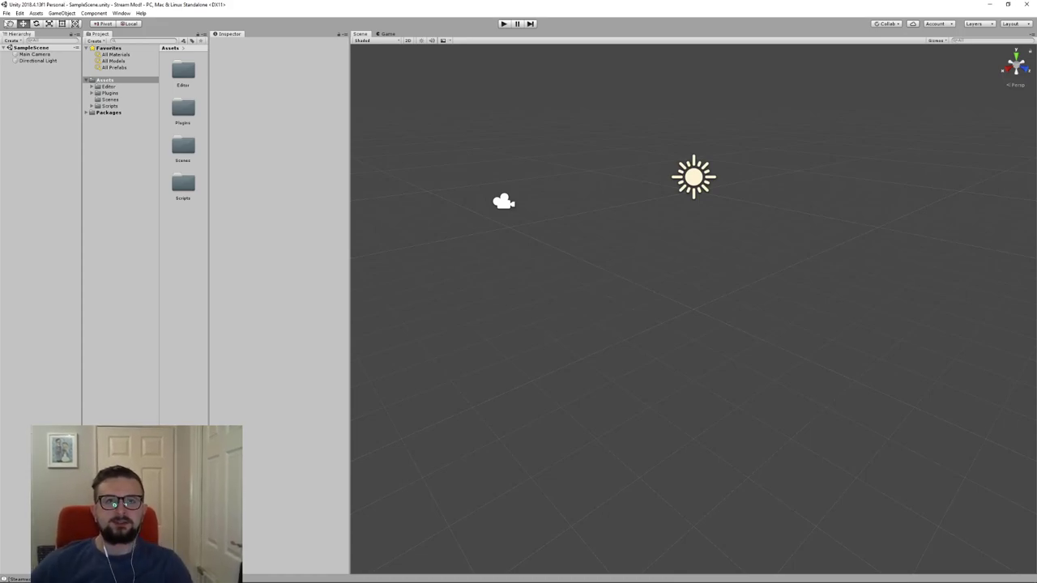
Open TerraTechModTool_2021_02_04 (1).unitypackage from the Downloads folder as a custom package to import
click(36, 13)
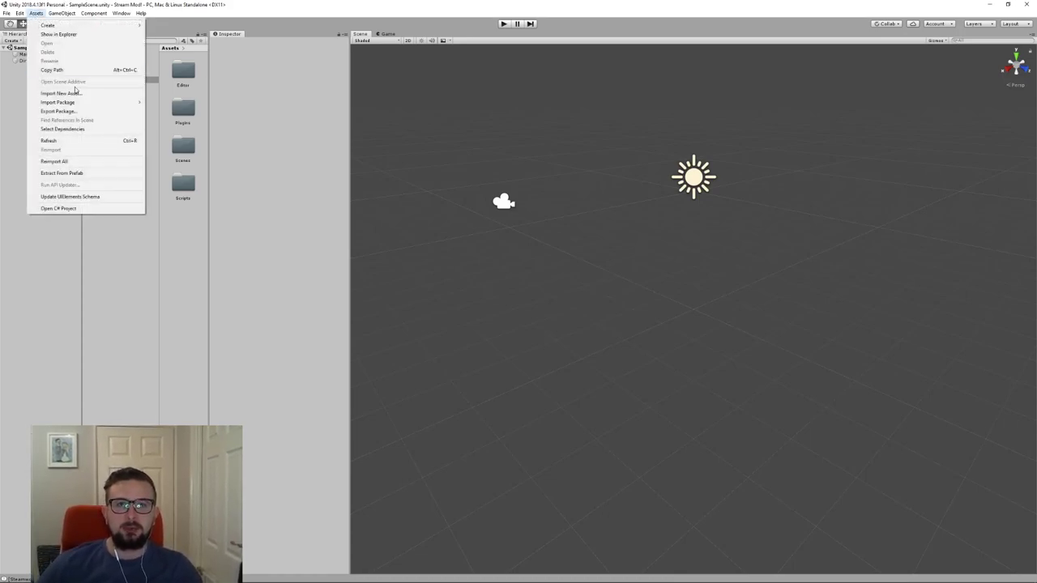
mouse_move(94, 104)
click(164, 103)
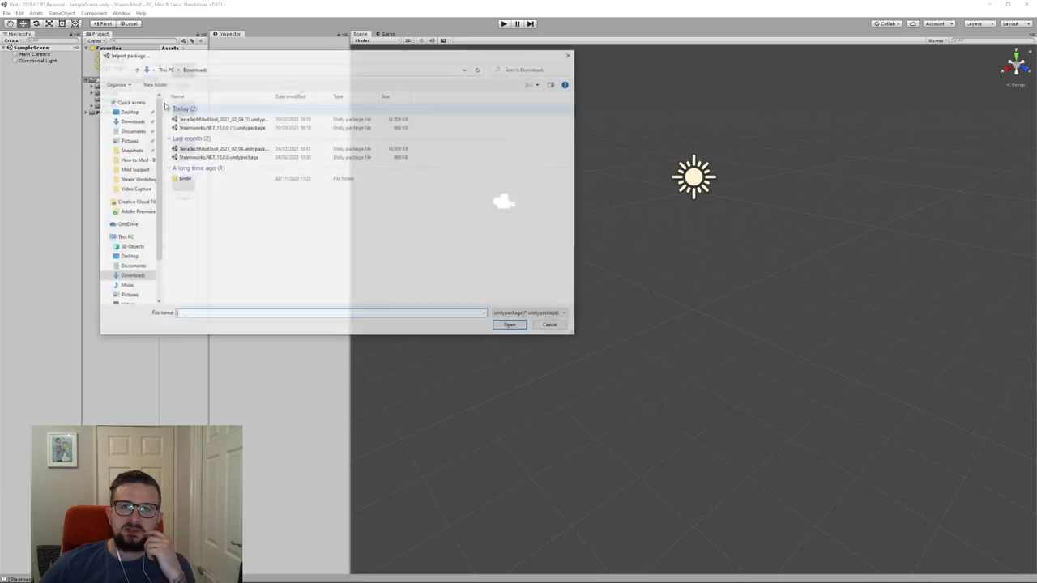
click(243, 118)
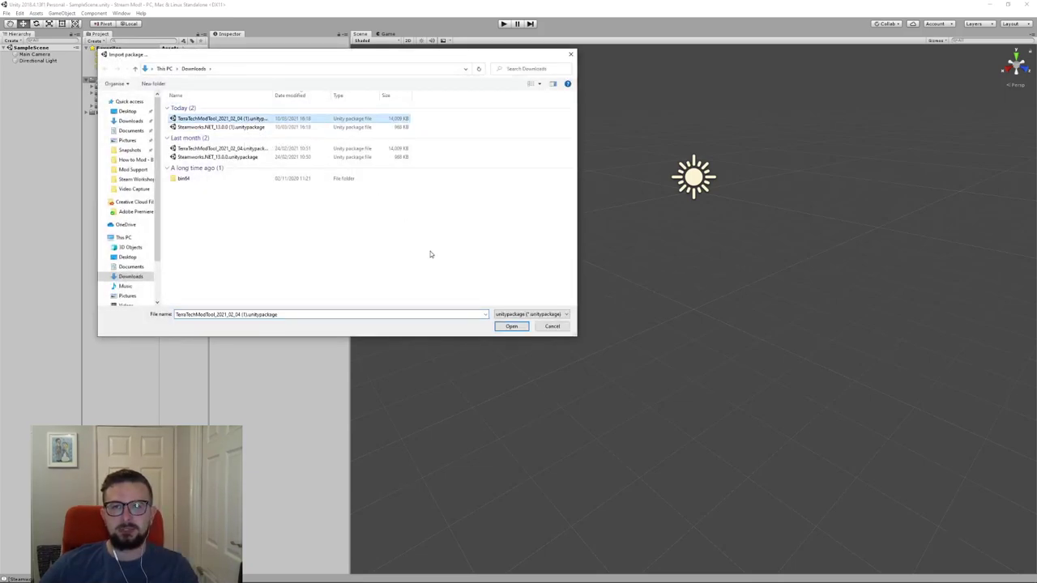
click(511, 327)
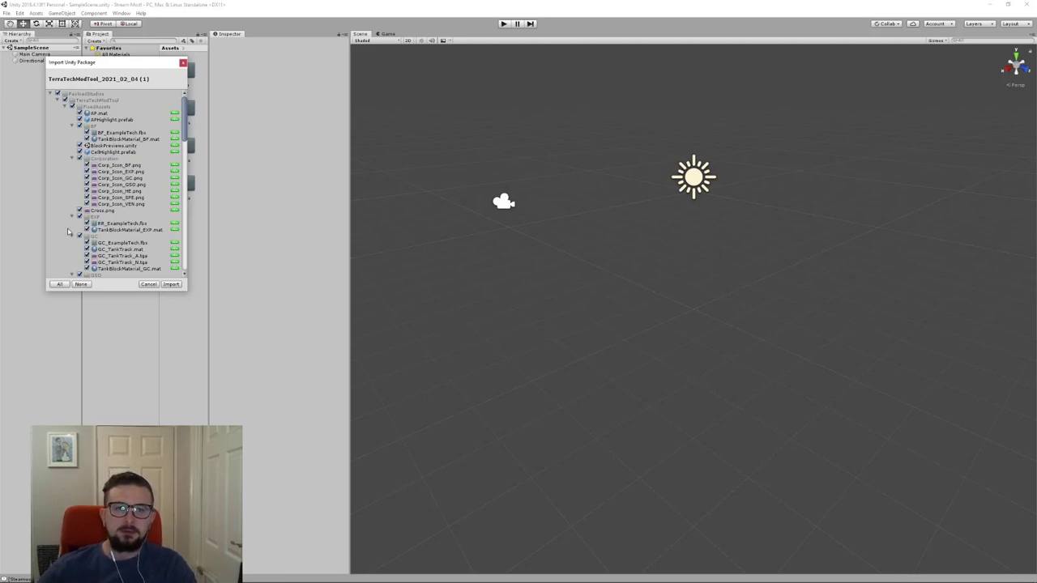
Select all items in the TerraTechModTool package, check its contents and import them into the project
scroll(104, 224, down, 8)
scroll(104, 224, up, 8)
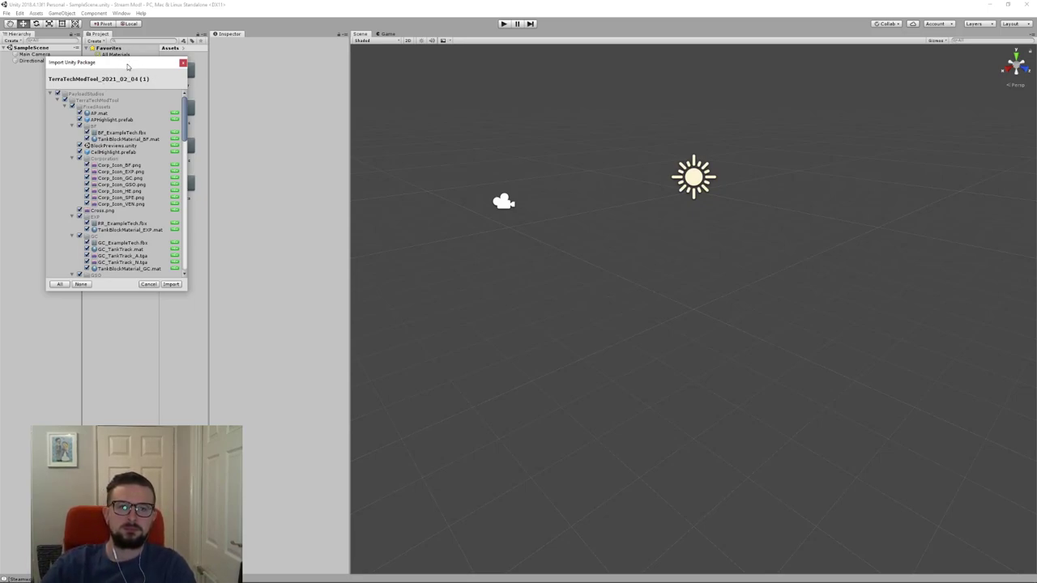
drag(128, 66, 127, 69)
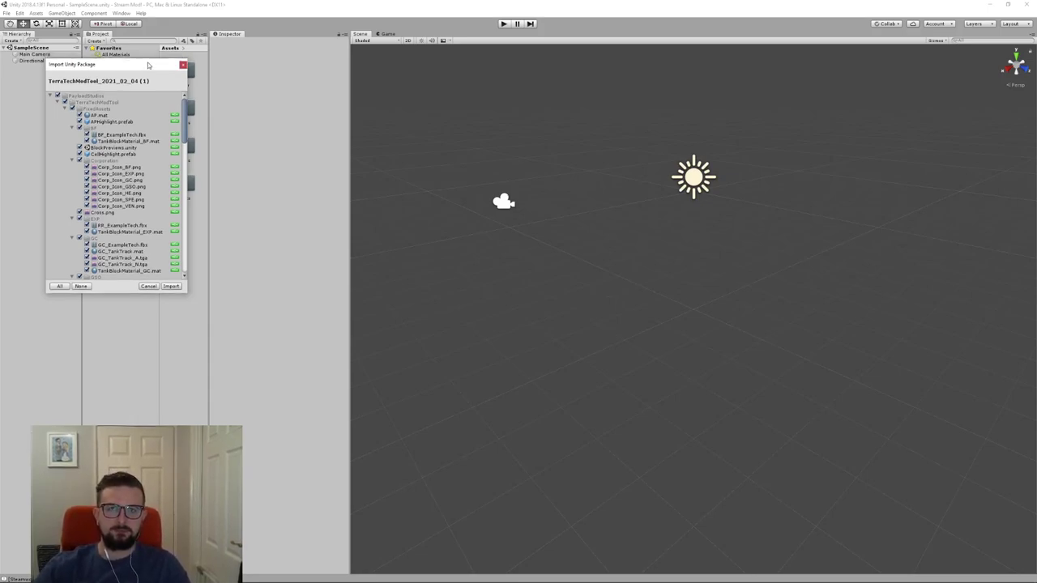
scroll(118, 191, down, 10)
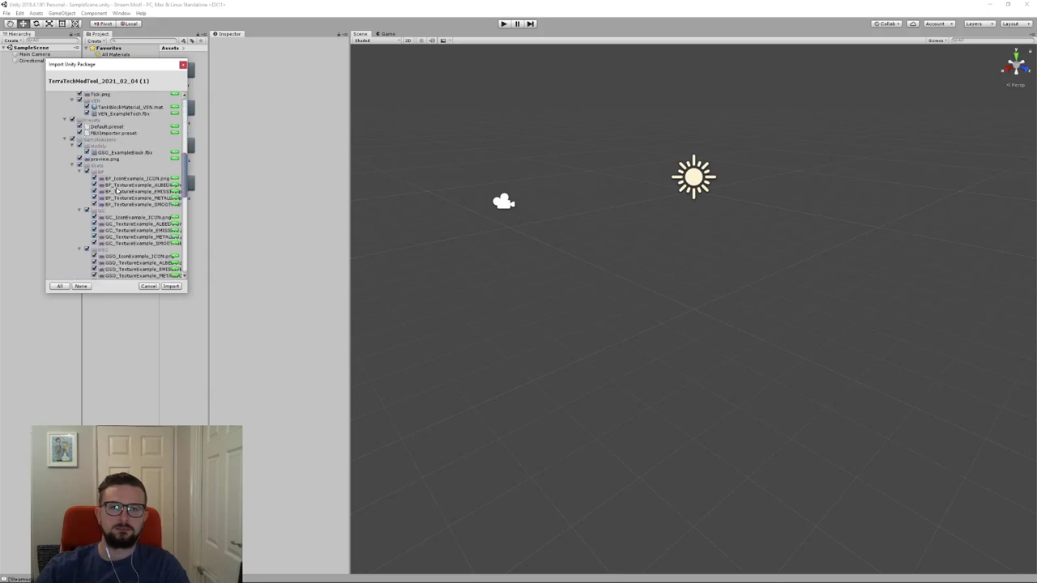
scroll(117, 191, down, 1)
scroll(118, 190, up, 2)
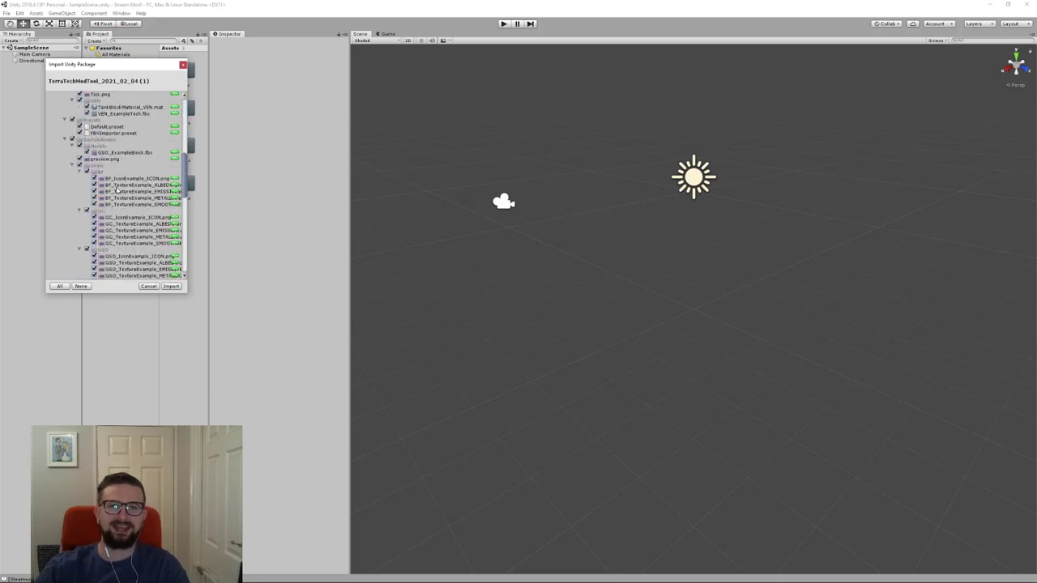
click(60, 287)
scroll(118, 185, down, 6)
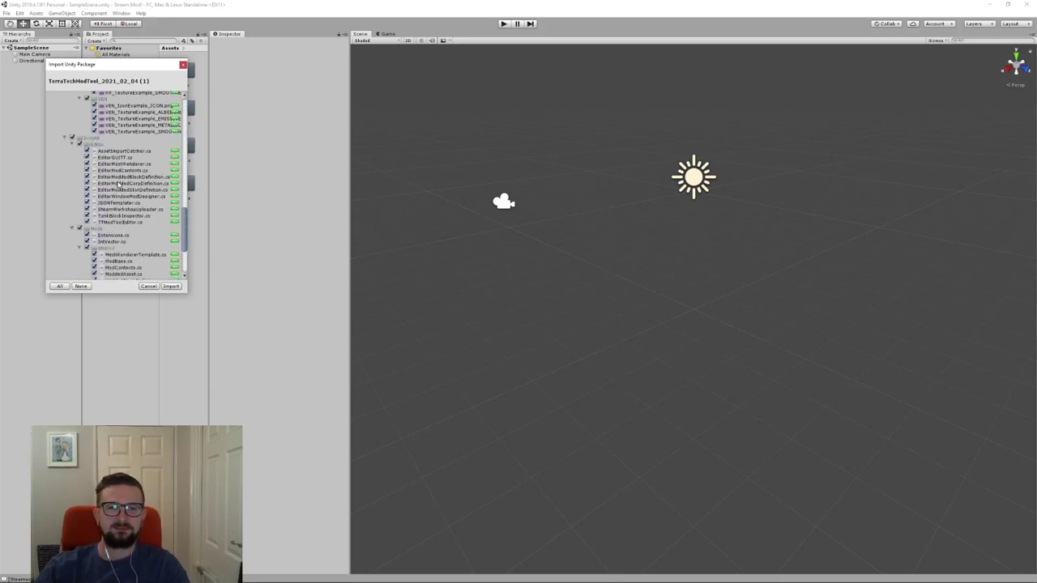
scroll(119, 184, down, 3)
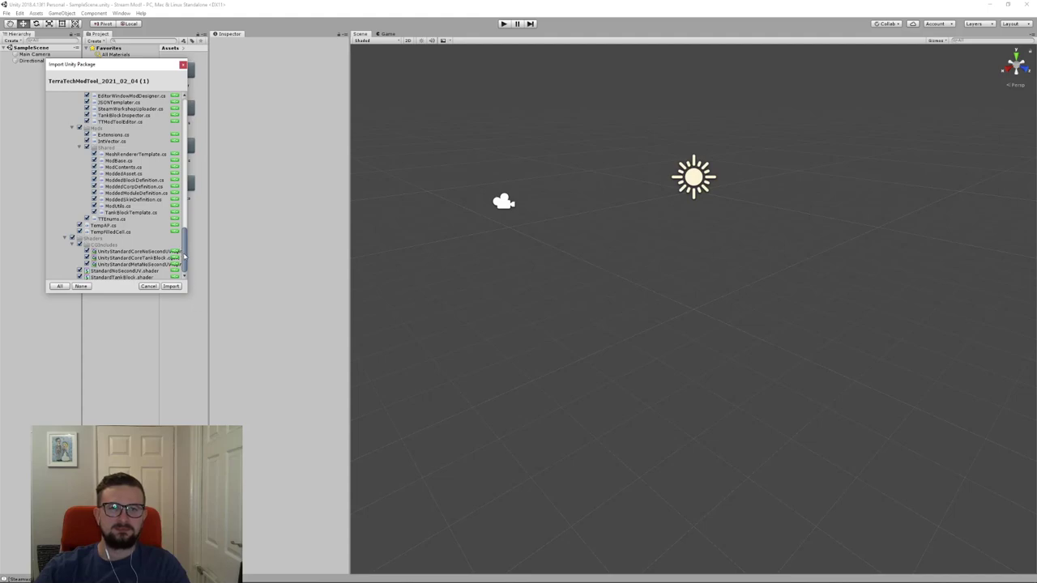
drag(185, 256, 186, 142)
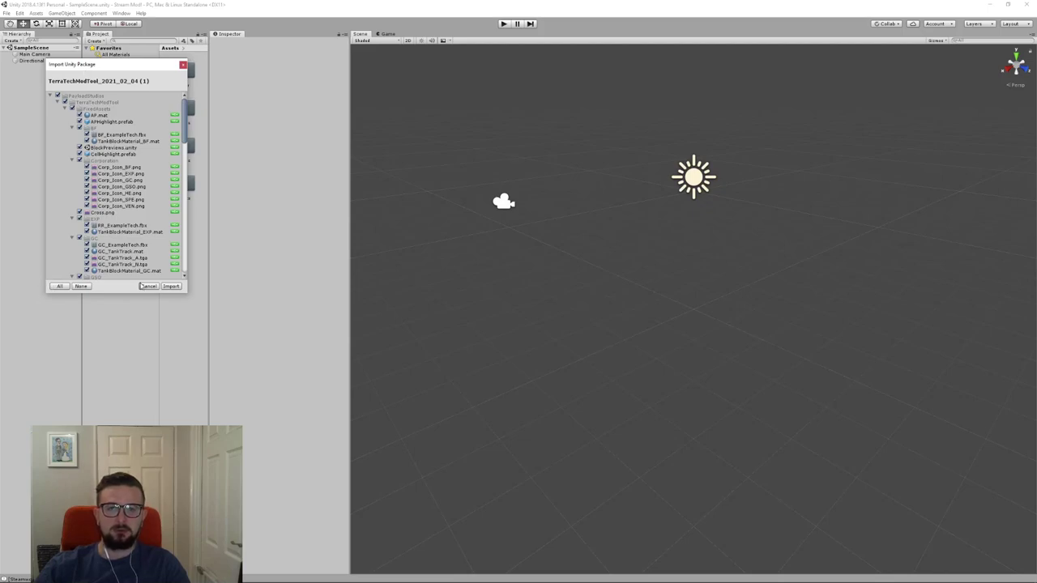
click(172, 286)
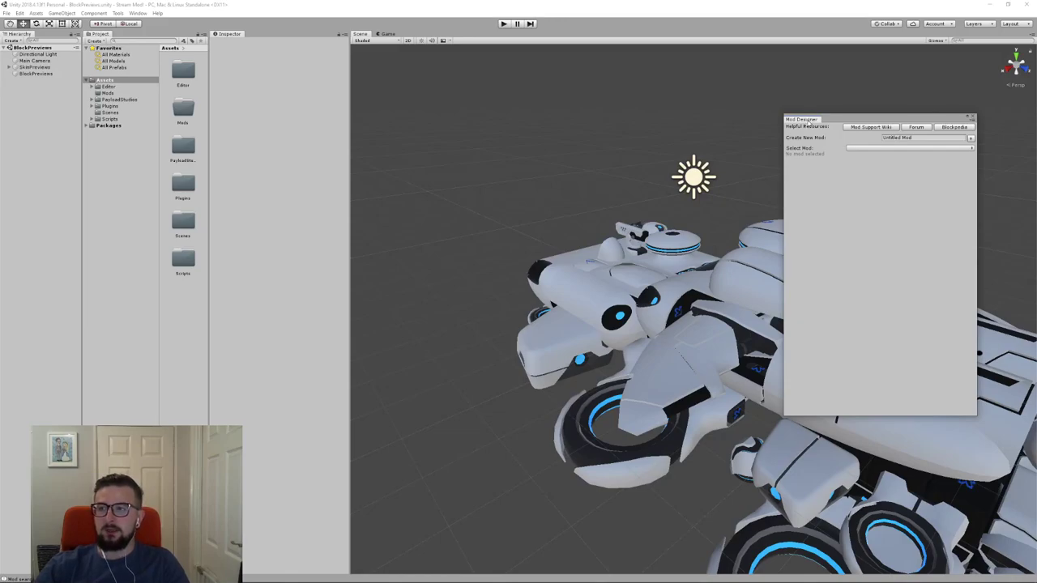
Dock the floating Mod Designer window beside the Scene view and narrow it slightly
drag(808, 121, 1000, 179)
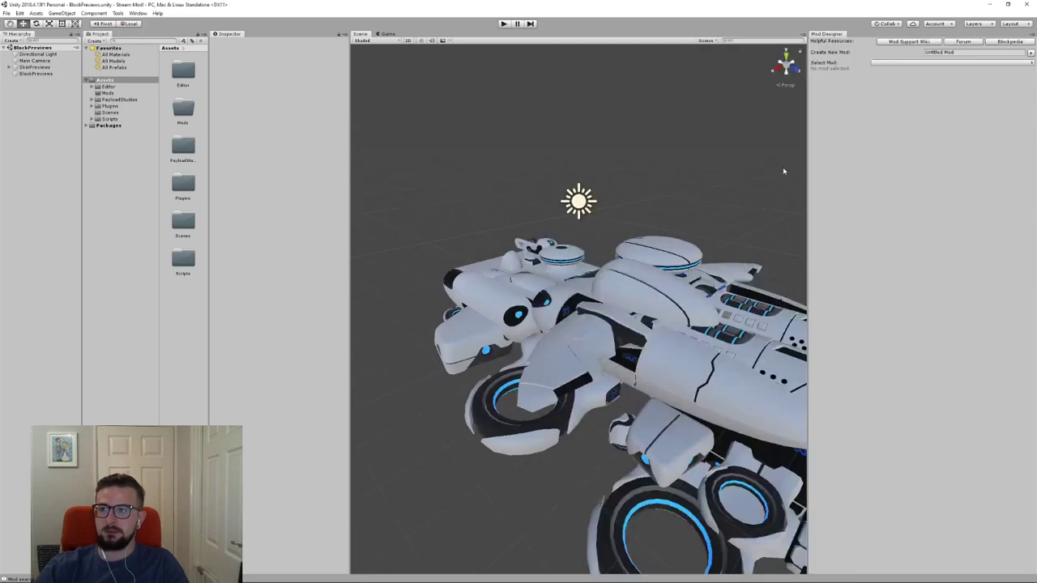
drag(805, 165, 829, 172)
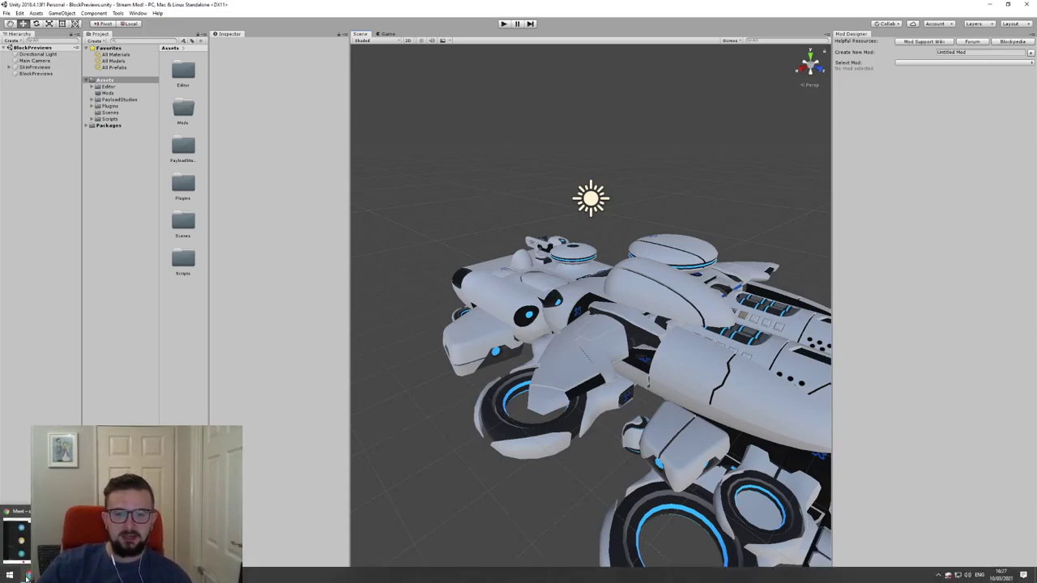
Switch to the browser and read the wiki's Creating a Mod section, including naming a mod and the content guides
click(26, 577)
scroll(559, 327, down, 2)
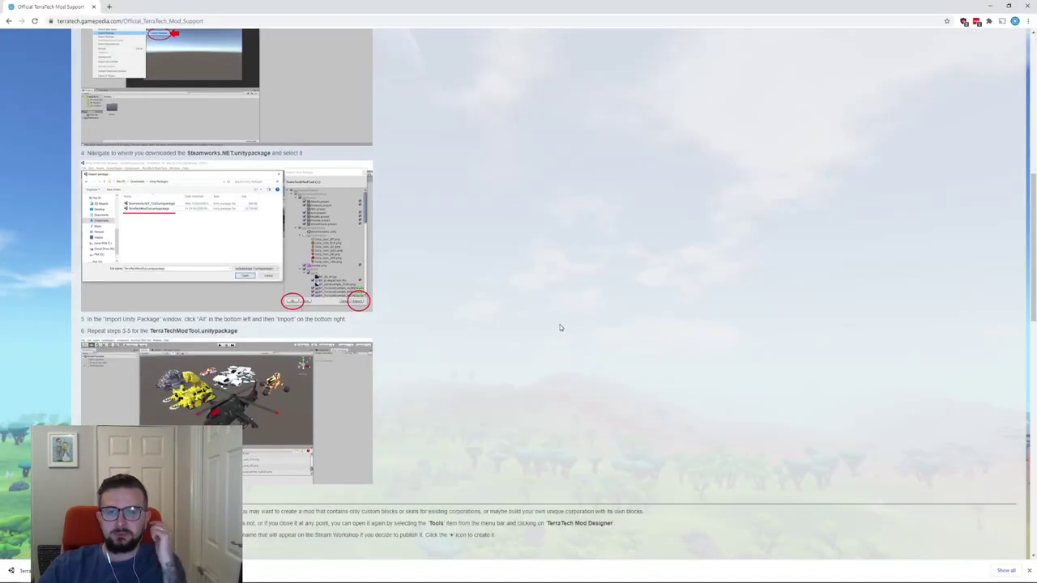
scroll(559, 327, down, 1)
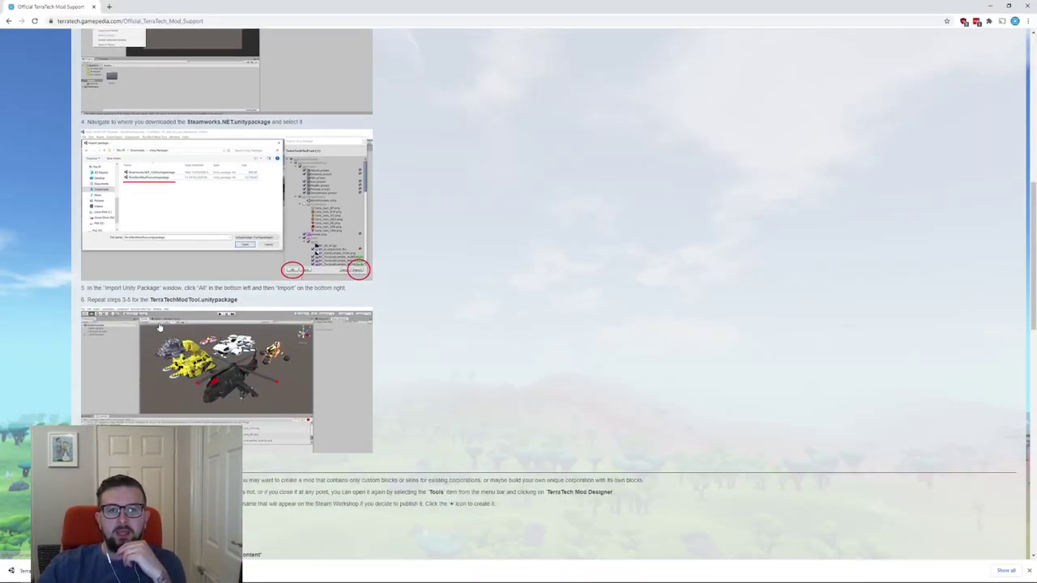
scroll(421, 291, down, 3)
scroll(466, 286, down, 4)
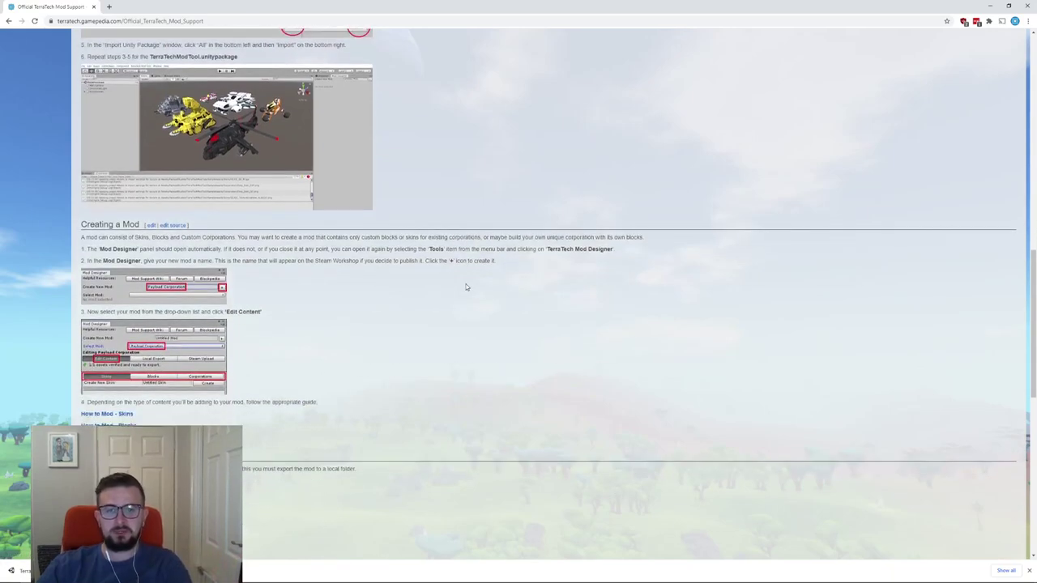
drag(82, 183, 141, 185)
click(359, 288)
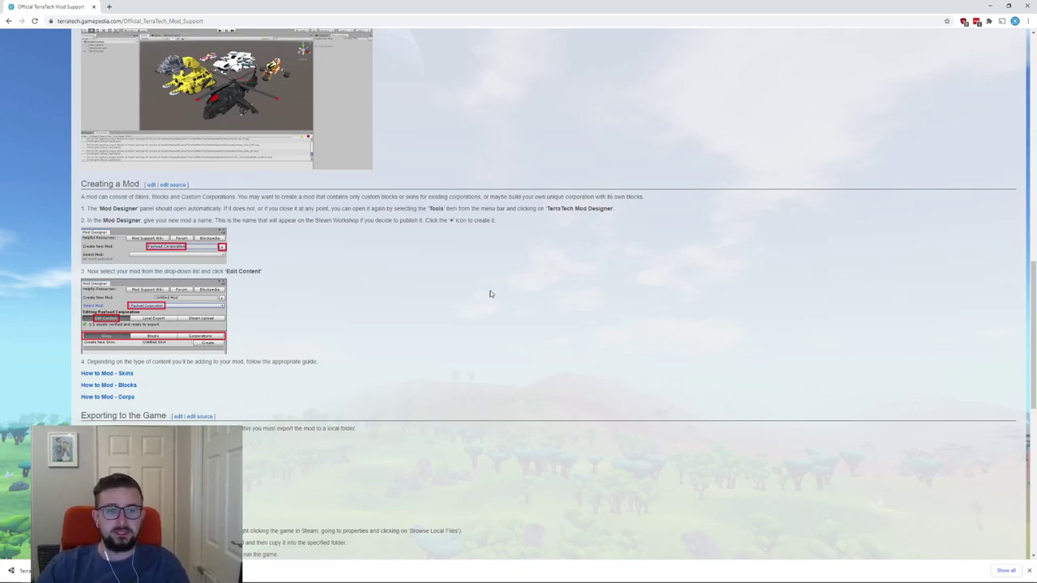
scroll(490, 294, down, 1)
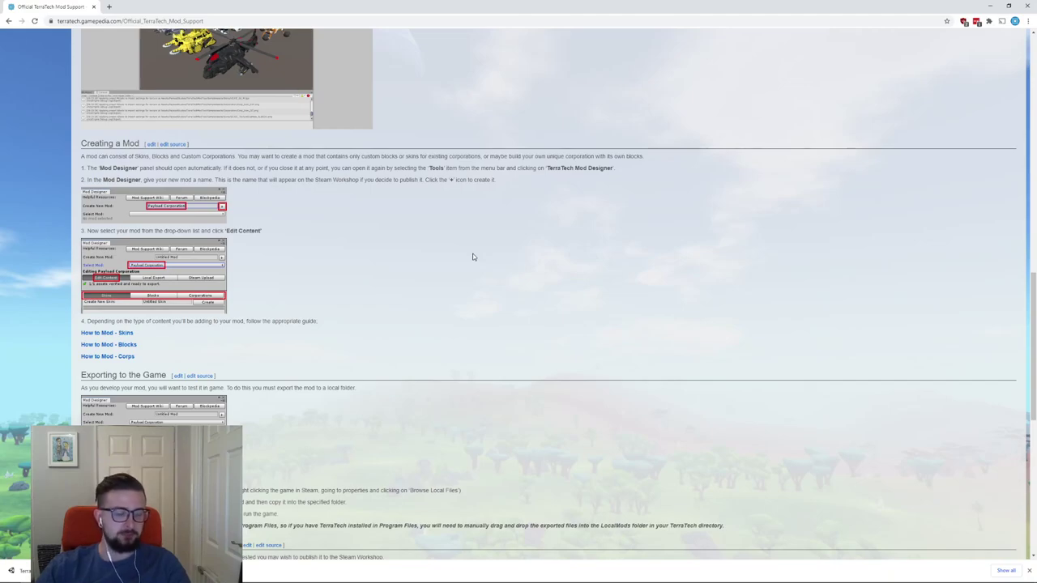
Switch back to Unity and create a new mod named Stream Mod in the Mod Designer
key(alt+Tab)
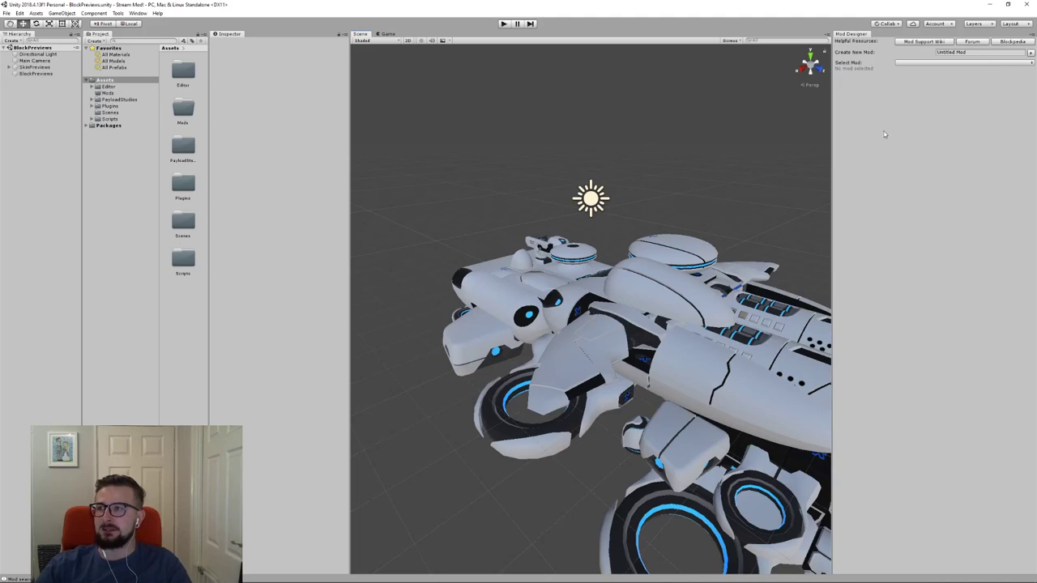
click(997, 53)
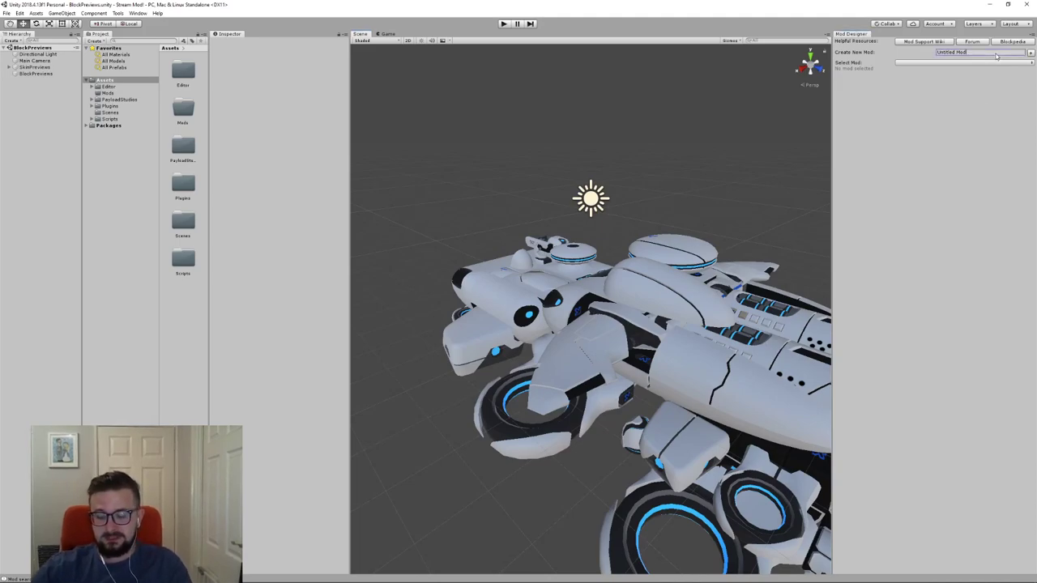
key(BackSpace)
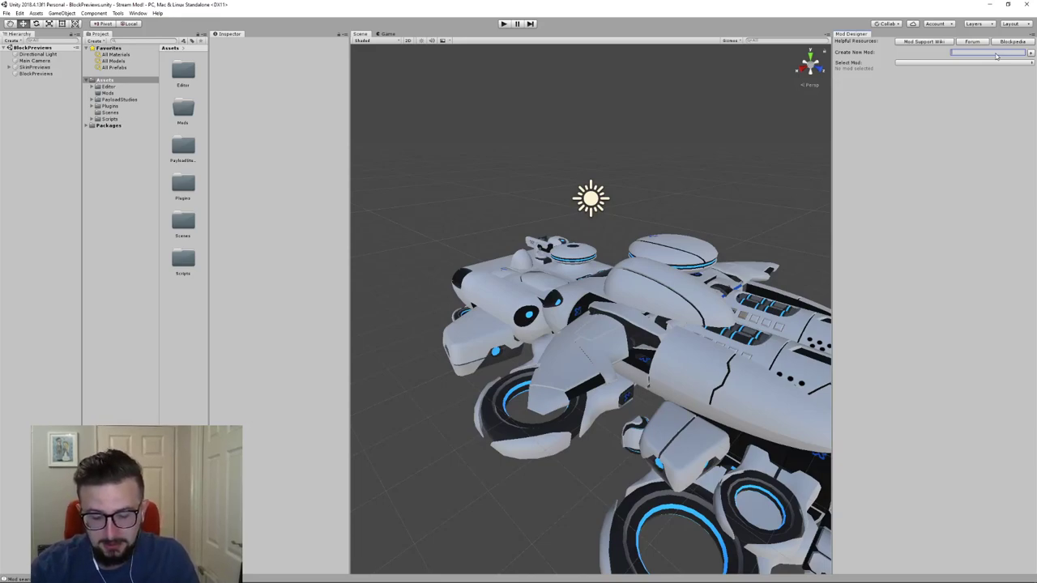
text(Strea)
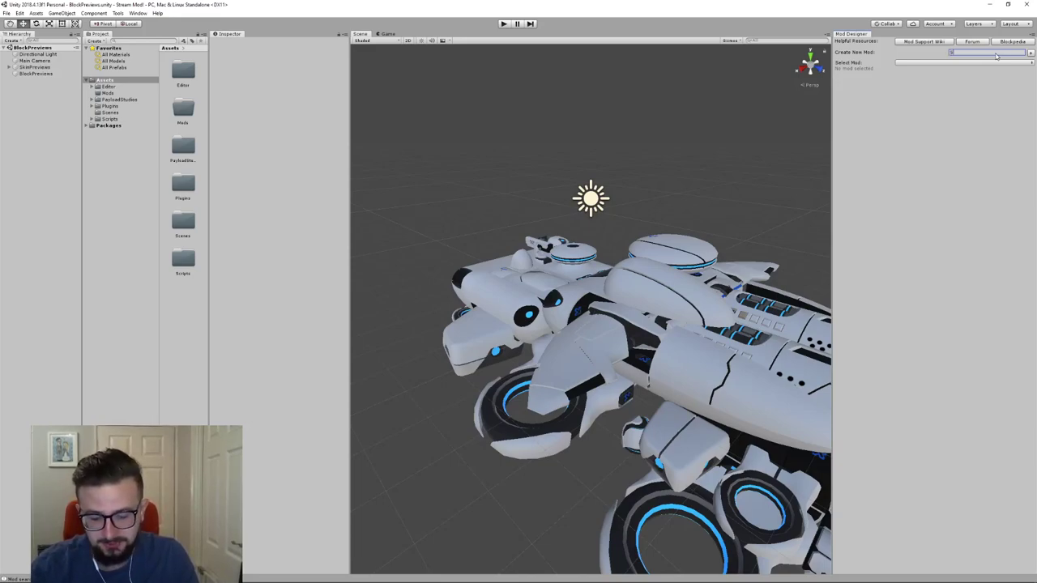
text(eam)
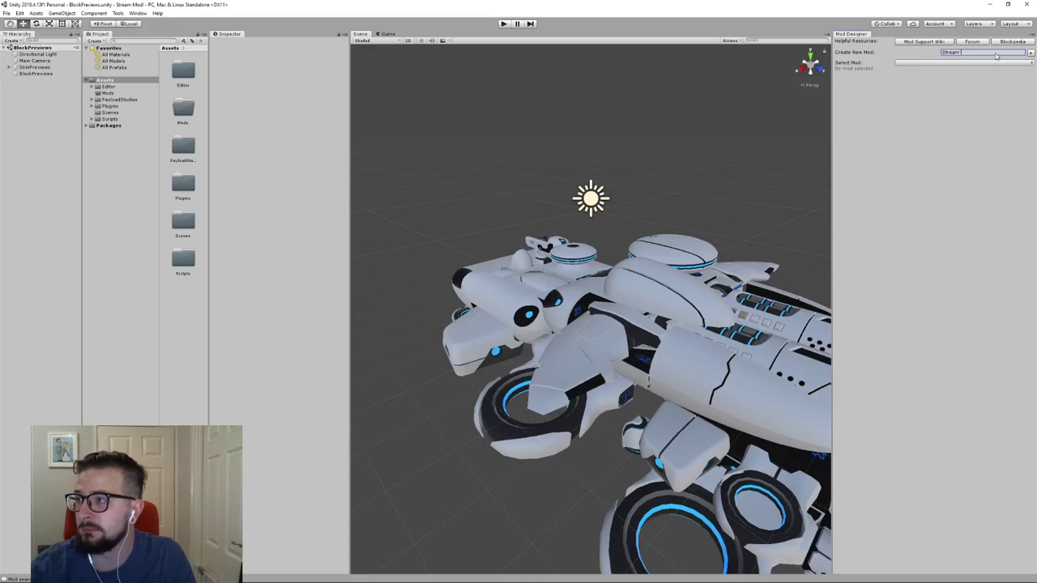
text( Mod)
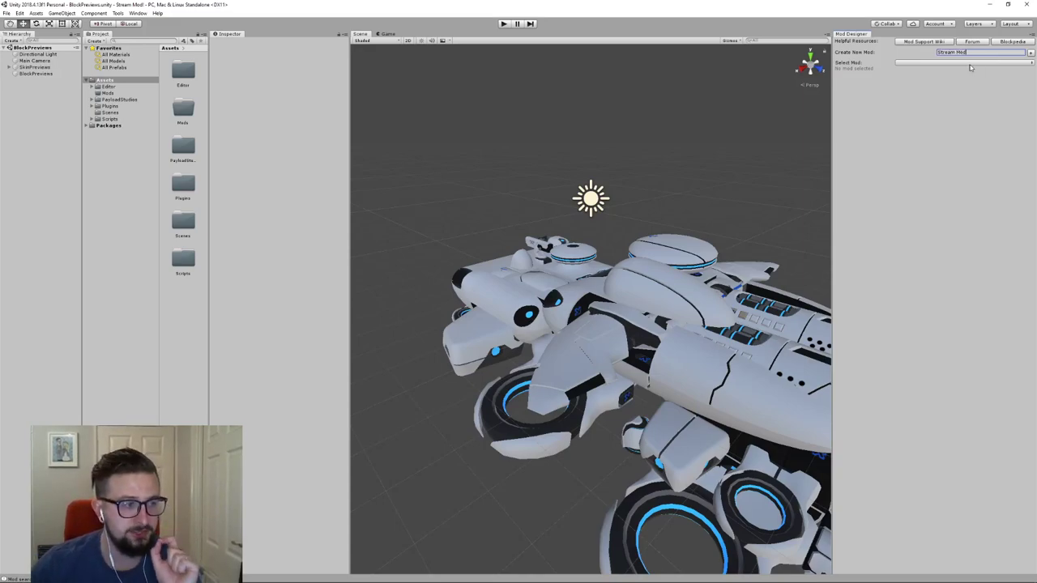
click(1031, 52)
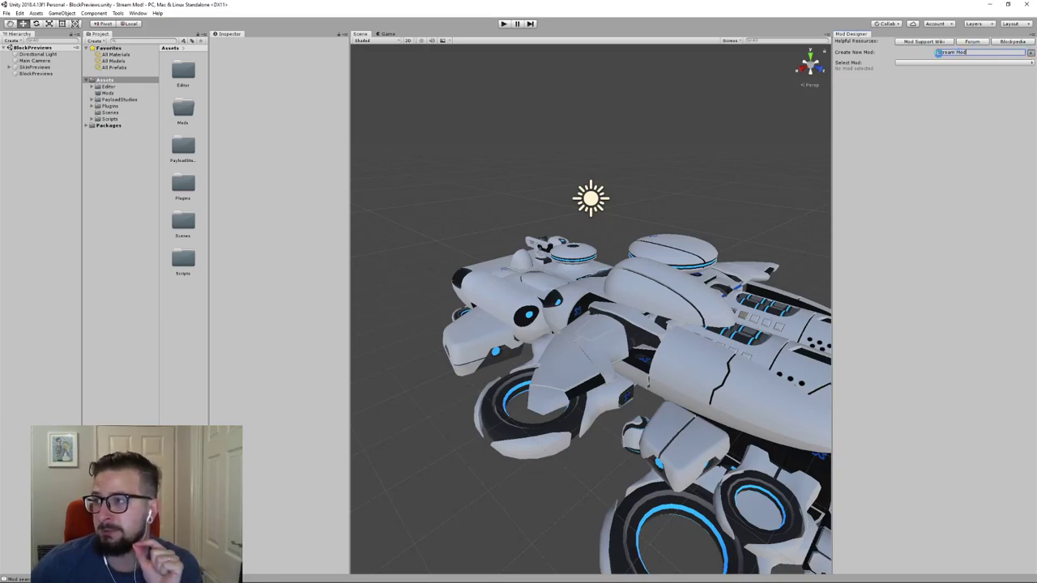
double_click(953, 51)
click(1032, 53)
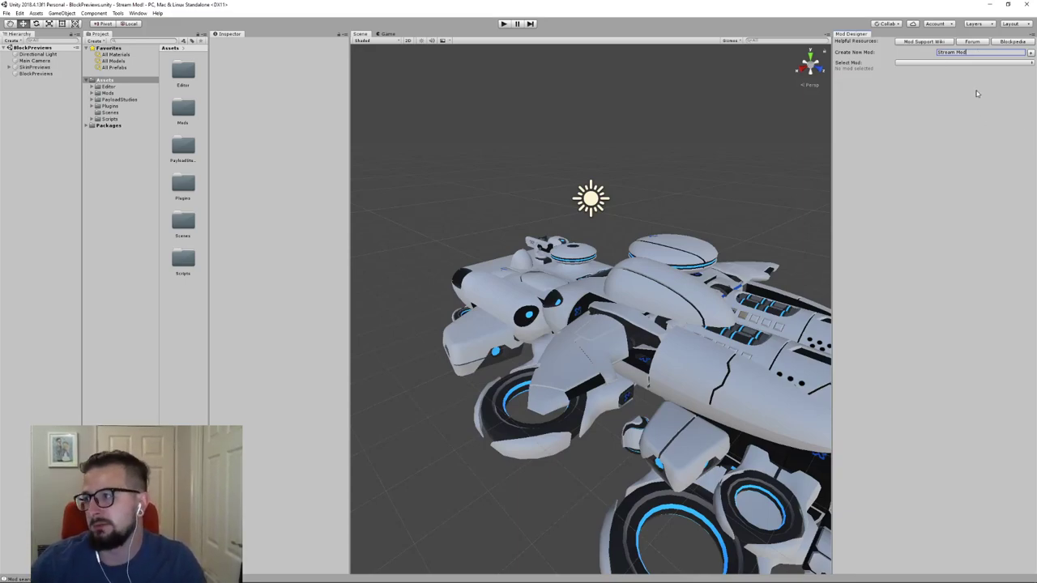
Select Stream Mod as the mod to edit in the Mod Designer
click(982, 63)
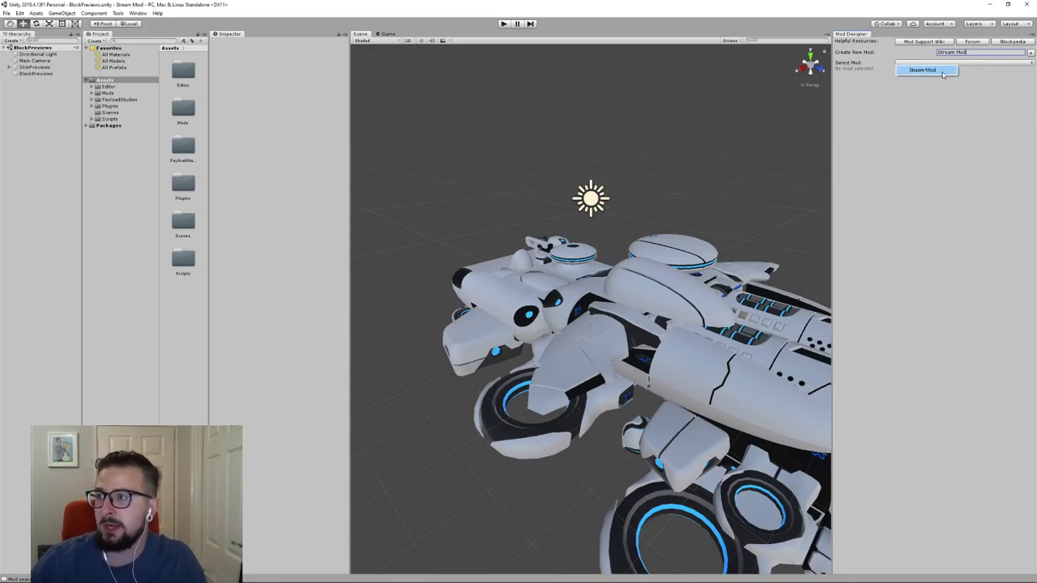
click(943, 72)
click(923, 63)
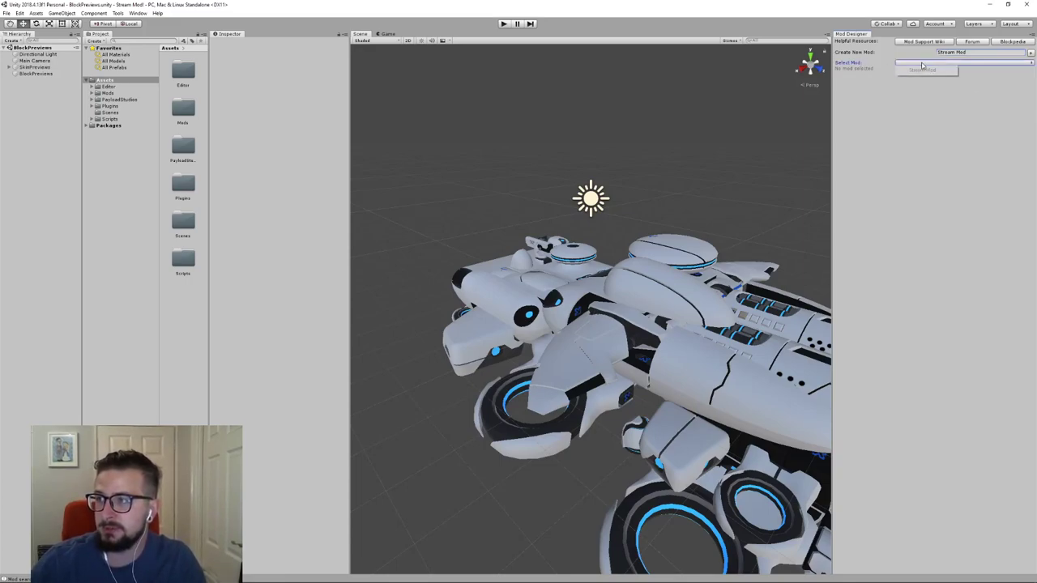
click(923, 70)
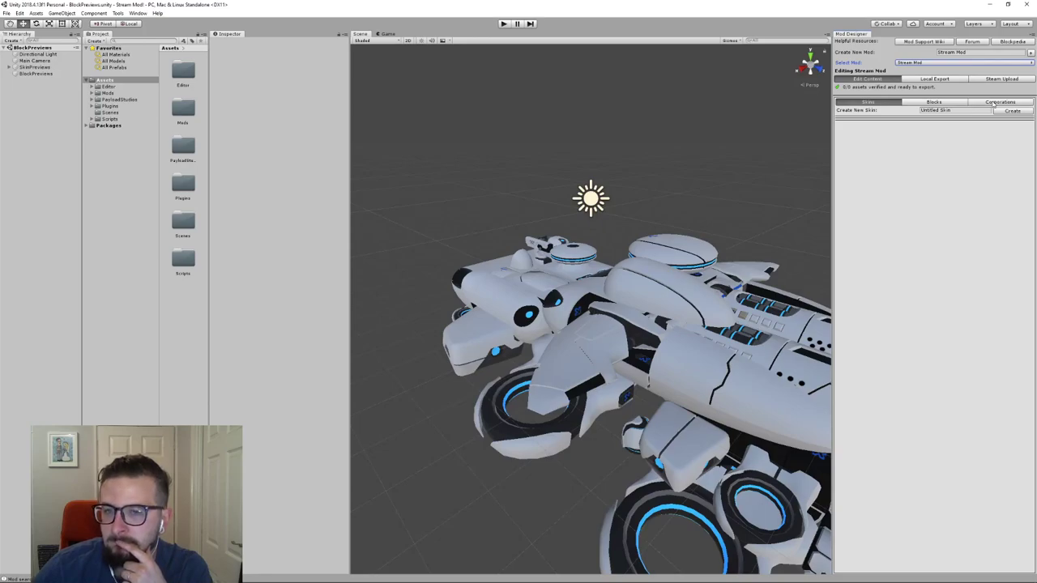
Create a new corporation named Shiny Sprocket in Stream Mod
click(994, 103)
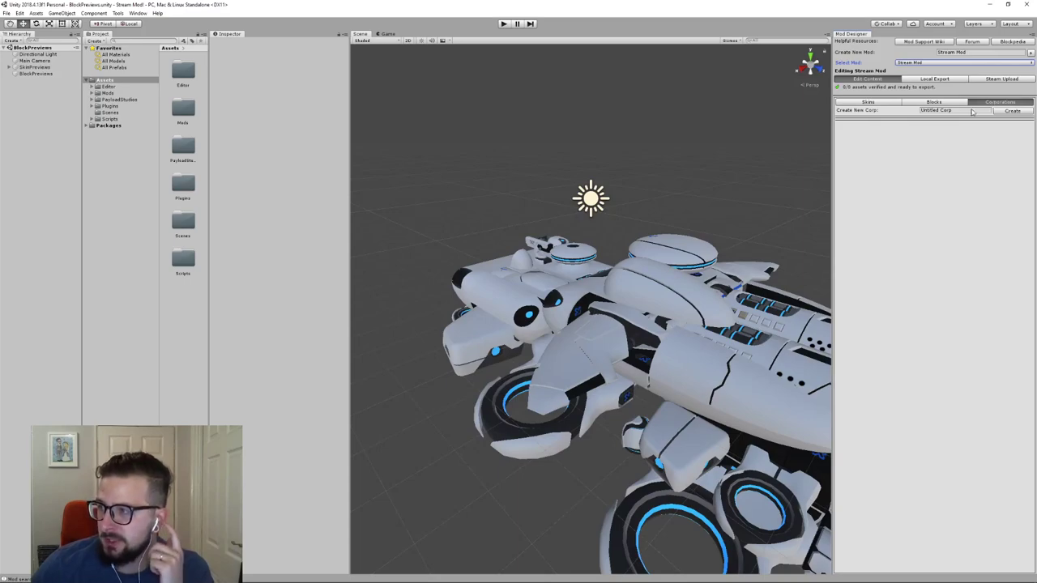
click(973, 111)
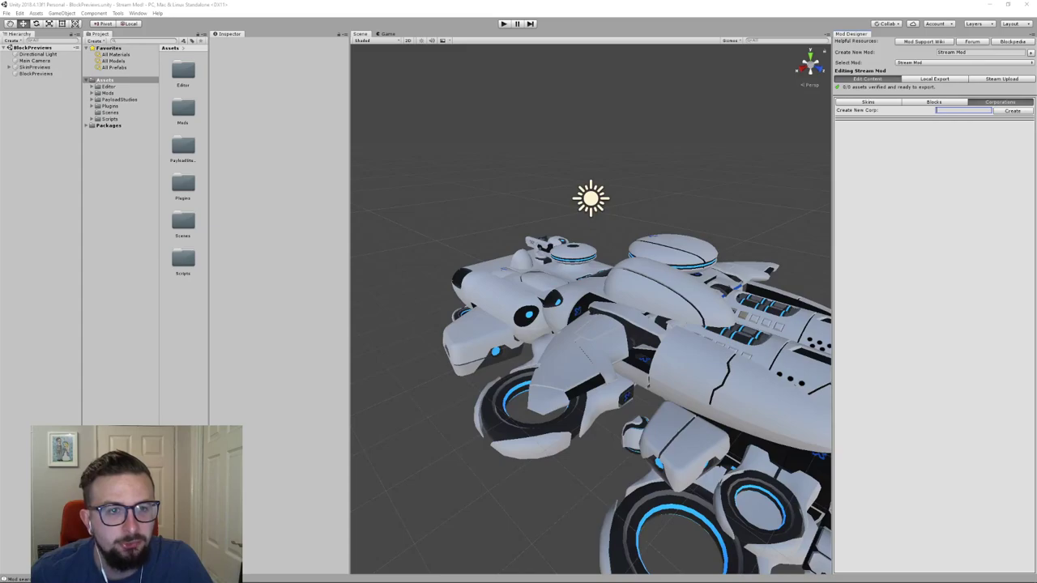
click(952, 111)
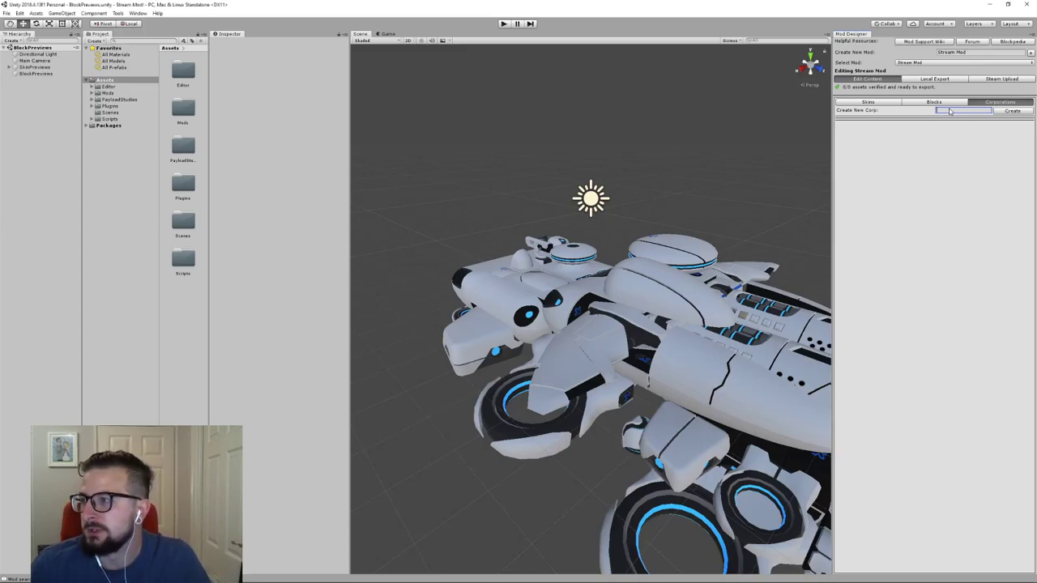
text(Shiny Sprockets)
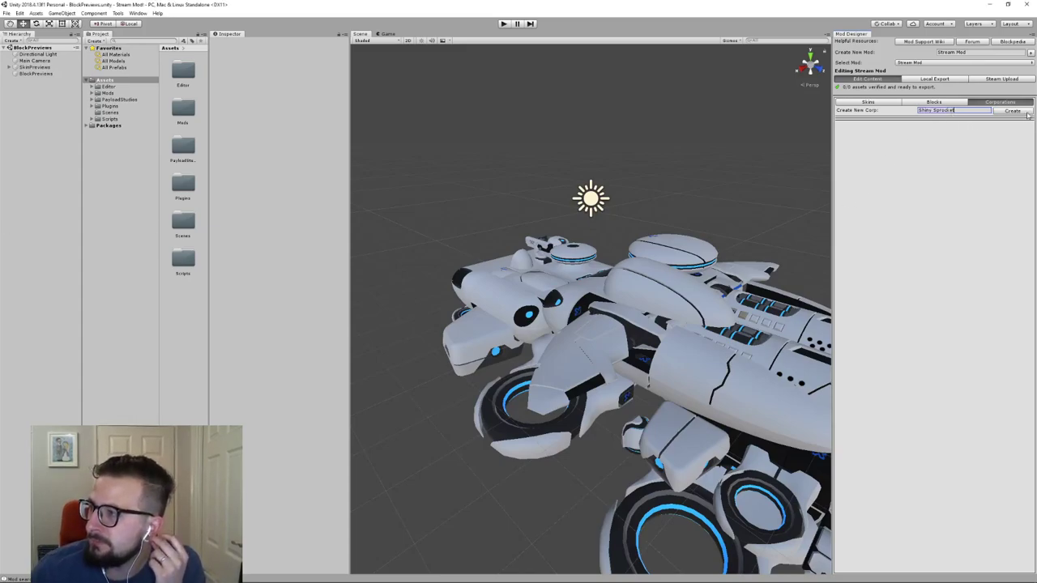
click(1013, 111)
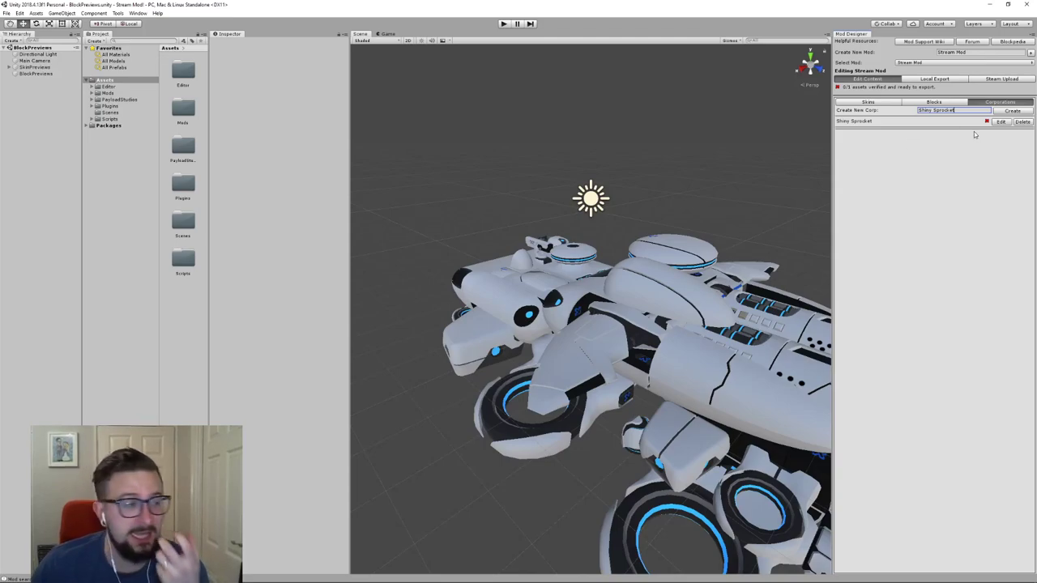
Edit the new corporation, setting its short name to SS and its display name to Shiny Sprocket
click(1002, 122)
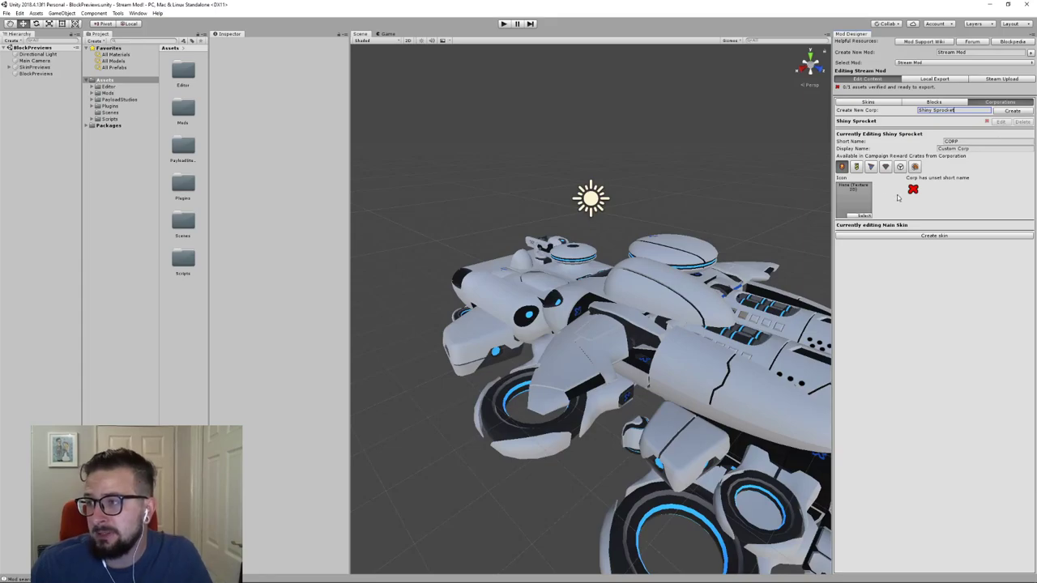
click(963, 143)
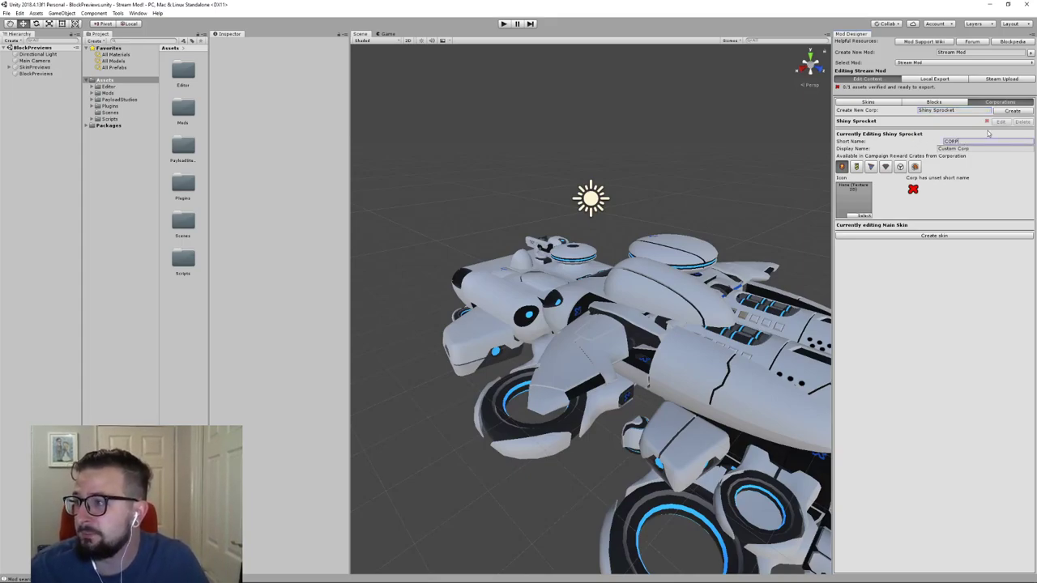
key(BackSpace)
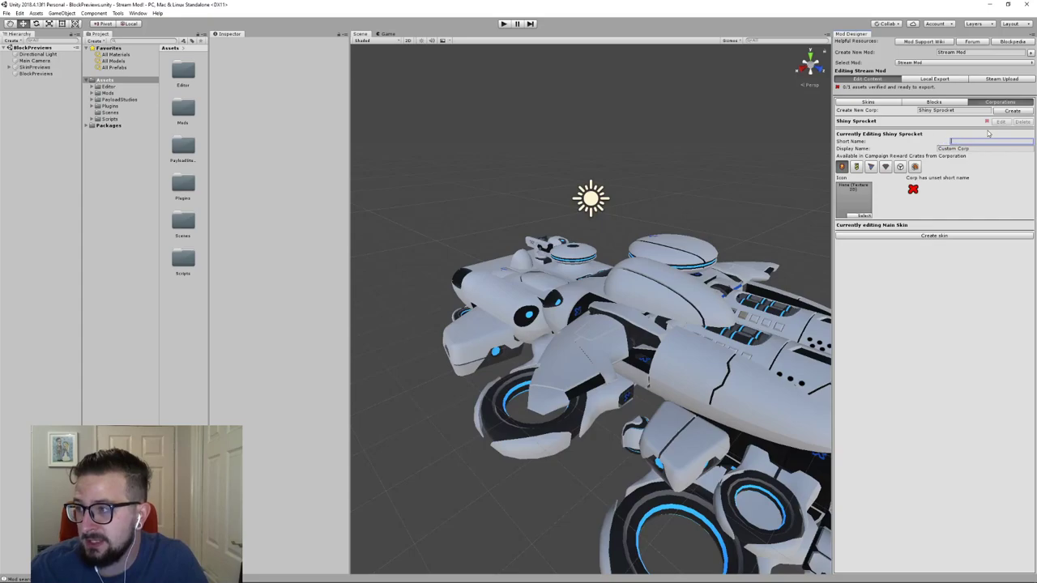
text(SS)
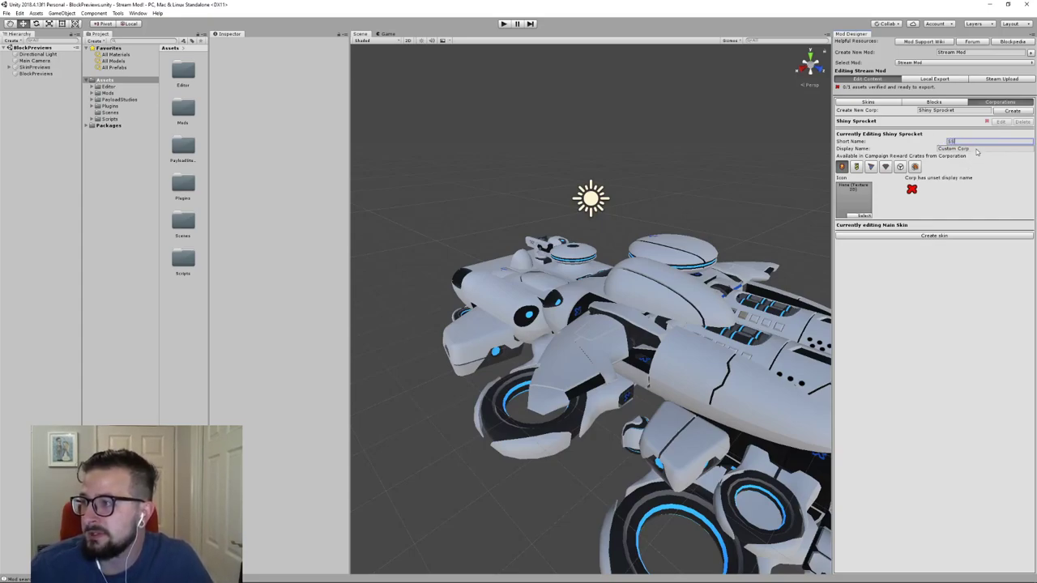
click(977, 149)
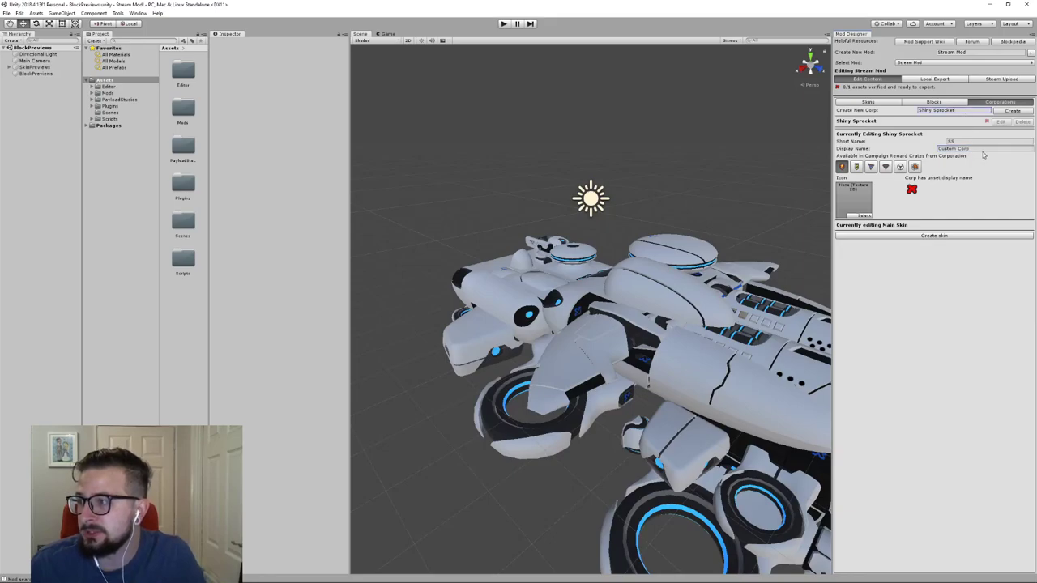
key(ctrl+a)
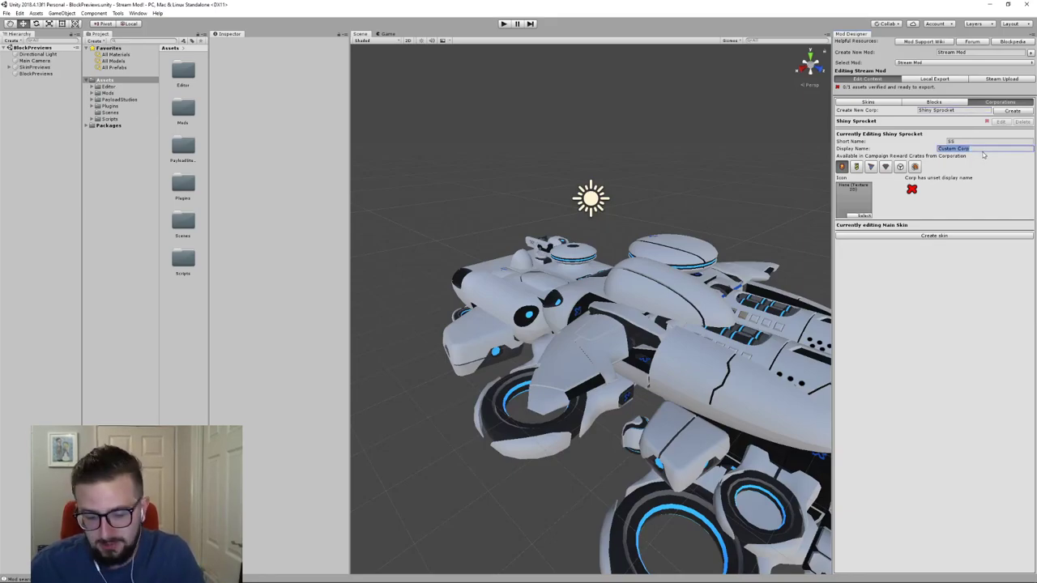
text(Shiny Sprocket)
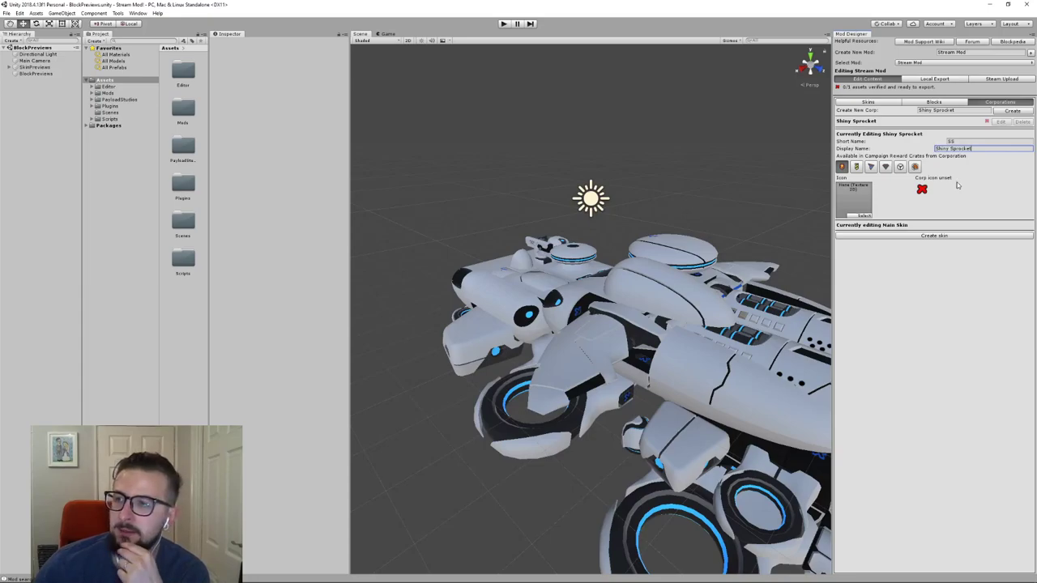
Look through the textures available for the corporation's icon and close the list without choosing one
click(865, 216)
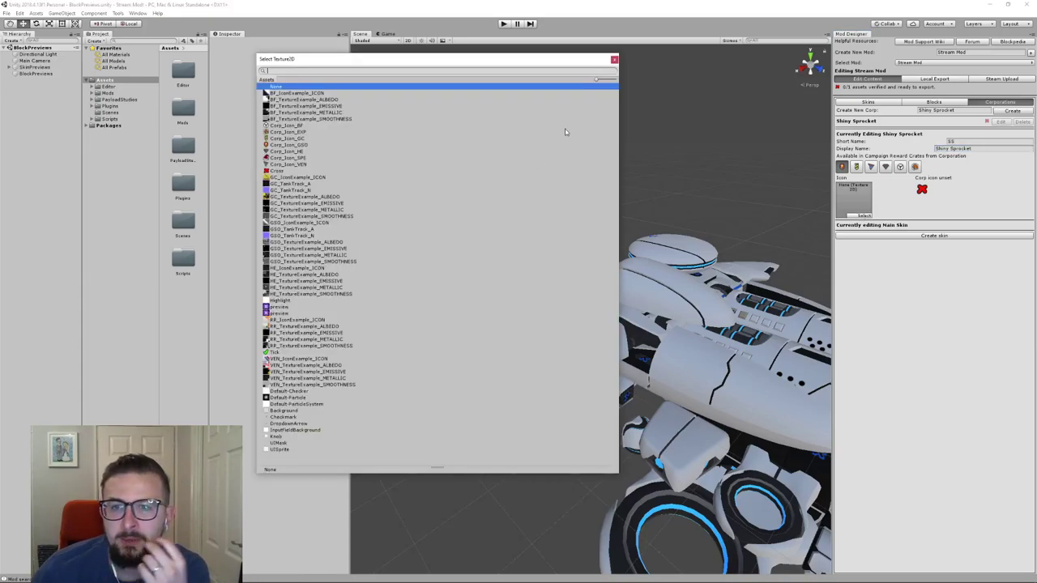
click(615, 59)
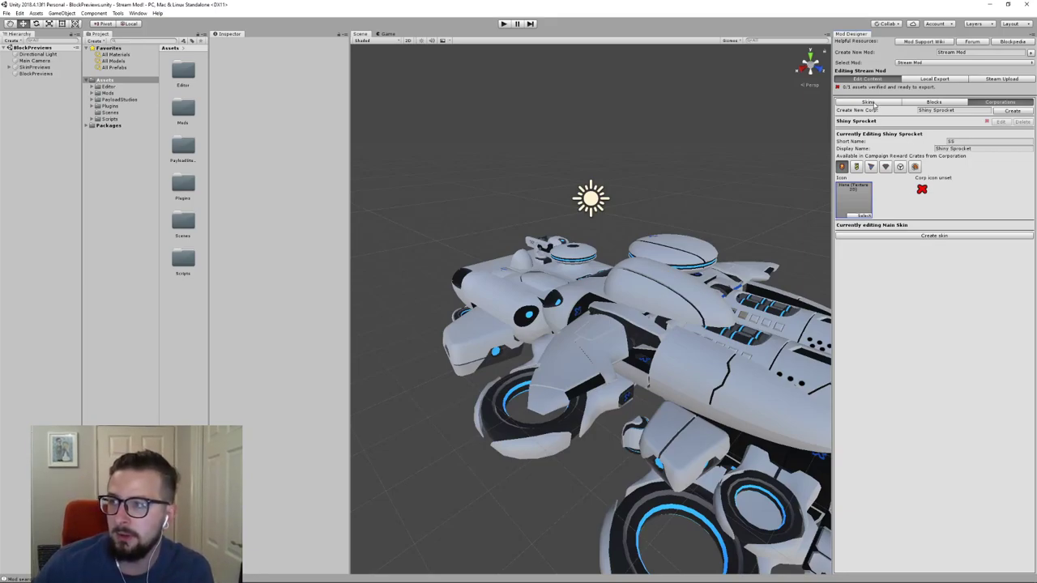
mouse_move(40, 580)
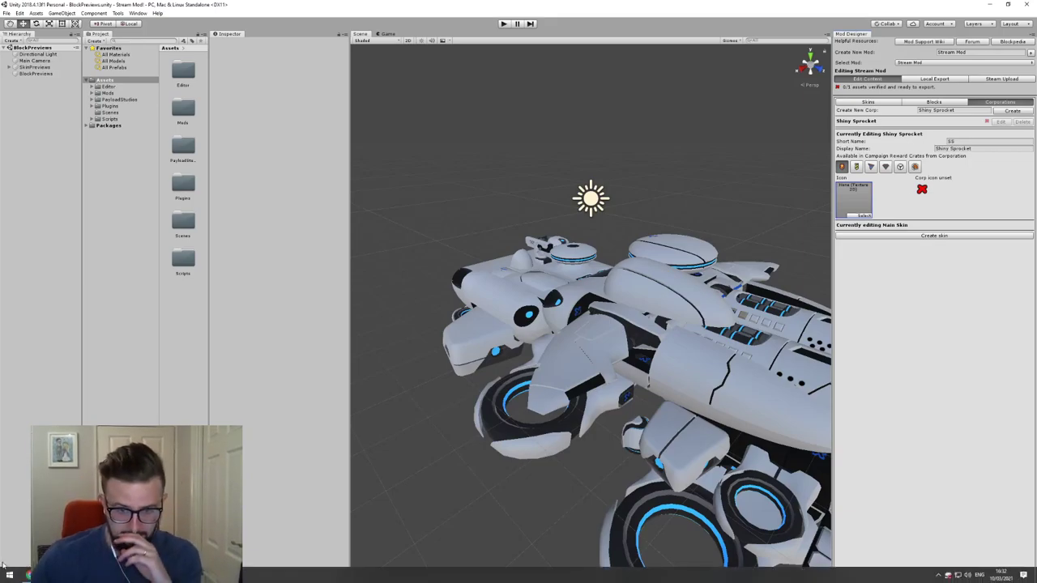
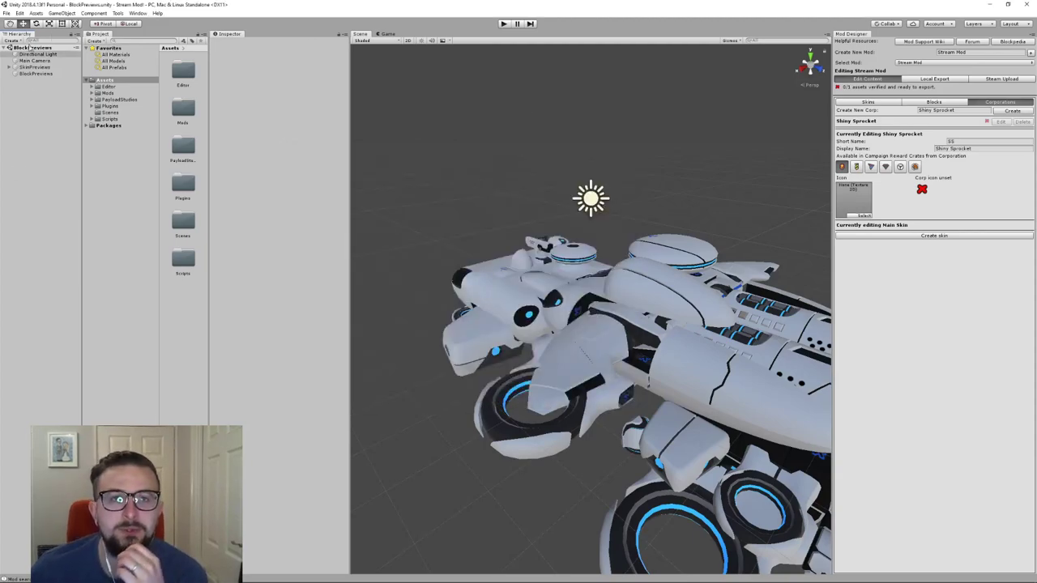
Examine the sample Models folder inside PayloadStudios' TerraTechModTool assets and collapse the folder tree again
click(115, 158)
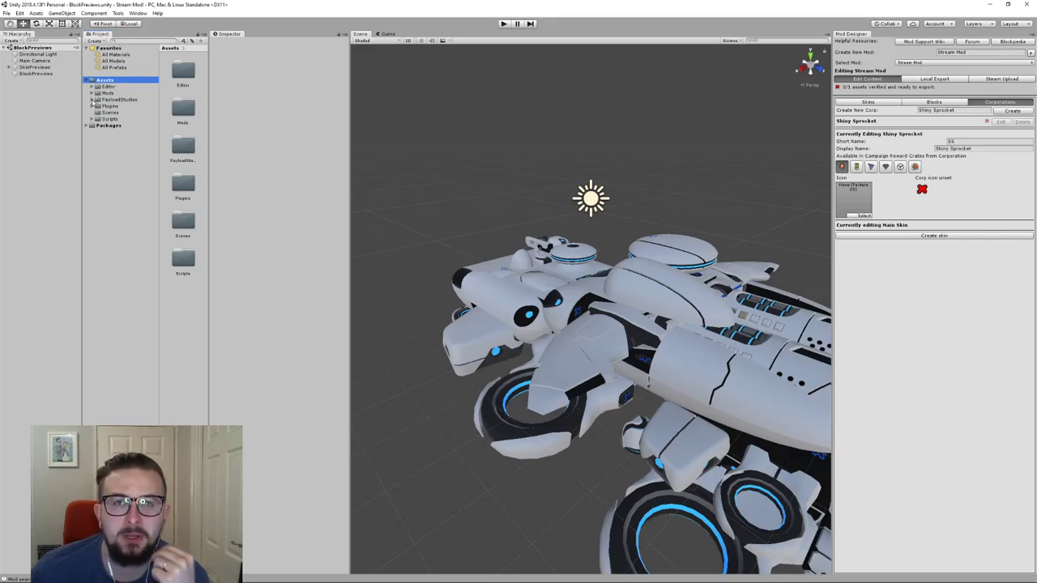
click(92, 99)
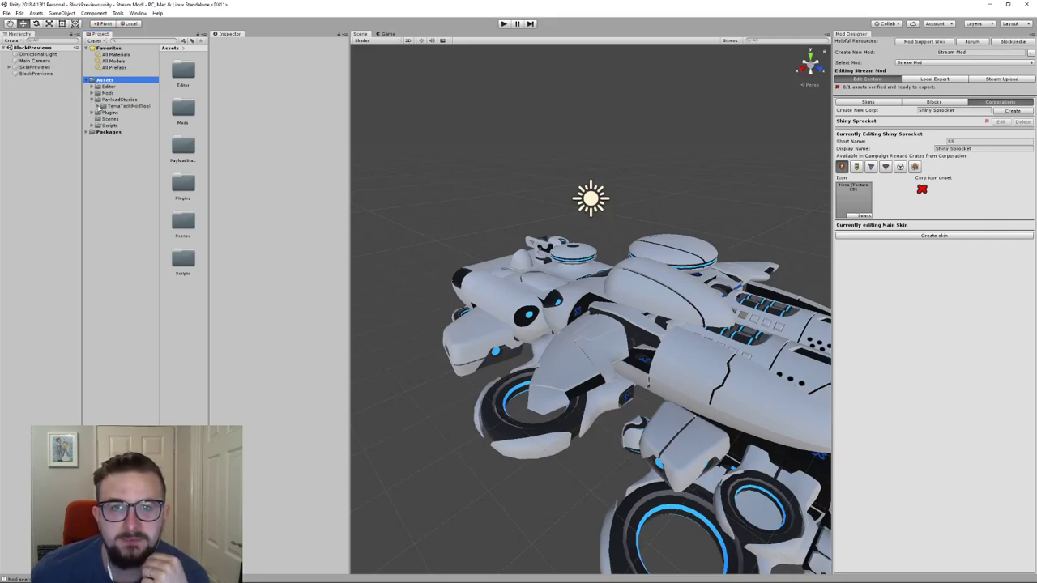
click(103, 105)
click(103, 126)
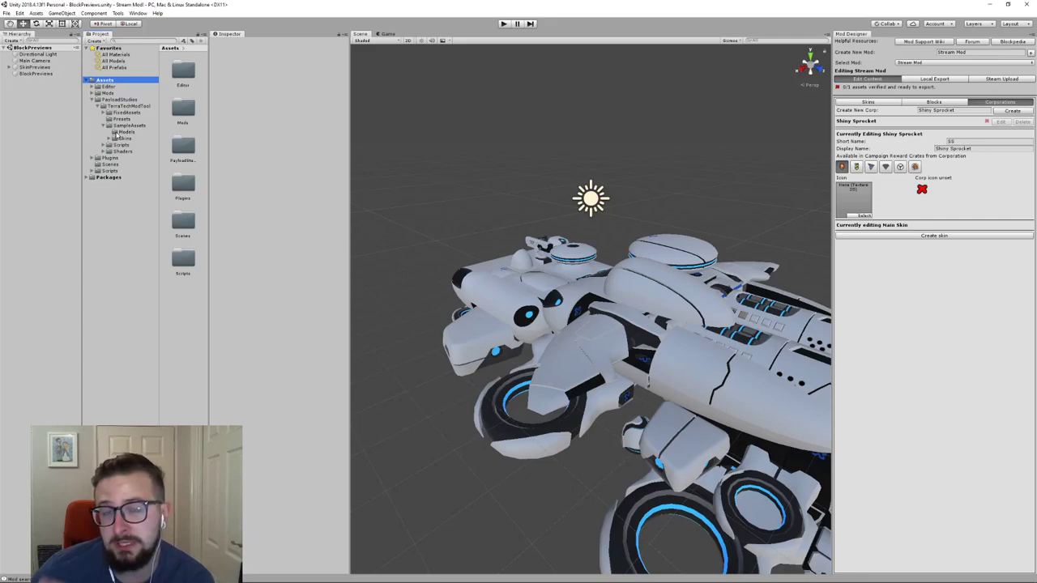
click(116, 133)
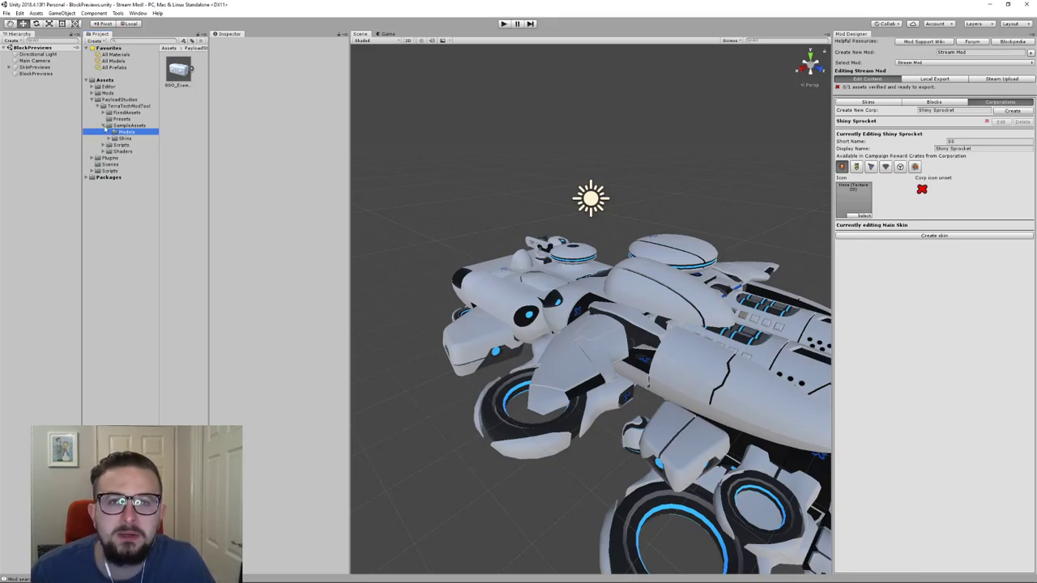
click(104, 126)
click(100, 107)
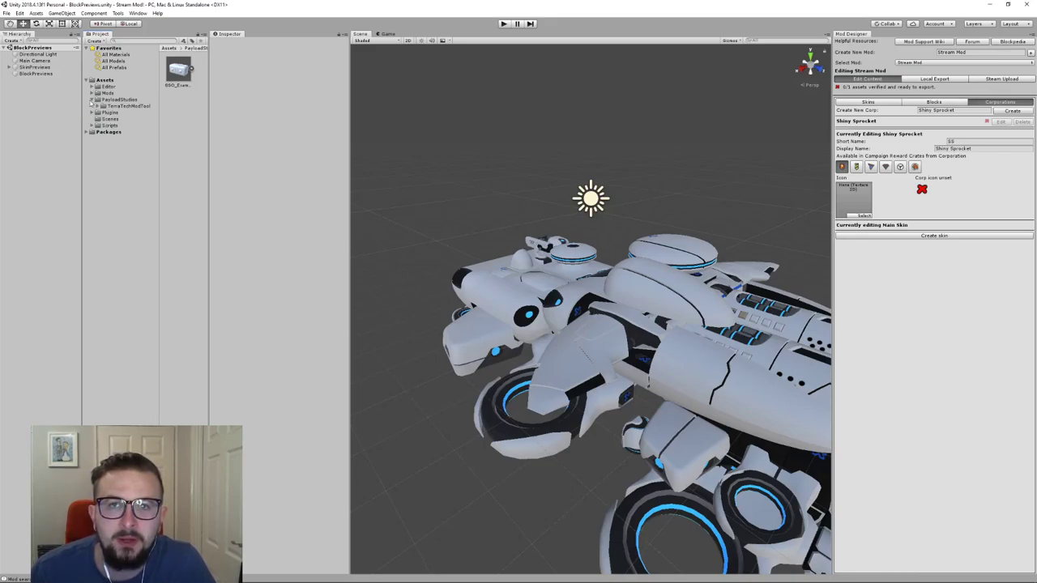
click(92, 100)
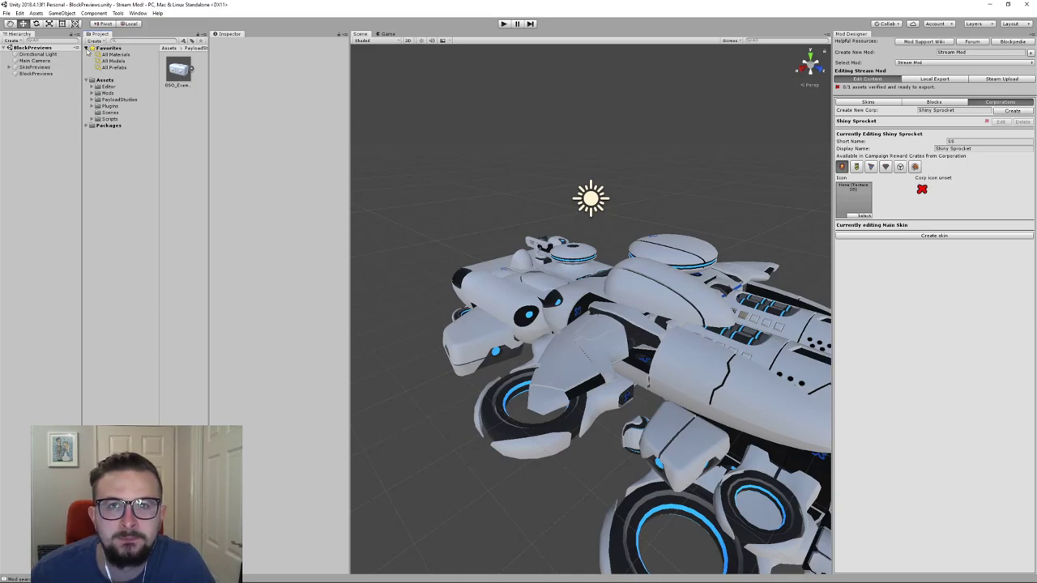
Collapse the project's Favorites, expand Mods down to Stream Mod and show the contents of its Blocks folder
click(86, 47)
click(91, 74)
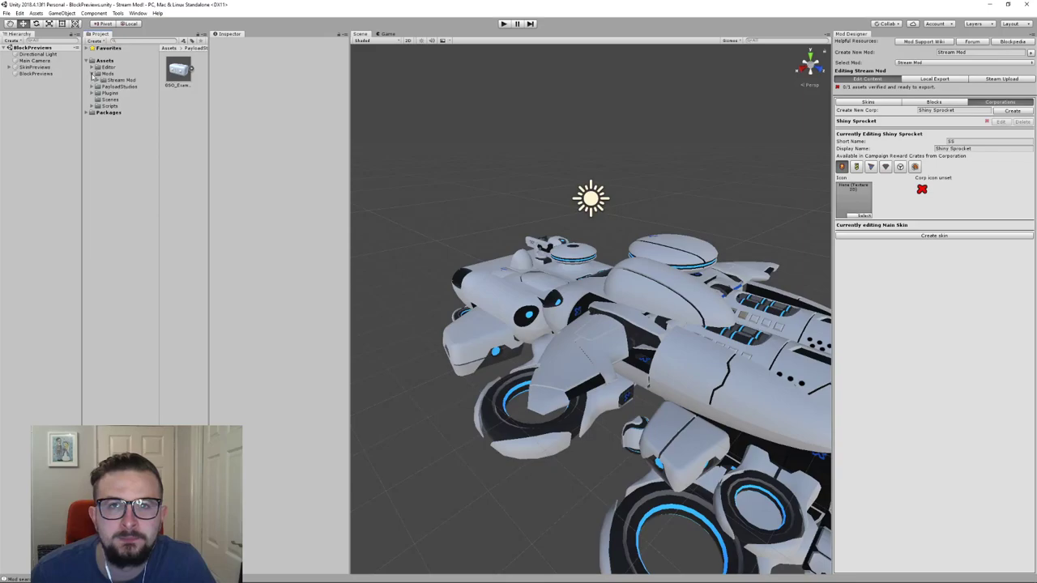
click(98, 80)
click(118, 86)
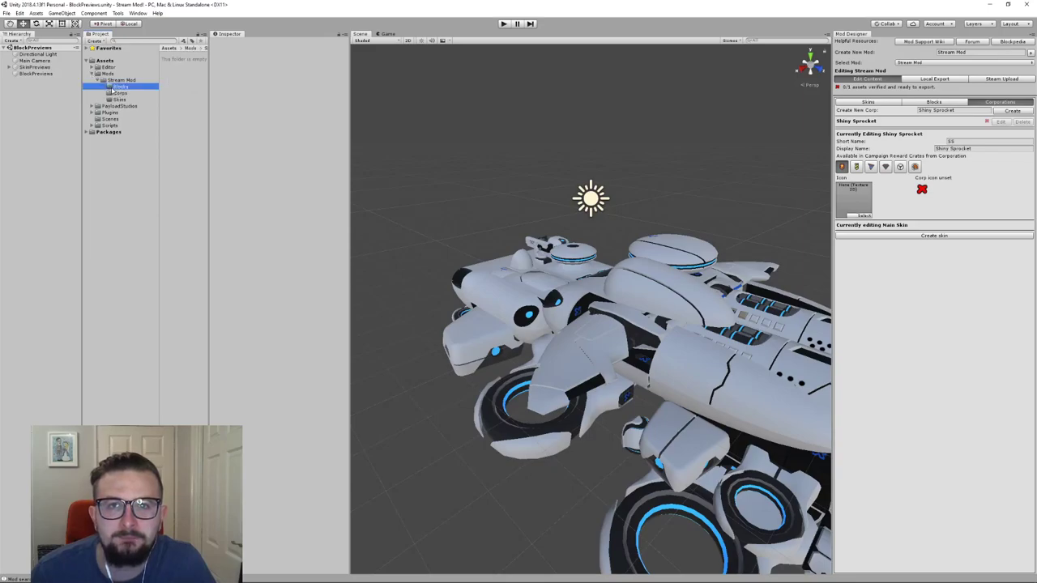
click(184, 96)
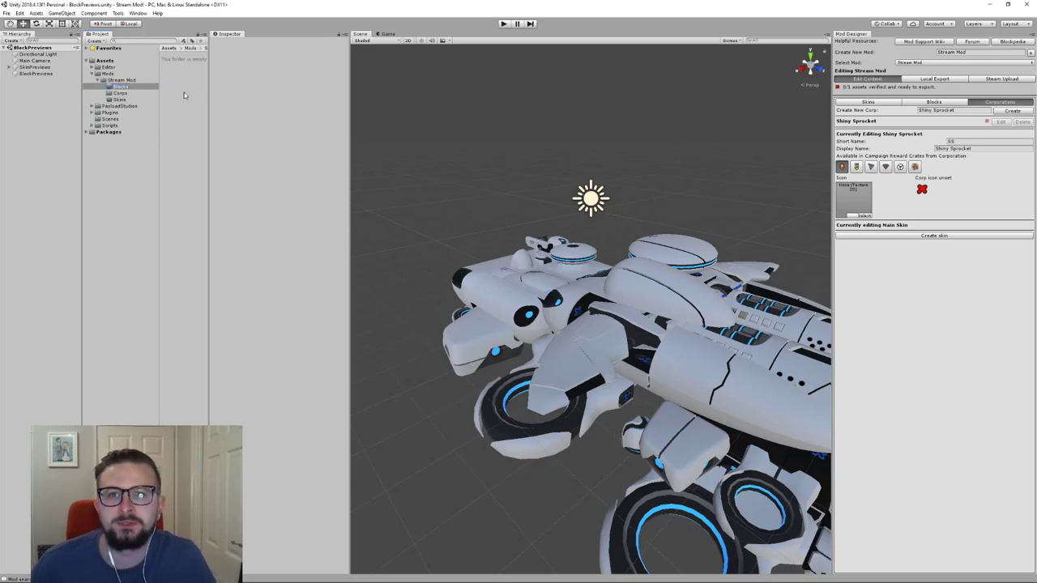
key(alt+Tab)
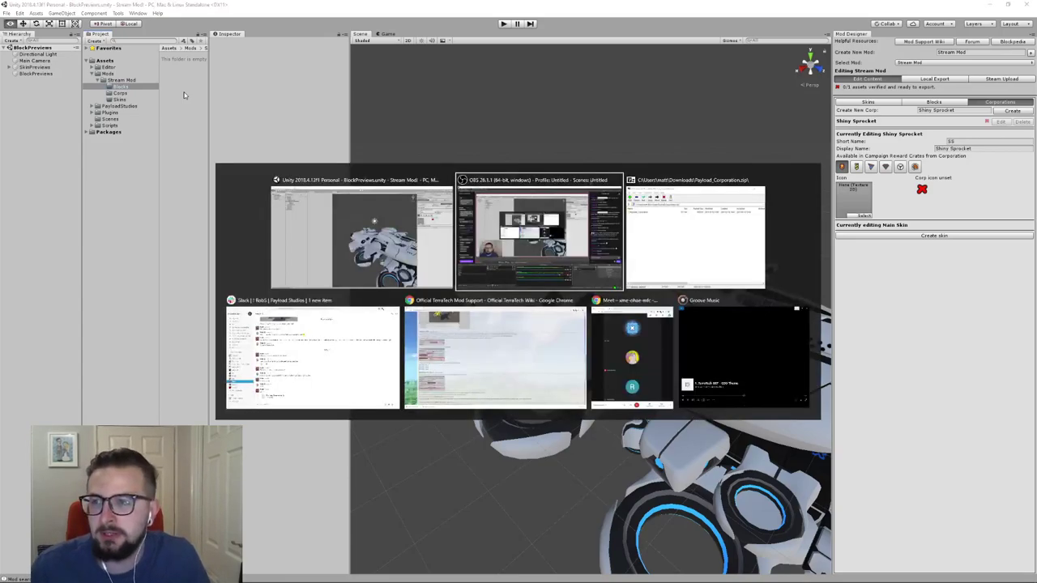
key(alt+Tab)
key(alt+shift+Tab)
key(alt+shift+Tab)
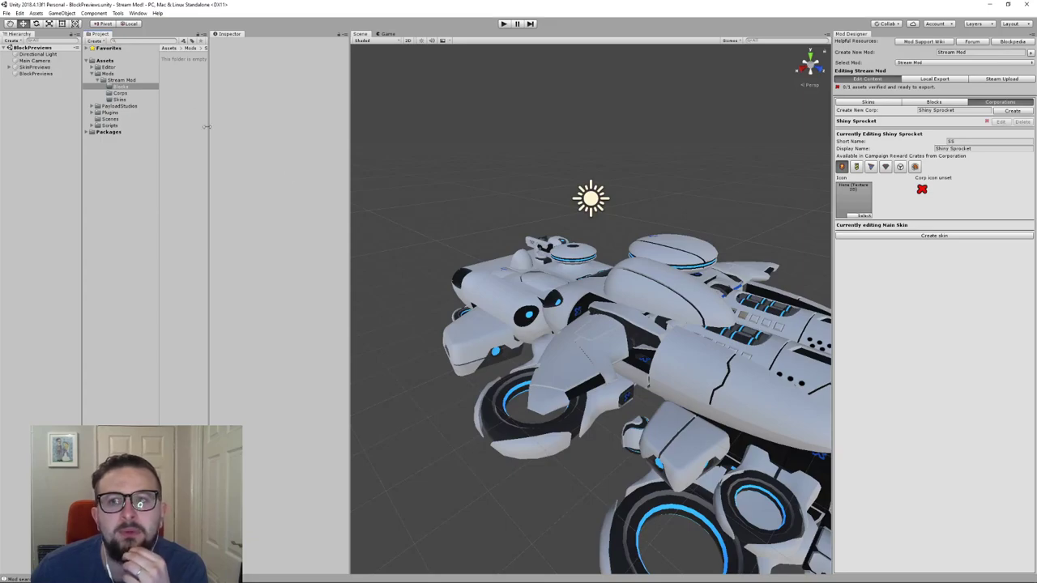
Import all the FBX models from the desktop's Payload_Corporation Models folder into Stream Mod's Blocks folder
key(super+e)
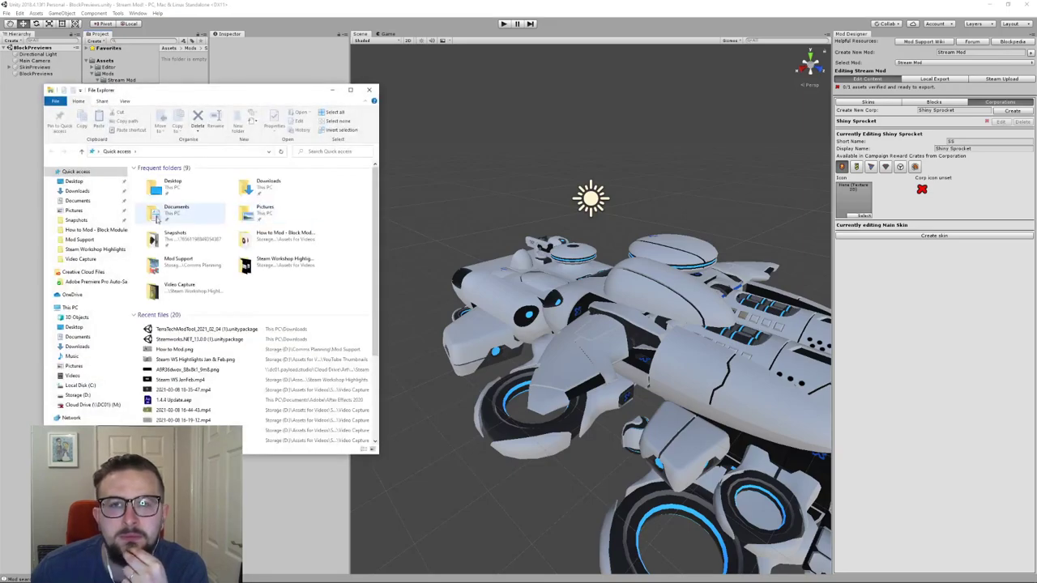
click(76, 327)
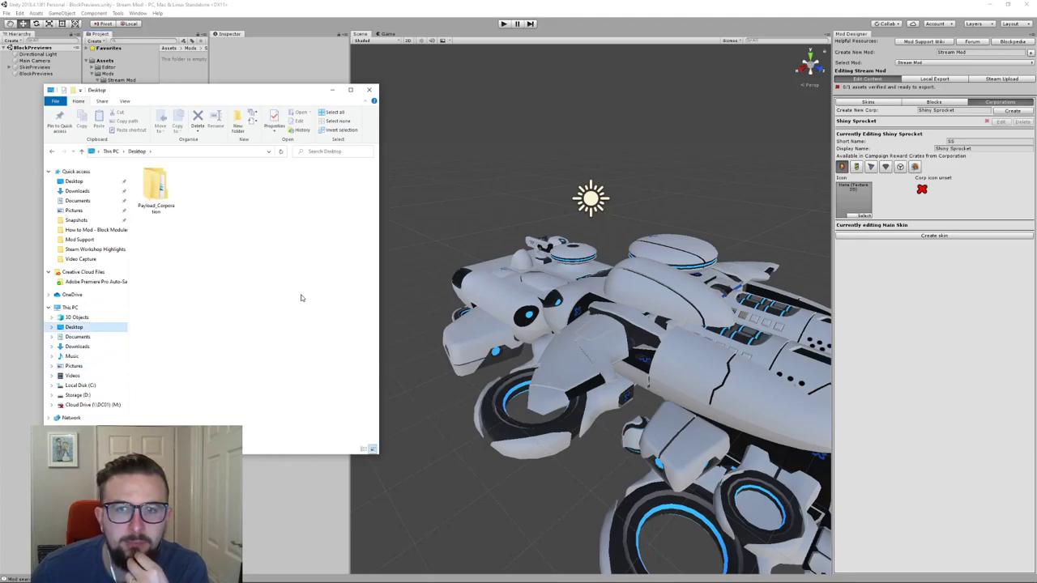
double_click(156, 189)
double_click(154, 177)
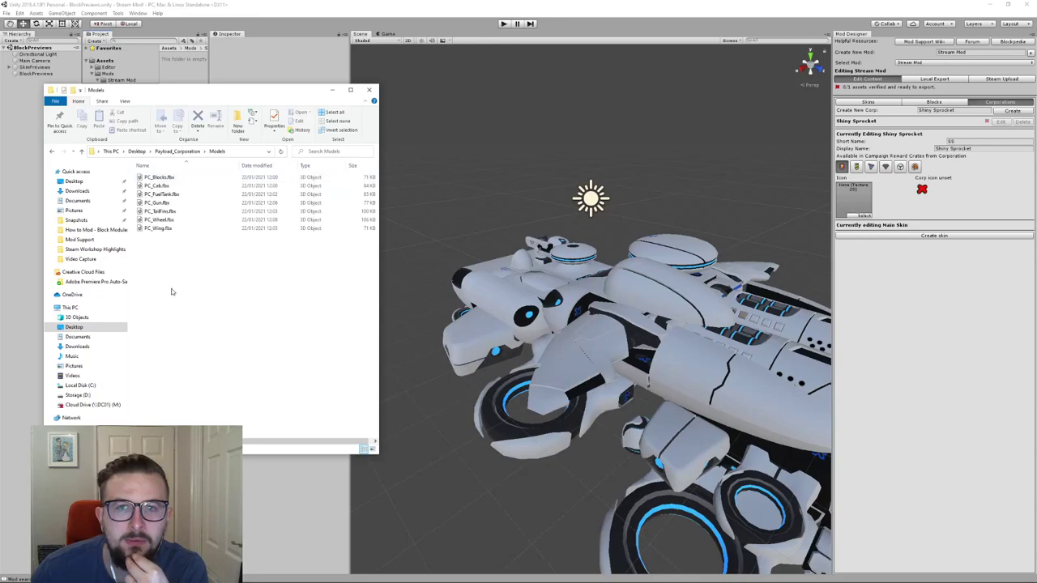
drag(171, 291, 156, 166)
drag(182, 95, 494, 89)
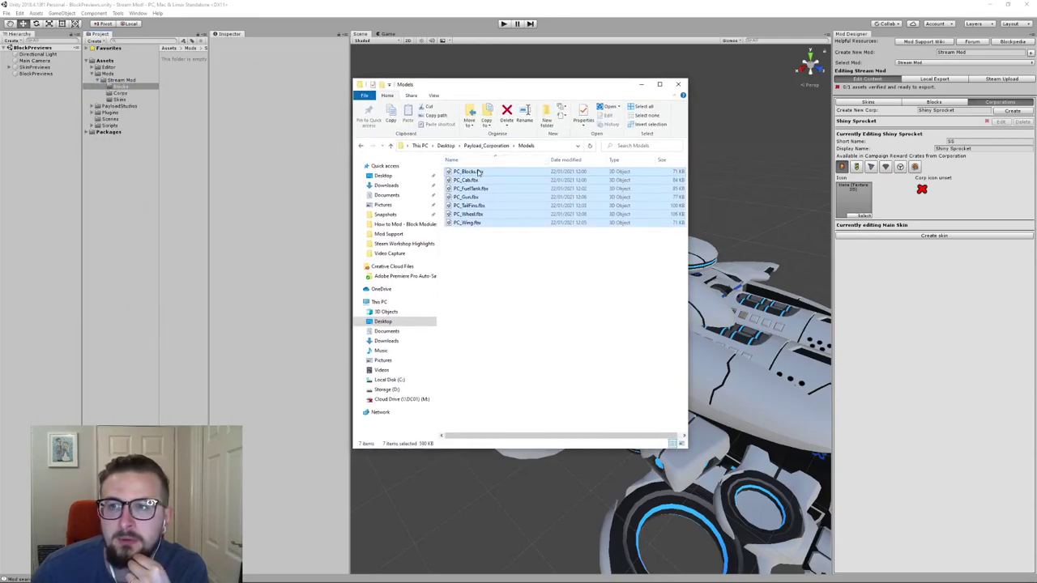
drag(478, 172, 184, 95)
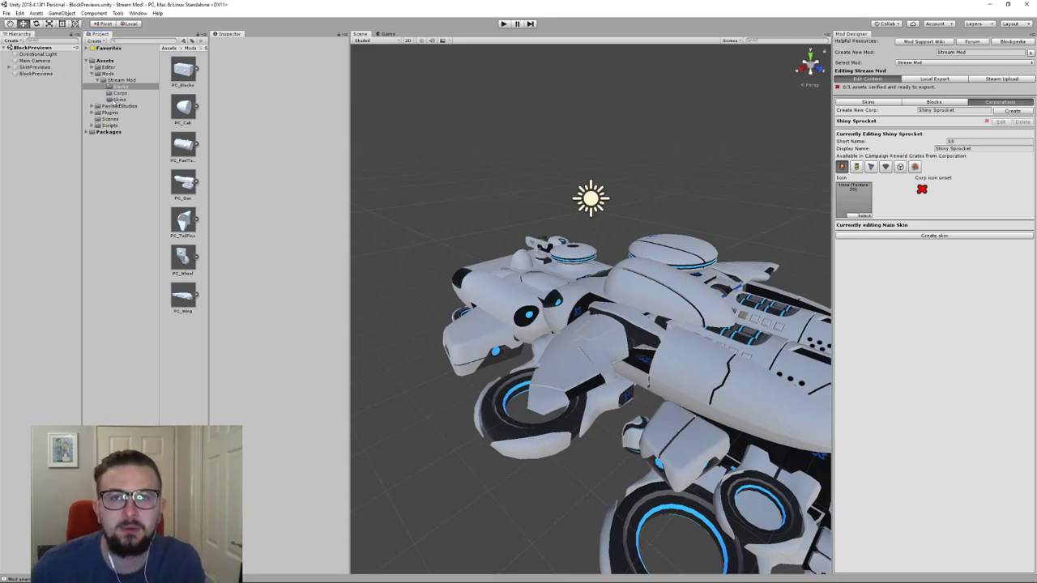
Import all the images from Payload_Corporation's Textures folder into Stream Mod's Skins folder
click(114, 101)
key(alt+Tab)
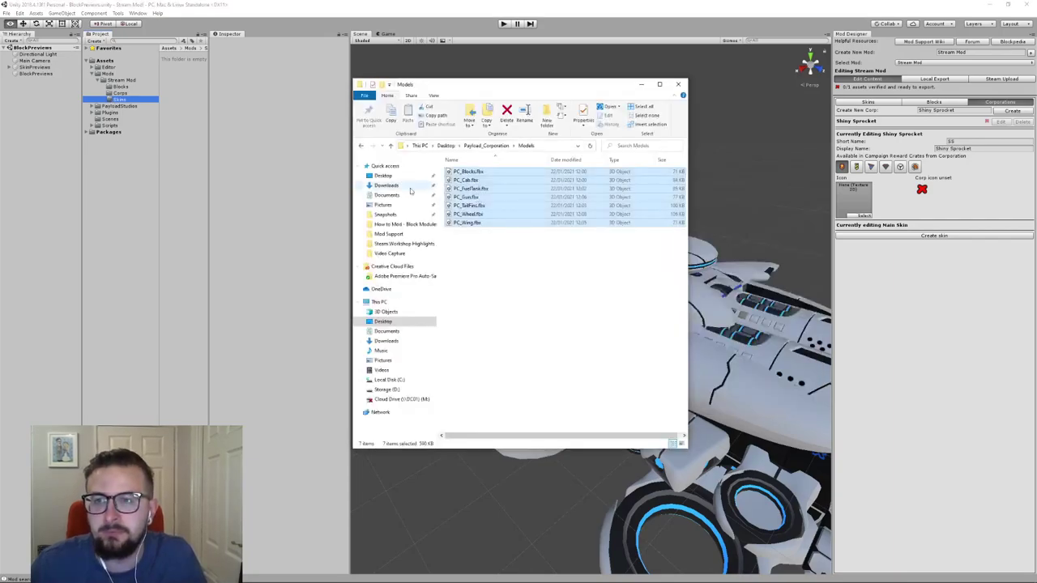
click(392, 146)
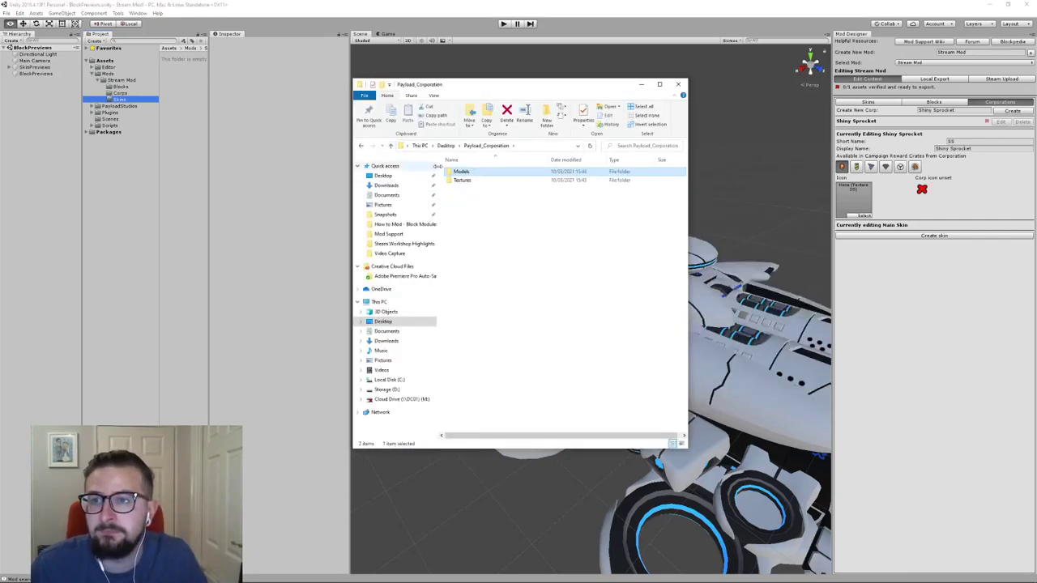
double_click(462, 180)
drag(666, 305, 206, 143)
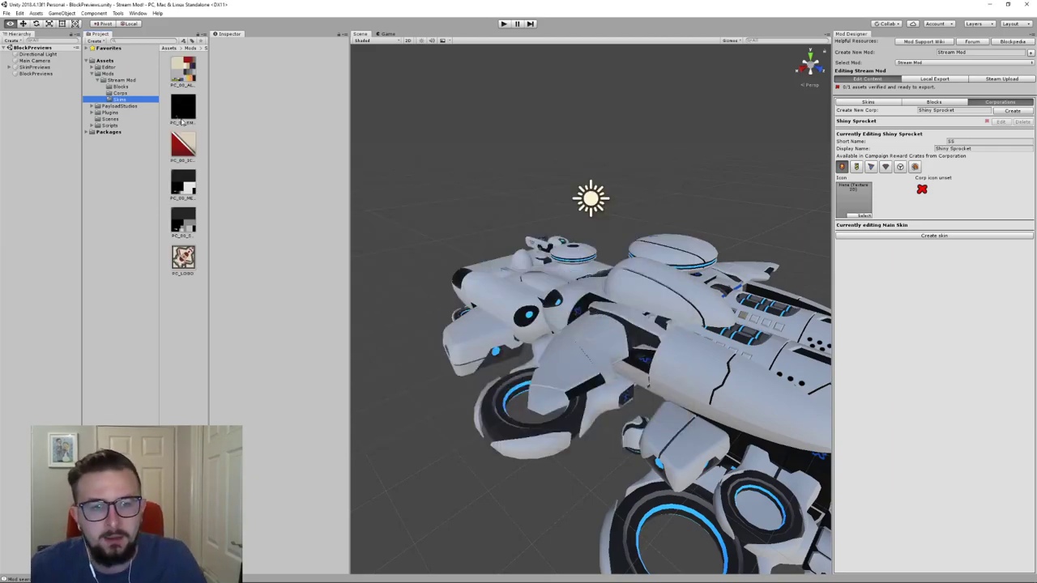
Switch to TerraTech's Steam Workshop page in Chrome and filter the items by type Mods
key(alt+Tab)
key(alt+Tab)
key(alt+Tab)
key(alt+Tab)
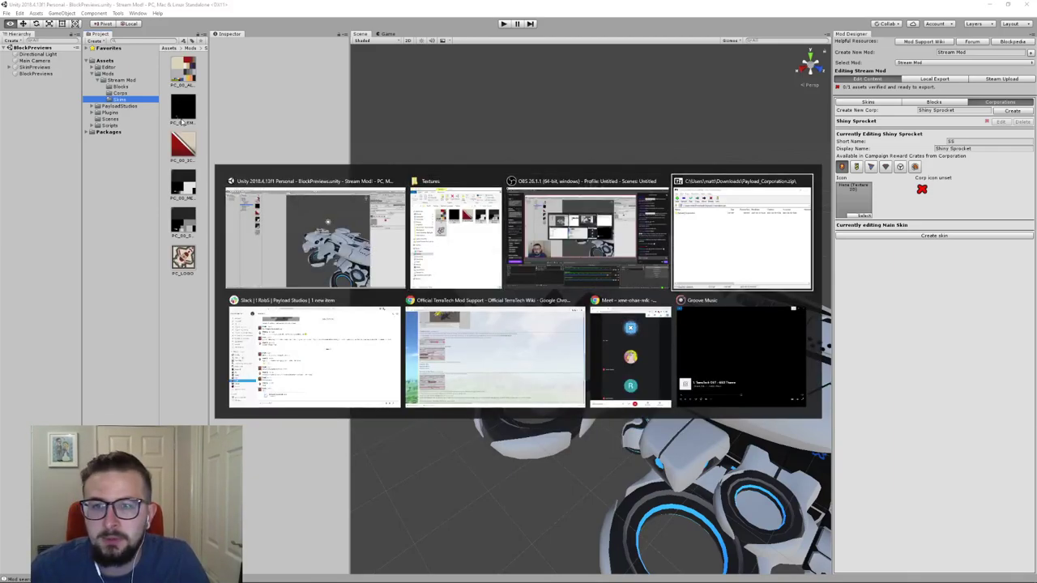
key(Escape)
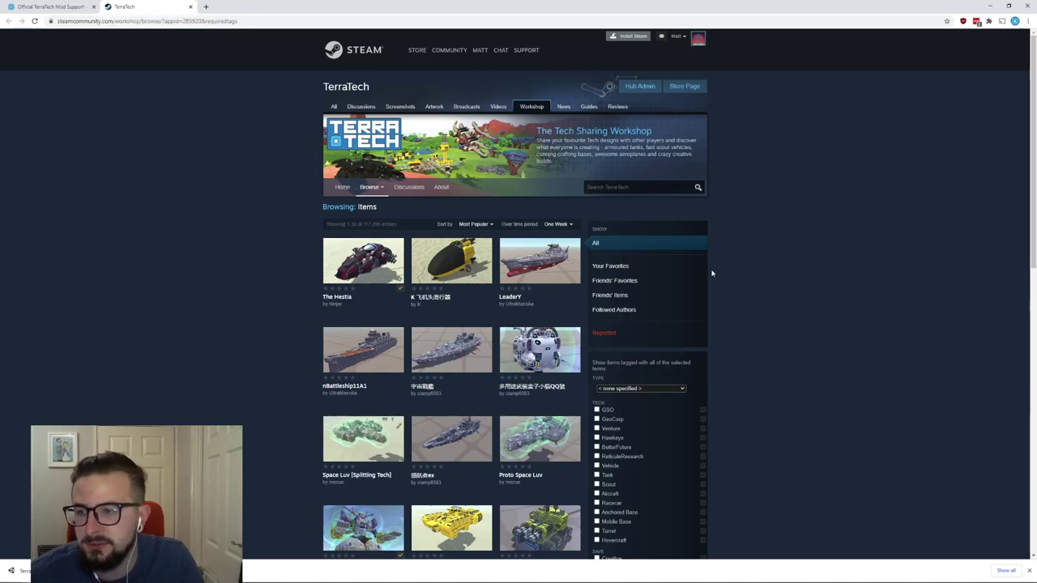
scroll(736, 274, down, 1)
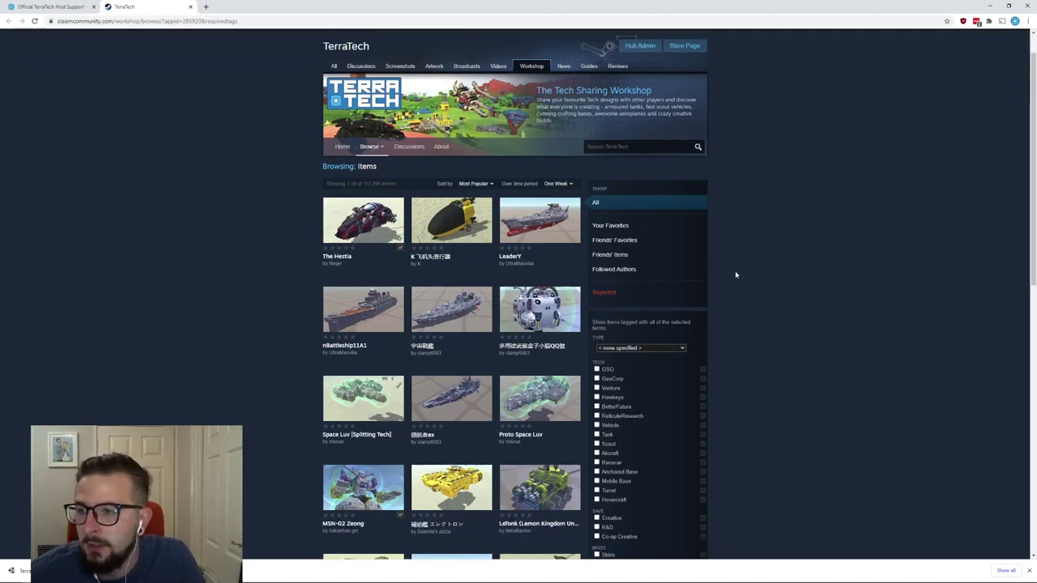
scroll(736, 275, down, 3)
scroll(735, 275, up, 4)
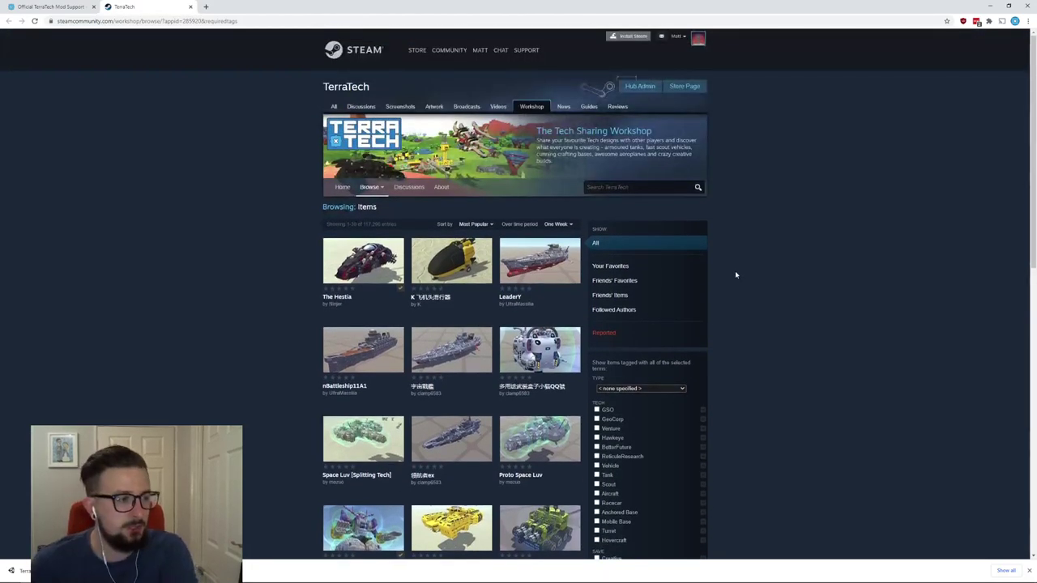
scroll(736, 274, down, 6)
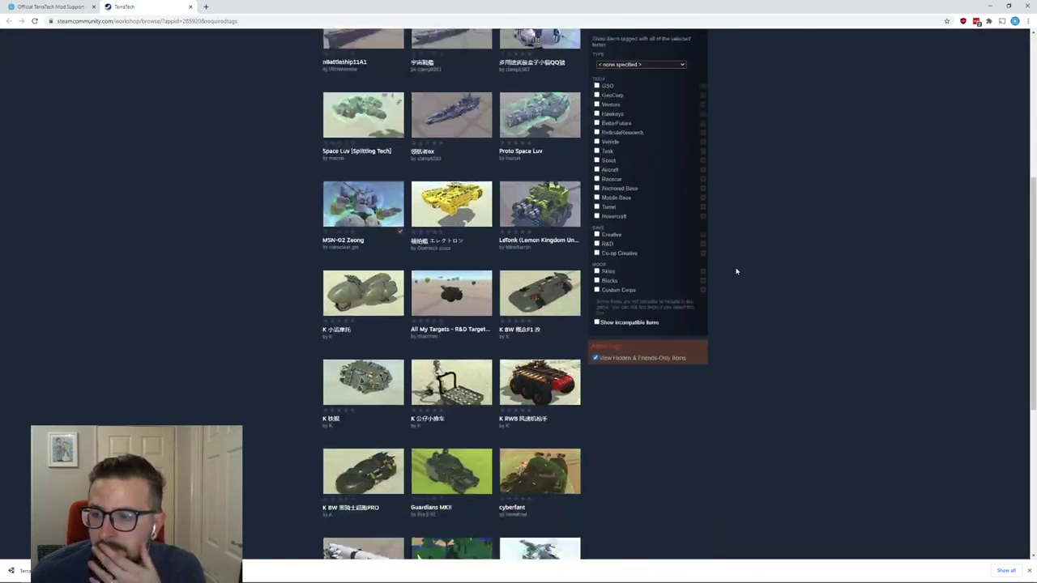
scroll(736, 274, up, 3)
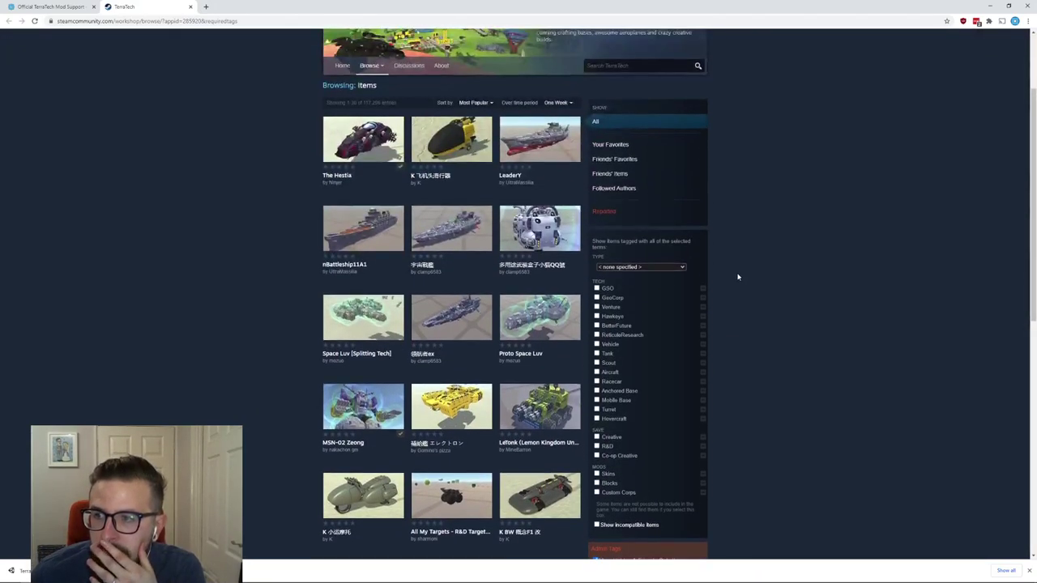
click(683, 267)
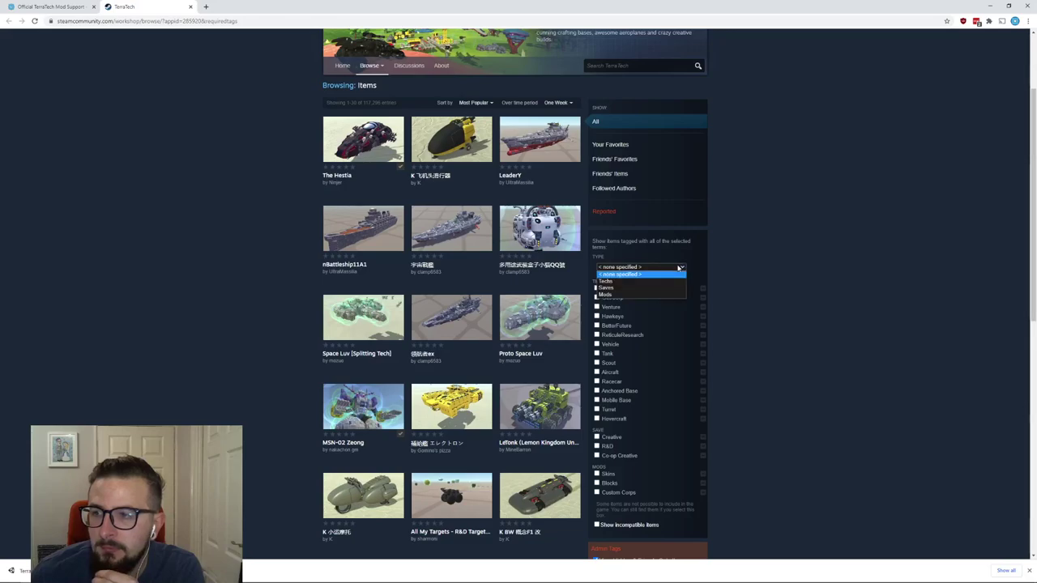
click(655, 295)
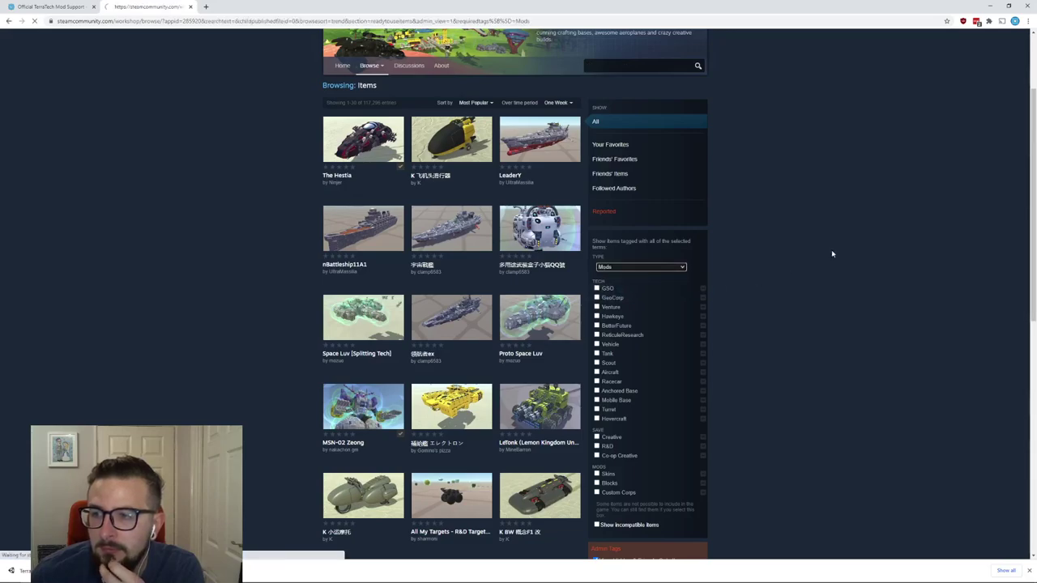
Look through the mods published on the Workshop page and switch back to Unity
scroll(829, 255, down, 1)
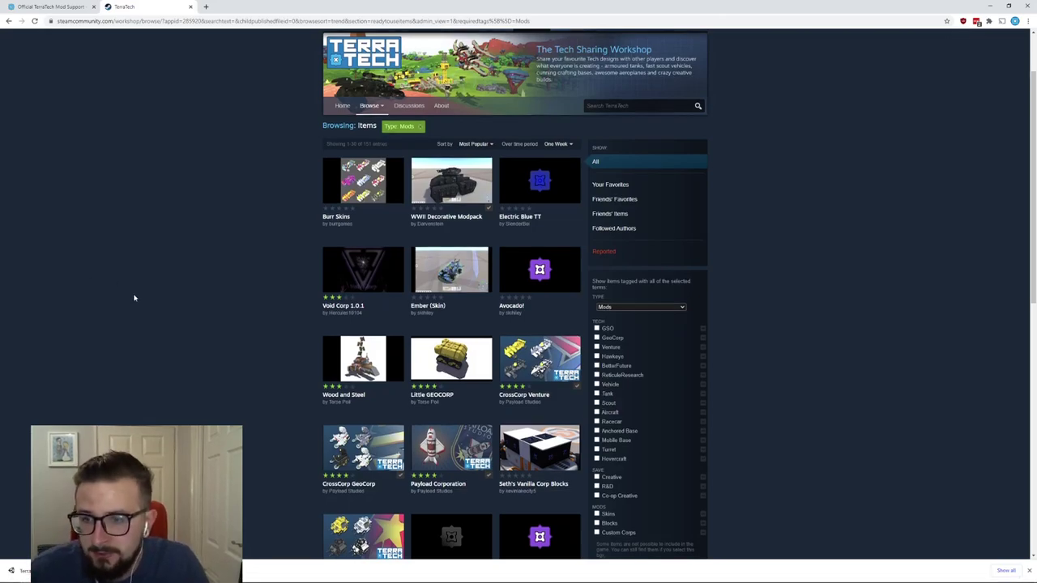
scroll(133, 295, down, 2)
scroll(135, 296, up, 3)
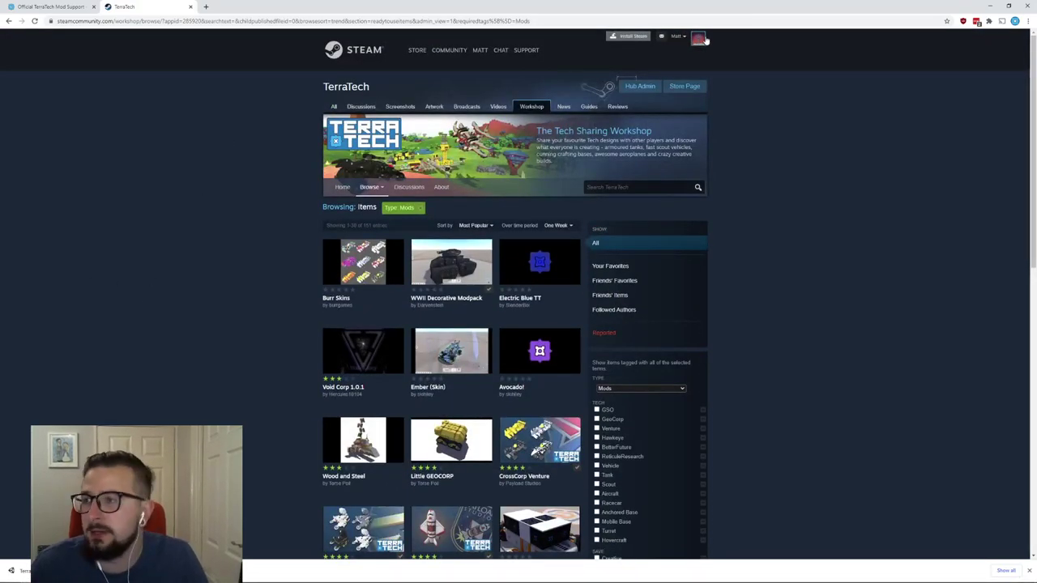
key(alt+Tab)
key(alt+Tab)
key(Escape)
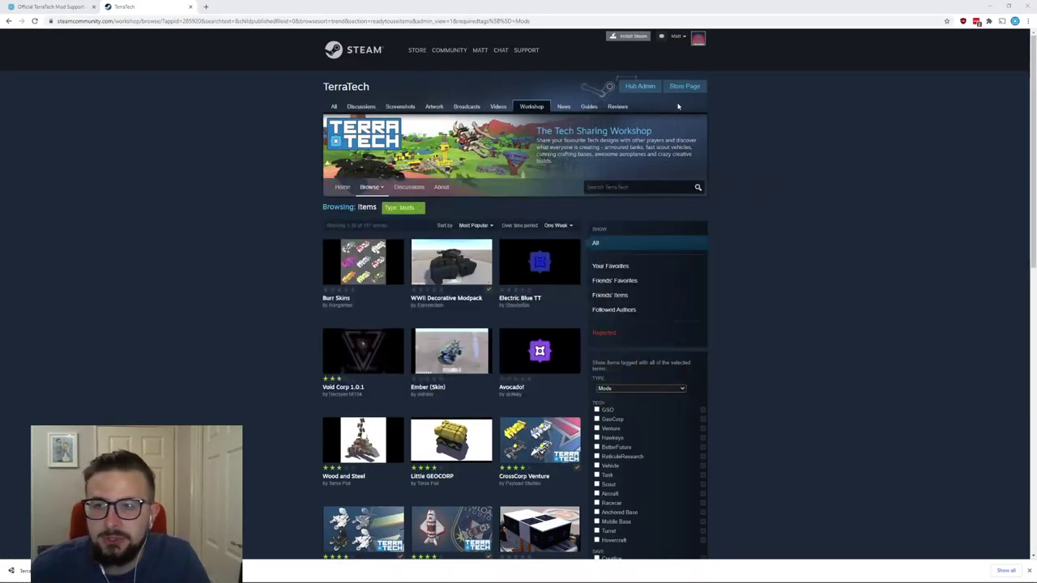
key(alt+Tab)
key(alt+Tab)
key(alt+Tab)
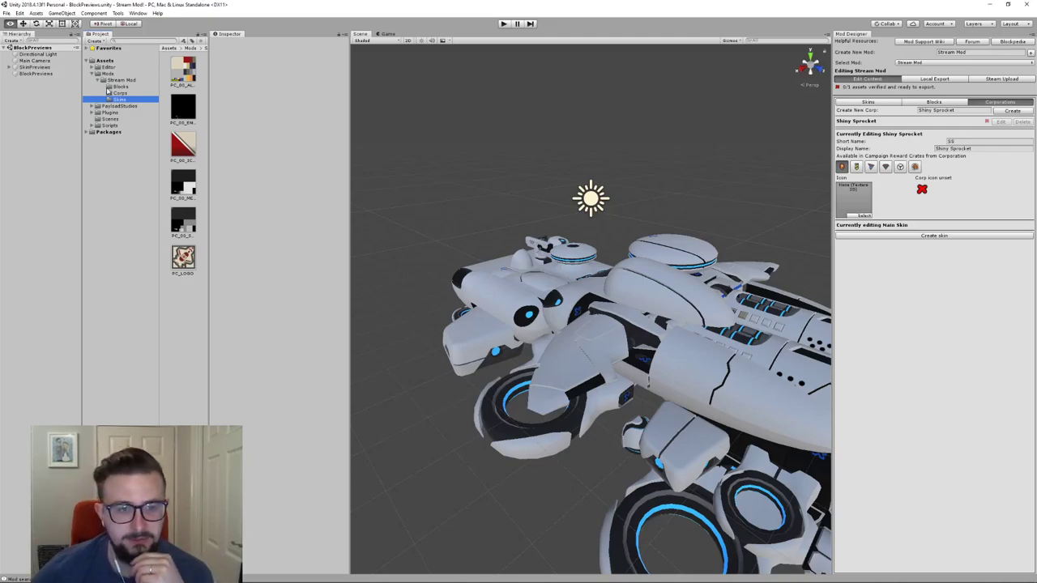
Collapse Stream Mod and expand PayloadStudios' TerraTechModTool sample assets to examine the per-corporation Skins folders
key(w)
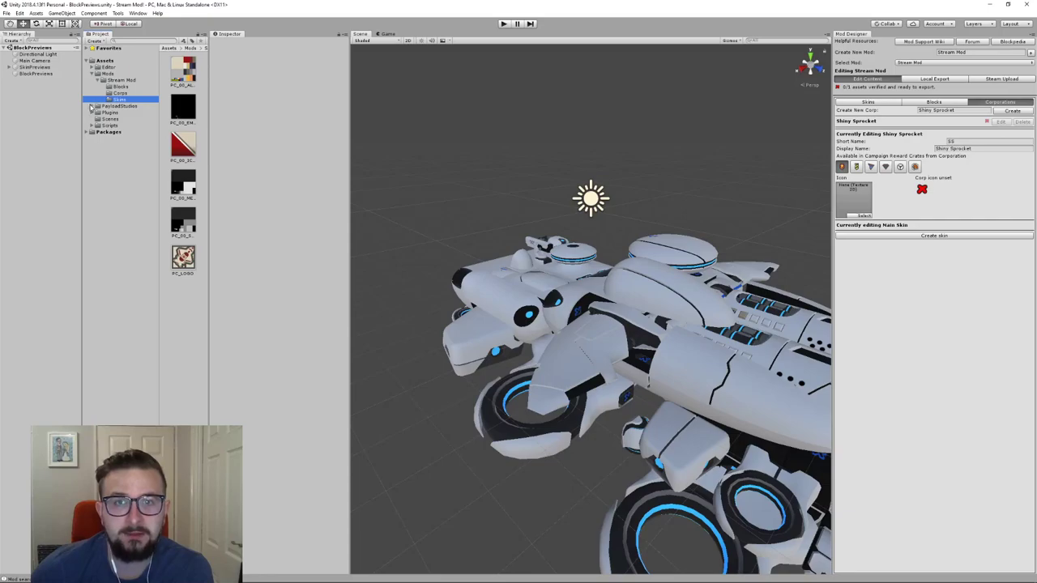
click(98, 82)
click(93, 87)
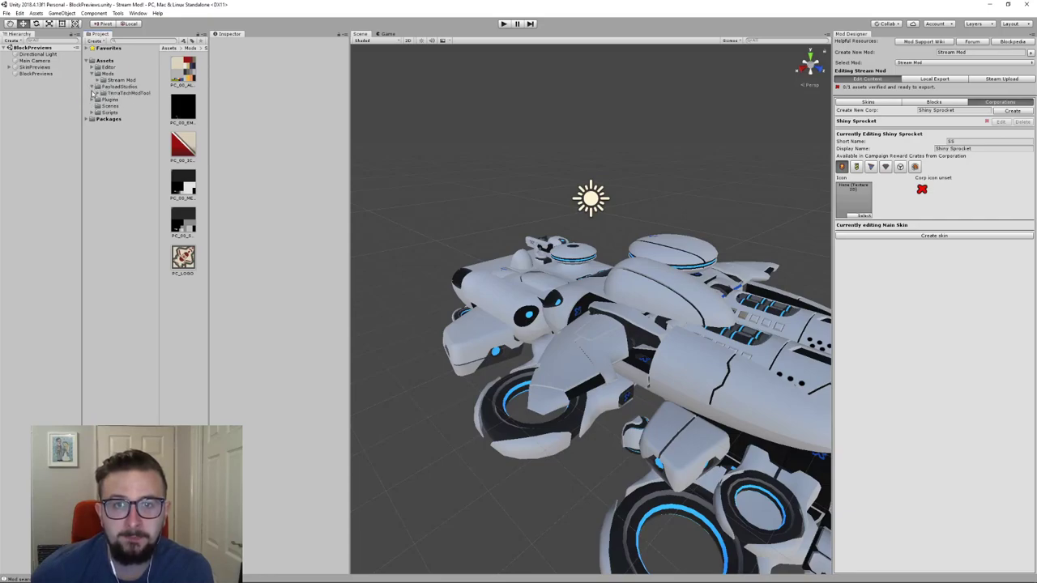
click(95, 93)
click(96, 93)
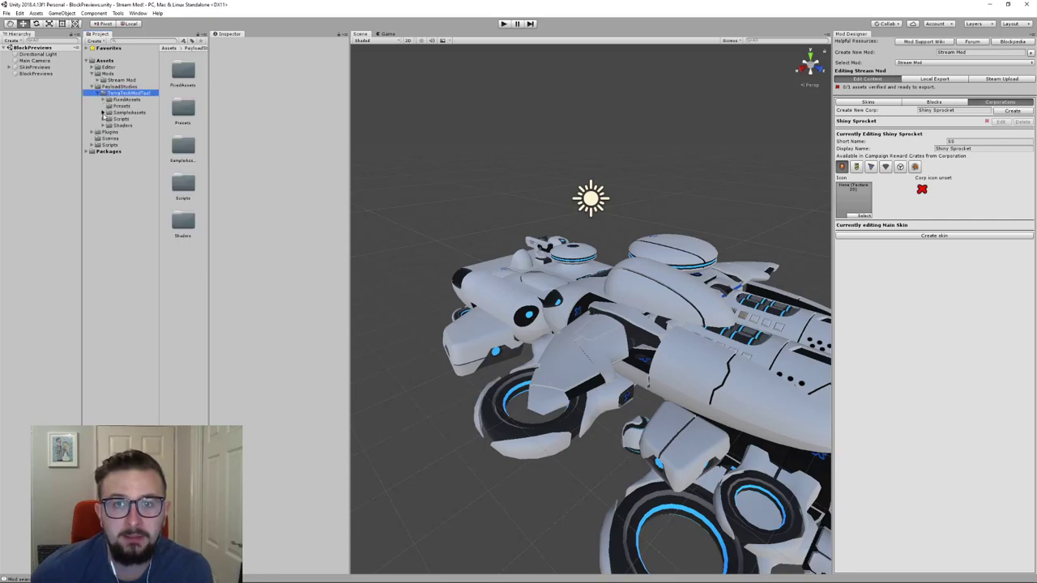
click(108, 113)
click(109, 126)
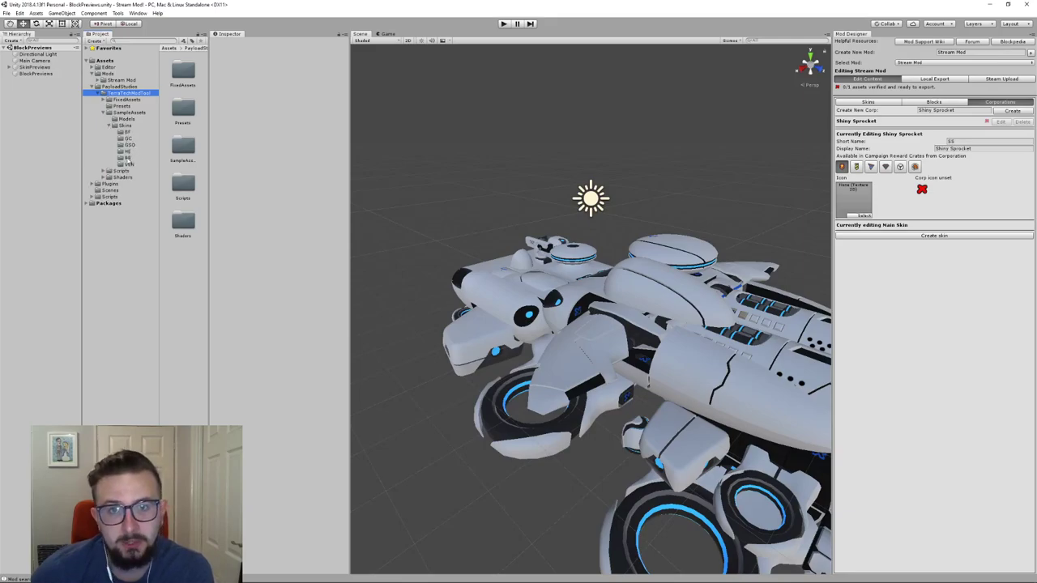
Use the PC_LOGO texture as Shiny Sprocket's icon and make it available in Better Future's campaign reward crates
click(965, 207)
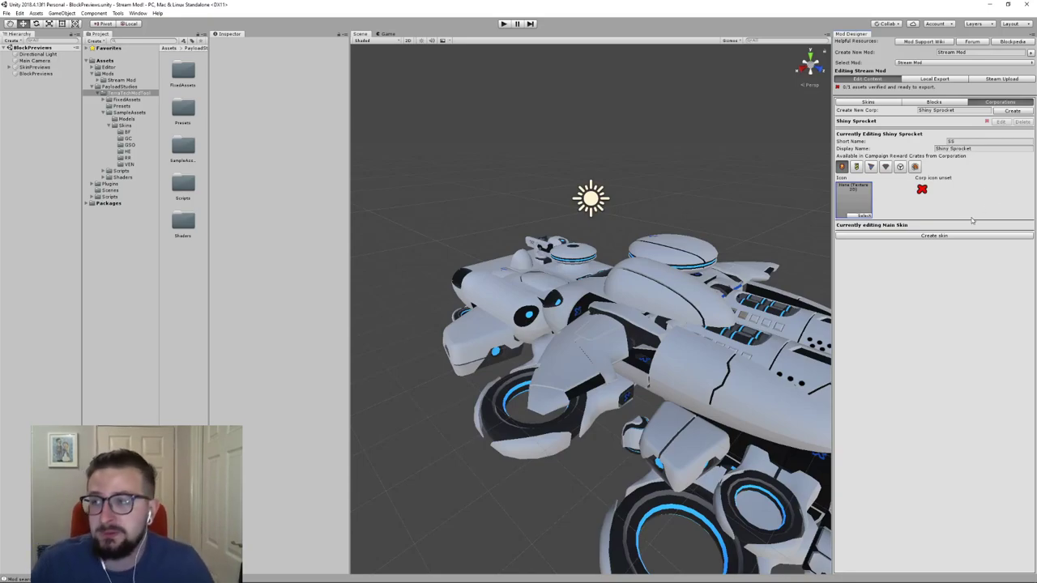
click(865, 216)
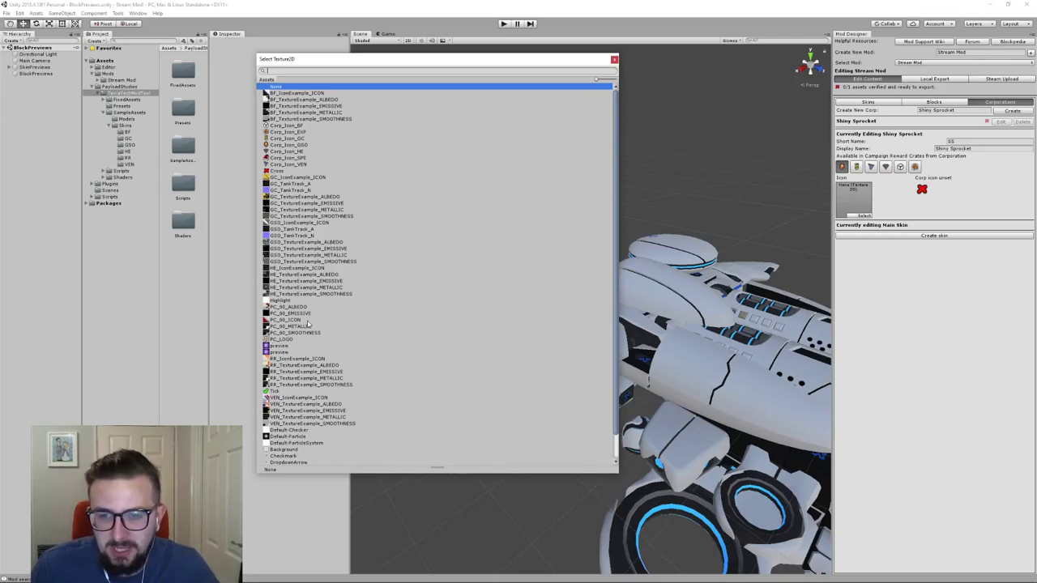
click(282, 339)
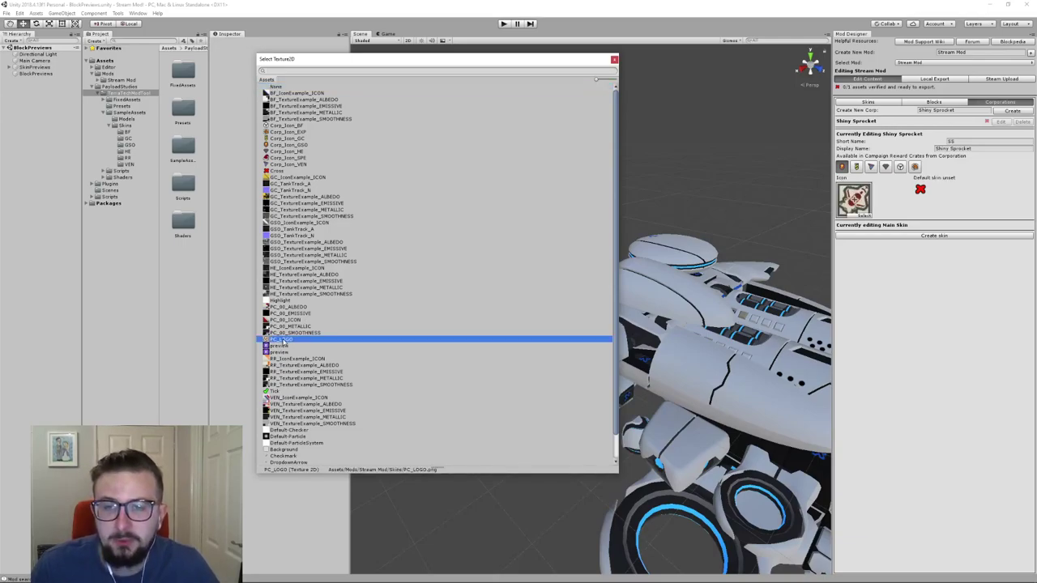
double_click(288, 340)
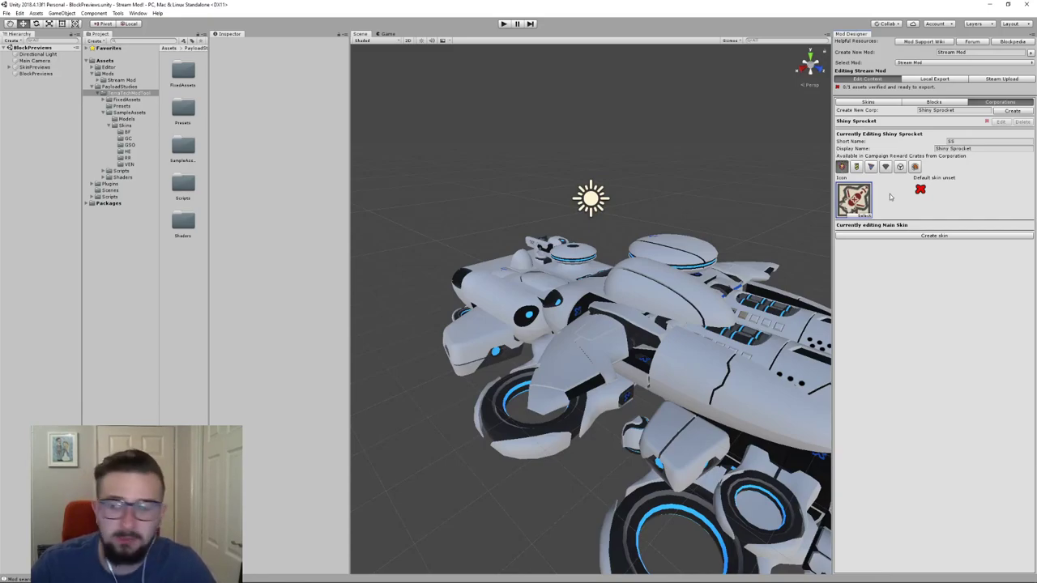
click(901, 167)
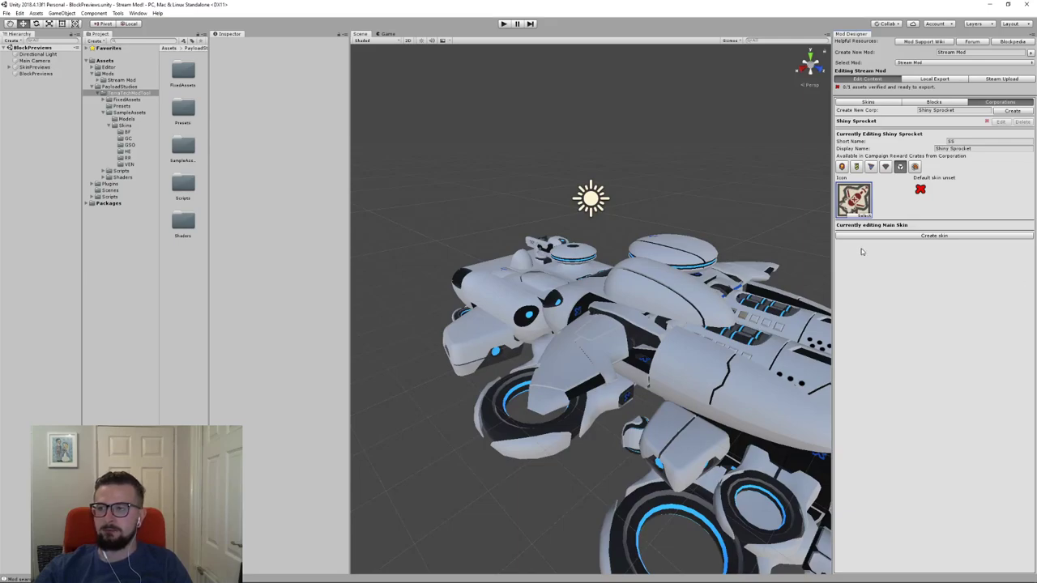
Create Shiny Sprocket's main skin and assign the PC_00_ICON texture as the skin's icon
click(913, 237)
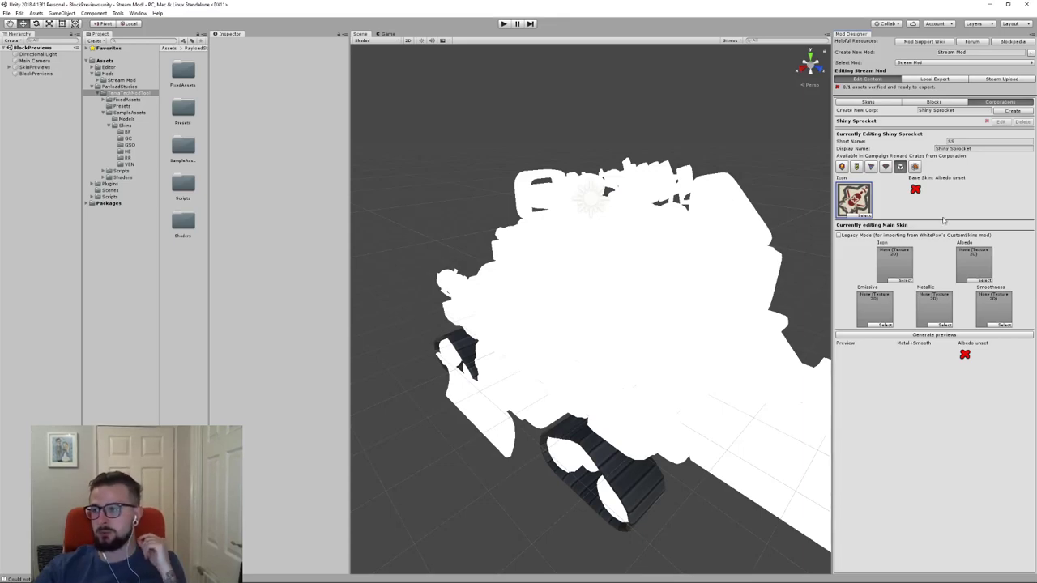
click(894, 283)
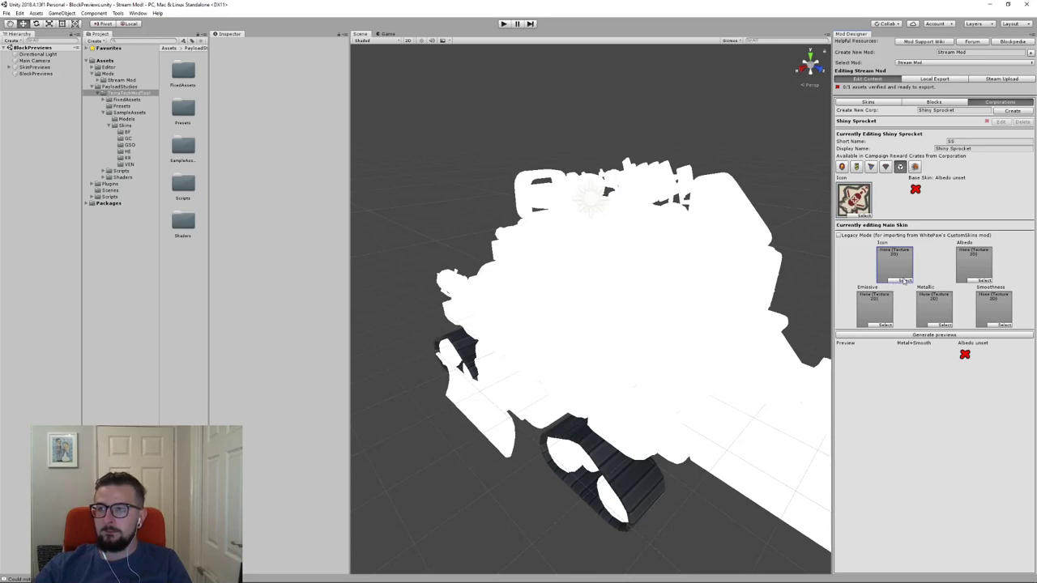
click(905, 281)
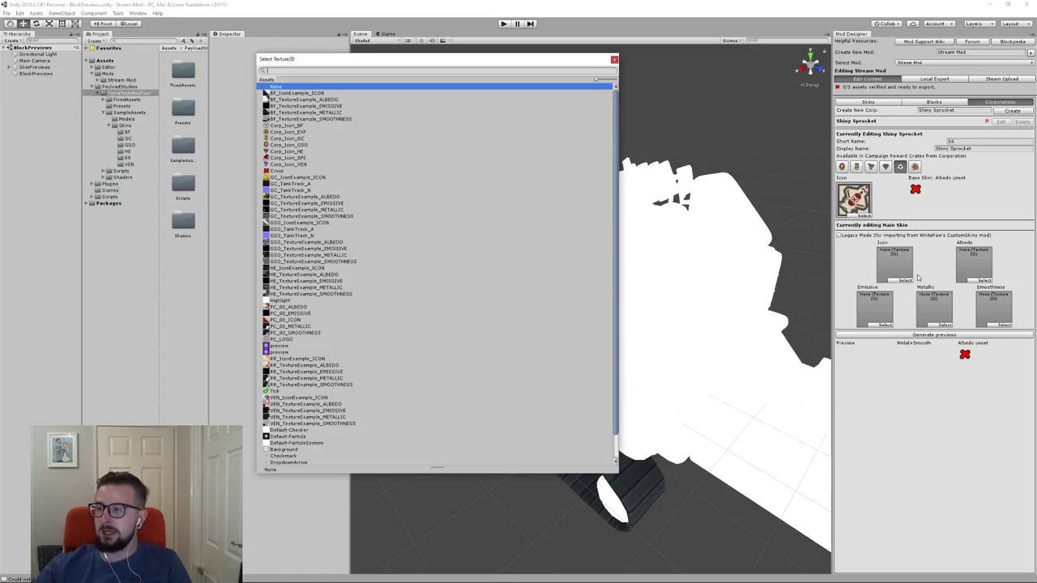
scroll(345, 326, down, 1)
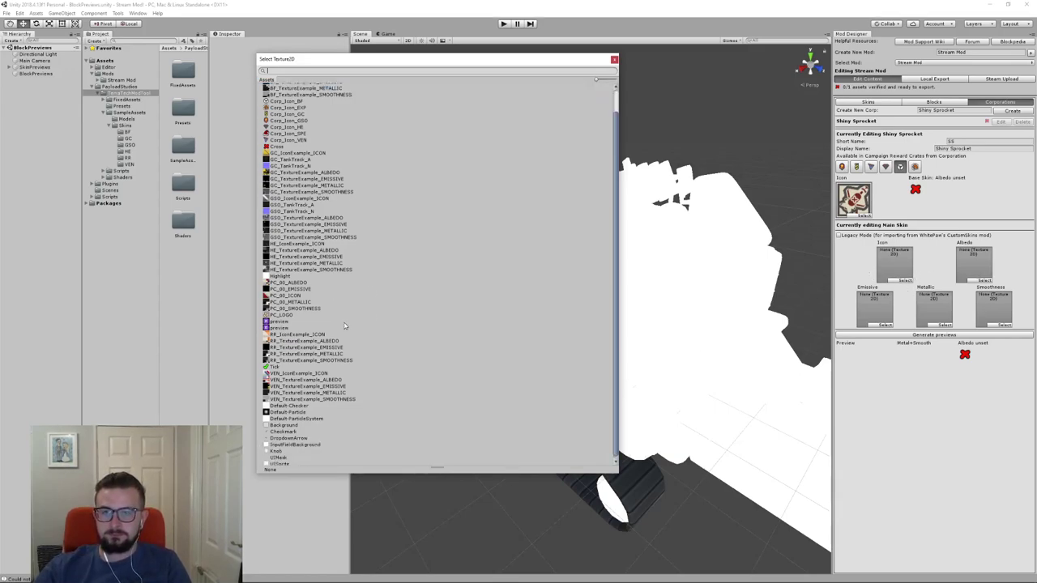
scroll(345, 326, up, 1)
scroll(347, 292, down, 1)
scroll(348, 267, up, 1)
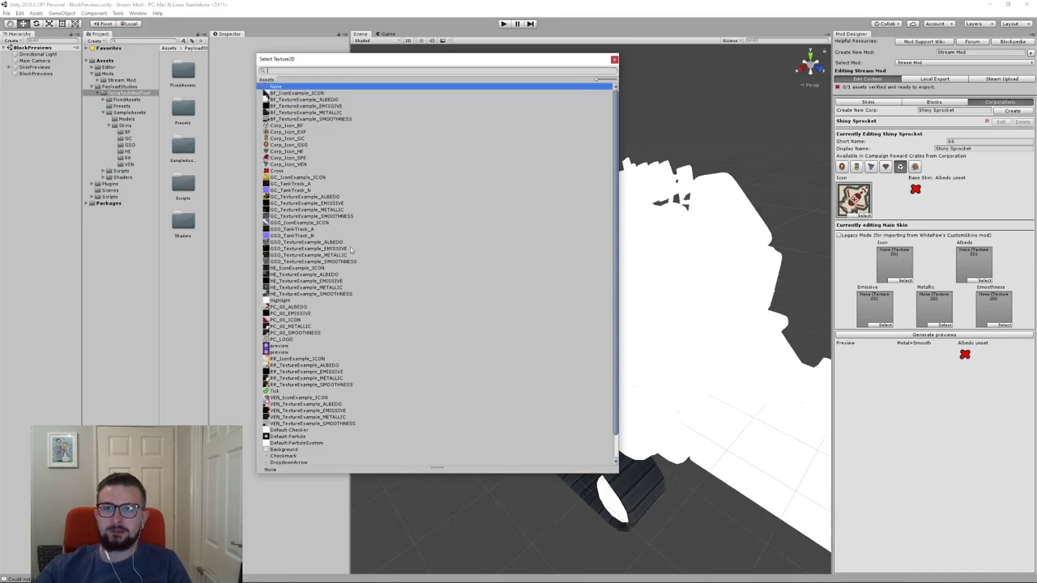
scroll(349, 248, down, 1)
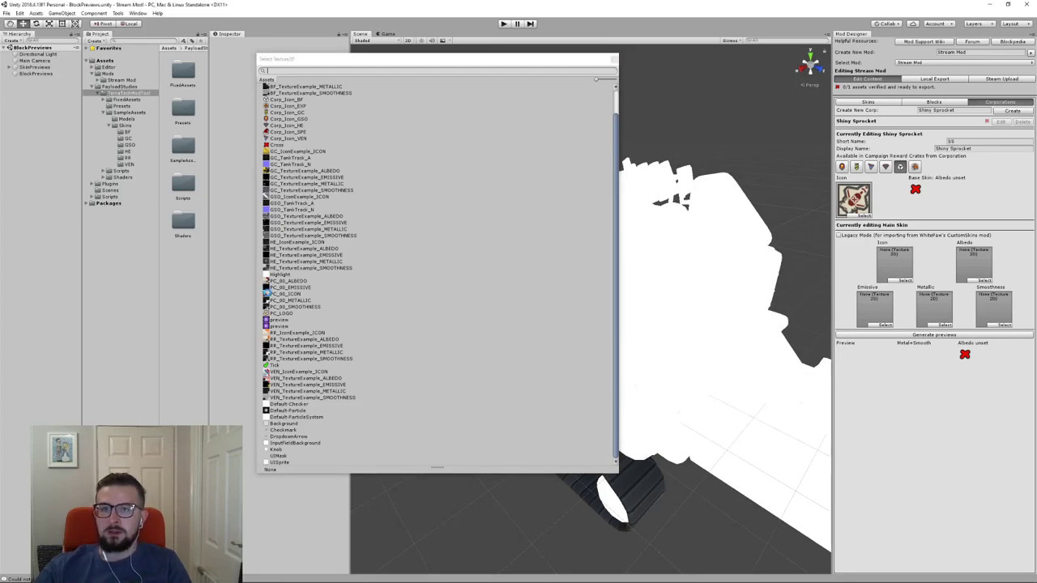
double_click(267, 293)
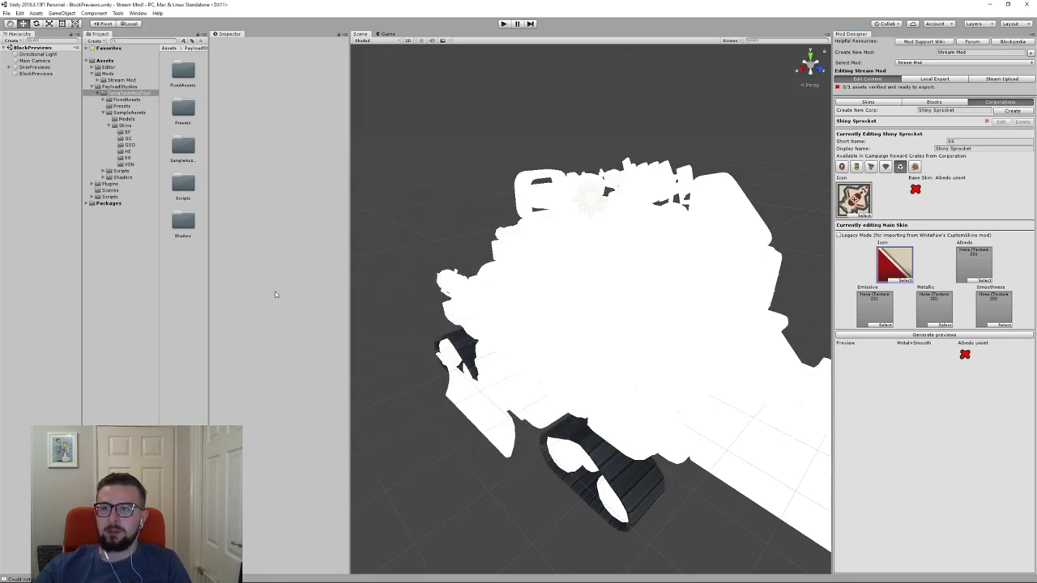
Assign PC_00_ALBEDO as the main skin's albedo texture and PC_00_EMISSIVE as its emissive texture
click(987, 281)
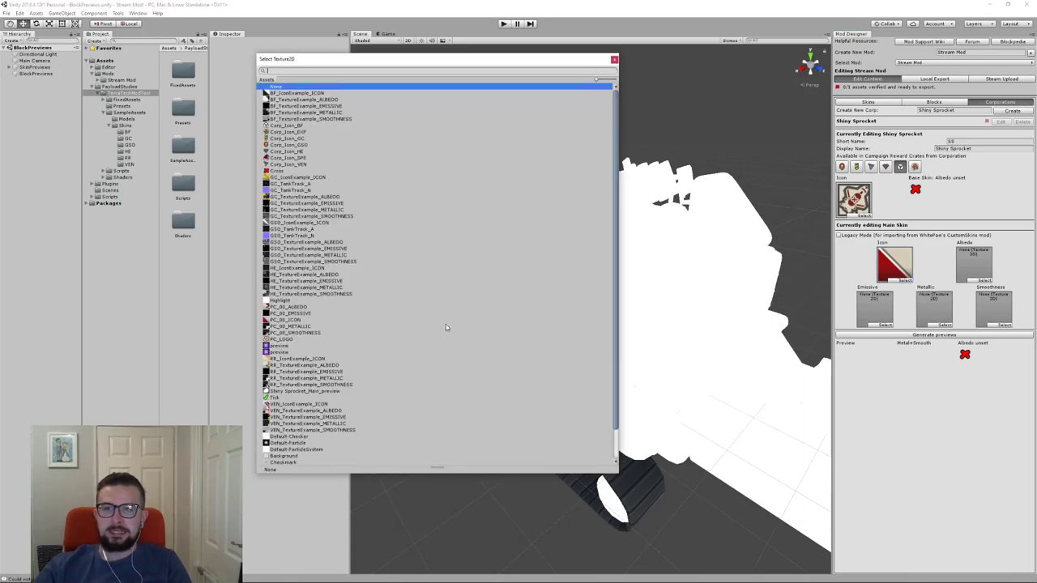
click(290, 308)
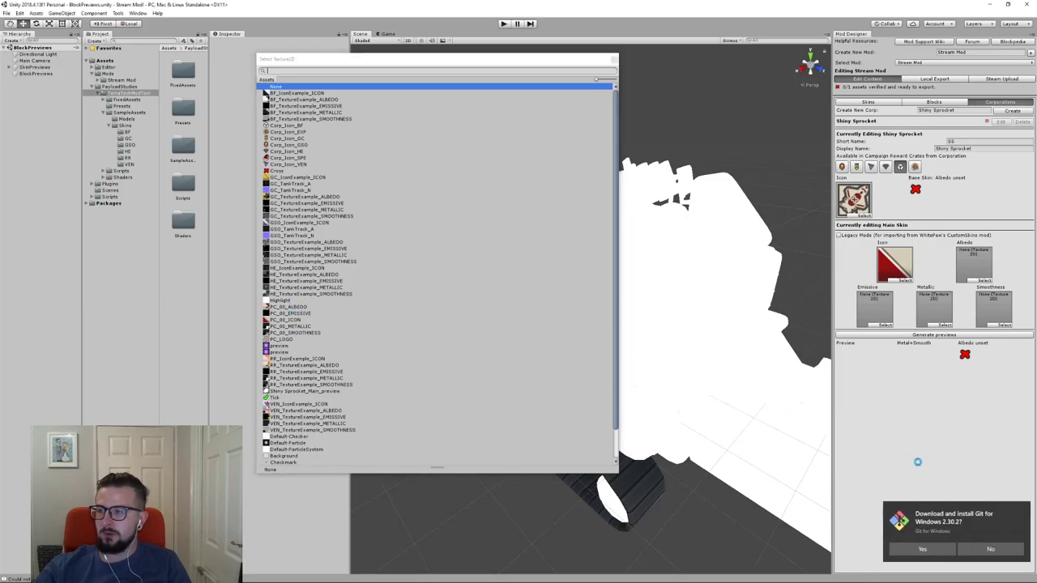
click(1020, 509)
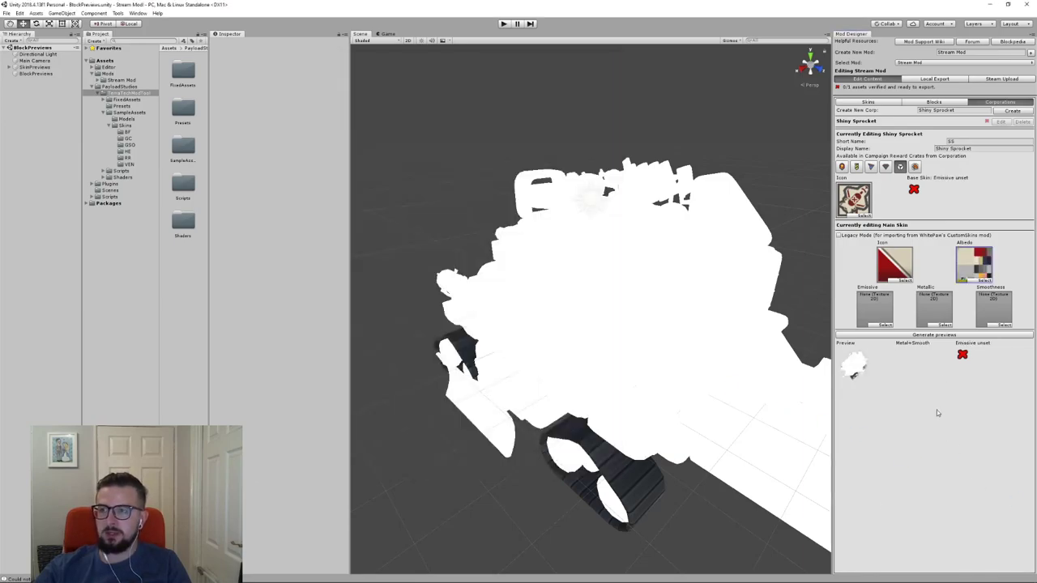
click(883, 326)
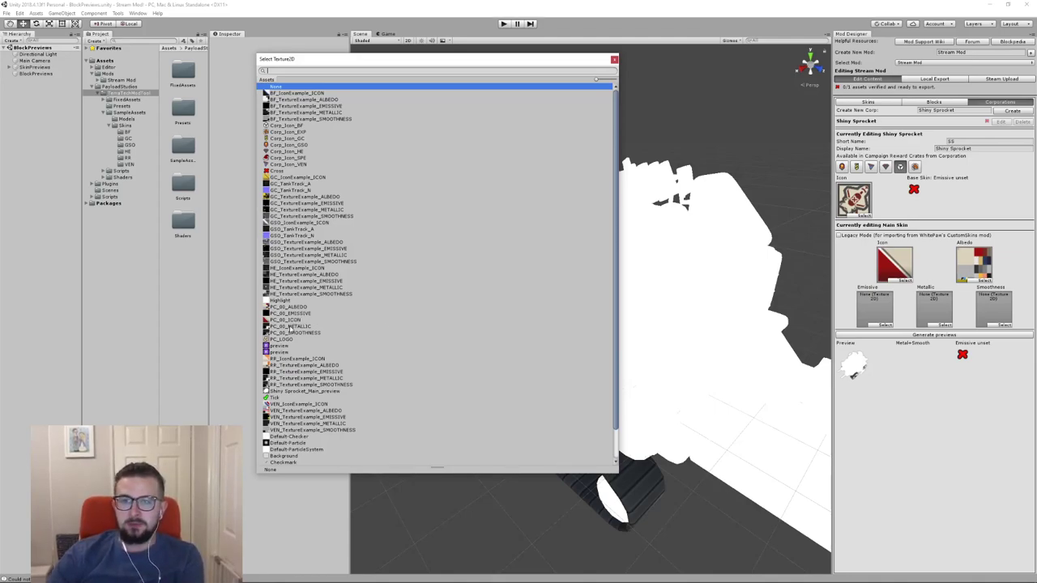
double_click(282, 314)
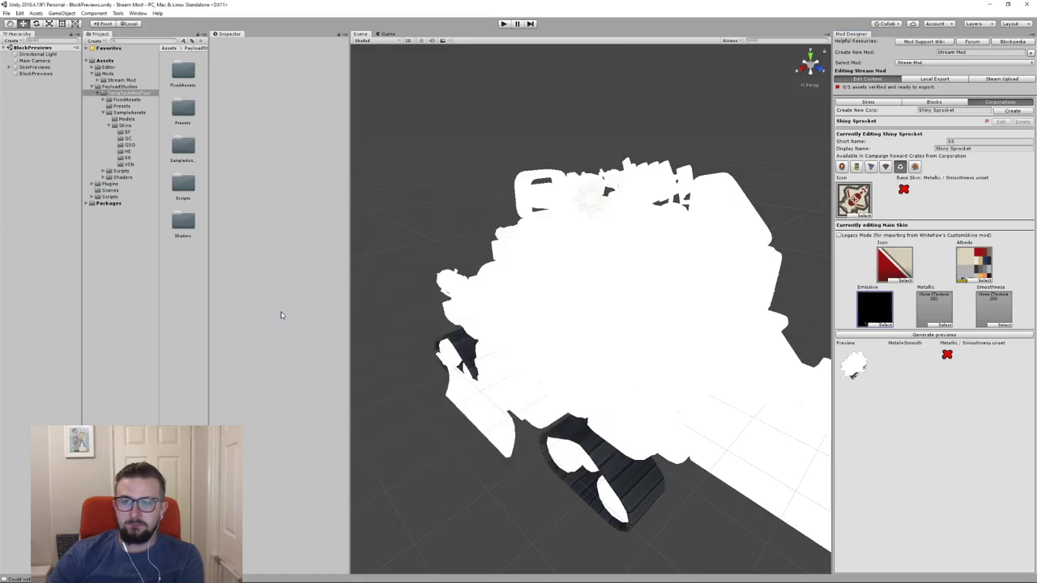
Assign PC_00_METALLIC as the main skin's metallic texture and PC_00_SMOOTHNESS as its smoothness texture
click(937, 327)
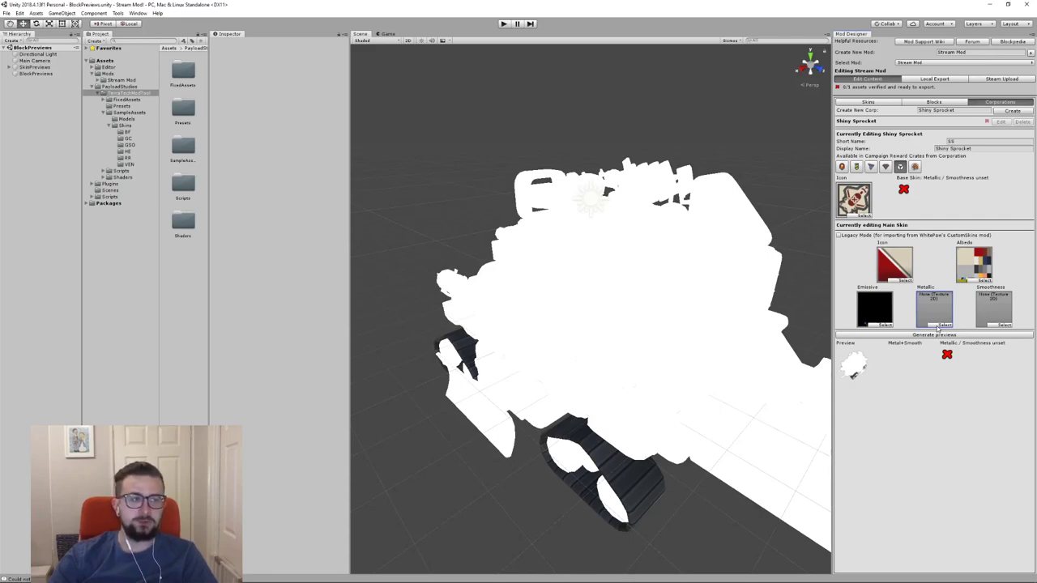
click(938, 326)
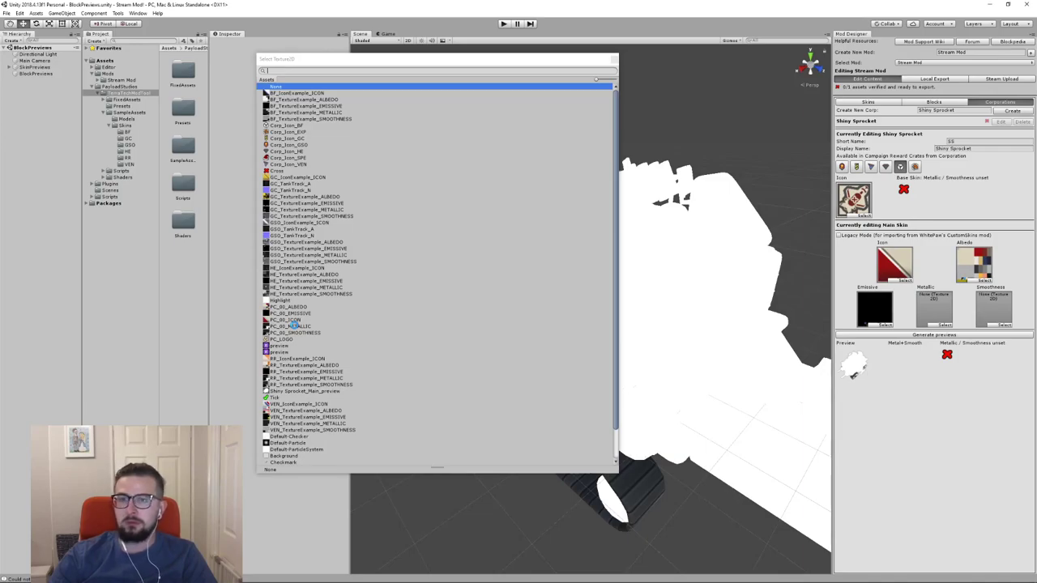
double_click(294, 326)
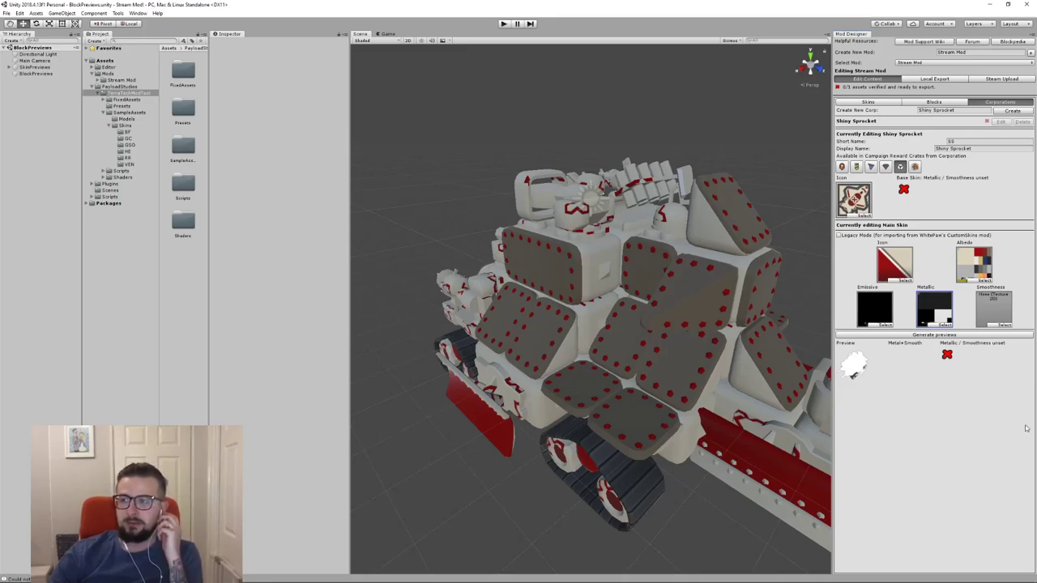
click(1006, 325)
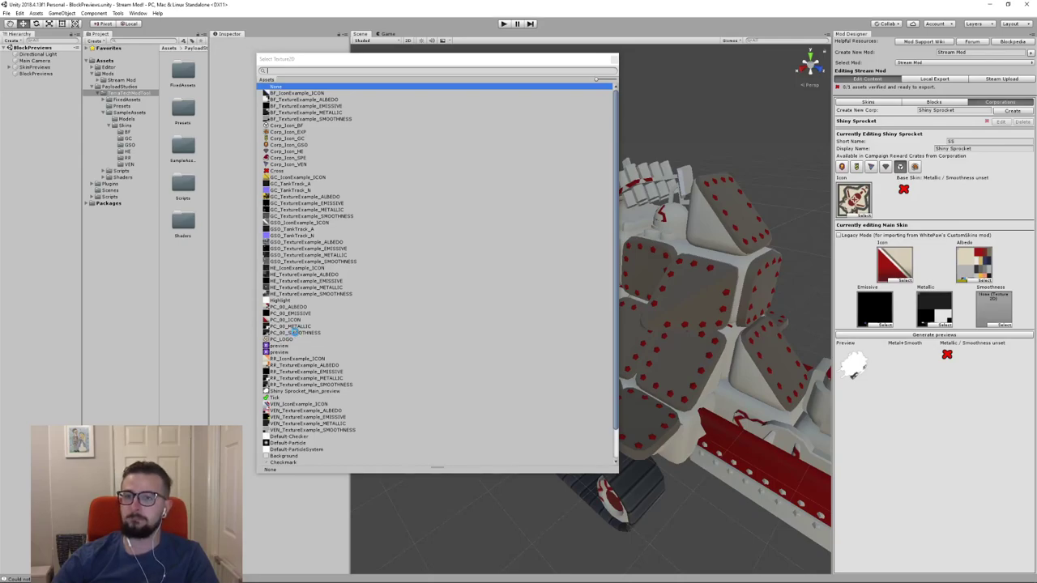
double_click(296, 332)
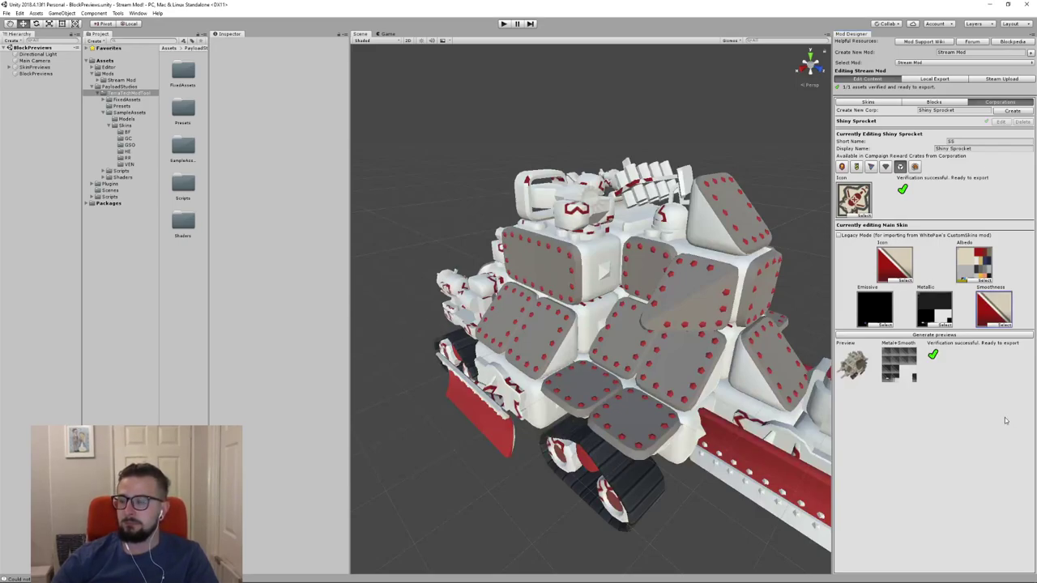
Inspect the skinned tech model from several sides and generate new previews for Shiny Sprocket's main skin
right_drag(726, 296, 694, 312)
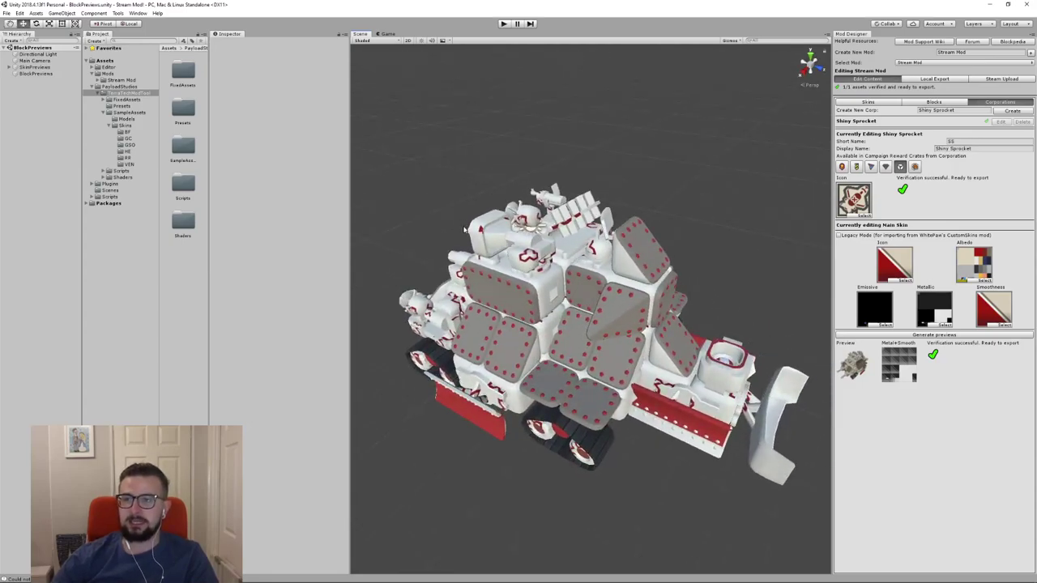
right_drag(645, 364, 782, 274)
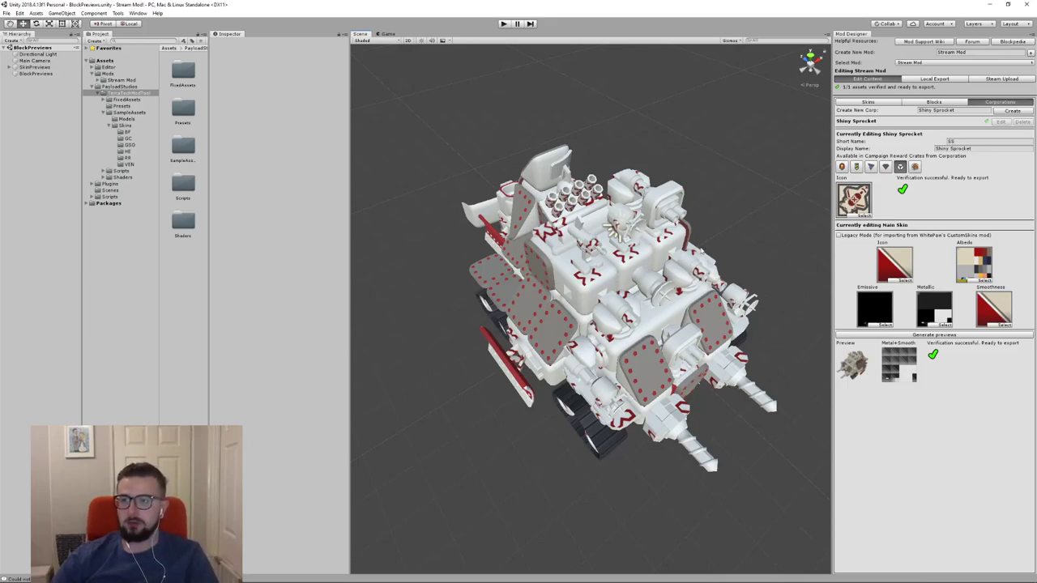
right_drag(781, 274, 697, 227)
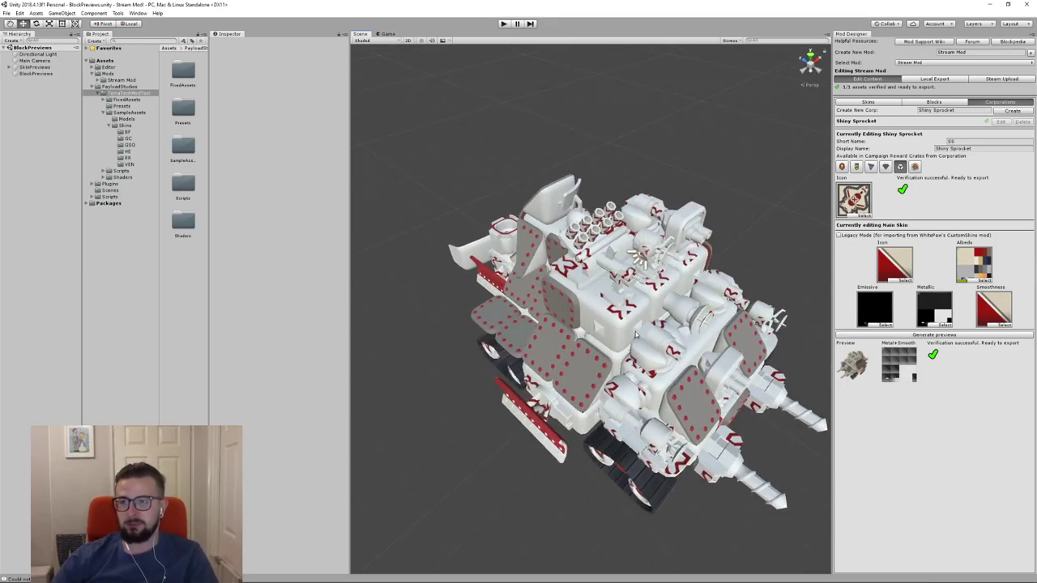
right_drag(621, 318, 737, 383)
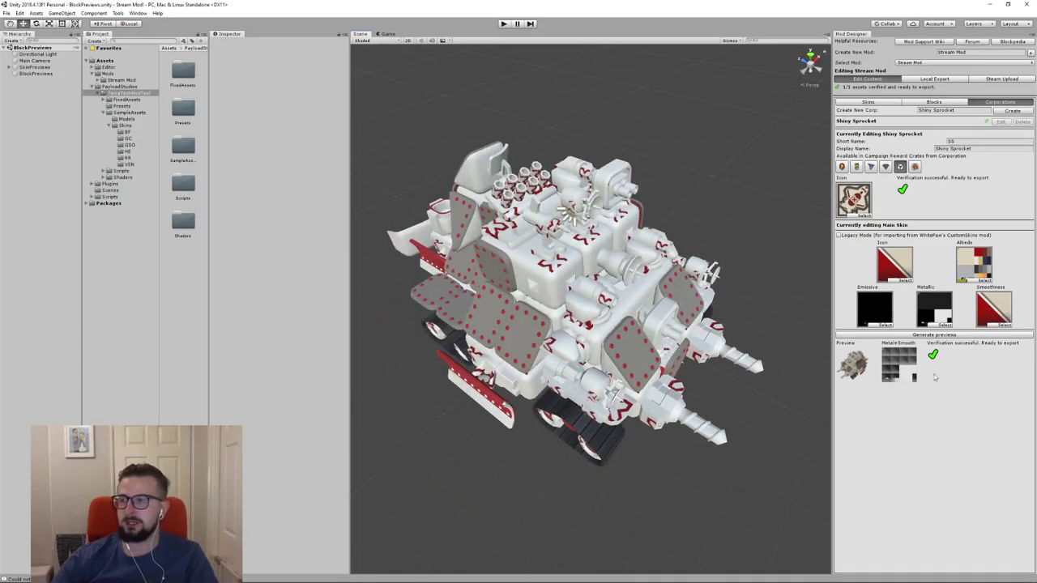
click(957, 335)
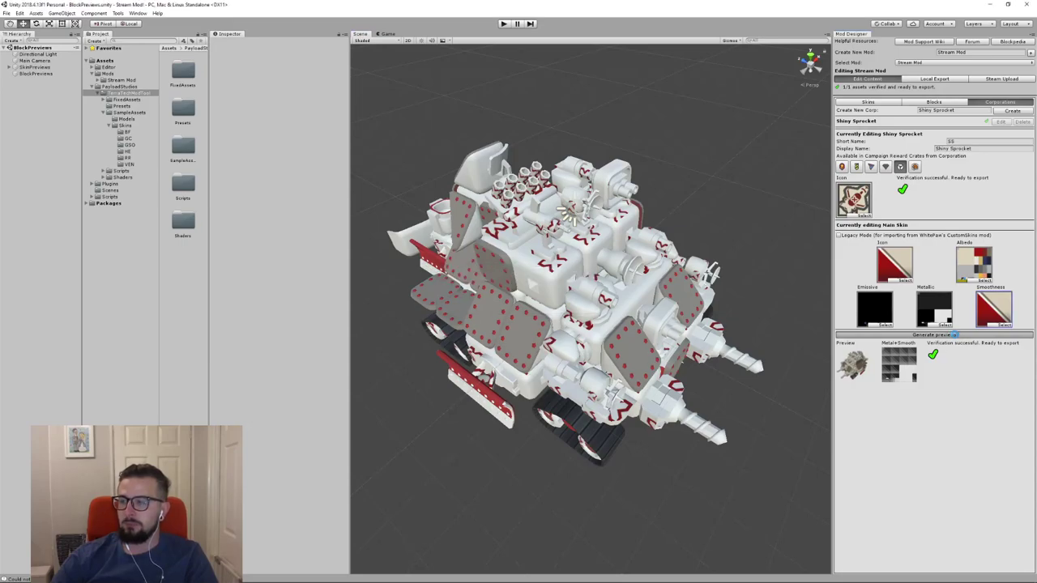
click(956, 335)
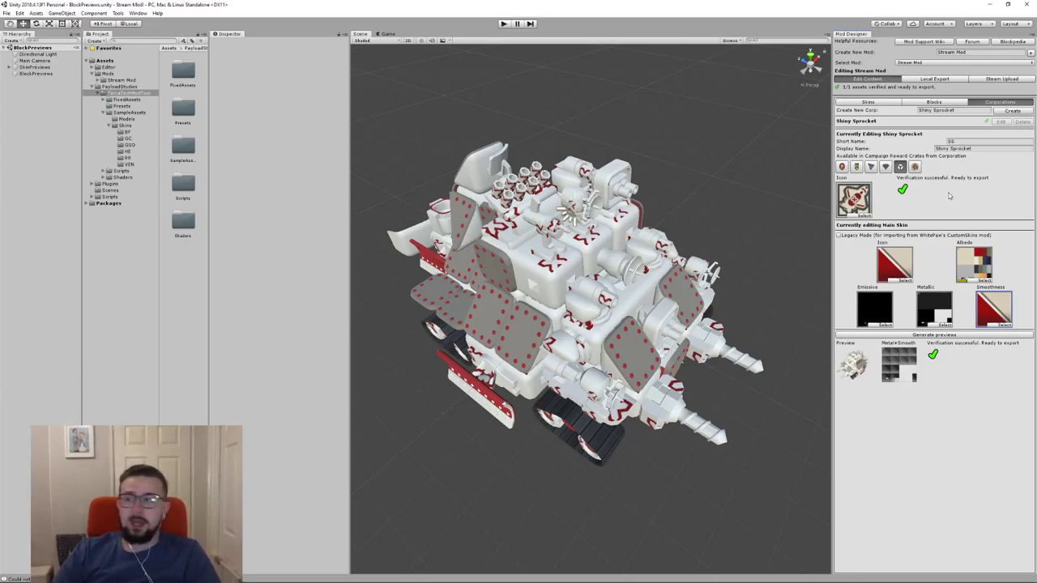
click(936, 102)
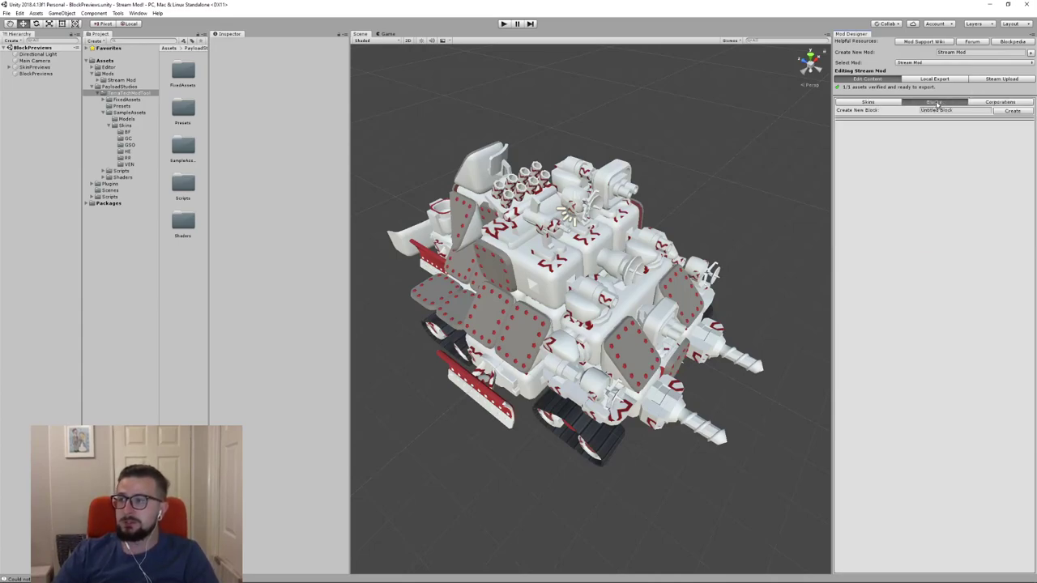
click(961, 111)
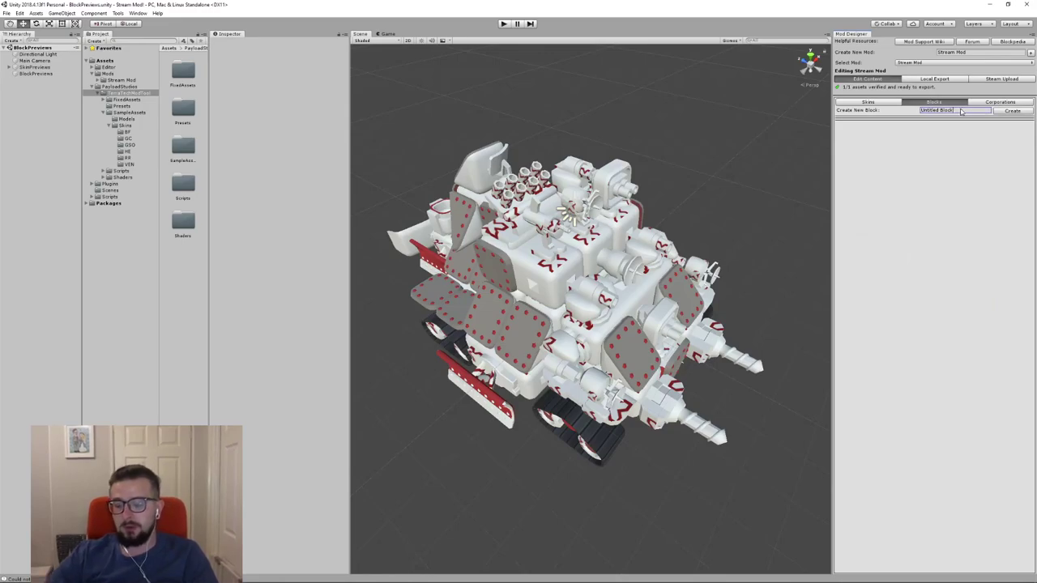
key(BackSpace)
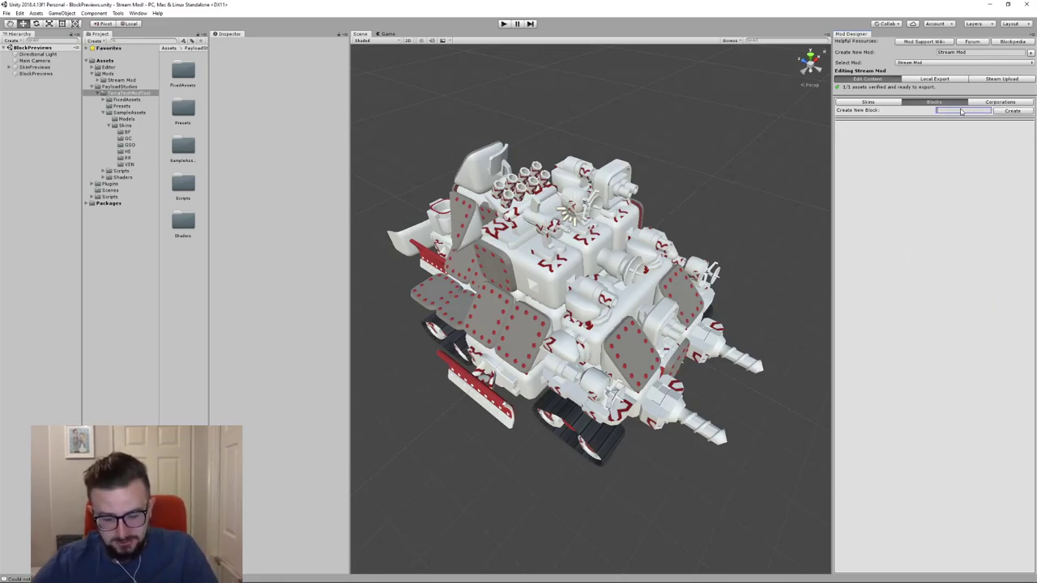
key(Return)
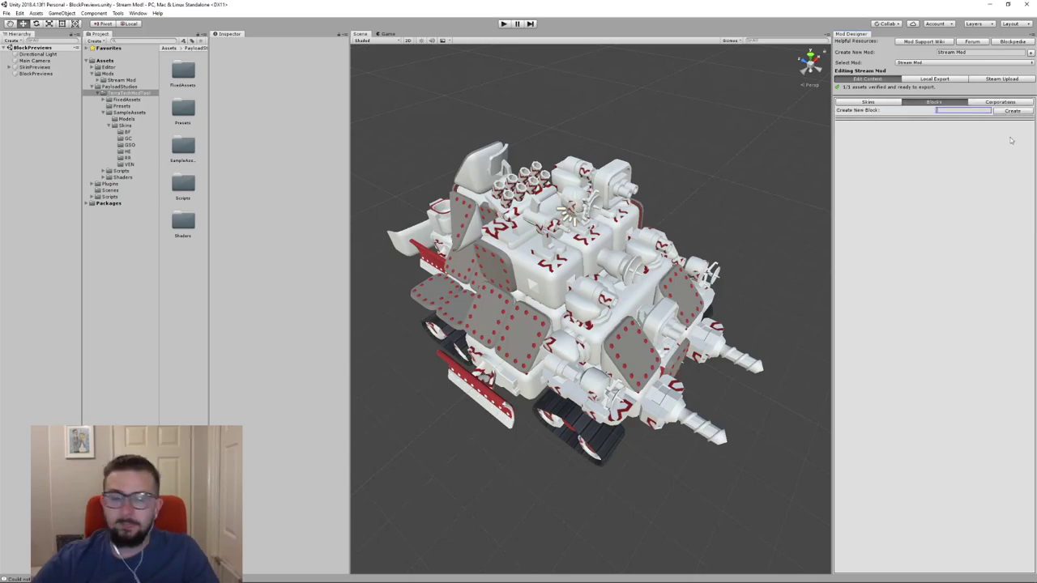
click(986, 103)
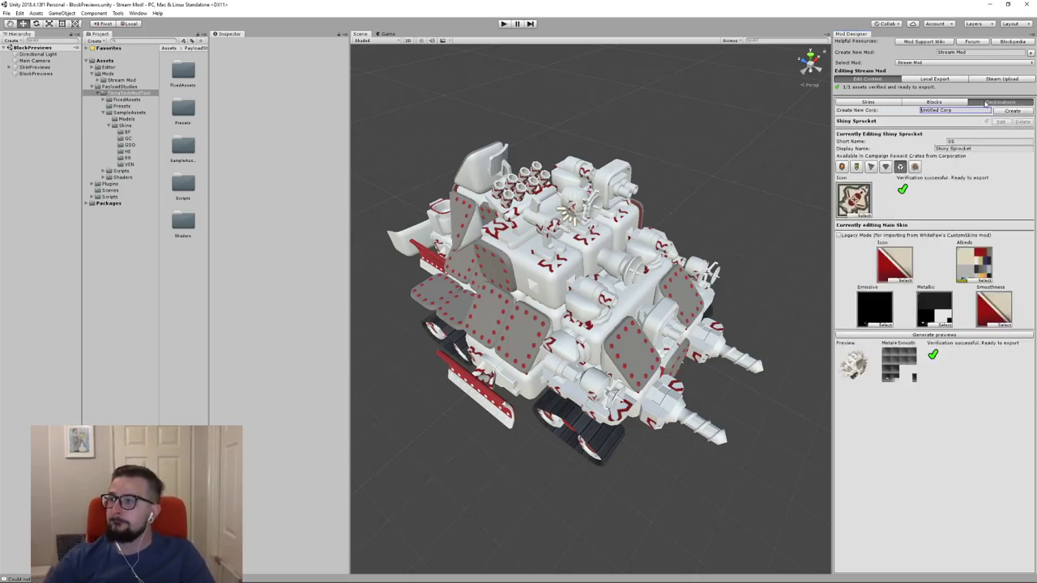
Create a new block named SS Gun in Stream Mod
click(936, 103)
click(970, 111)
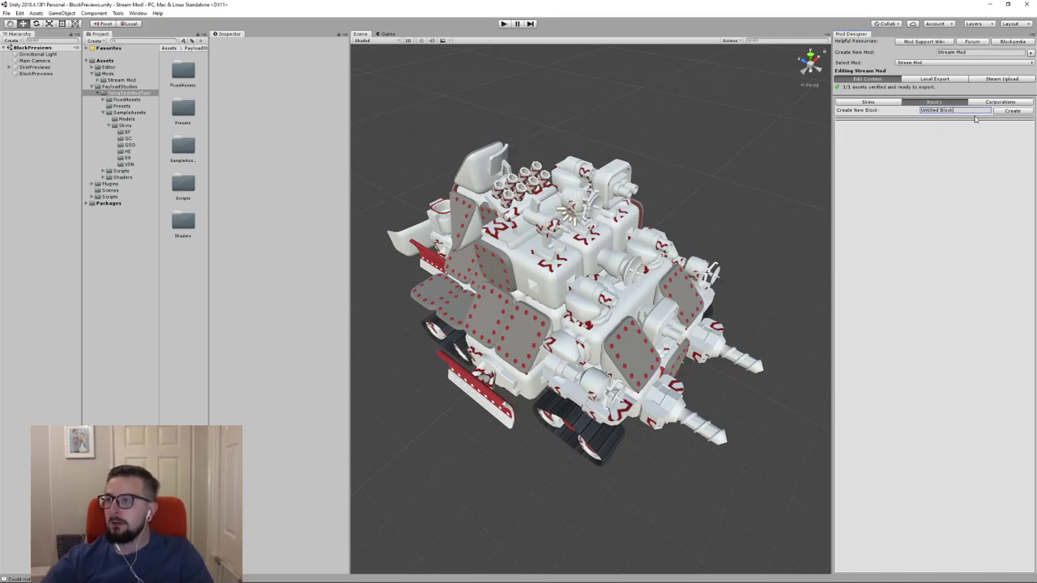
text(Shiny Sprocket)
text(SS)
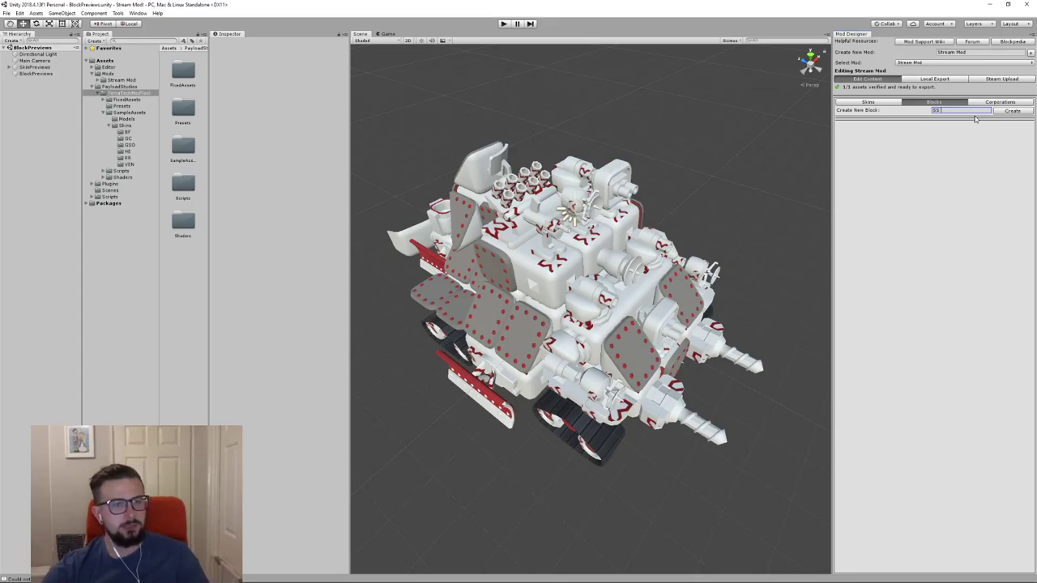
text( W)
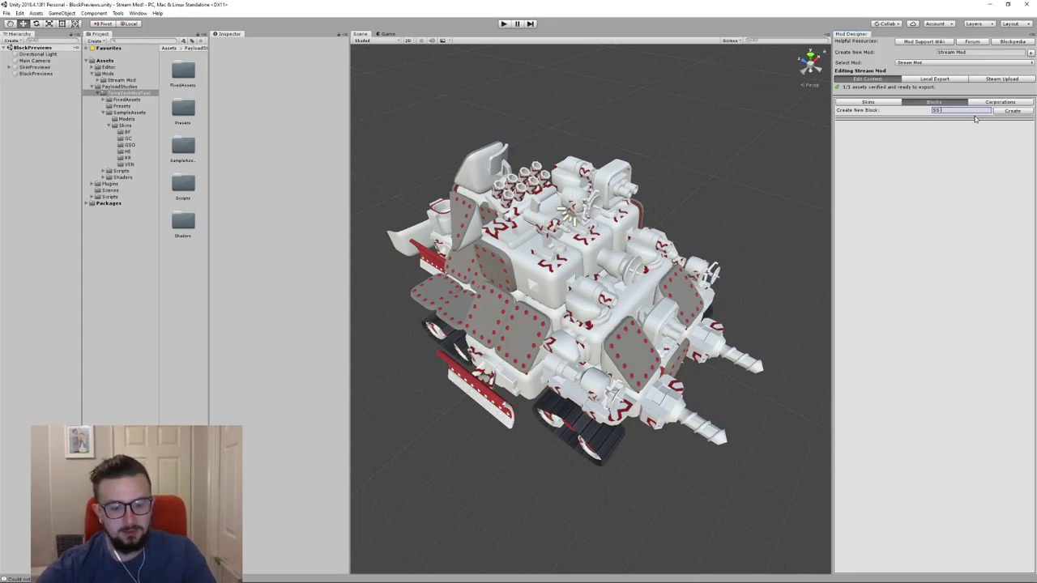
text(Gun)
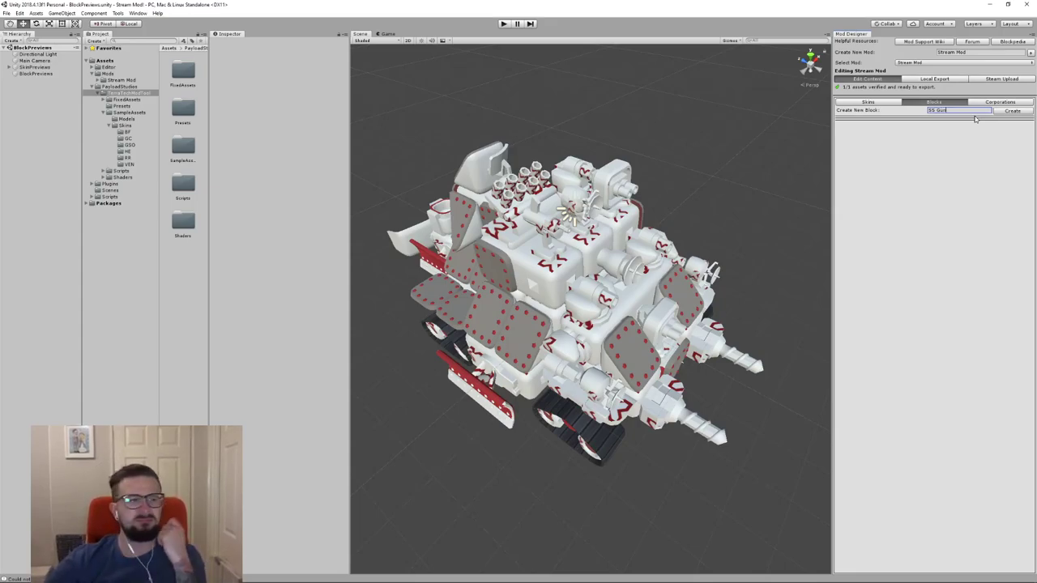
click(1020, 114)
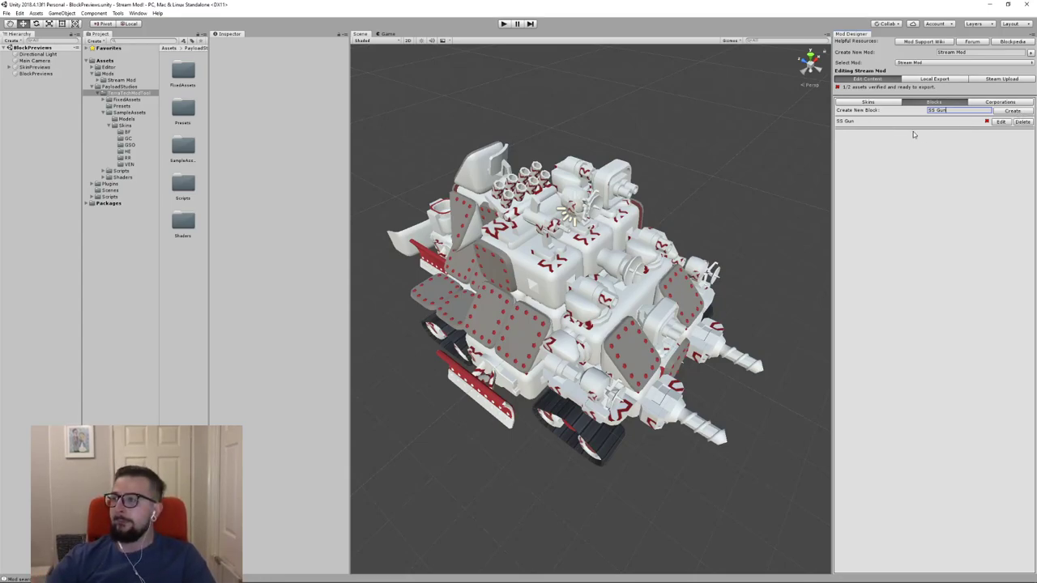
Open the SS Gun block for editing and assign it to the Shiny Sprocket corporation
click(1000, 123)
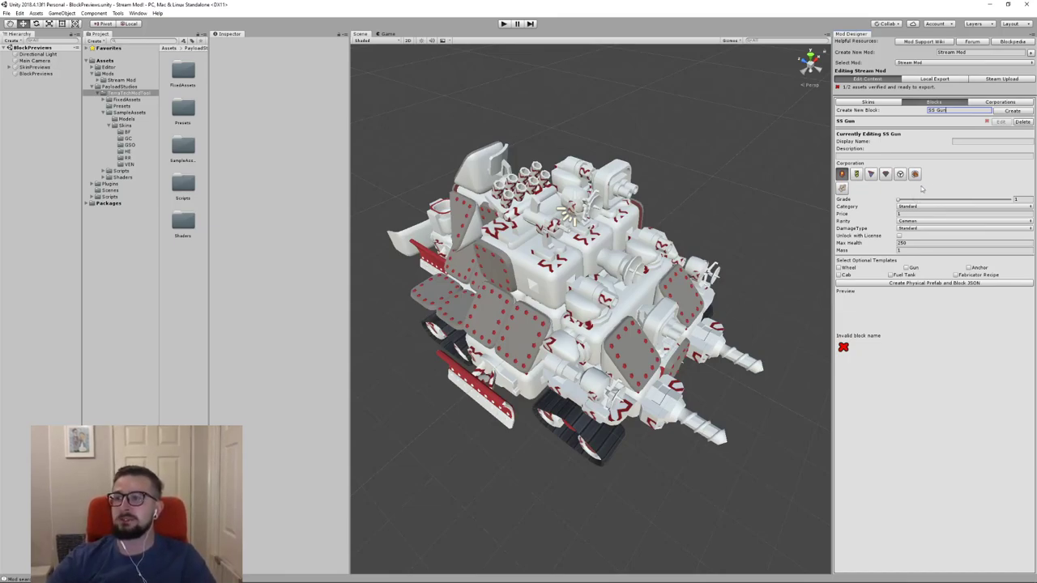
click(843, 189)
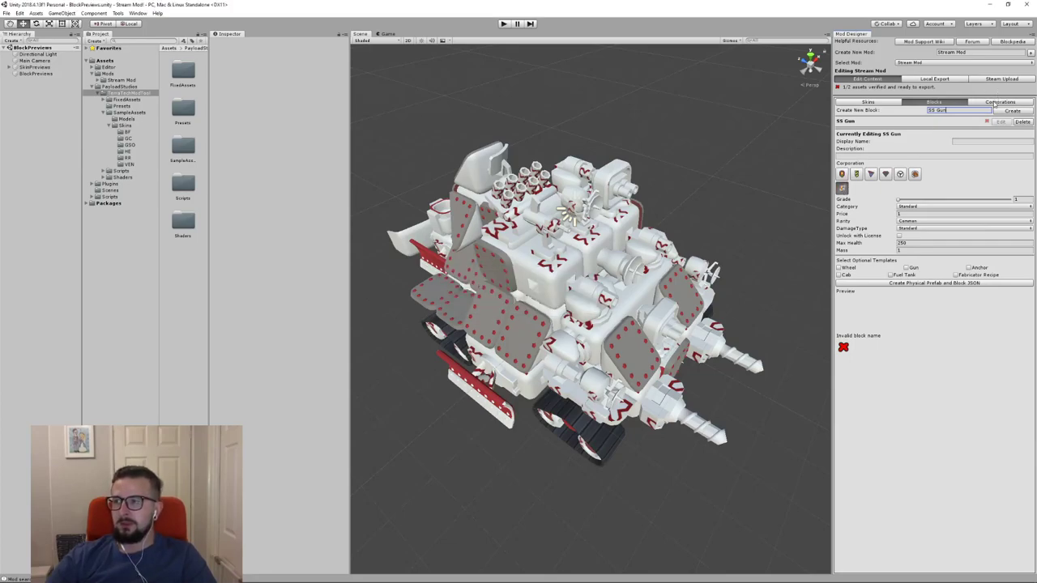
Set the display name of the Shiny Sprocket block to SS Gun
click(996, 103)
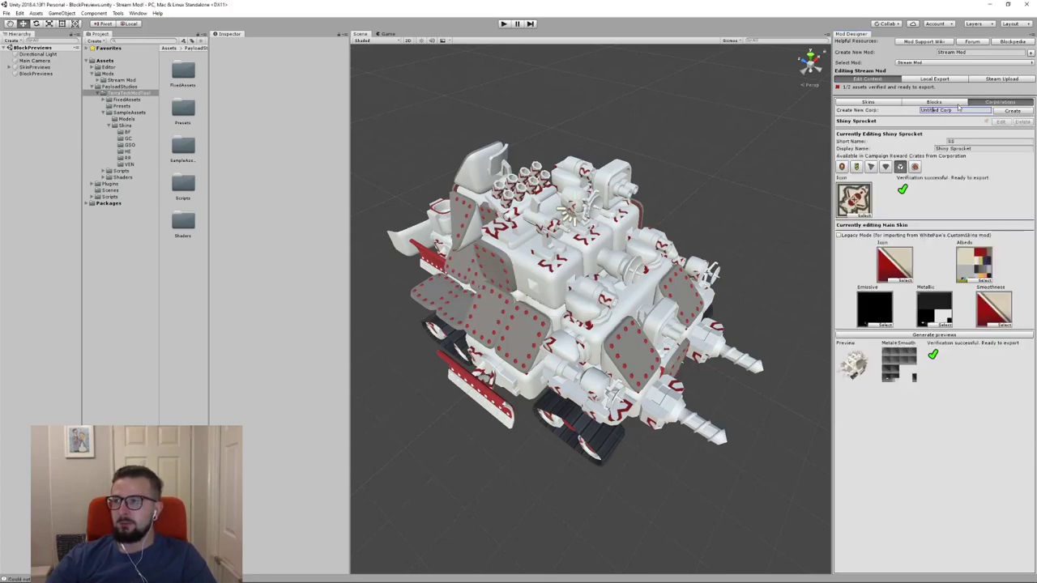
click(934, 102)
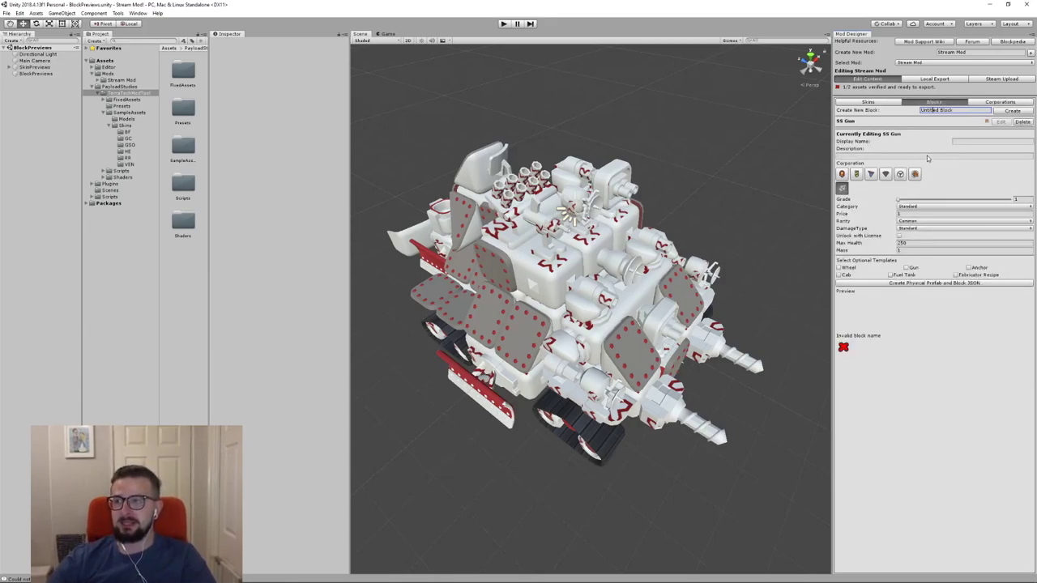
click(963, 143)
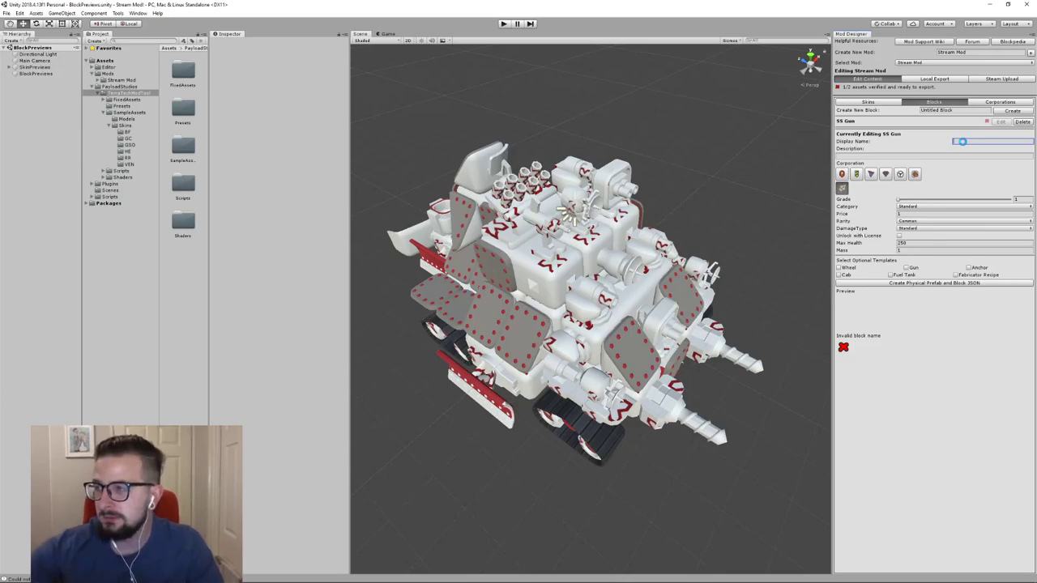
text(S)
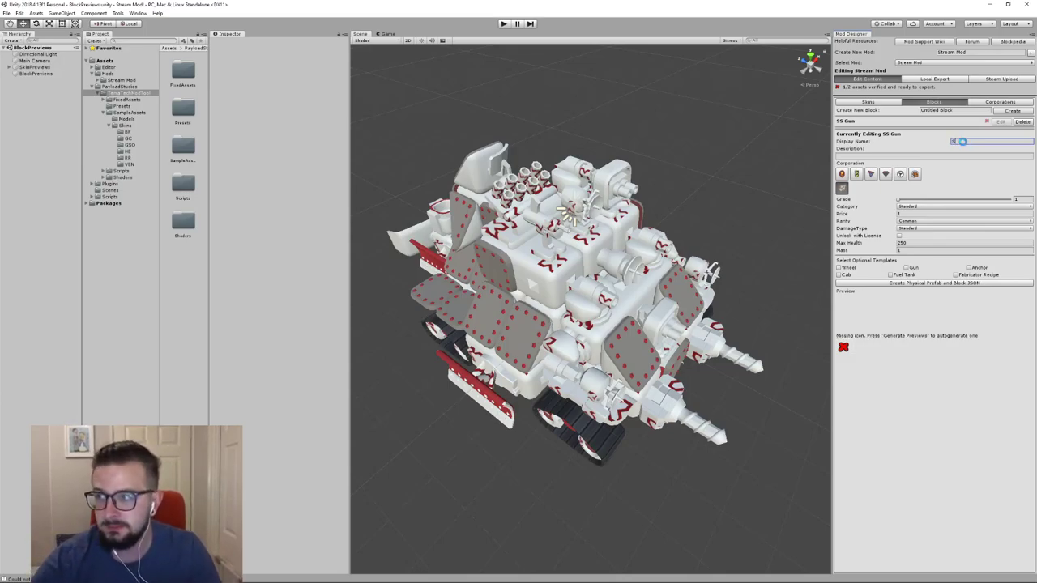
text(S)
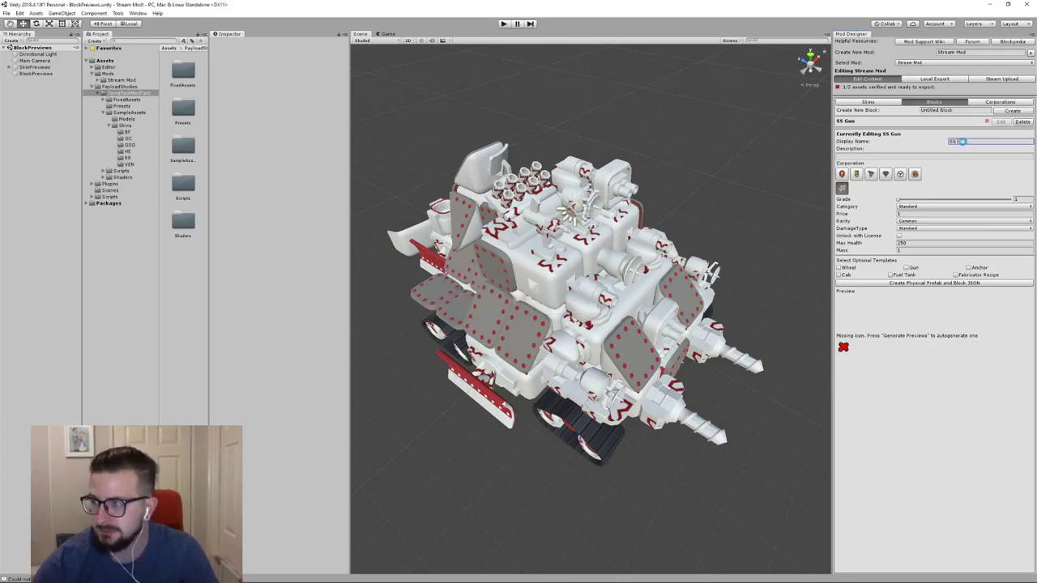
text( G)
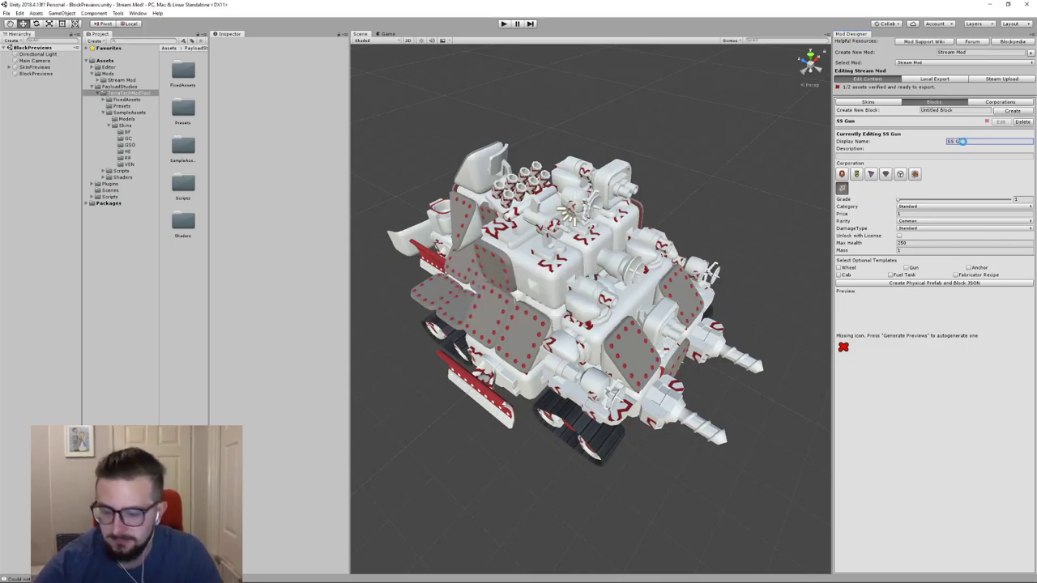
text(u)
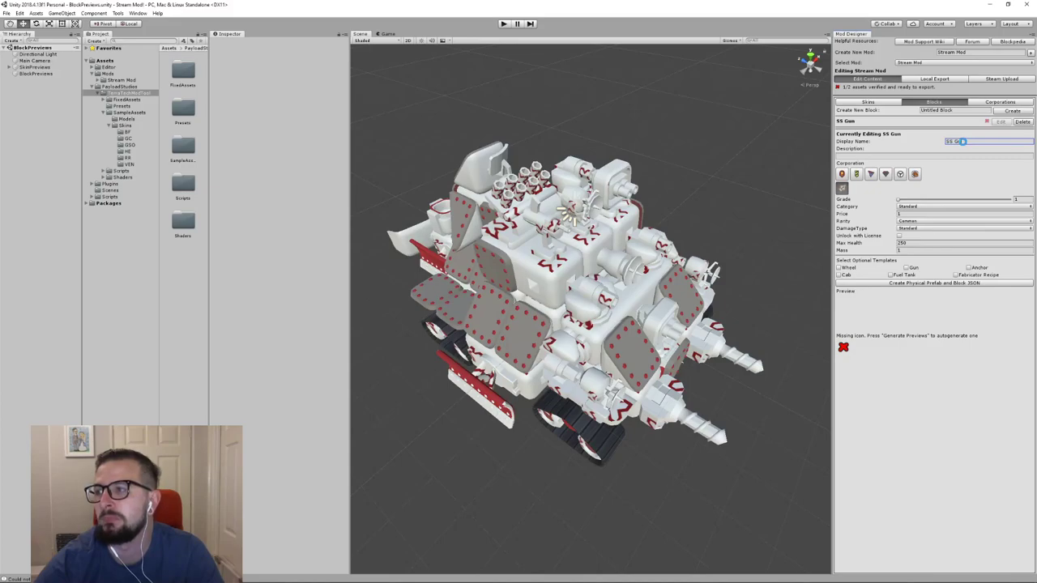
text(n)
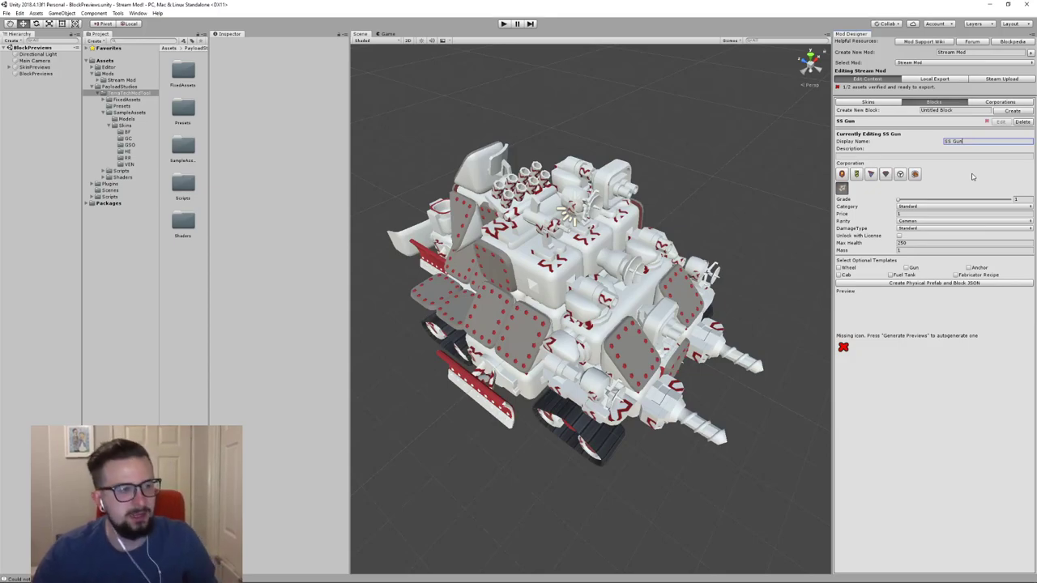
Copy the display name SS Gun into the block's description
click(895, 158)
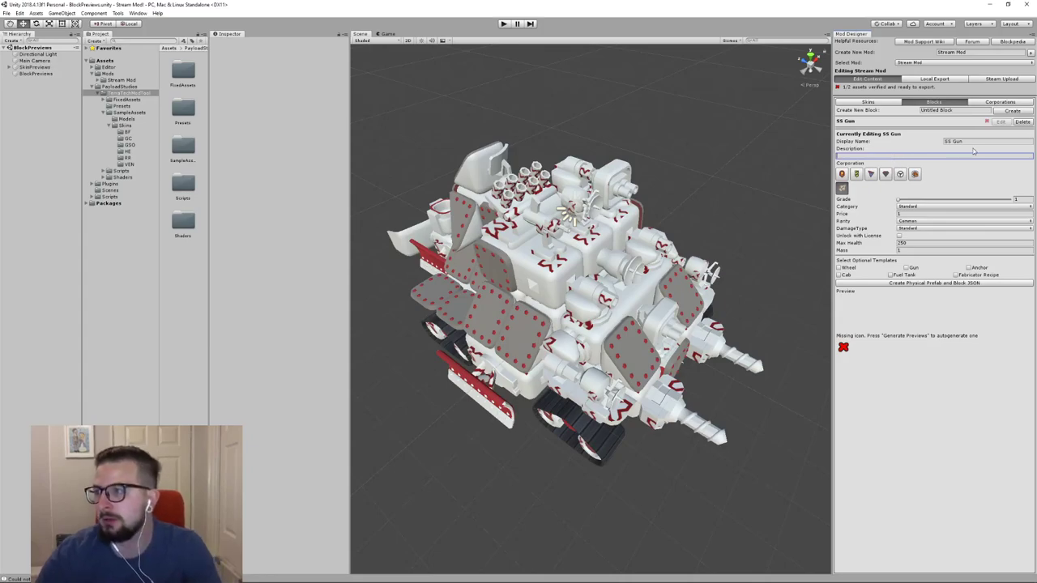
key(shift+Tab)
key(ctrl+c)
click(884, 158)
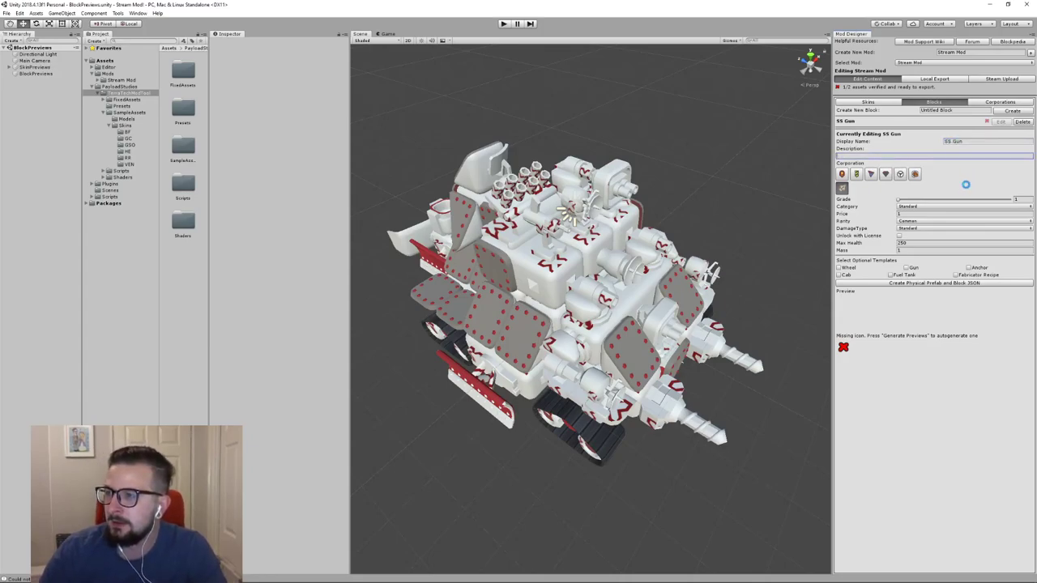
key(ctrl+v)
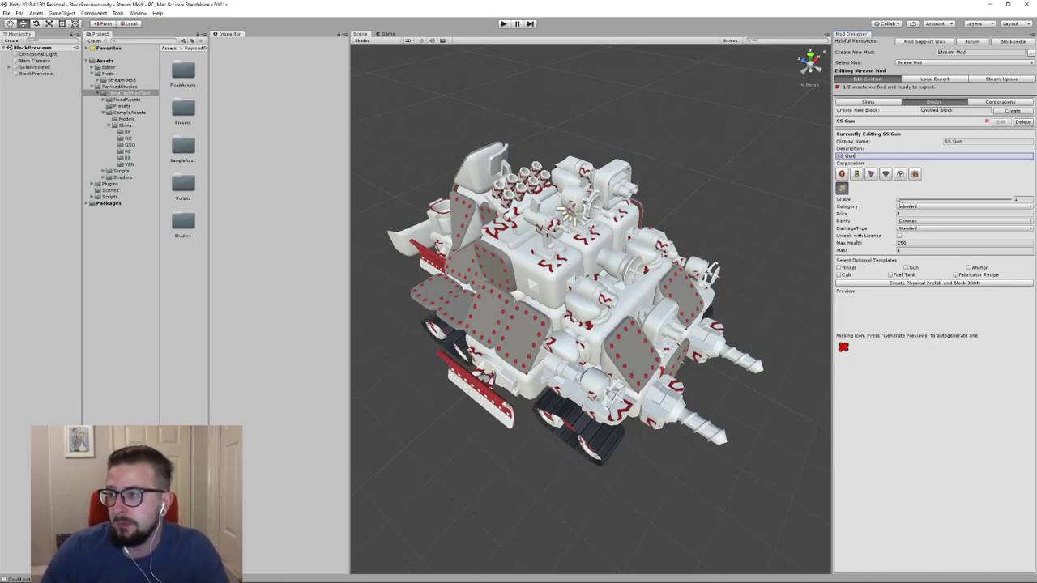
Try higher grades up to 4 for the SS Gun block and return its grade to 1
drag(900, 202, 986, 204)
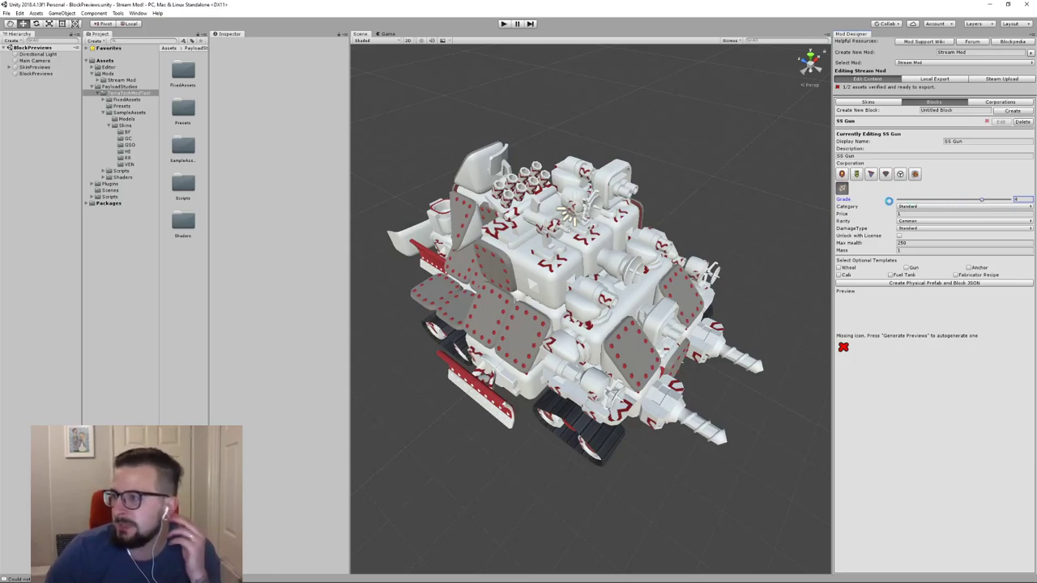
drag(888, 201, 890, 204)
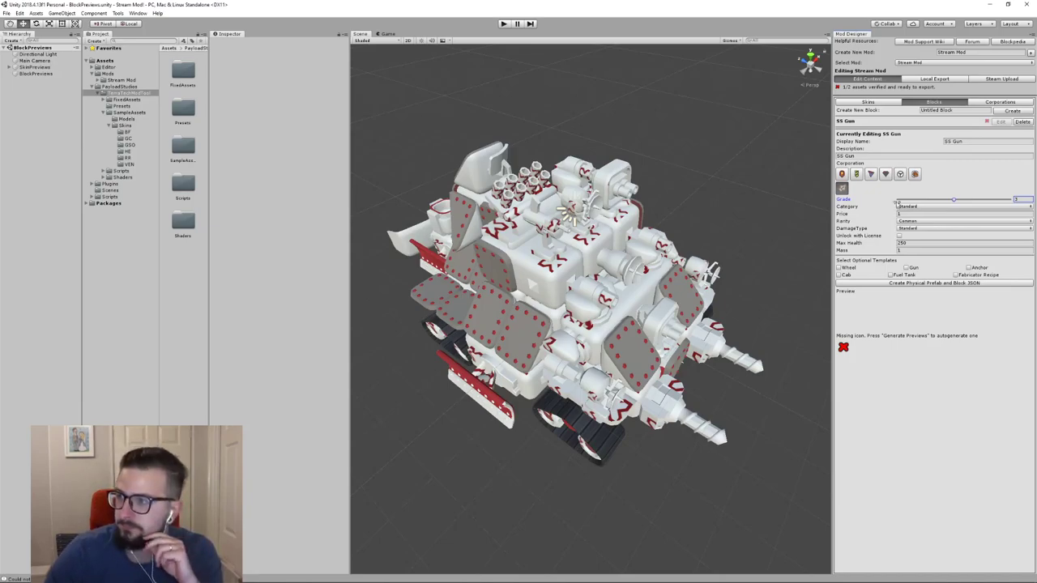
drag(956, 201, 900, 200)
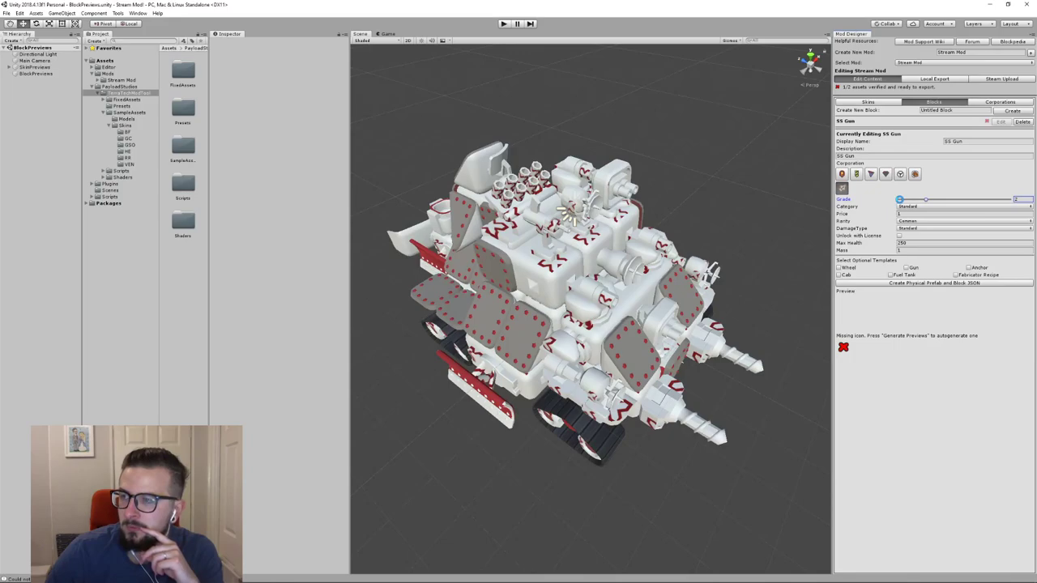
drag(900, 199, 898, 200)
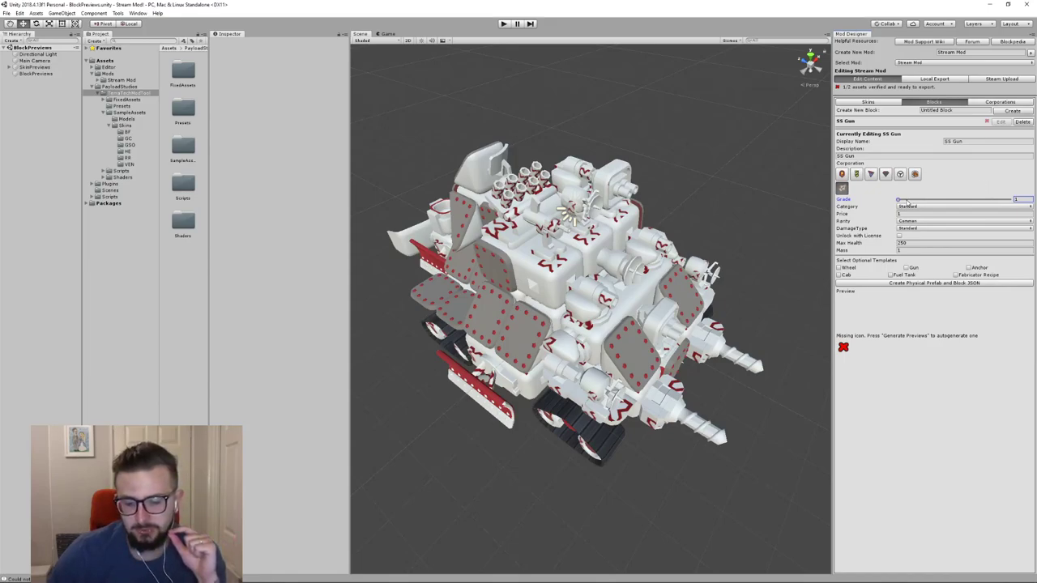
click(987, 104)
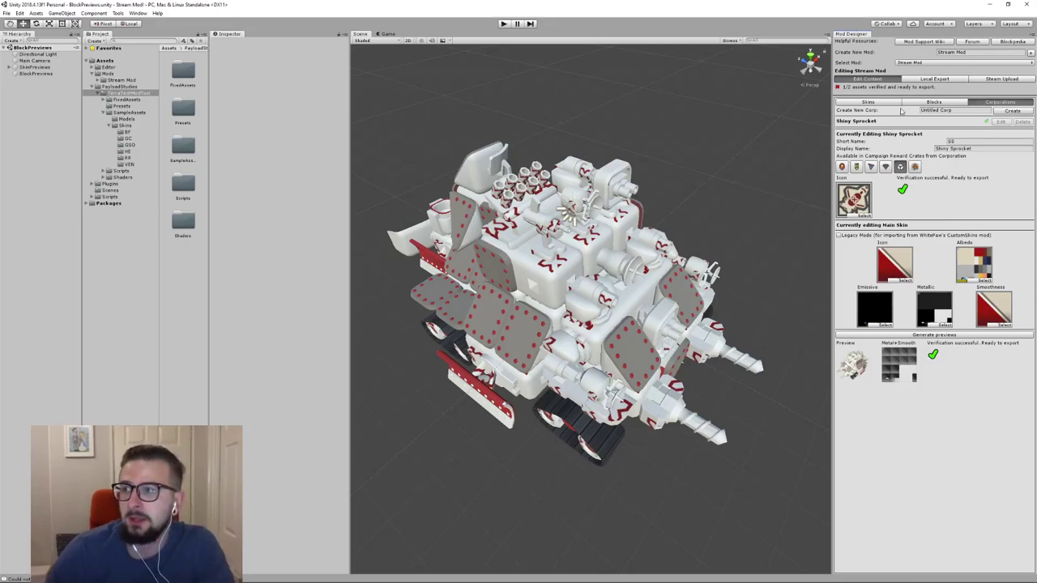
click(932, 102)
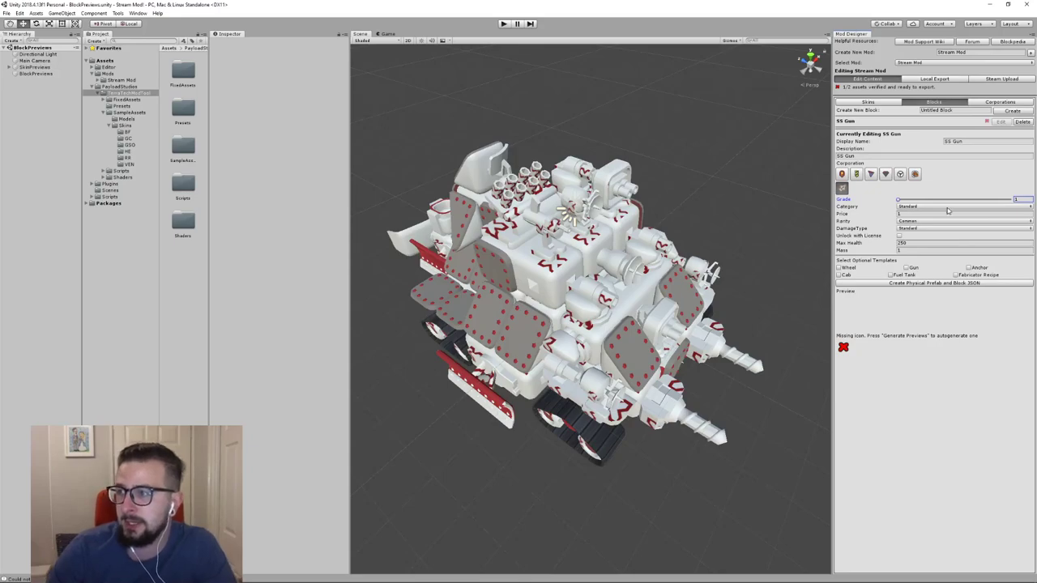
Set the SS Gun block's category to Weapons
click(950, 207)
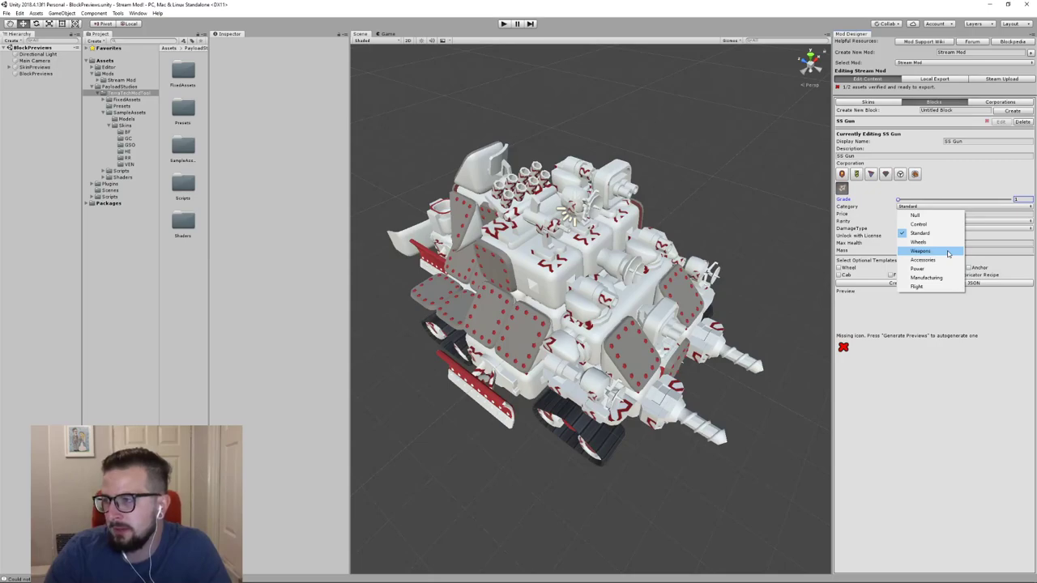
key(Escape)
drag(922, 203, 897, 202)
click(915, 214)
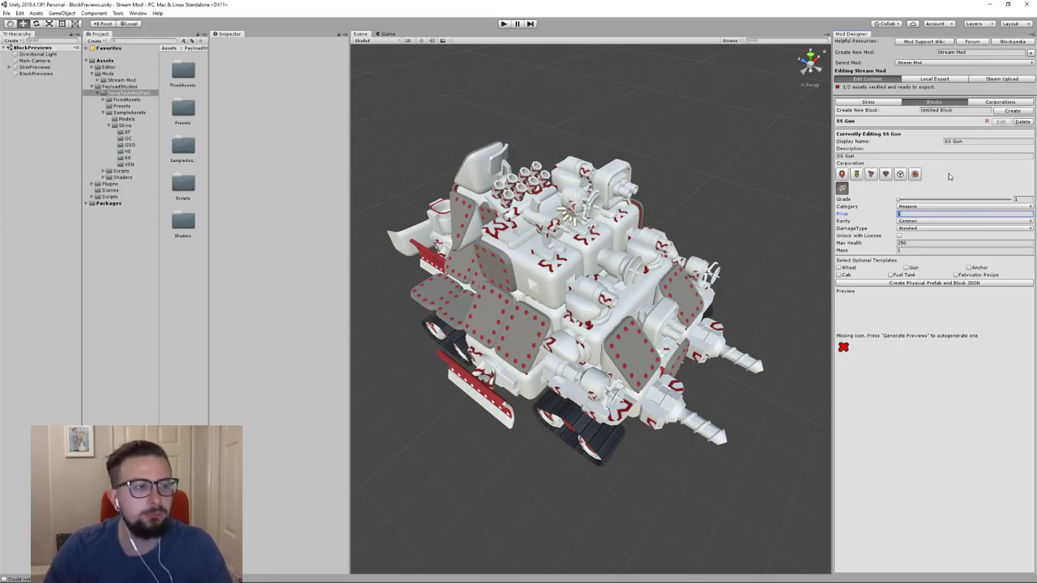
Set the SS Gun block's rarity to Rare
click(953, 221)
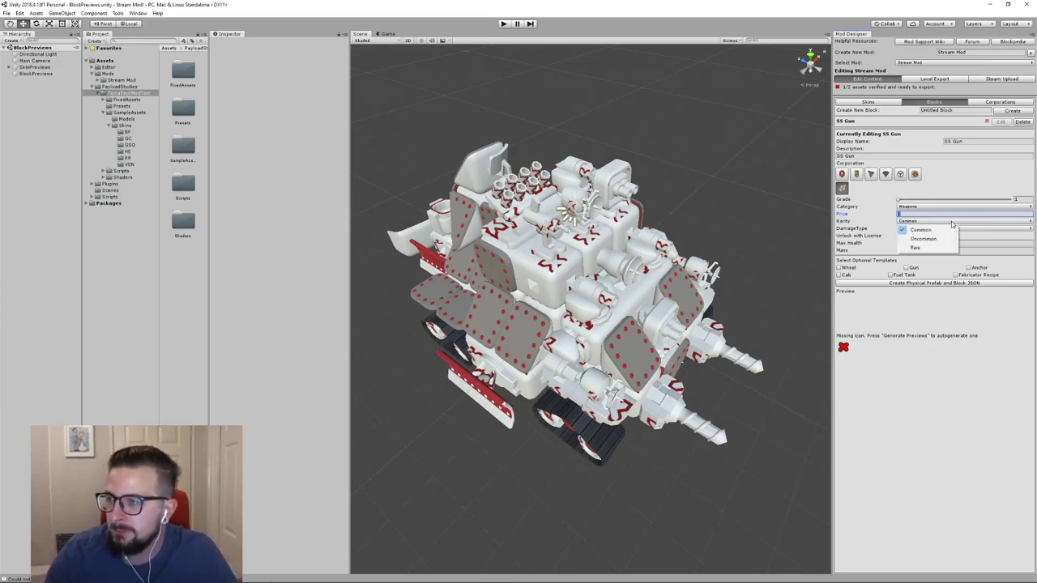
click(935, 248)
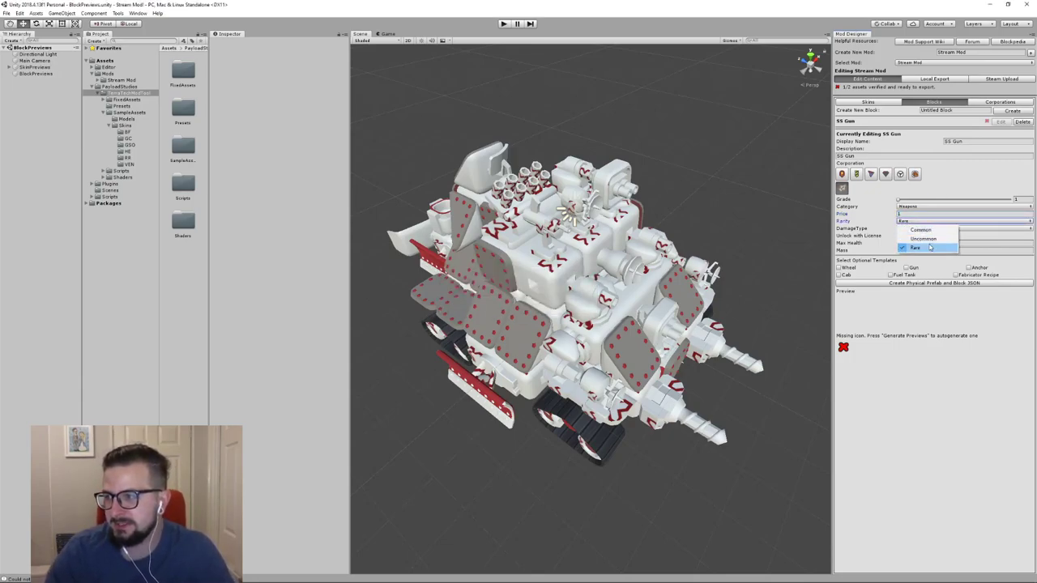
click(921, 216)
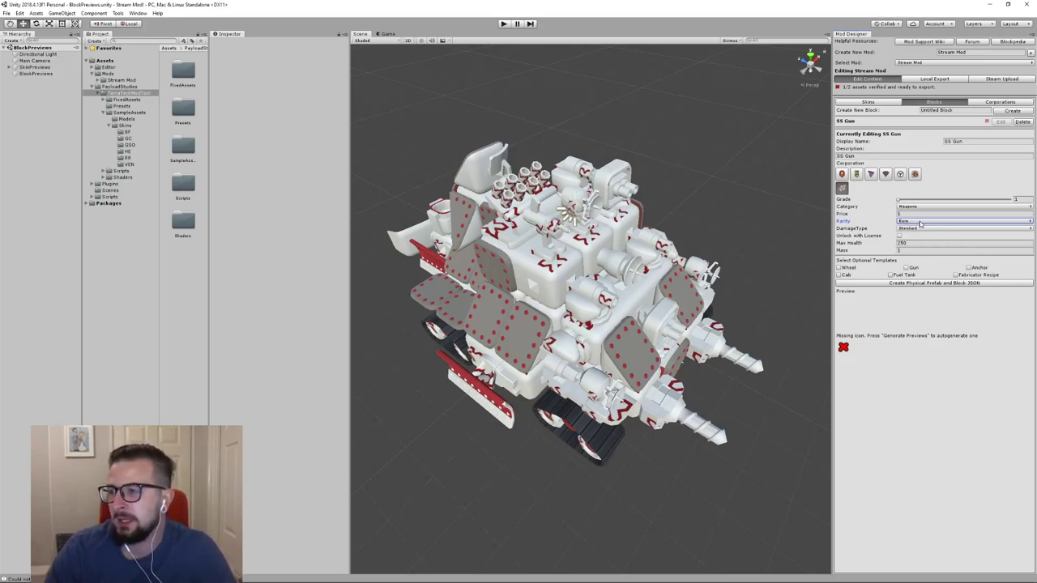
click(921, 224)
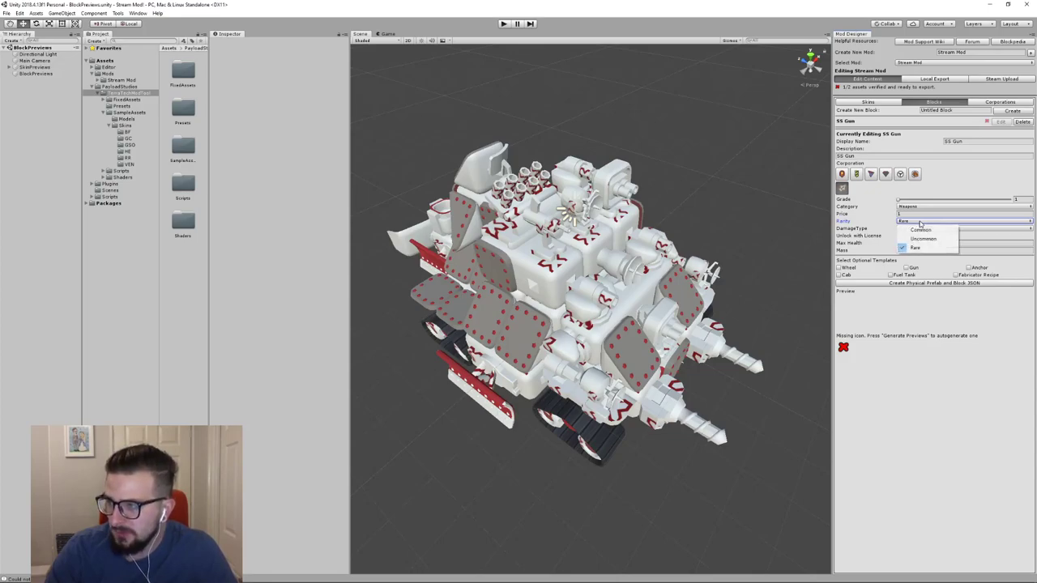
click(927, 227)
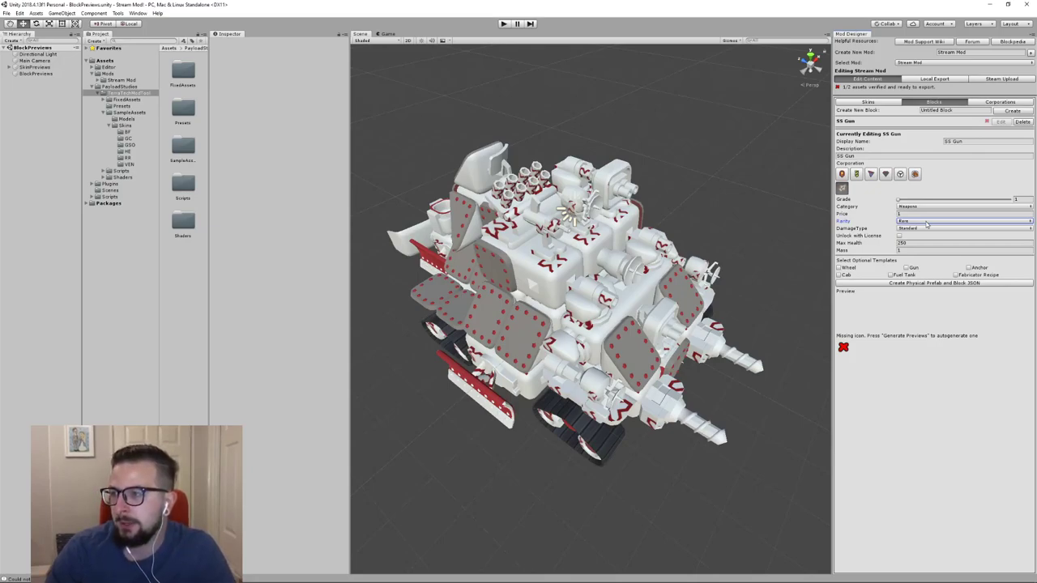
Review the available damage types and set the SS Gun block's damage type to Volatile
click(927, 229)
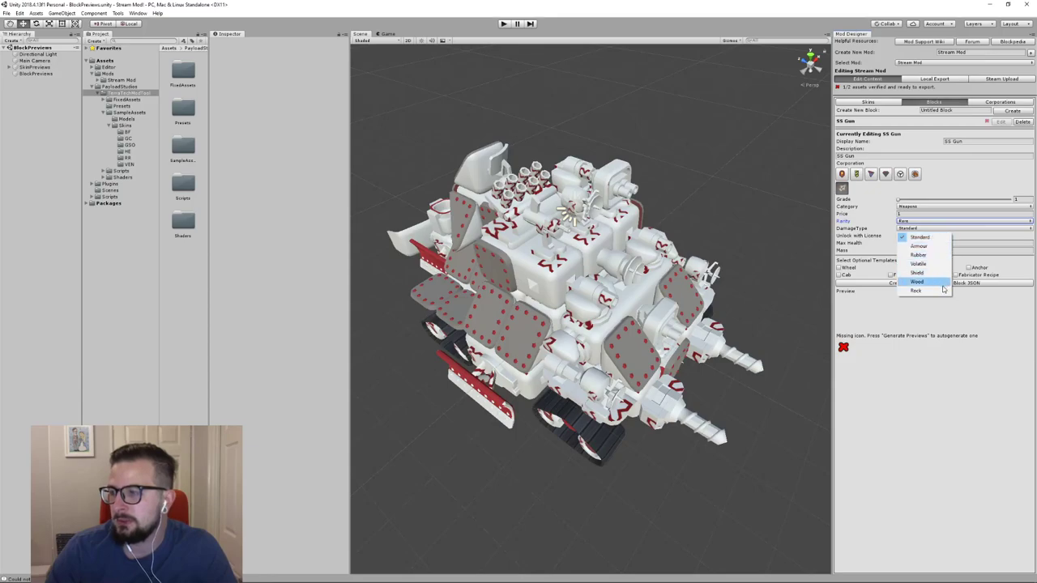
click(930, 230)
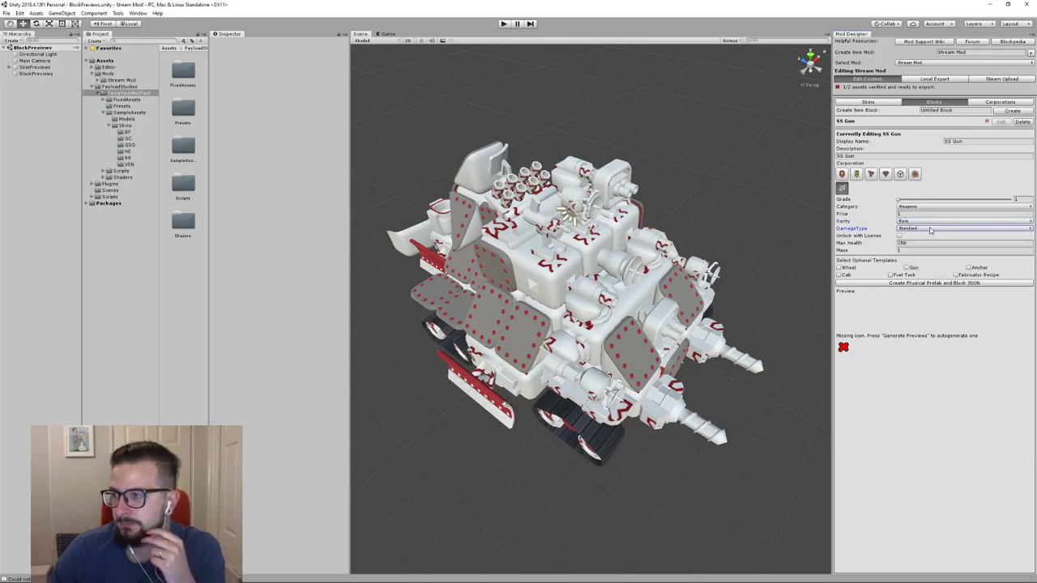
click(930, 230)
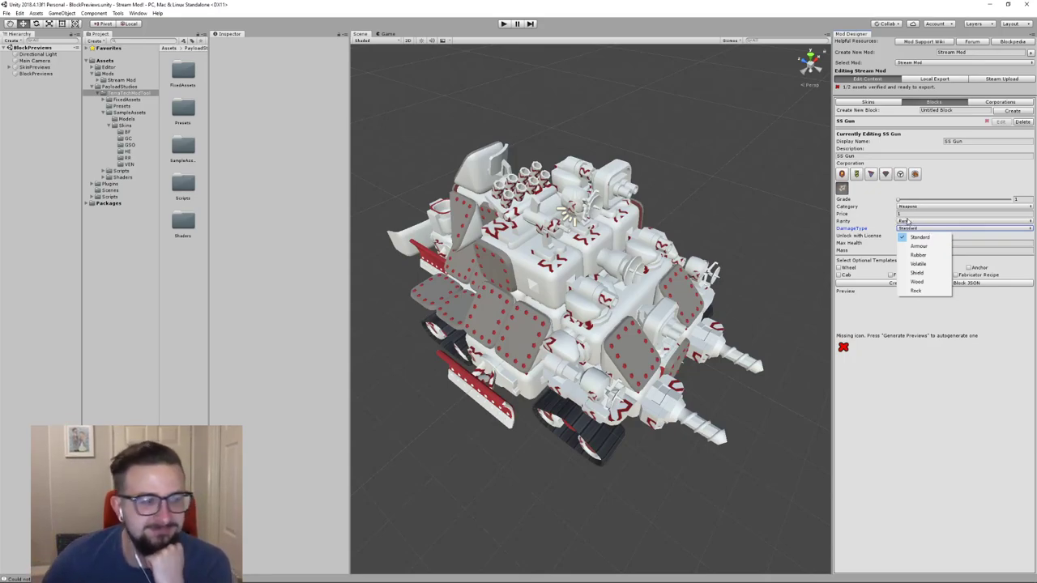
click(946, 178)
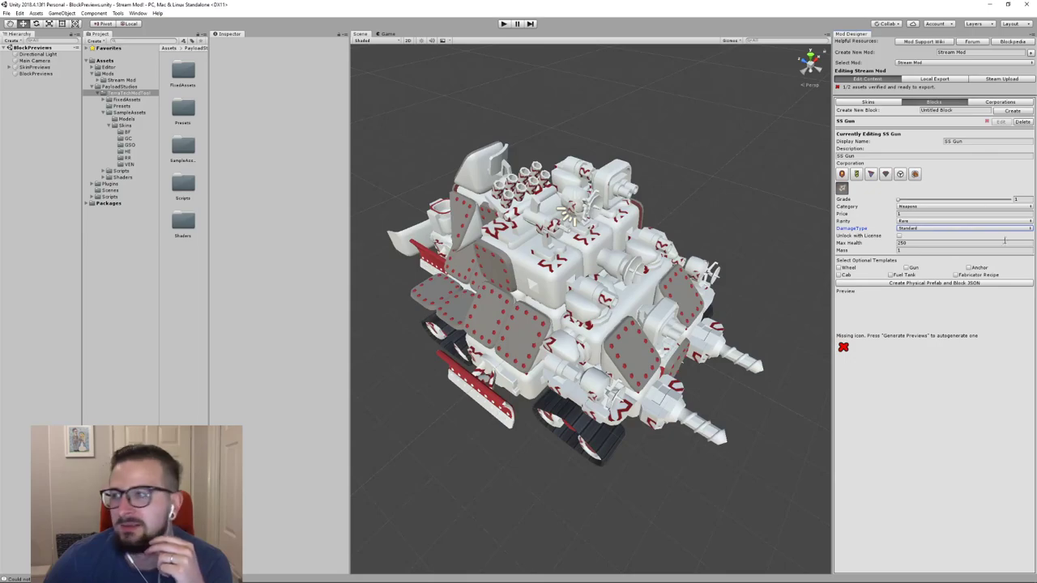
click(950, 229)
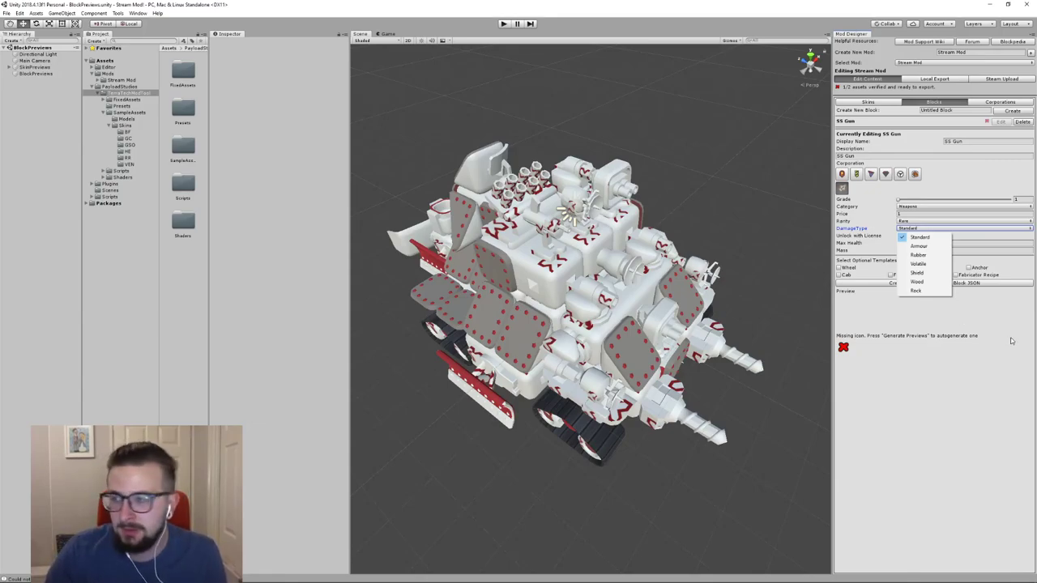
click(963, 308)
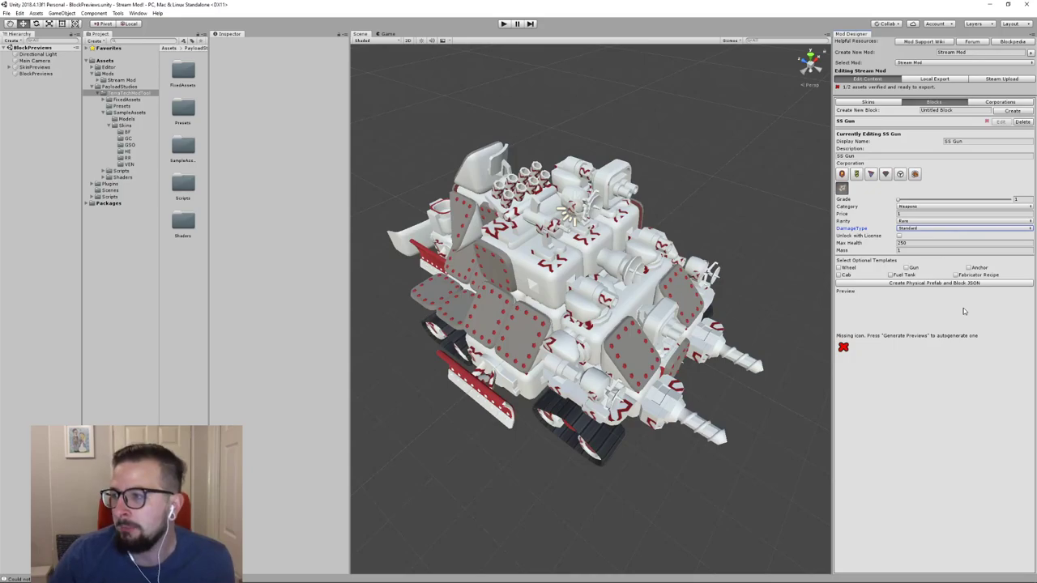
click(931, 230)
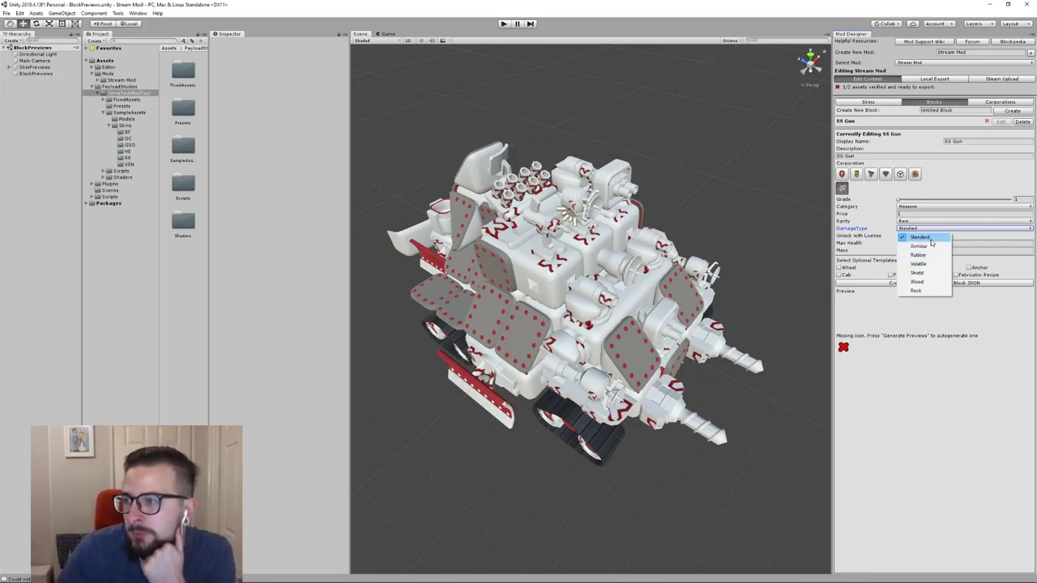
click(932, 264)
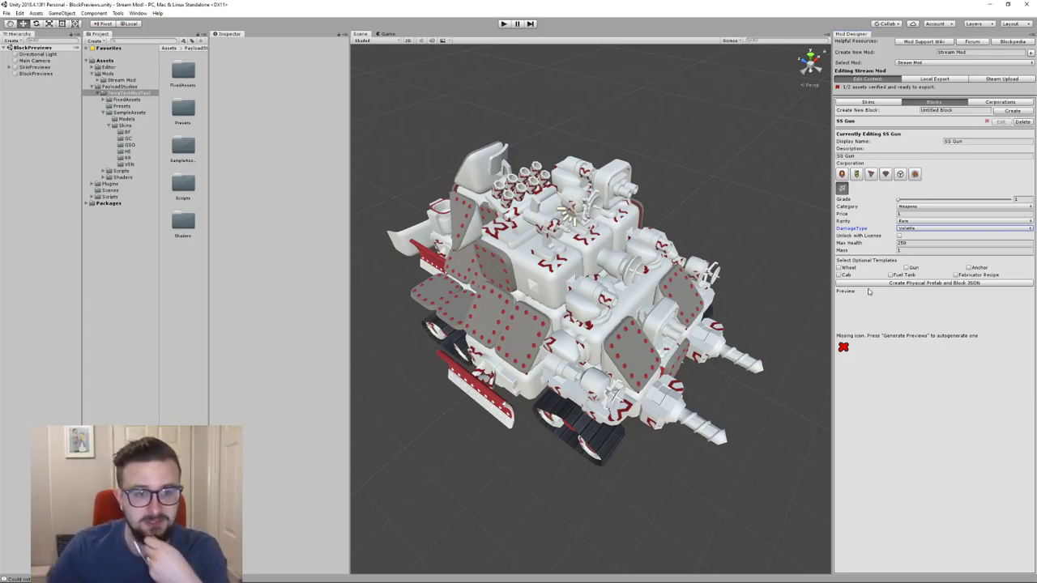
Include the optional Gun template and create the SS Gun block's physical prefab and block JSON
mouse_move(787, 579)
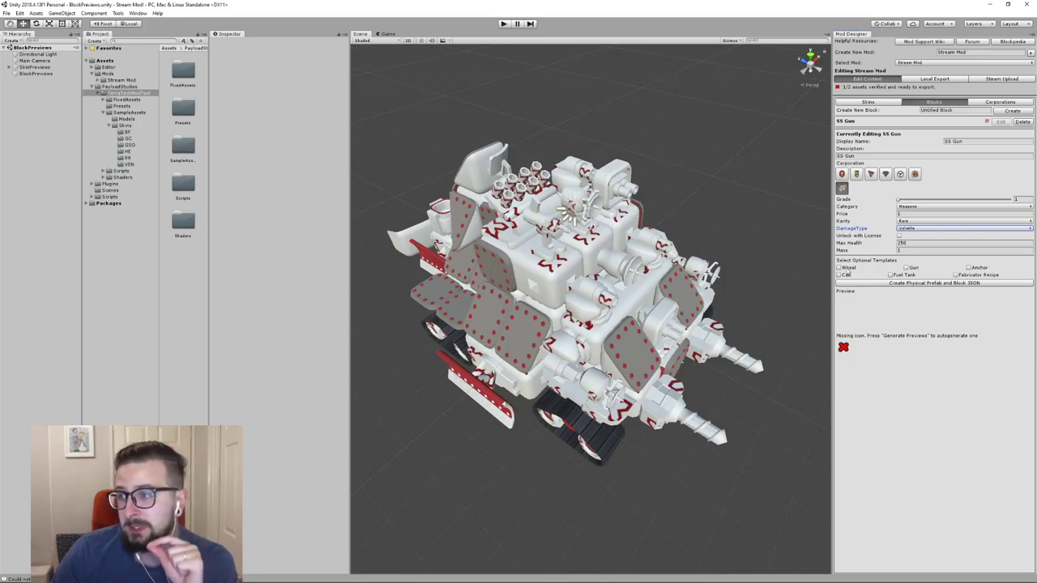
click(907, 267)
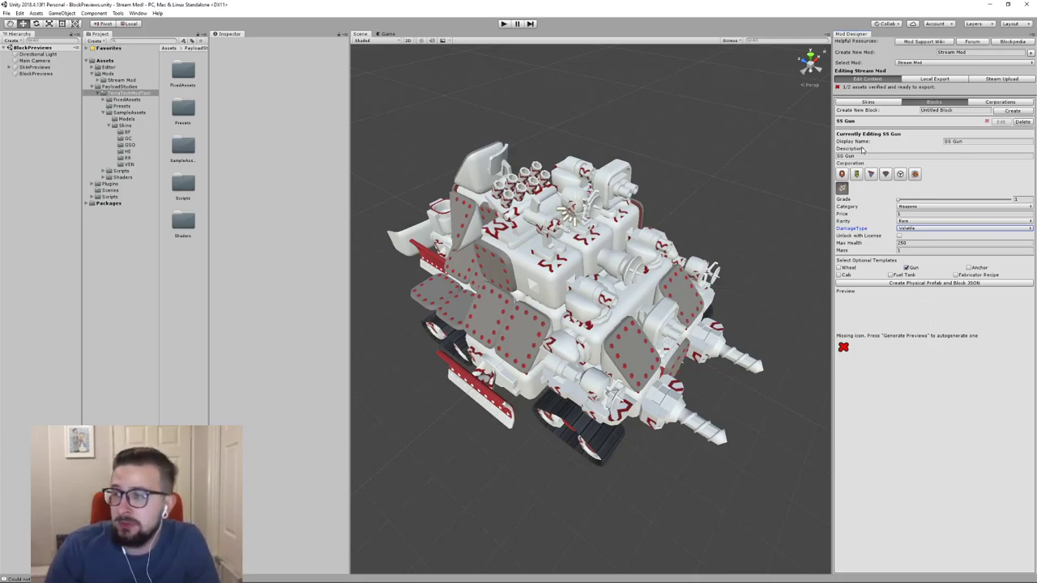
click(878, 284)
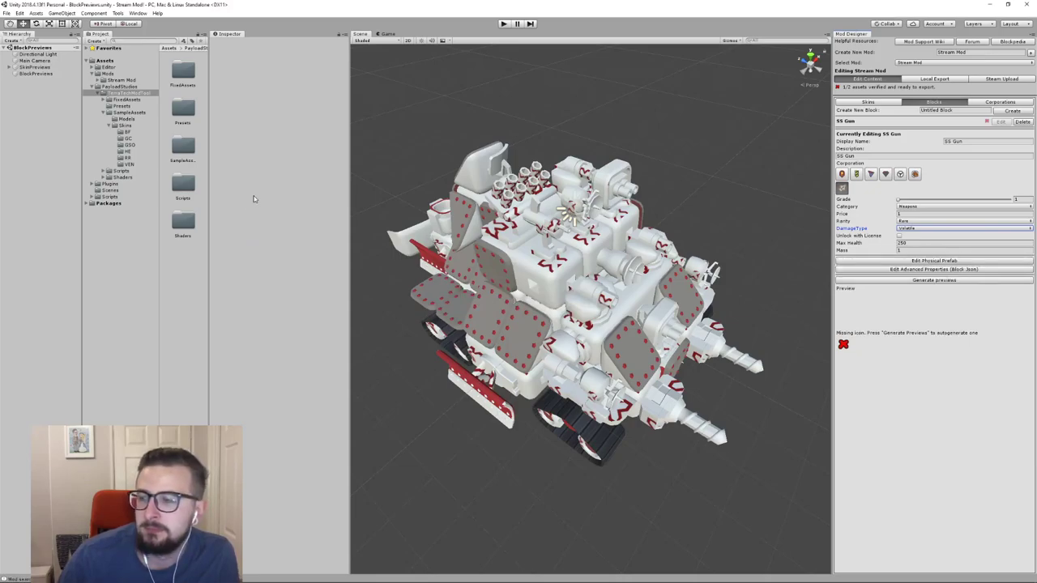
Open the SS Gun block's physical prefab for editing
click(900, 261)
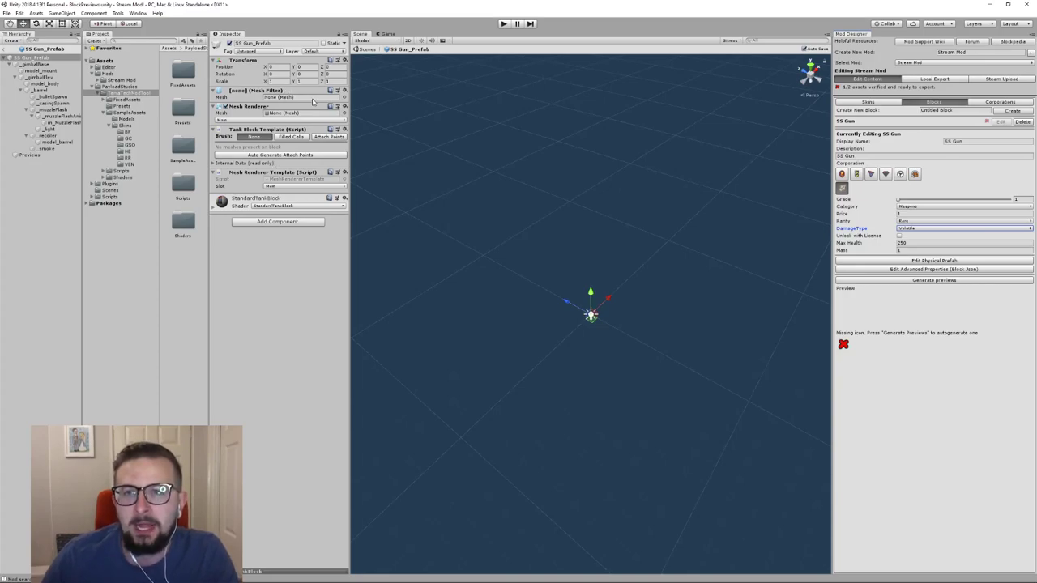
Switch to Chrome and open the wiki's How to Mod - Blocks guide at the Editing the Physical Prefab section
key(alt+Tab)
key(alt+Tab)
key(alt+Tab)
key(alt+Tab)
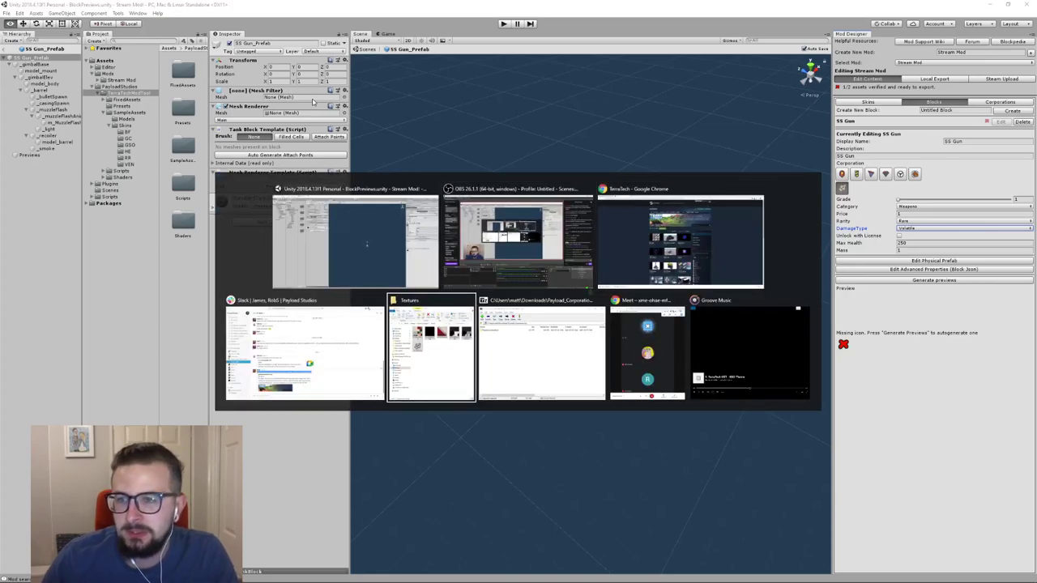
key(alt+Tab)
key(alt+Tab)
key(alt+Tab)
key(alt+Tab)
key(alt+Tab)
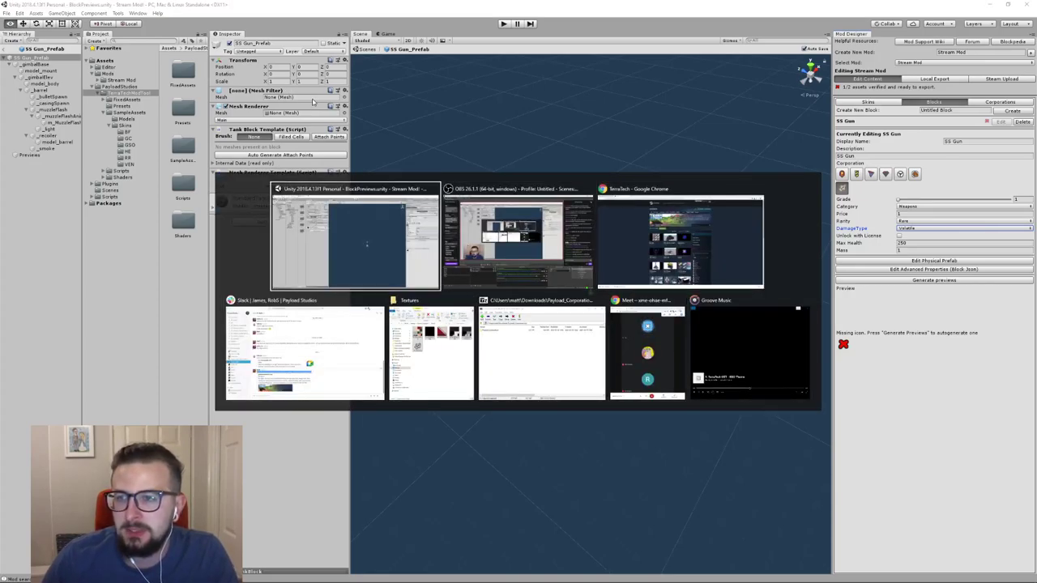
key(alt+Tab)
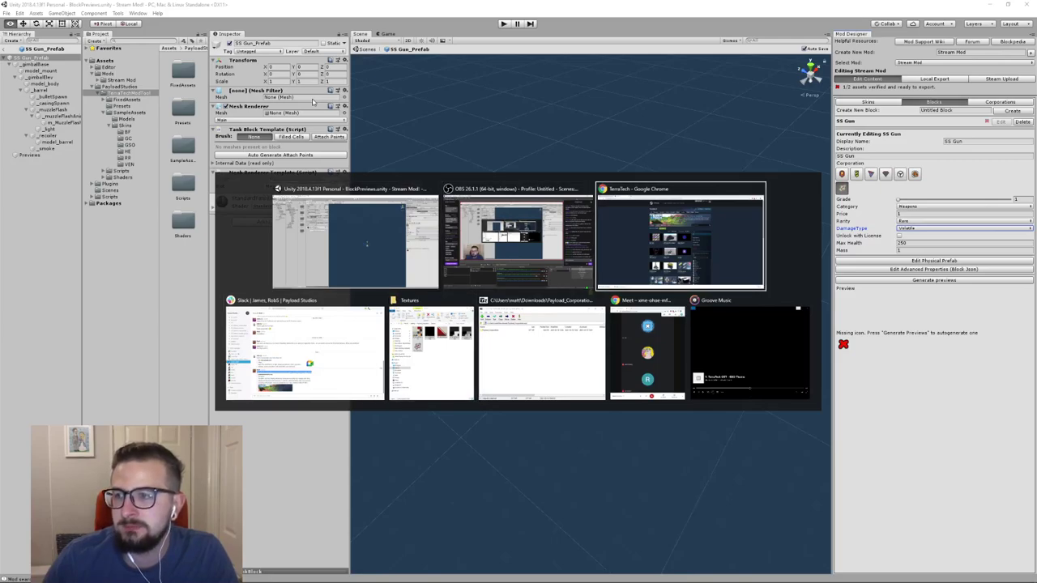
click(51, 7)
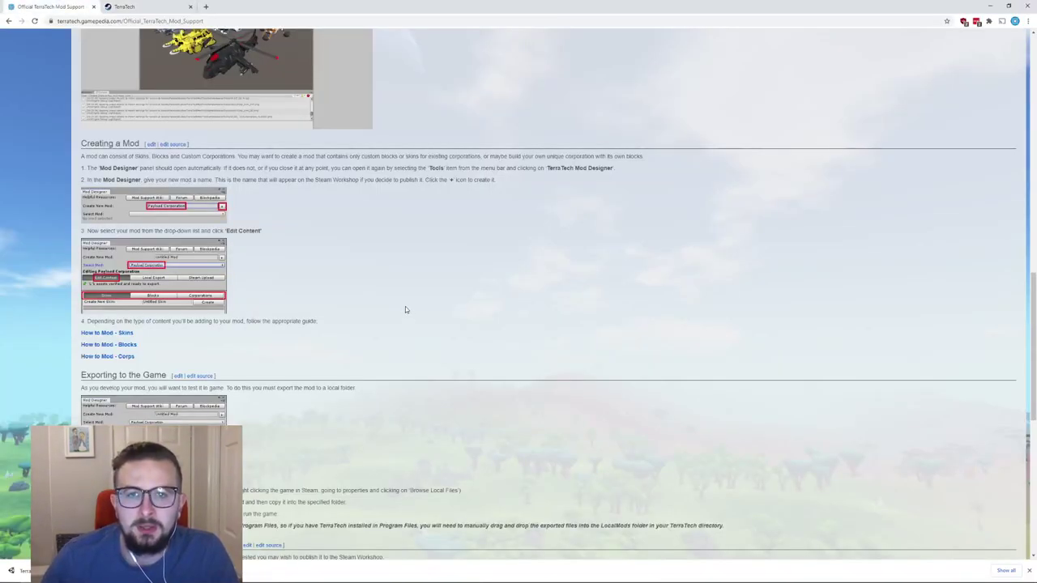
scroll(406, 310, down, 3)
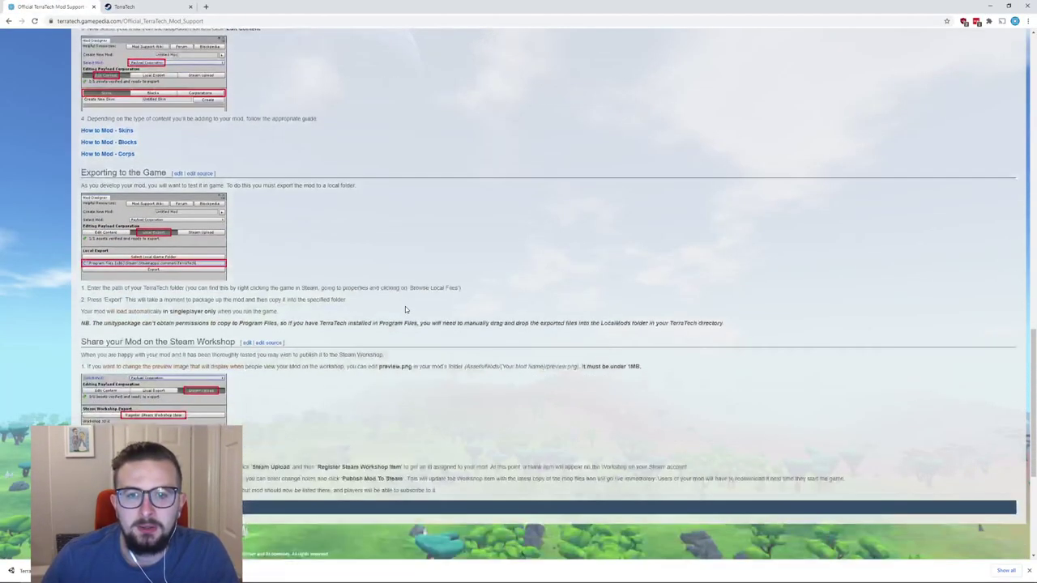
click(119, 144)
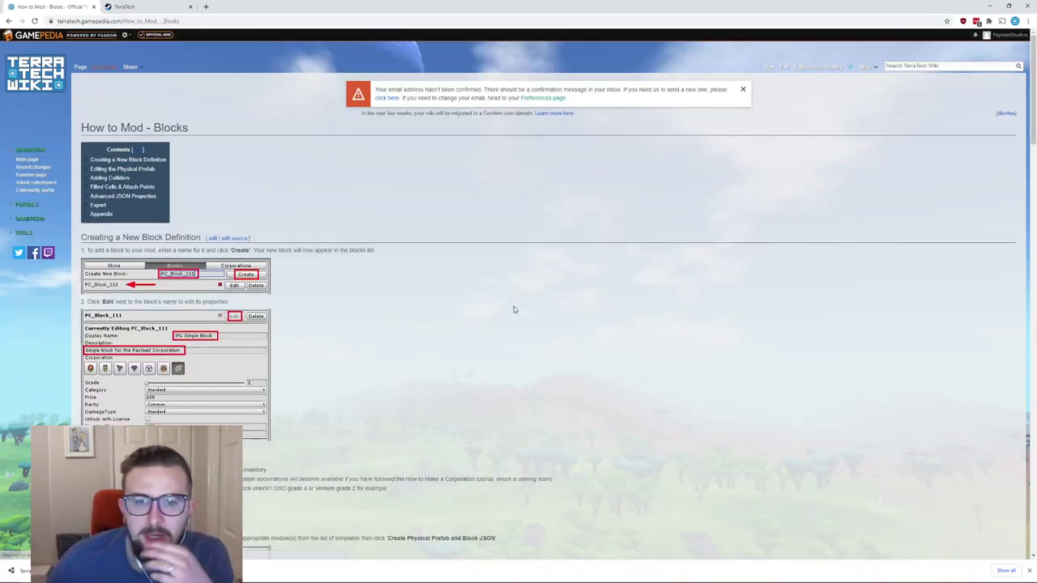
scroll(514, 307, down, 2)
scroll(514, 306, down, 3)
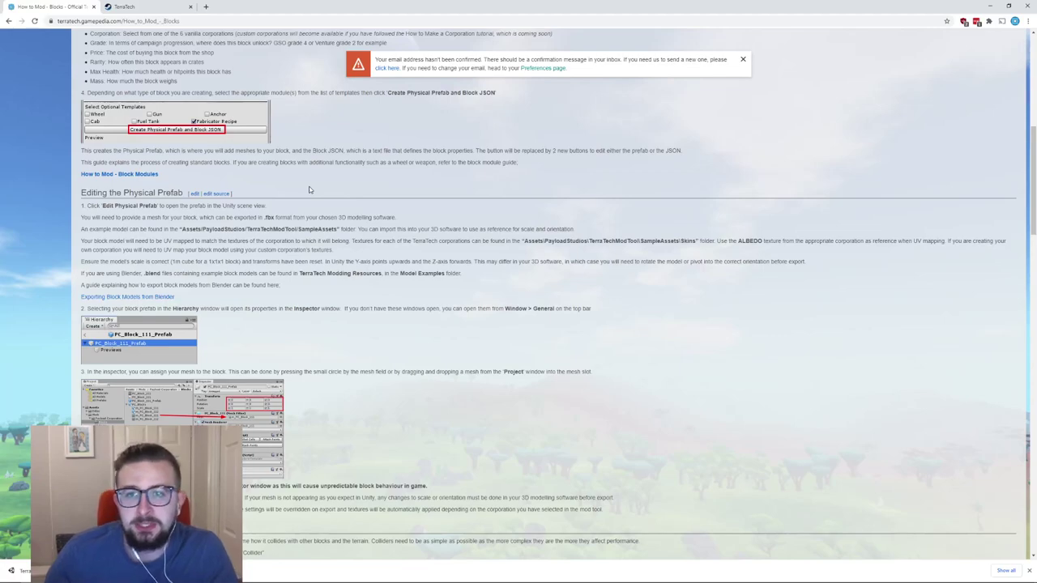
scroll(308, 189, down, 1)
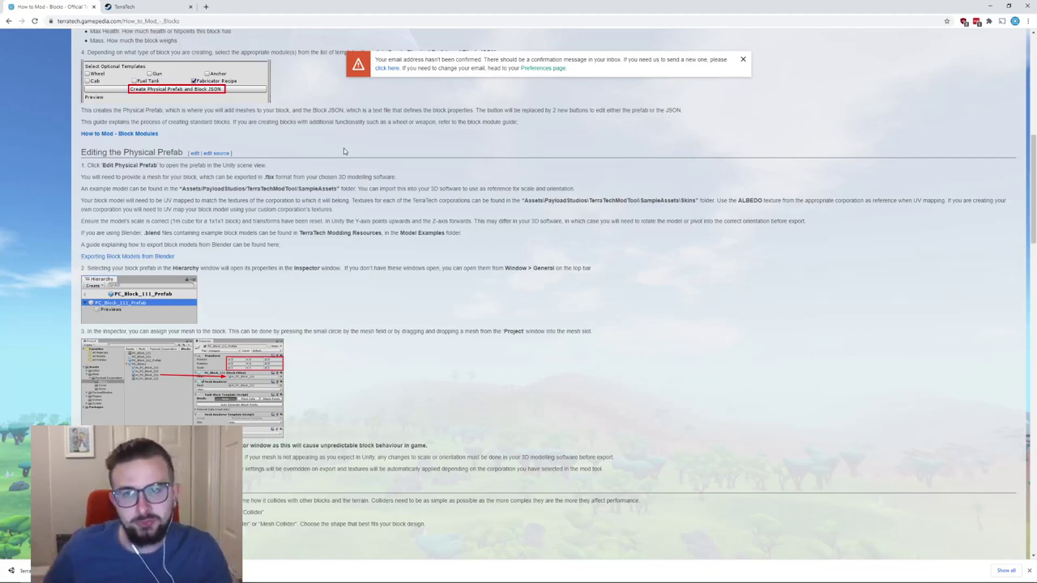
Switch to Unity and open the Blocks folder of Stream Mod in the project assets
key(alt+Tab)
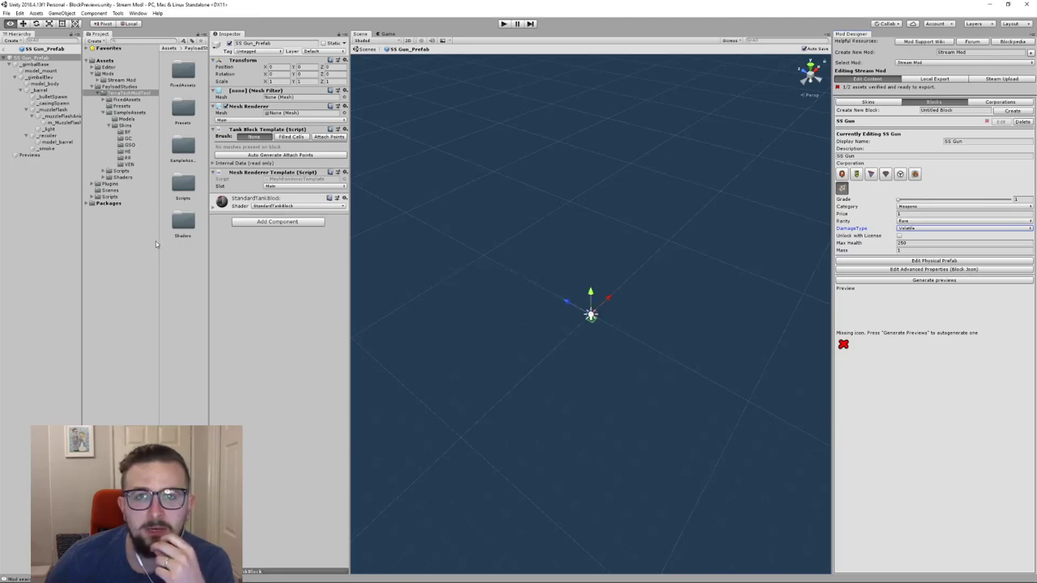
click(95, 87)
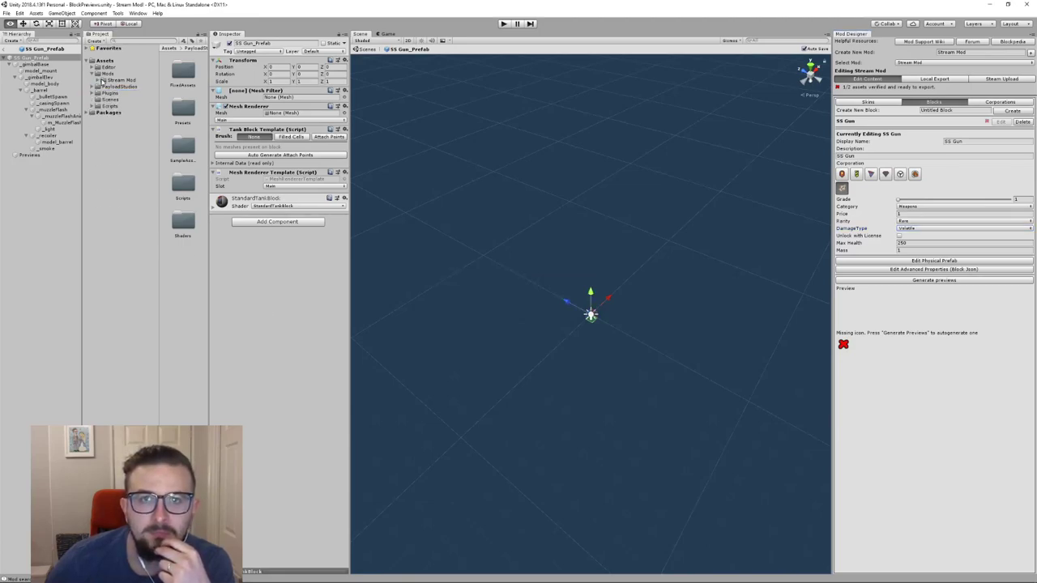
click(98, 80)
click(115, 86)
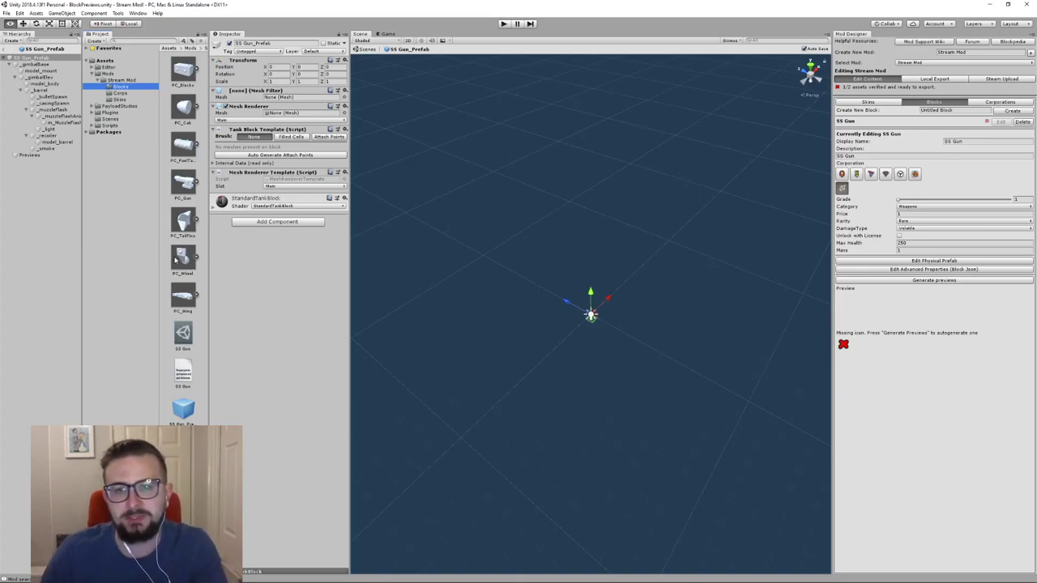
Switch to Chrome and read the guide's instructions on sample models, model requirements and assigning a mesh to the prefab
key(alt+Tab)
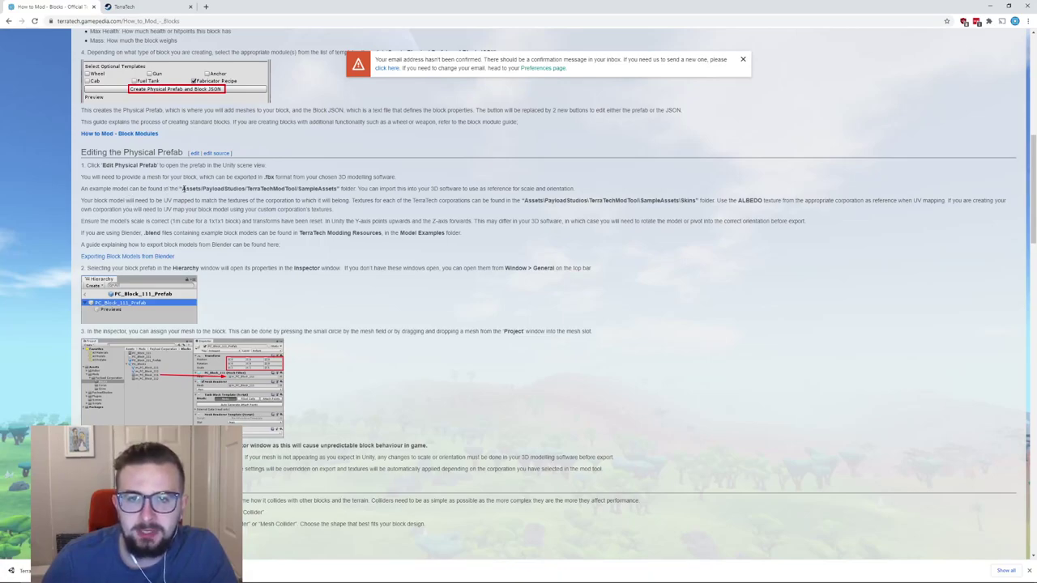
drag(183, 188, 338, 189)
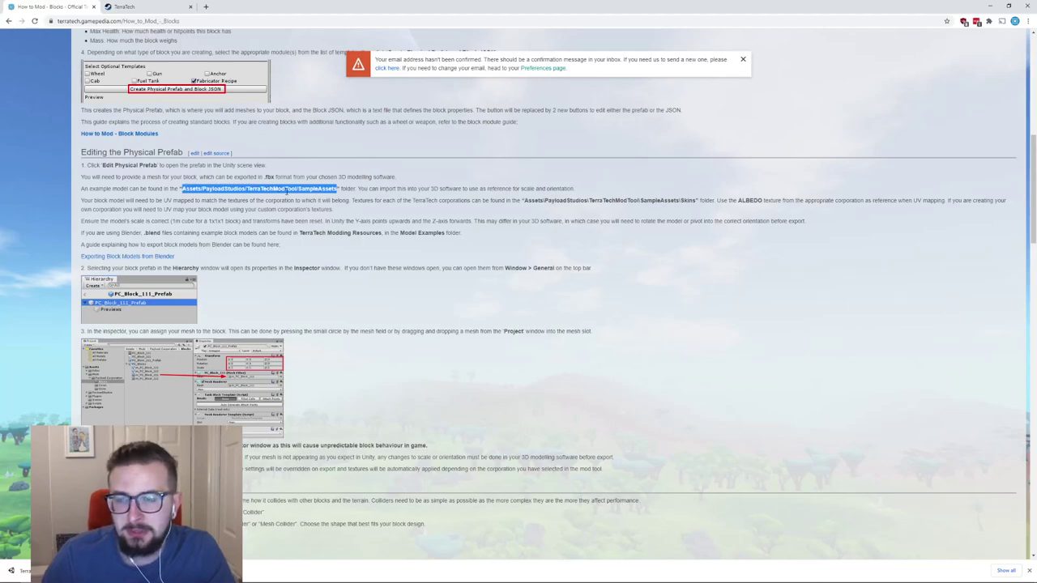
click(218, 219)
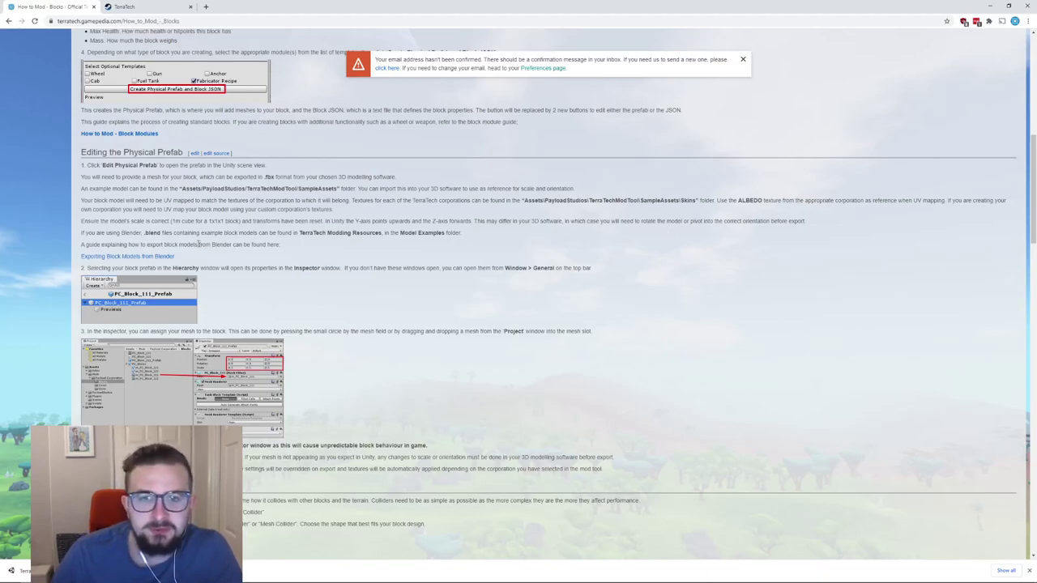
scroll(257, 248, down, 1)
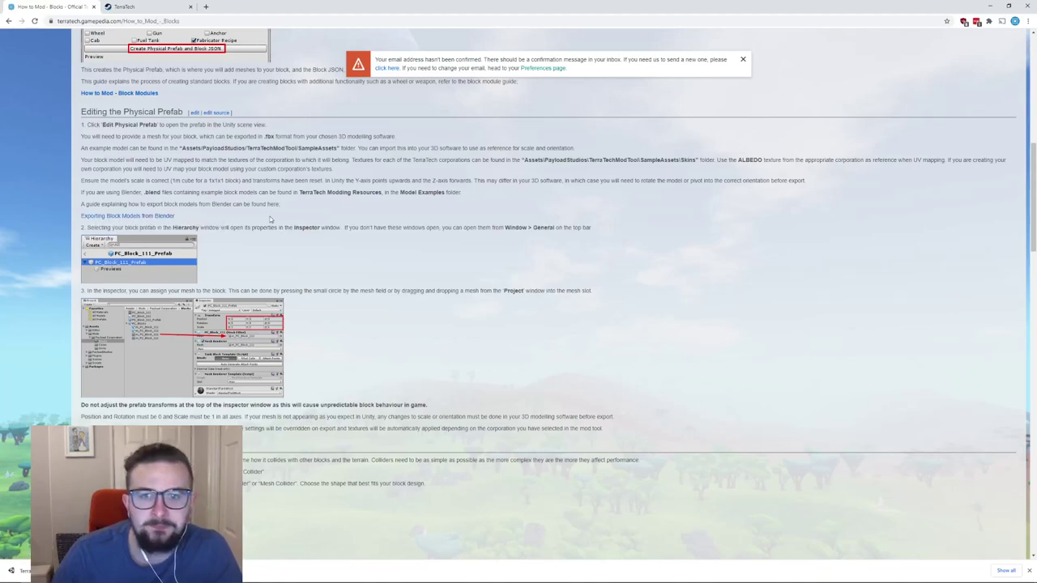
scroll(263, 215, down, 1)
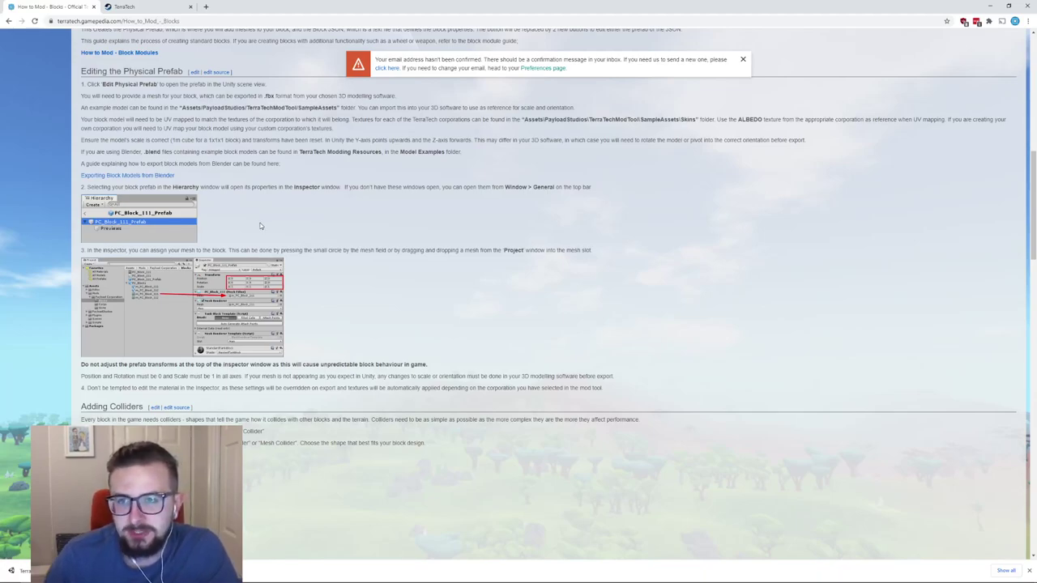
Switch to Unity, reduce the Blocks folder's thumbnails to a compact list, and widen the asset list and Inspector area
key(alt+Tab)
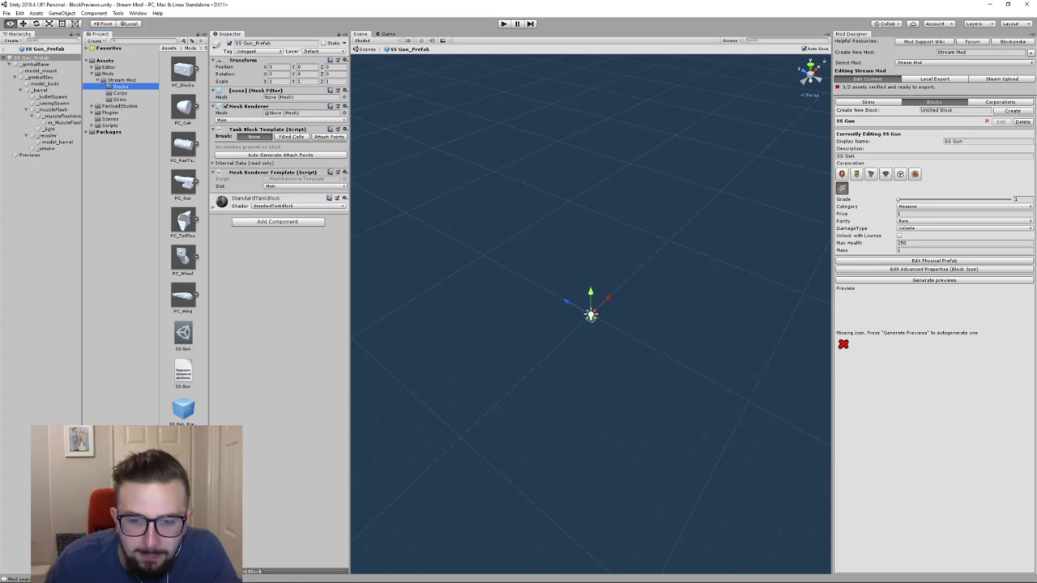
ctrl+scroll(183, 243, down, 5)
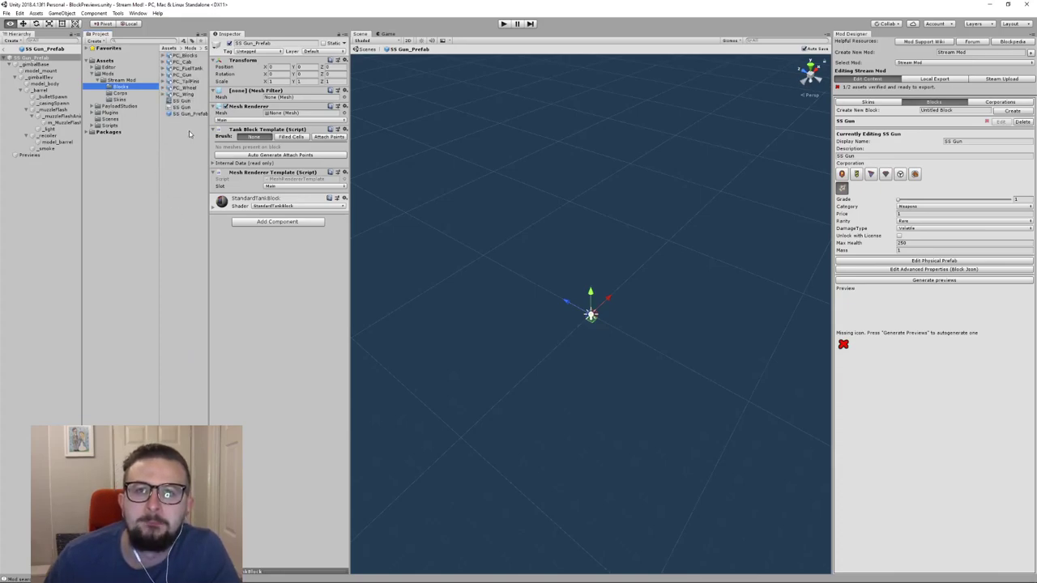
drag(208, 132, 219, 130)
drag(350, 153, 370, 154)
drag(222, 159, 240, 160)
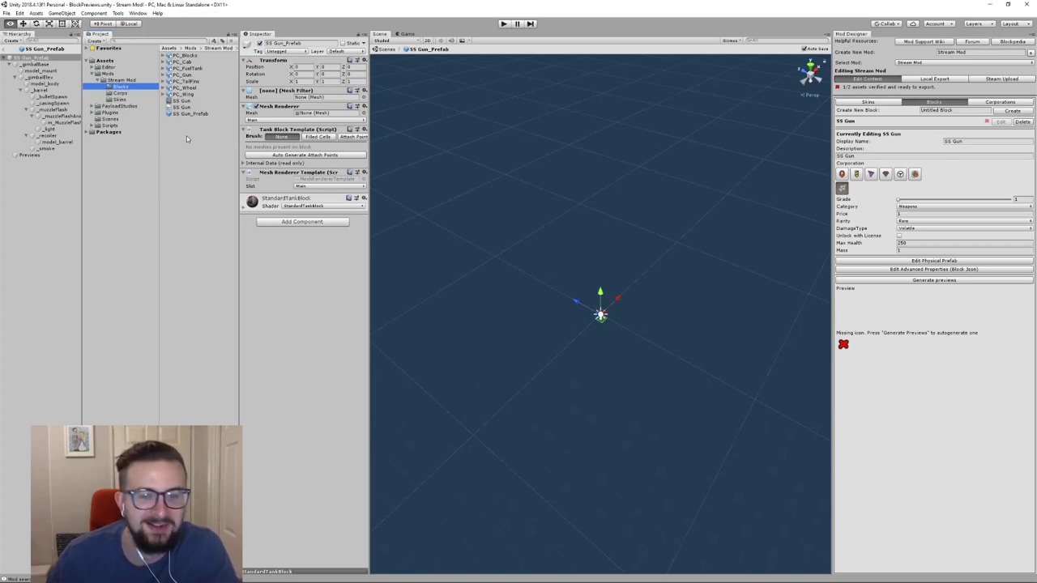
Expand the PC_Gun model asset to list its mesh parts
click(164, 55)
click(163, 55)
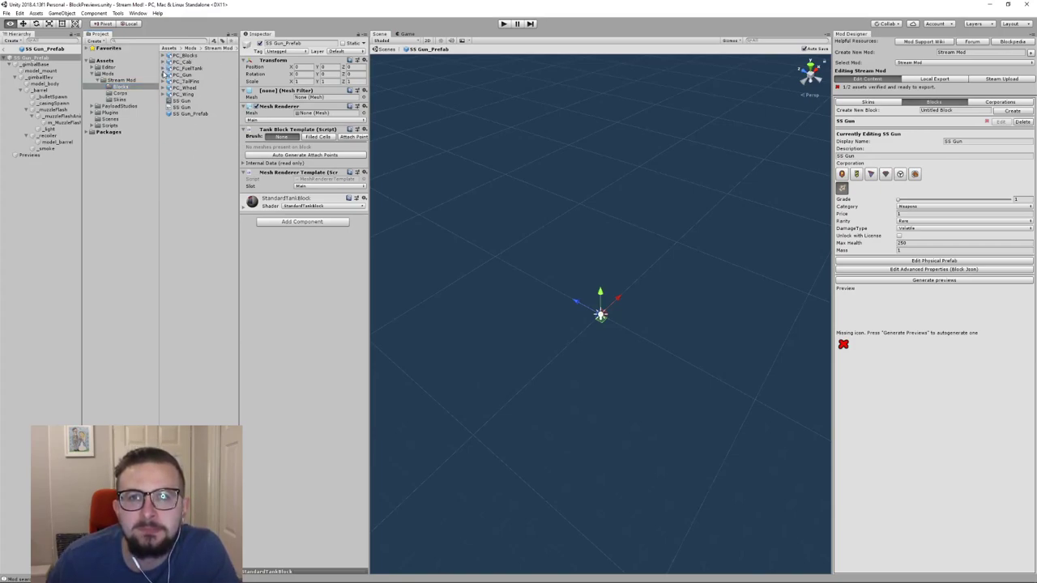
click(165, 74)
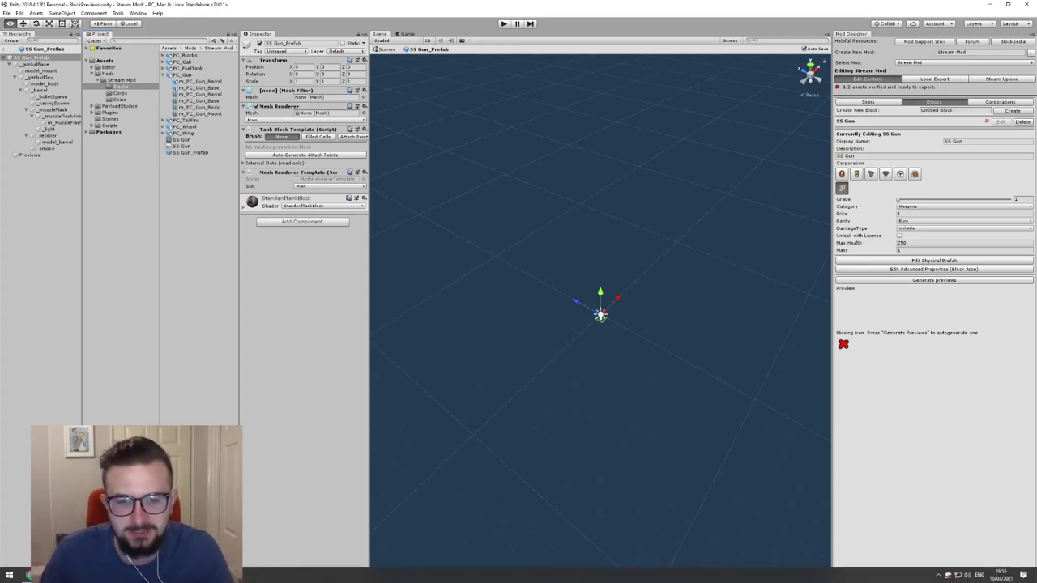
Hide the screen-sharing bar and dismiss the Google Meet presenting notification
mouse_move(26, 575)
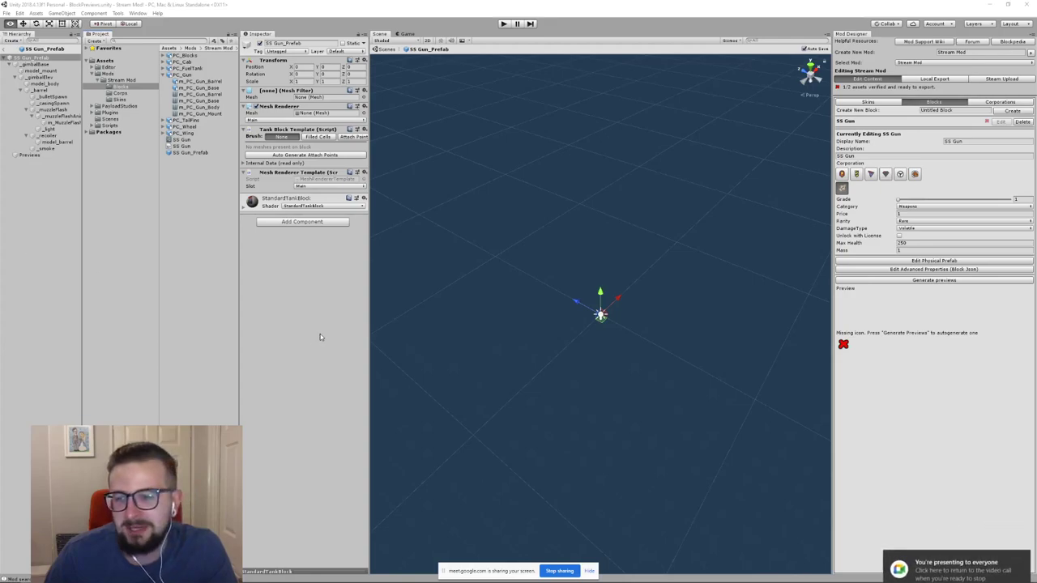
click(589, 570)
mouse_move(1015, 534)
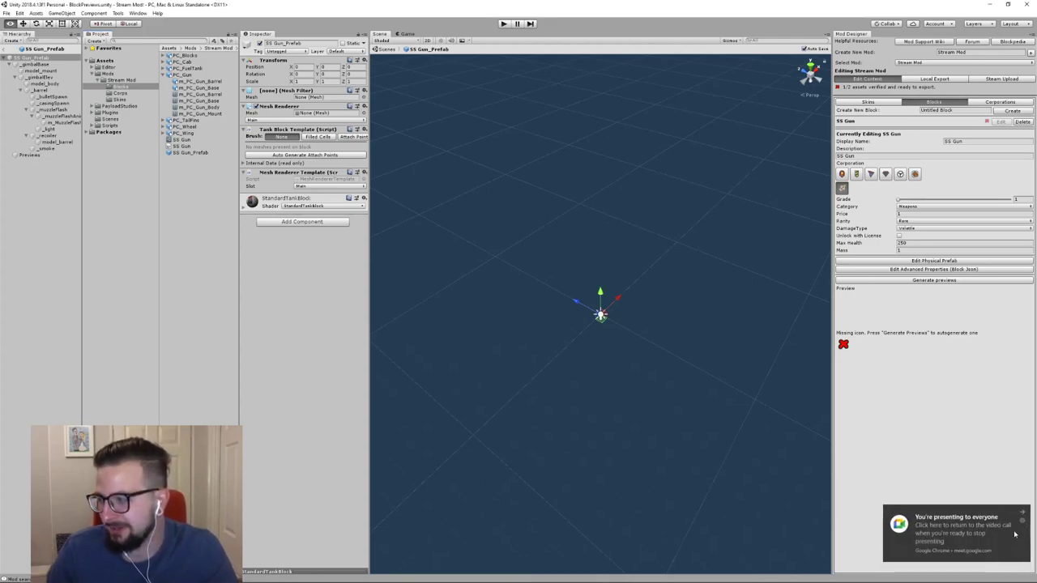
click(1023, 513)
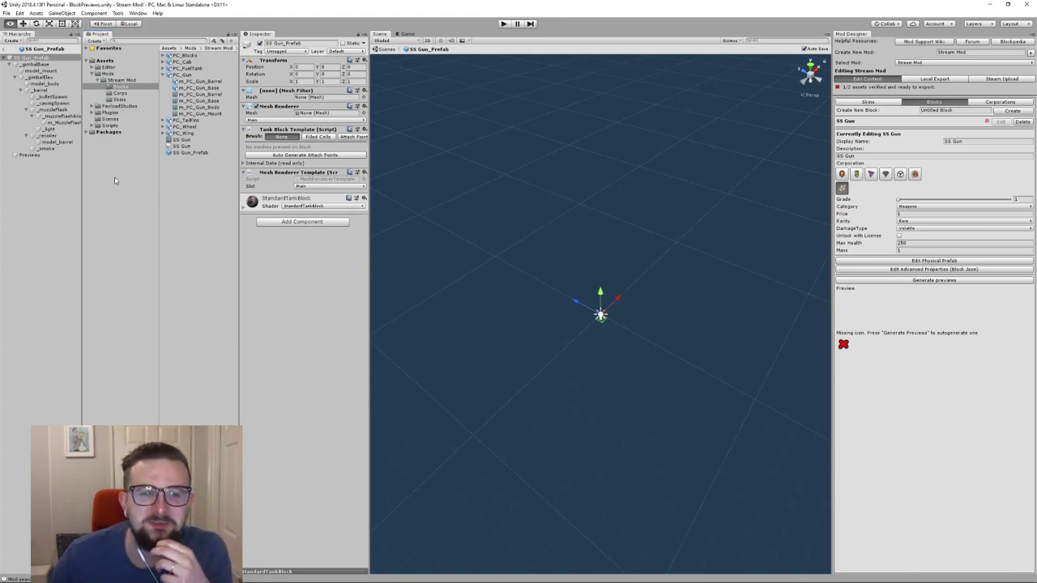
Assign the m_PC_Gun_Base mesh from the PC_Gun model as the mesh of the SS Gun_Prefab root object
click(174, 219)
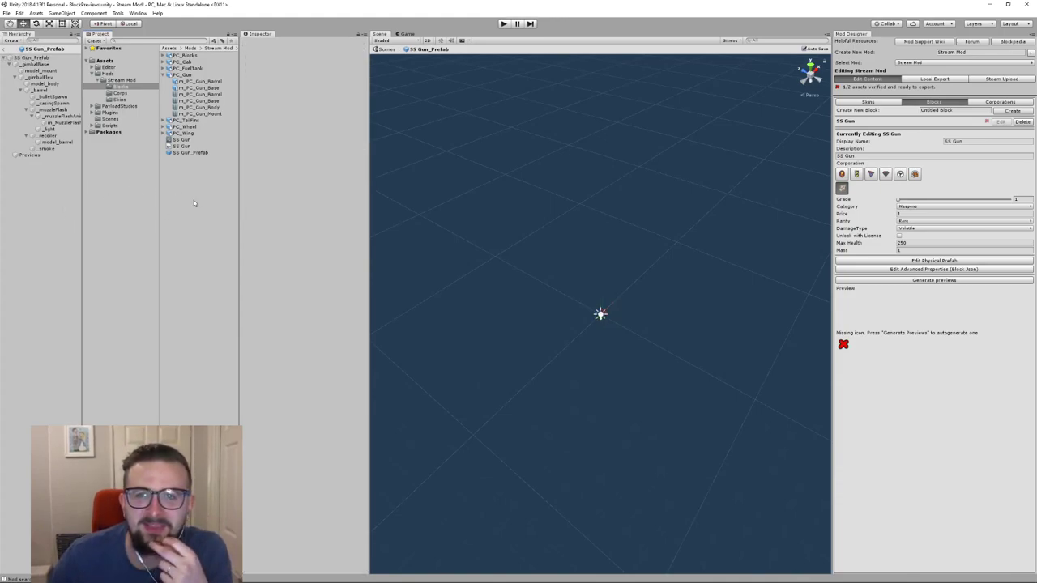
click(192, 76)
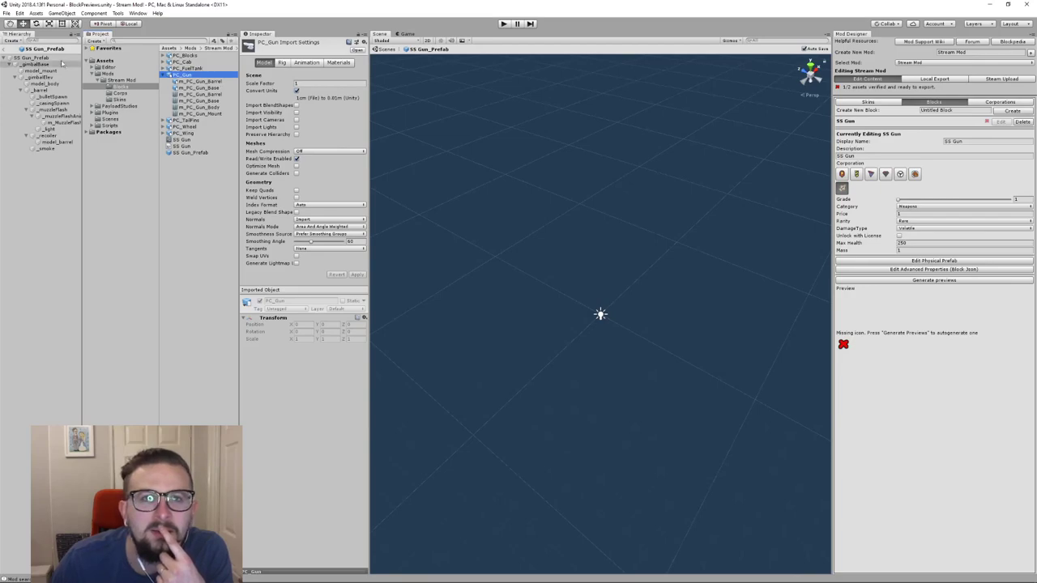
click(27, 59)
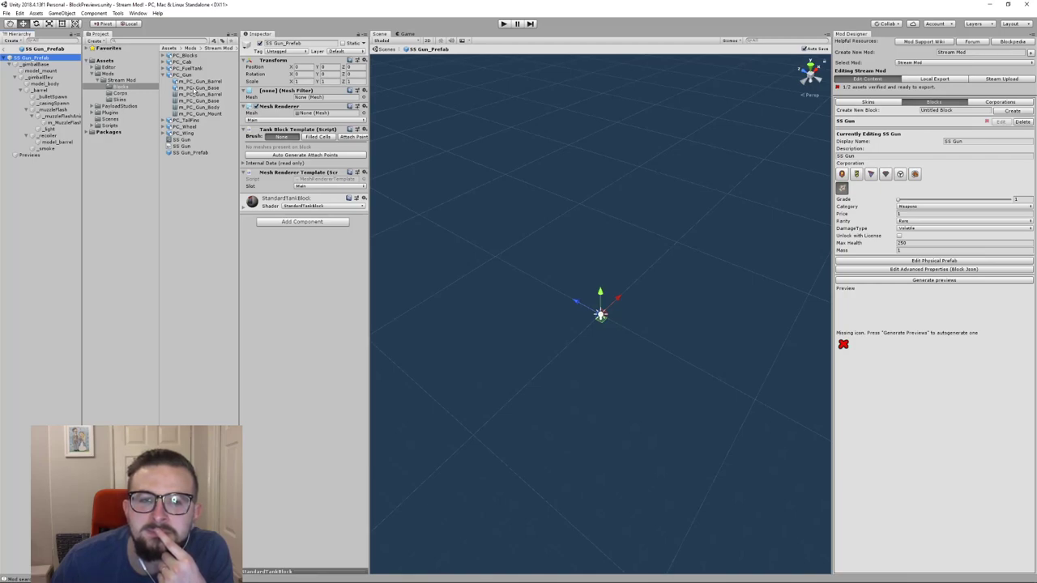
click(194, 87)
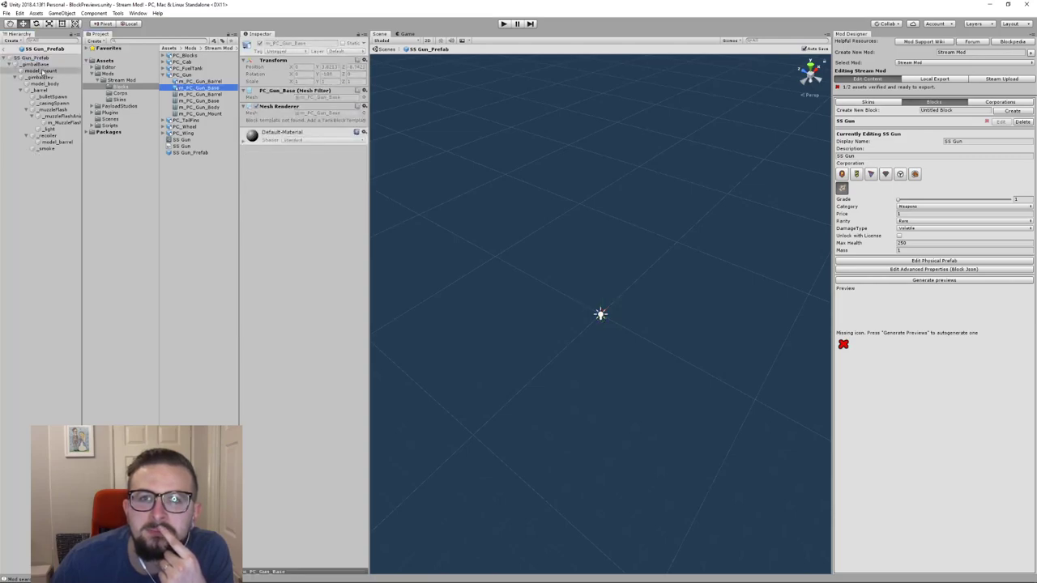
click(186, 101)
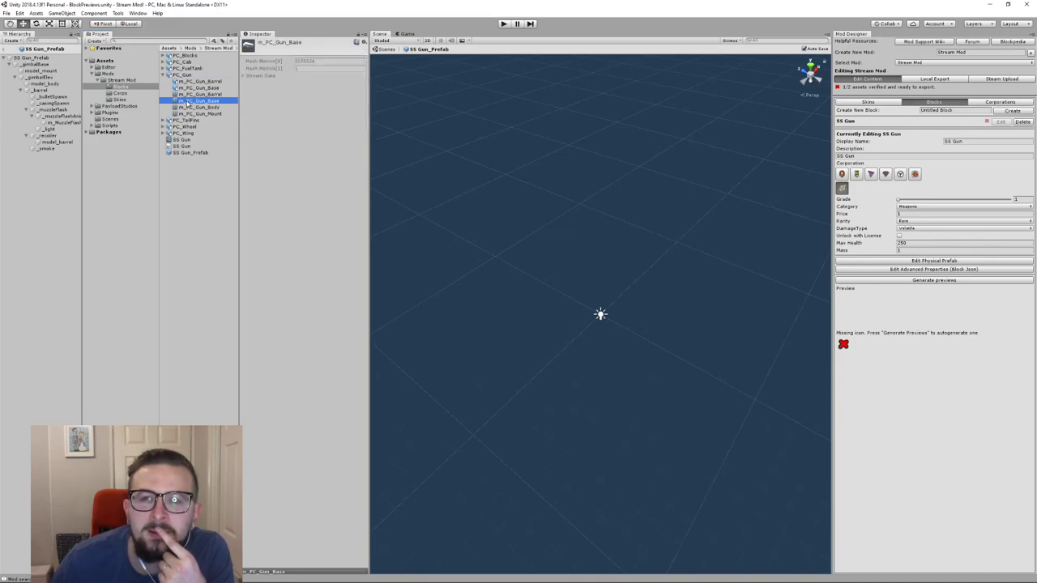
click(37, 58)
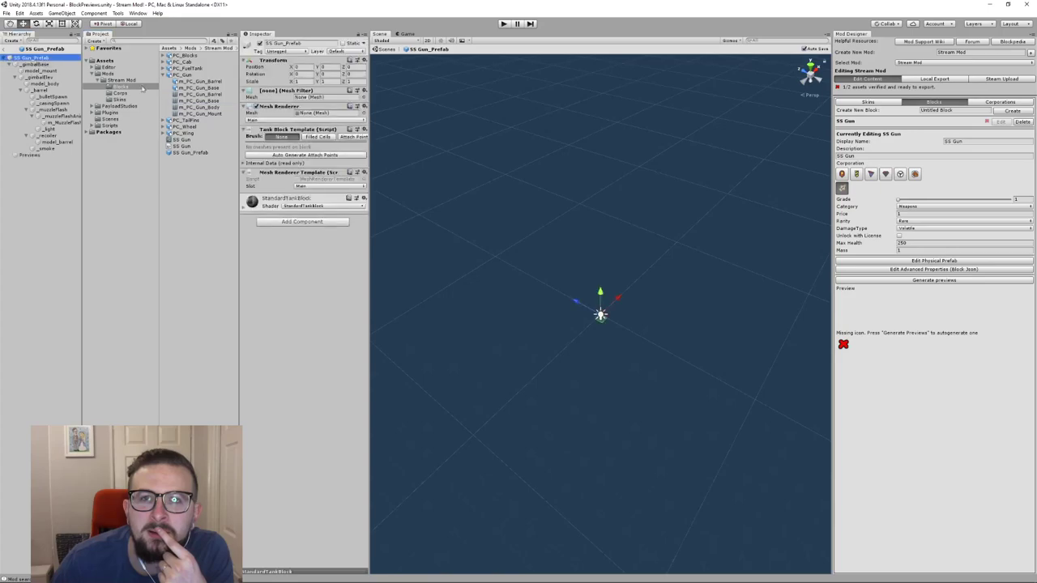
drag(188, 102, 344, 115)
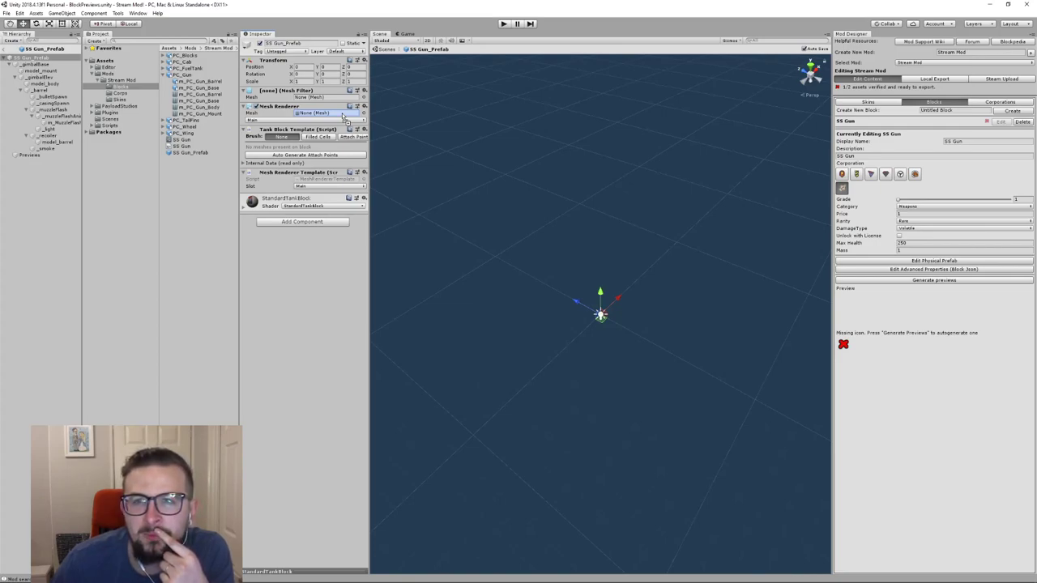
drag(344, 115, 343, 116)
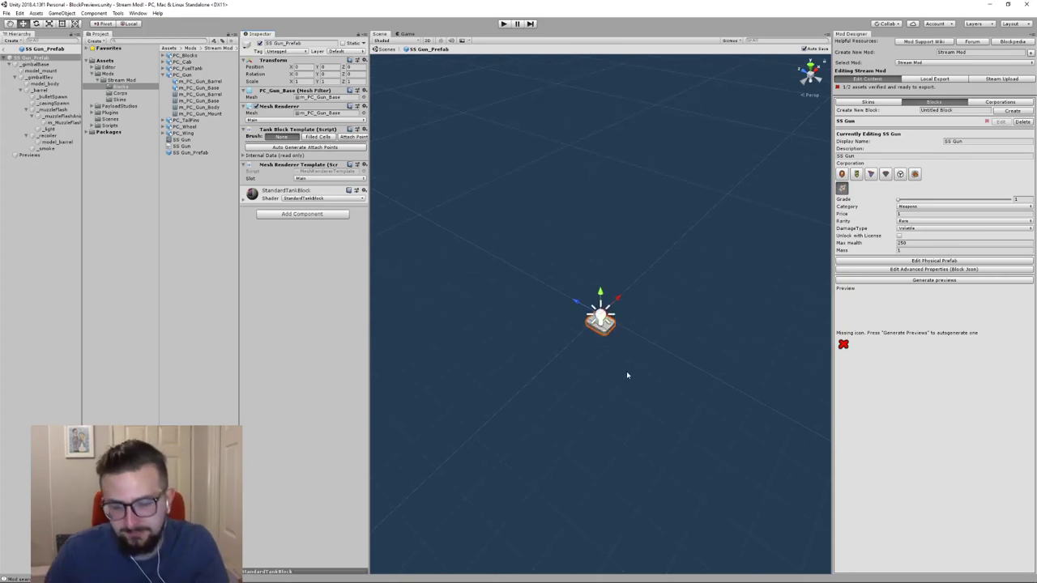
Frame the gun base and raise the SS Gun_Prefab root about 0.19 units along the Y axis
key(f)
alt+drag(460, 290, 603, 285)
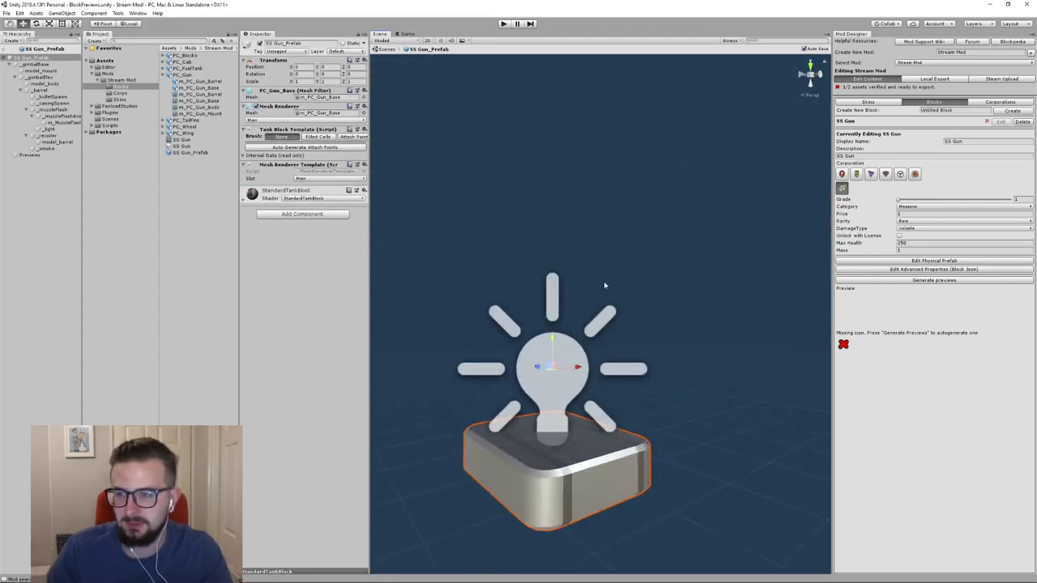
drag(557, 343, 560, 306)
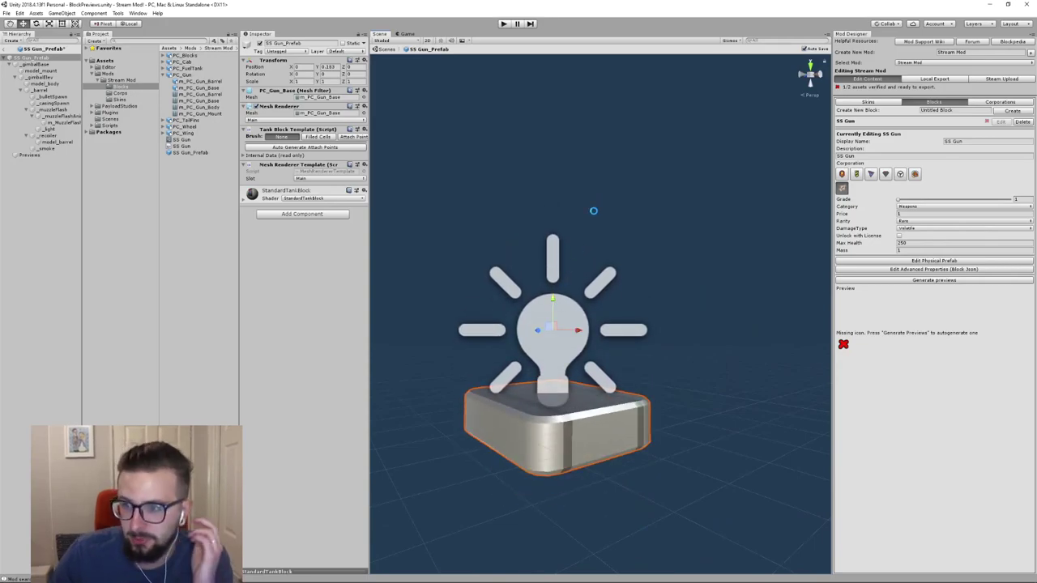
Reset the Y position of the SS Gun_Prefab root object to 0
middle_drag(590, 216, 591, 138)
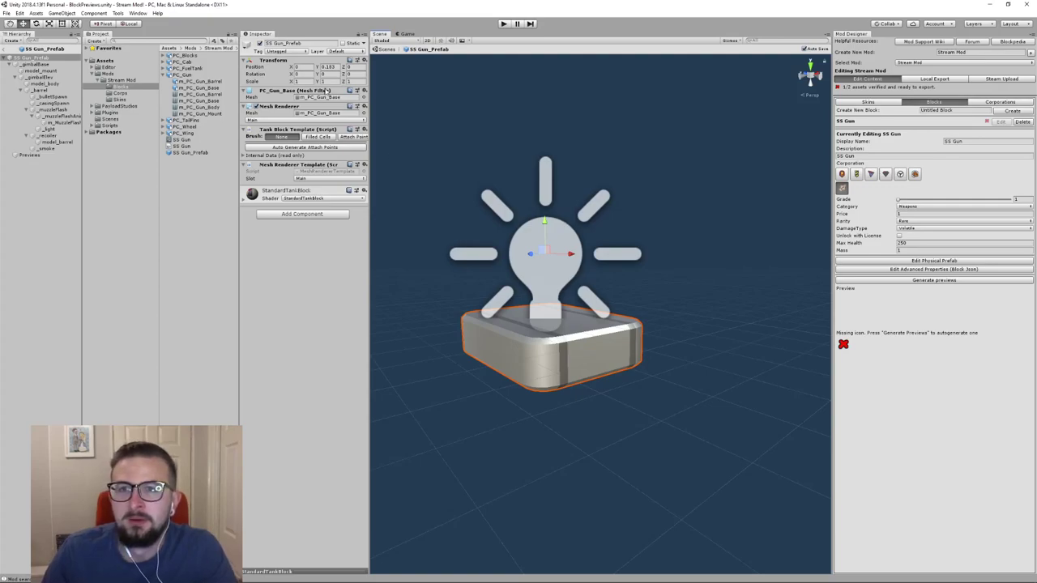
click(328, 66)
text(0)
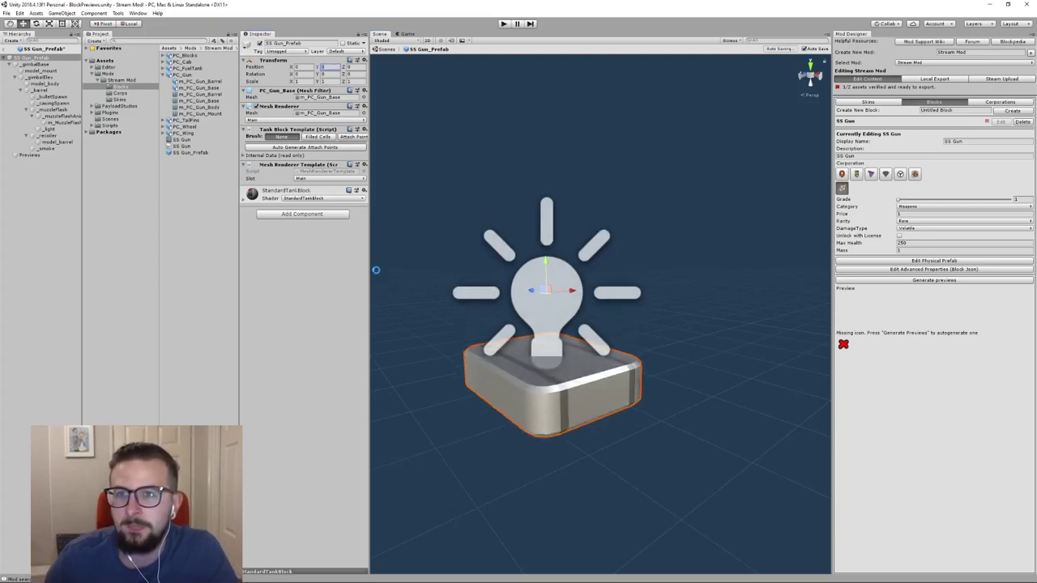
right_drag(417, 224, 469, 208)
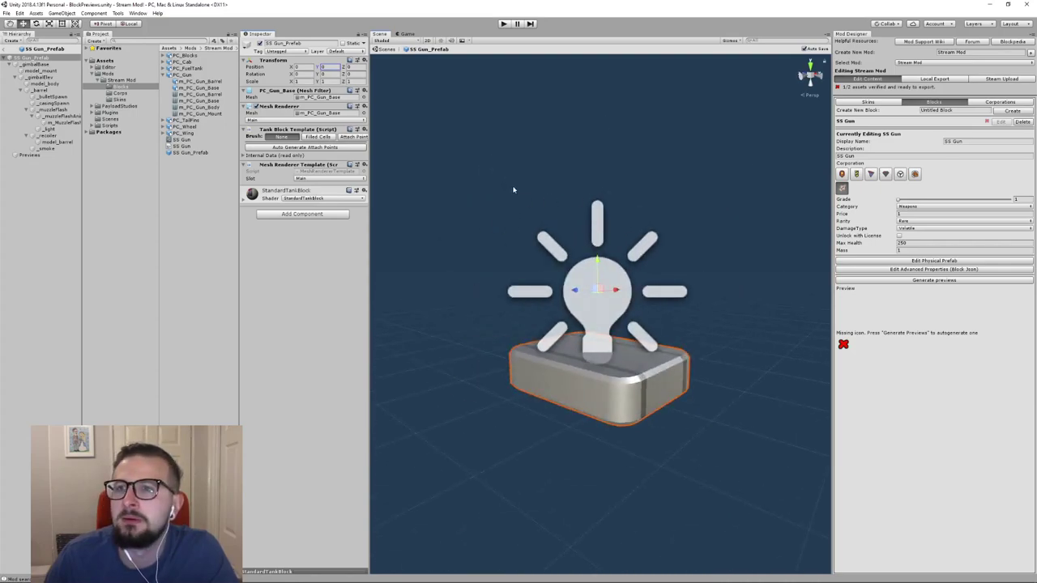
right_drag(514, 185, 518, 188)
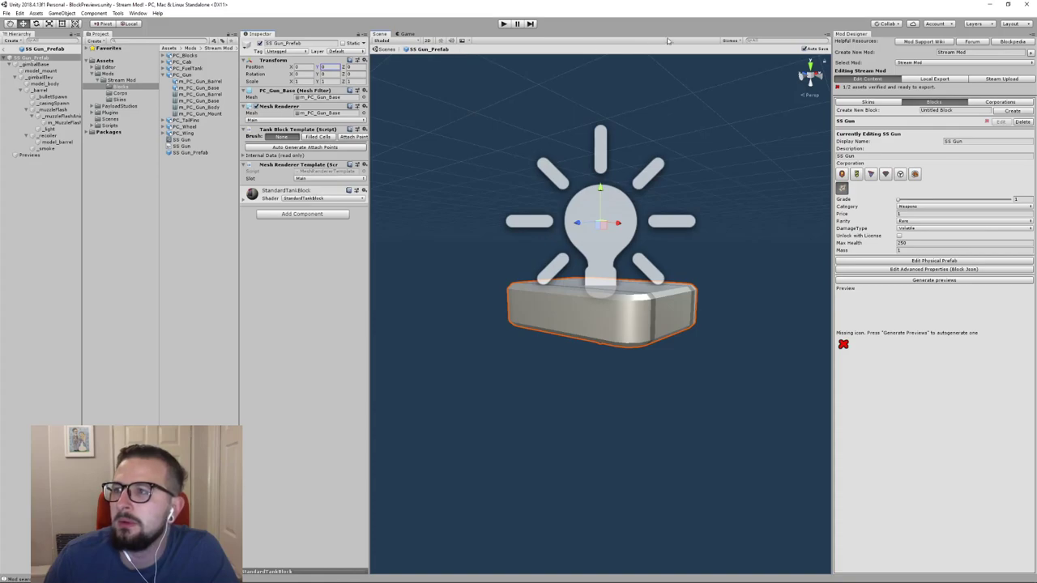
click(736, 40)
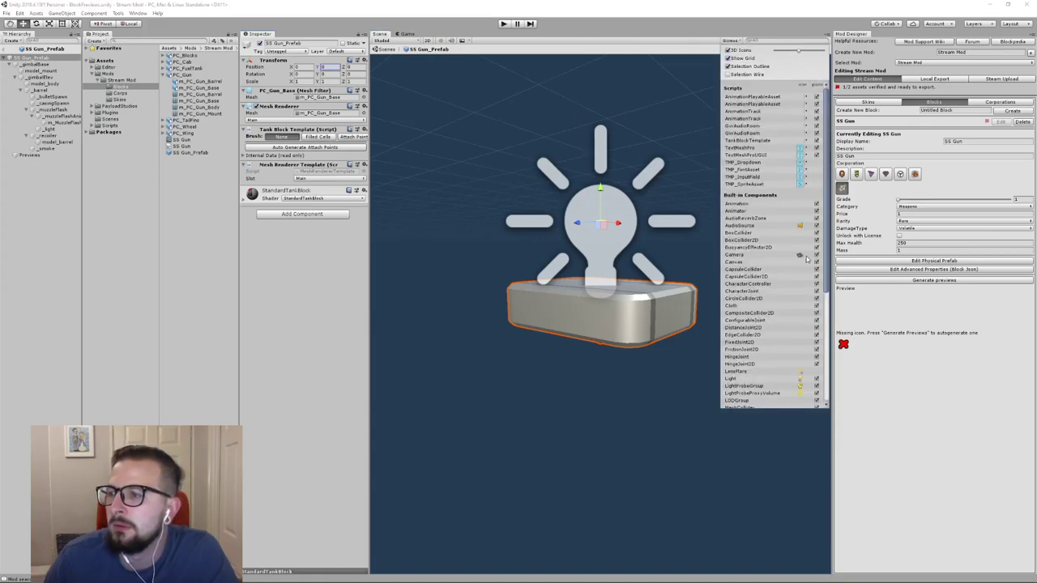
scroll(821, 261, down, 3)
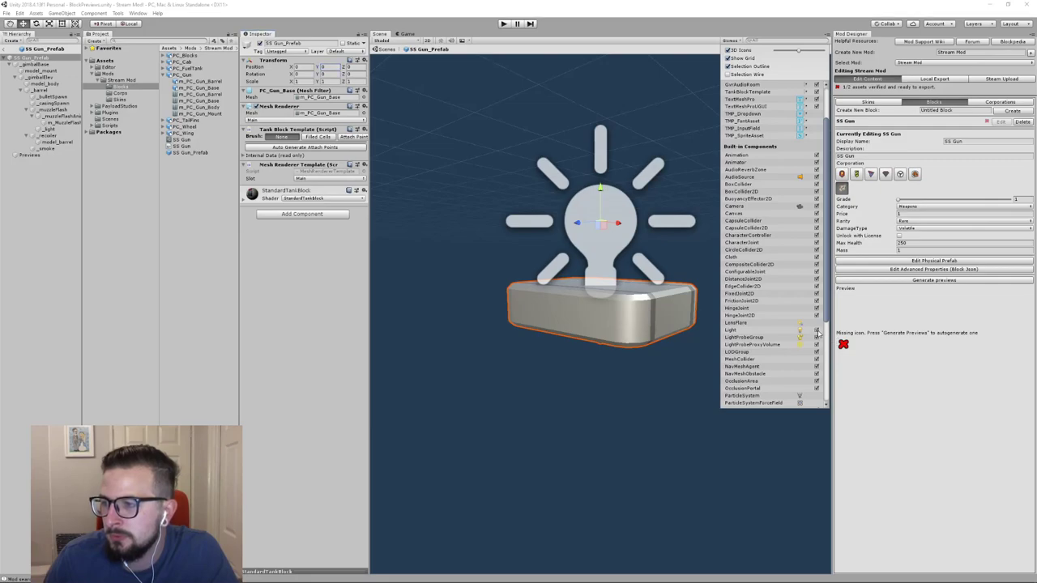
scroll(818, 332, down, 8)
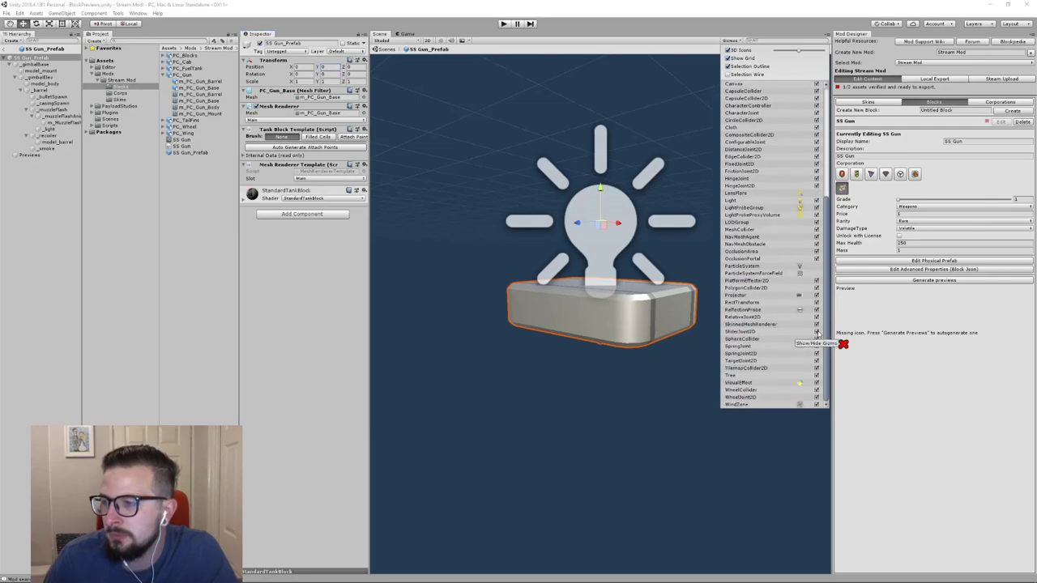
scroll(819, 332, up, 8)
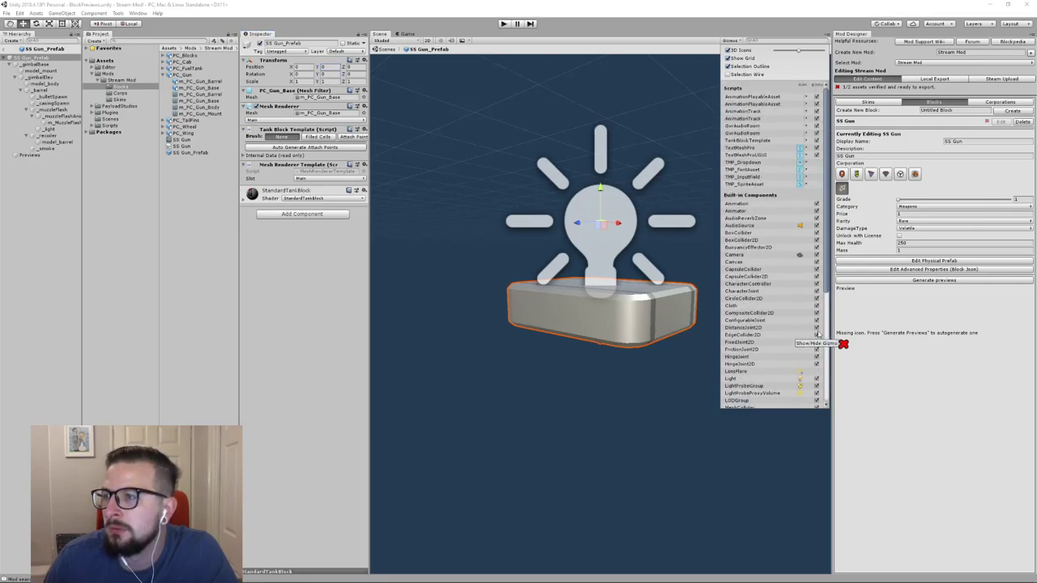
click(558, 137)
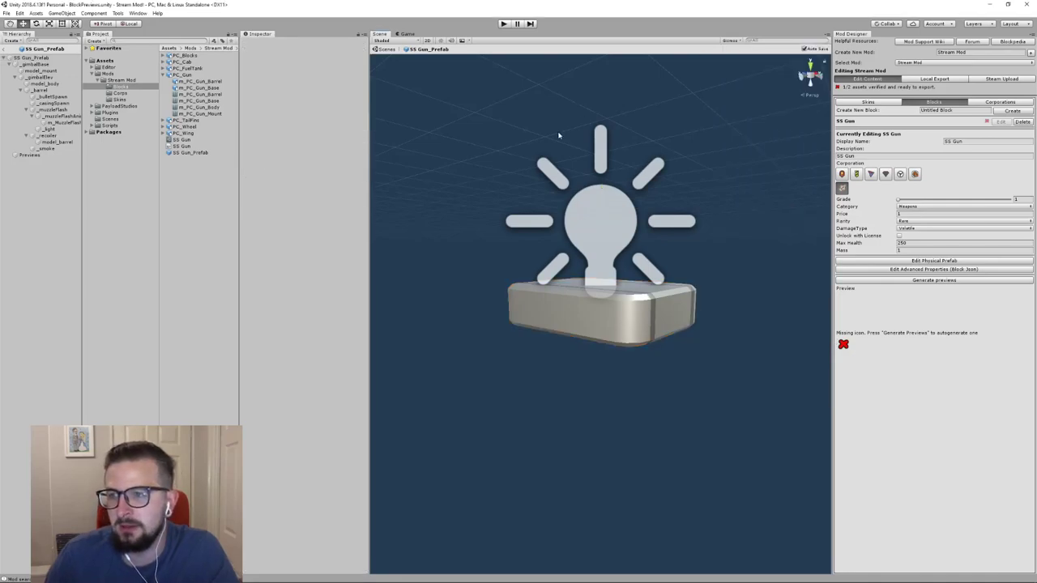
Delete the _light object under the muzzle flash and select the SS Gun_Prefab root
middle_drag(646, 119, 653, 132)
click(591, 159)
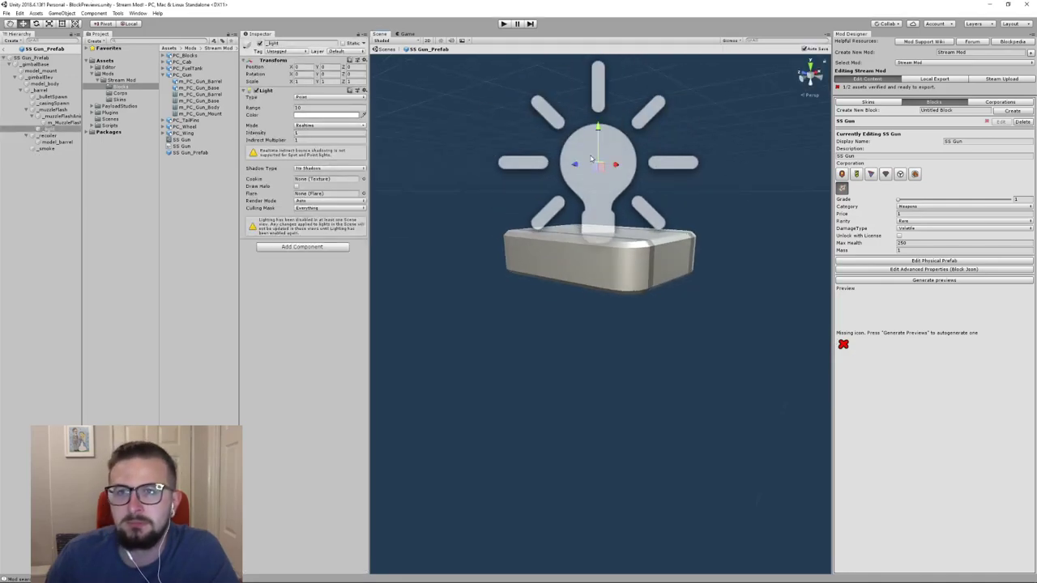
click(591, 159)
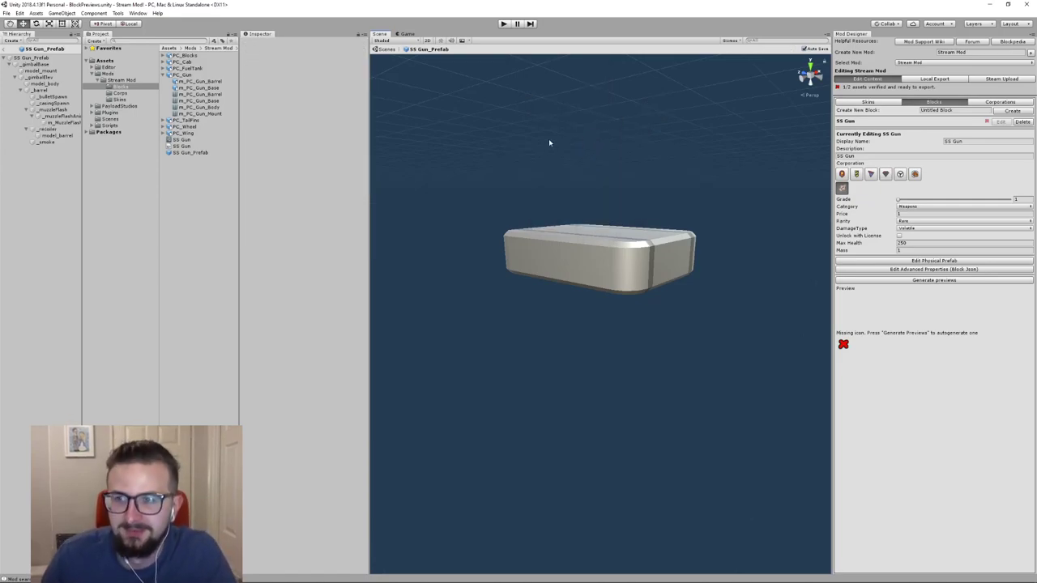
click(538, 248)
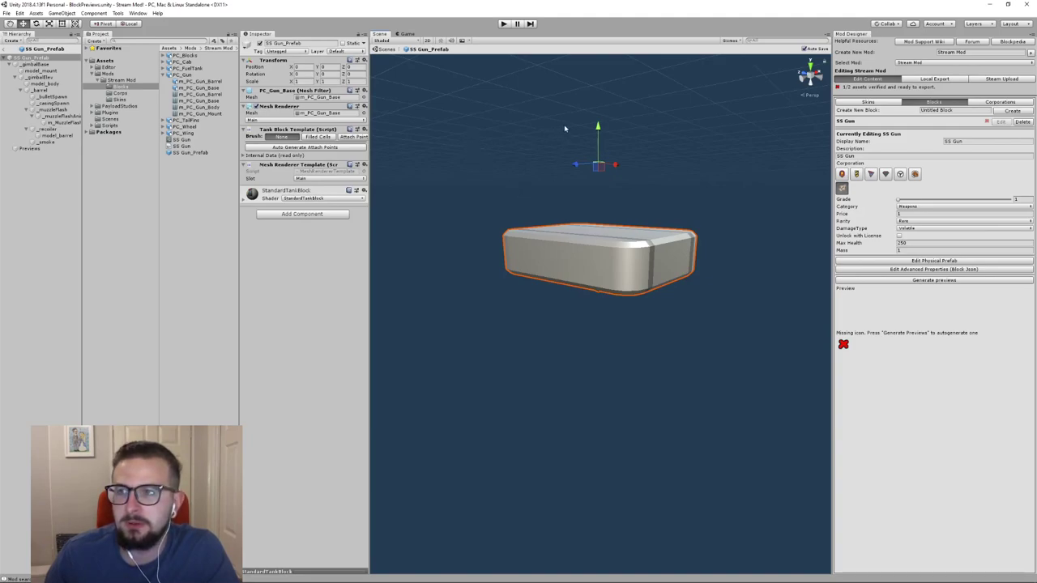
mouse_move(498, 140)
right_down()
mouse_move(466, 134)
mouse_move(491, 121)
right_up()
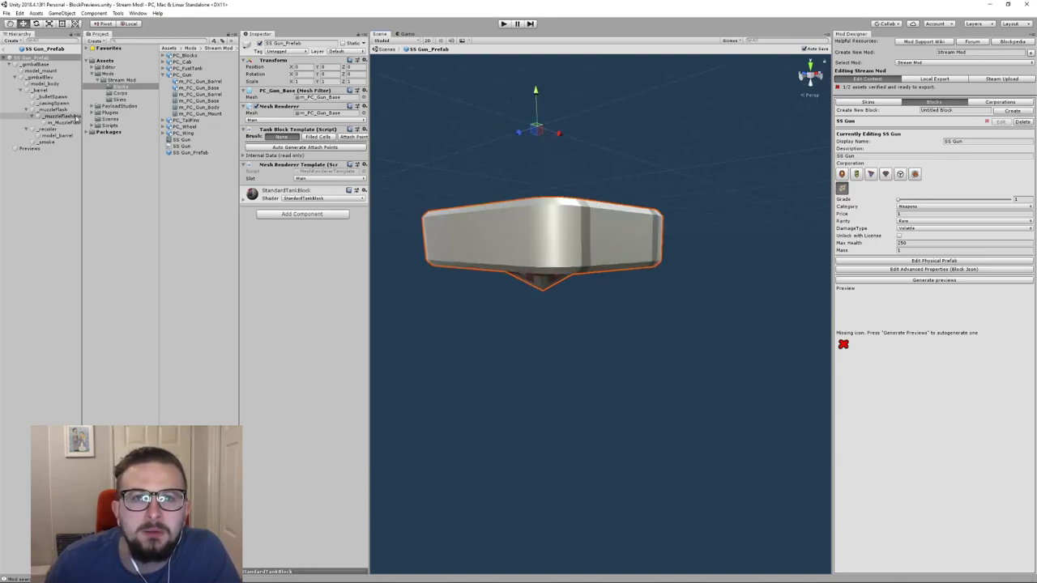
Assign the m_PC_Gun_Mount mesh to the mesh filter of model_mount under _gimbalBase
click(47, 65)
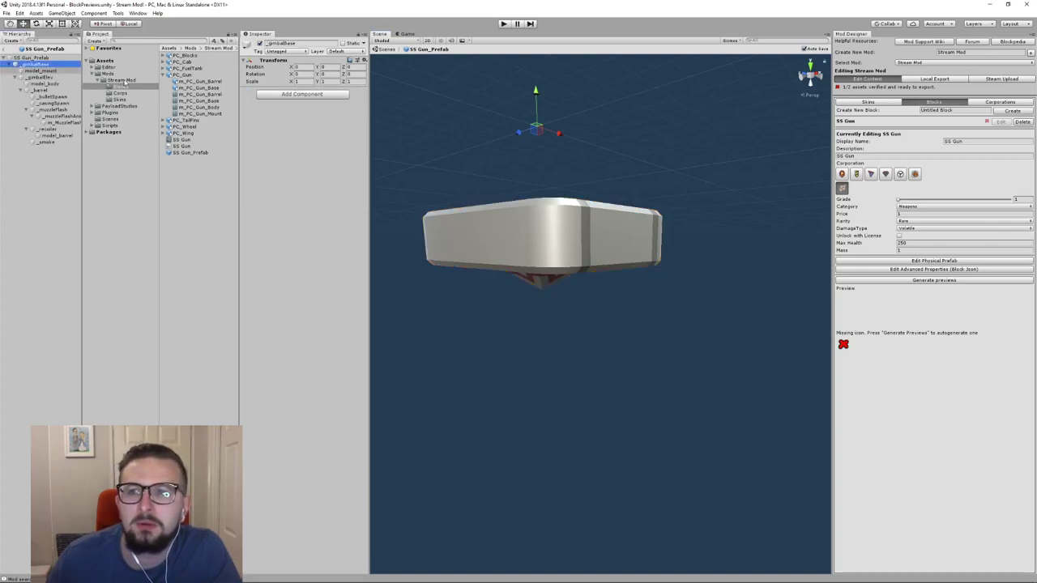
key(f)
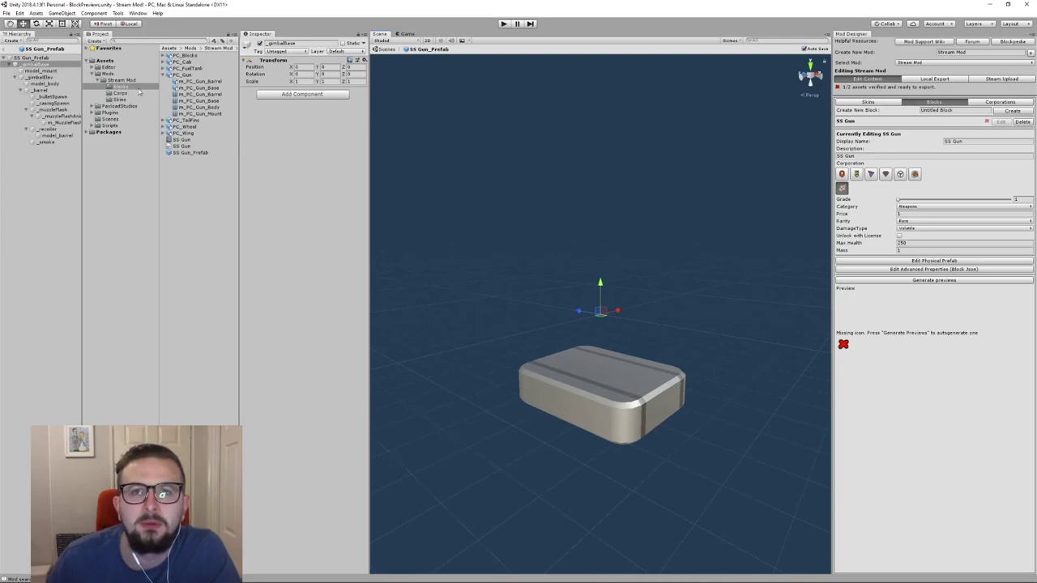
click(48, 65)
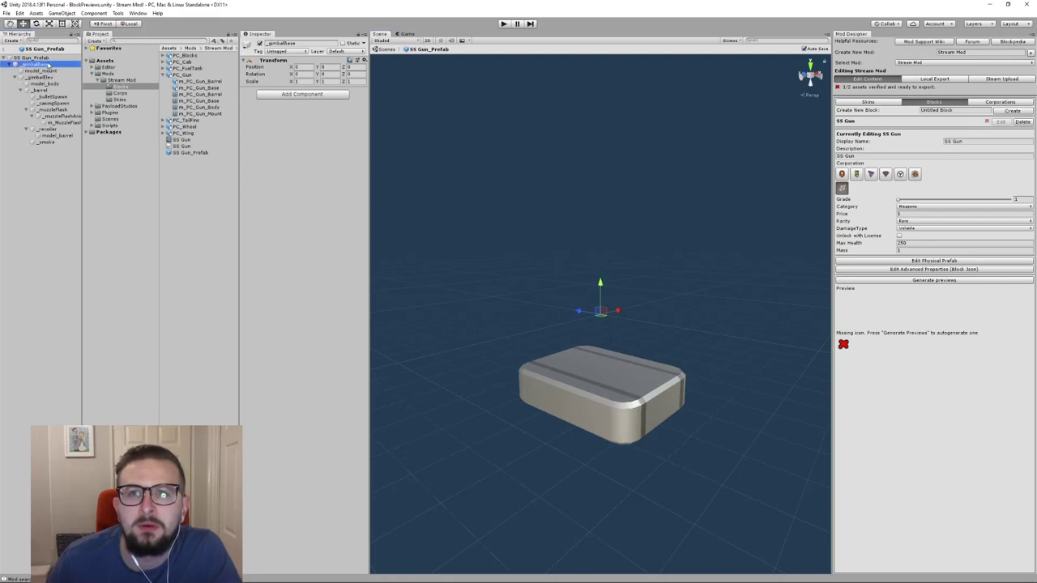
mouse_move(48, 65)
mouse_down()
mouse_move(54, 78)
mouse_move(68, 82)
mouse_move(65, 73)
mouse_up()
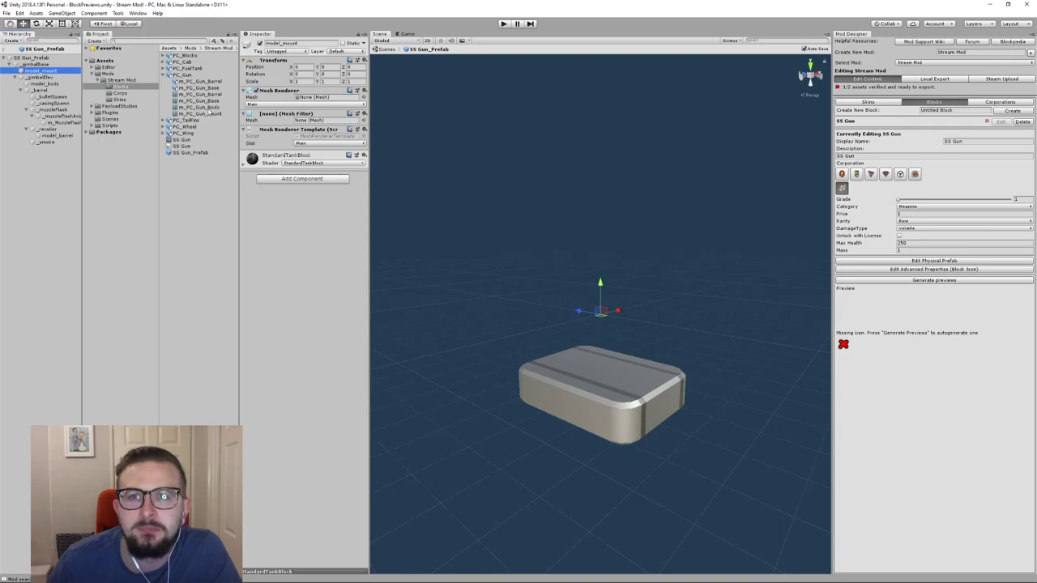
click(209, 113)
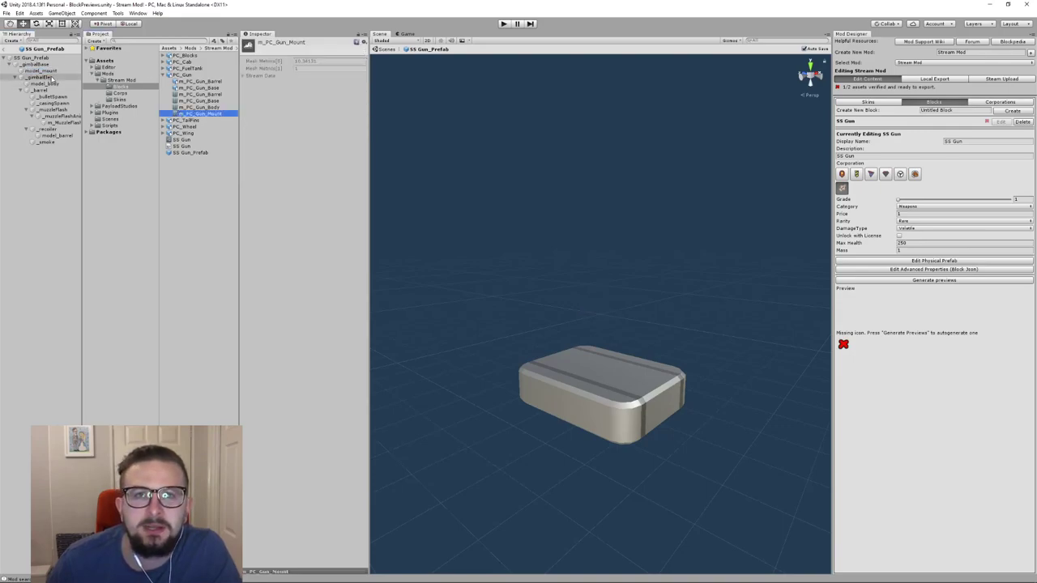
click(44, 71)
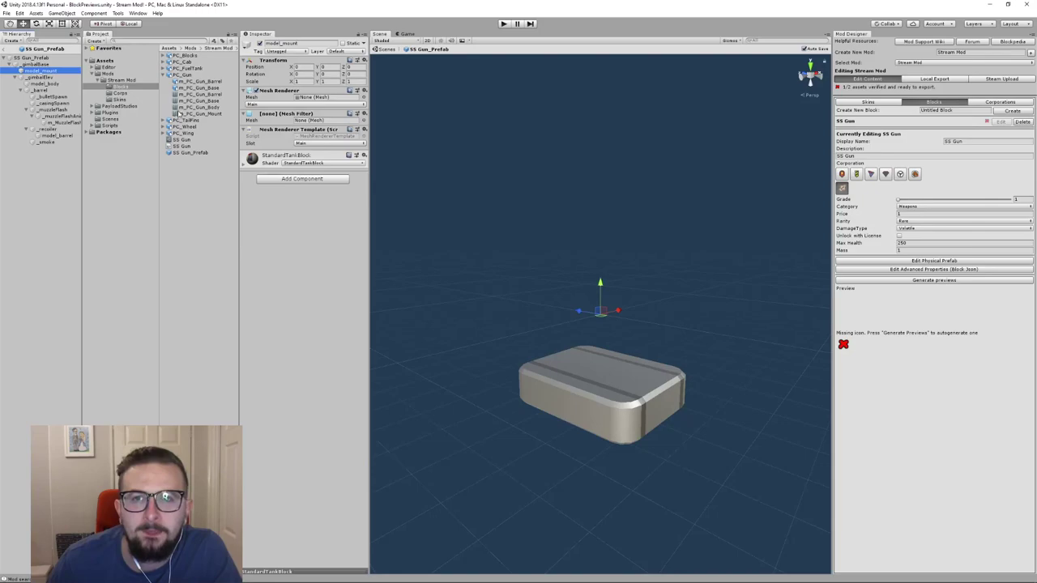
drag(180, 116, 332, 121)
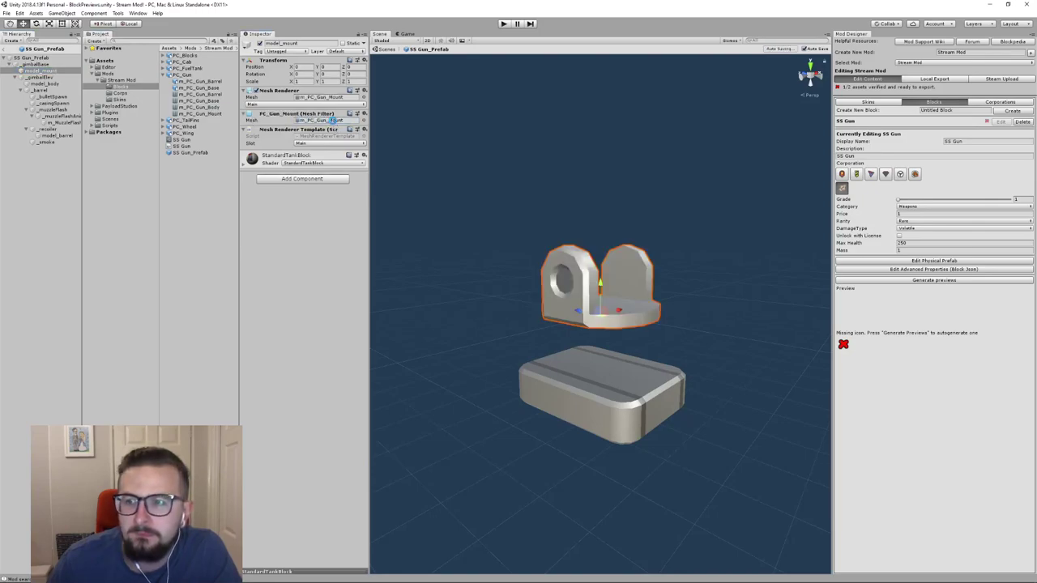
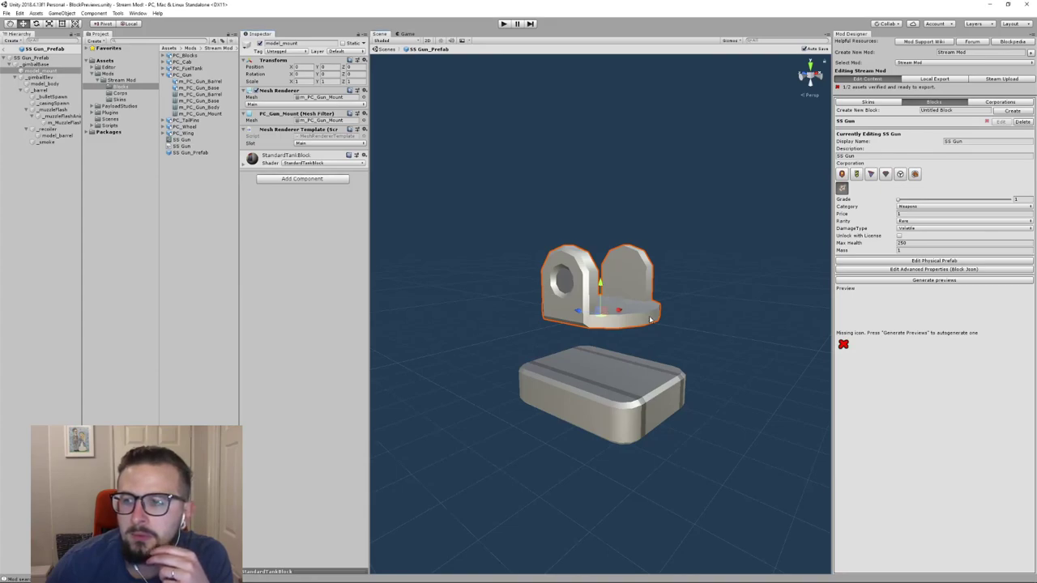
Lower the _gimbalBase object about 0.293 units along the Y axis so the mount rests on the gun base
drag(605, 284, 603, 337)
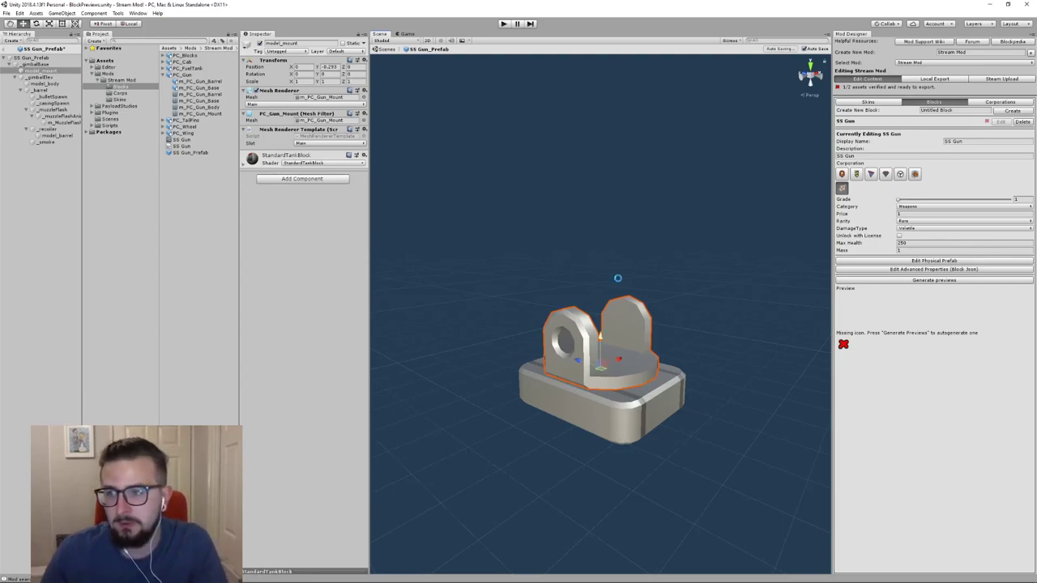
key(ctrl+z)
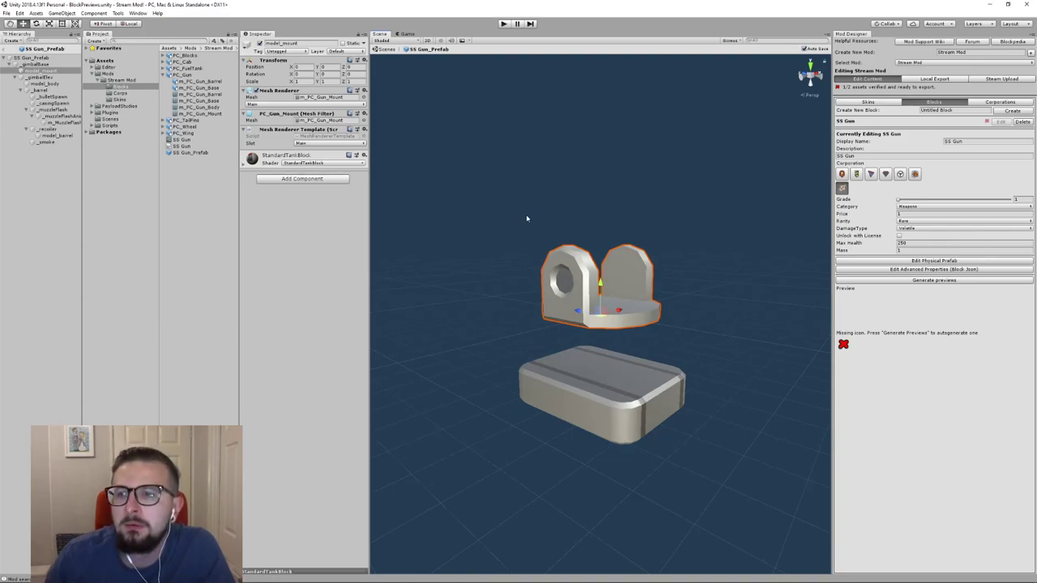
click(57, 65)
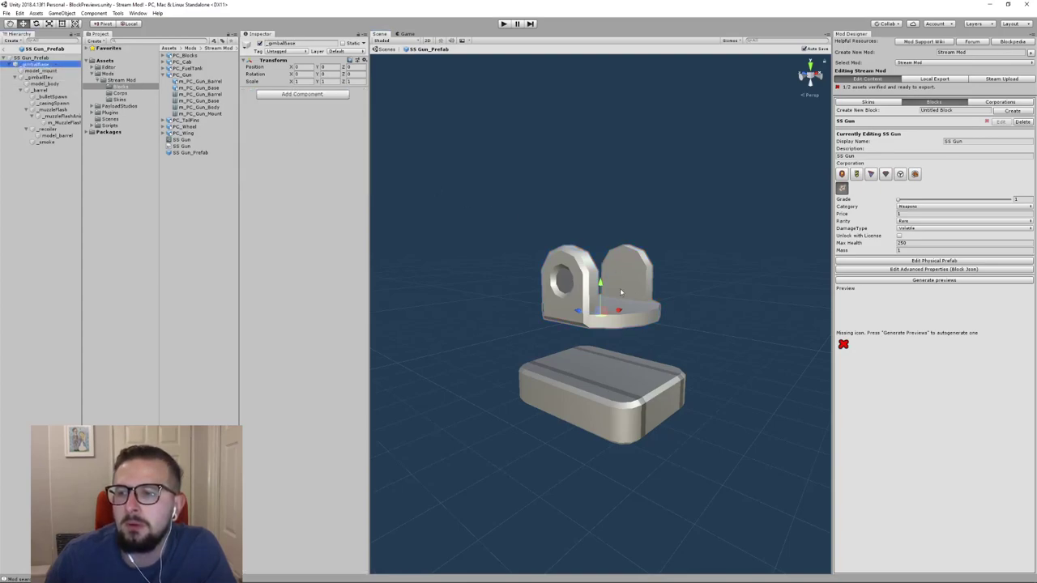
drag(600, 287, 600, 340)
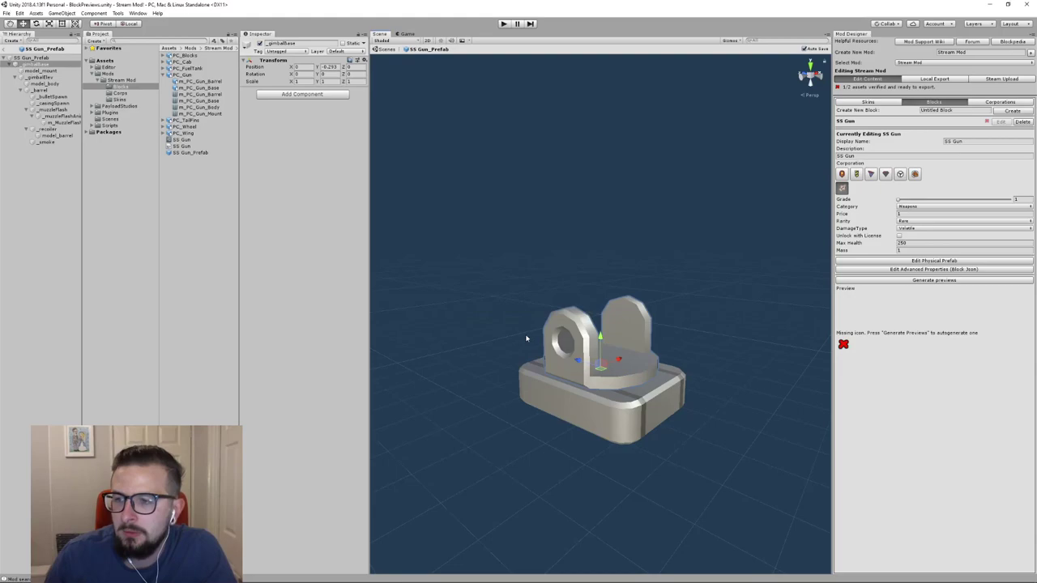
scroll(519, 357, up, 2)
right_drag(470, 389, 289, 224)
key(f)
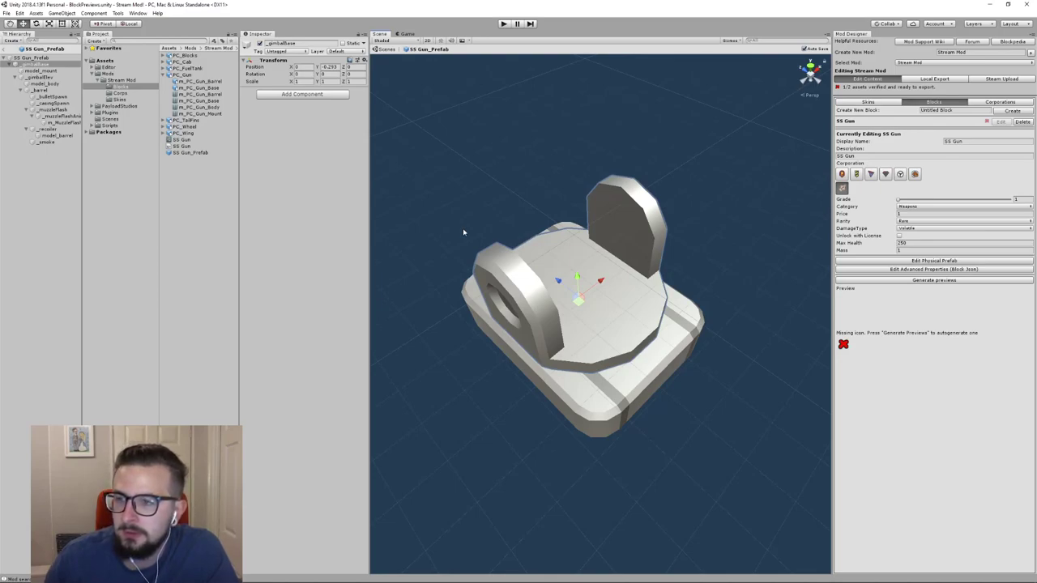
scroll(464, 233, down, 3)
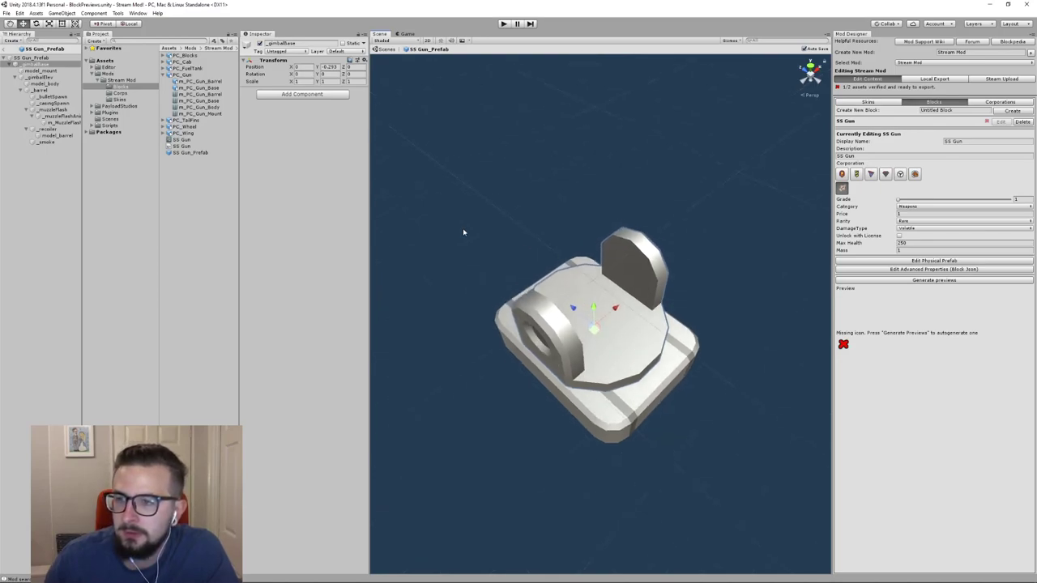
Assign the m_PC_Gun_Body mesh to the mesh filter of model_body under _gimbalElev
click(67, 79)
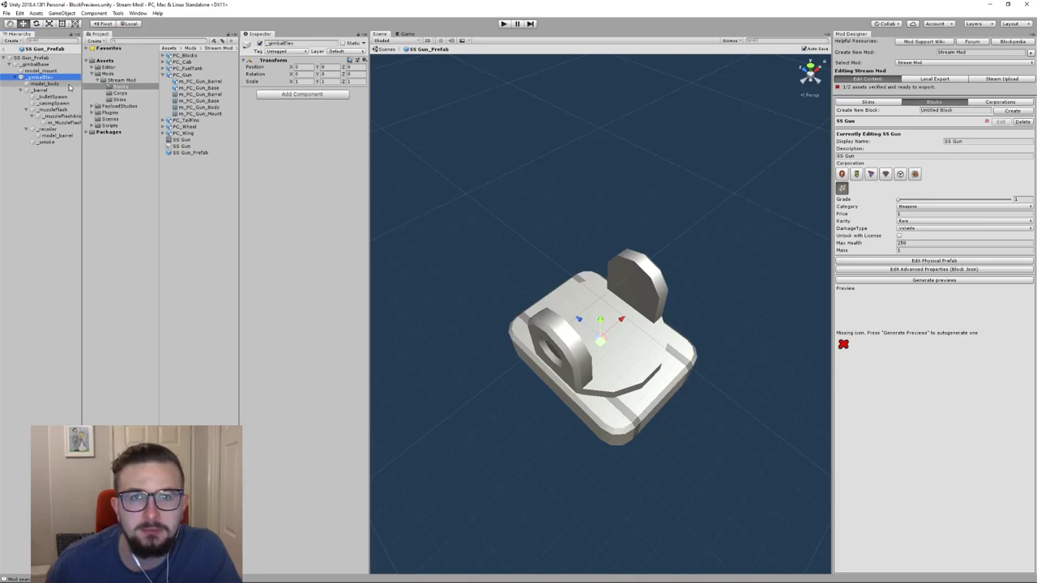
click(70, 85)
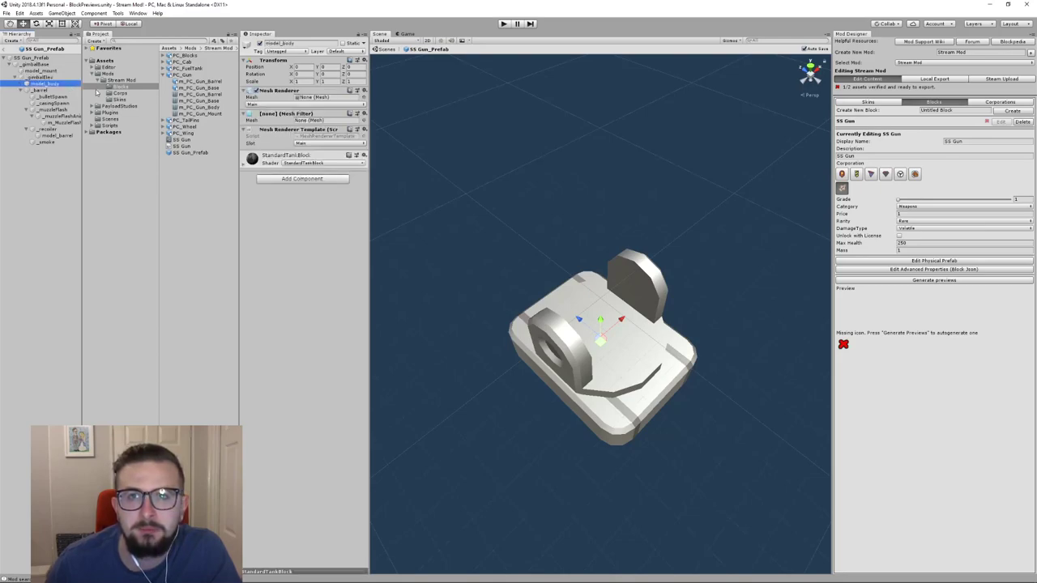
drag(188, 107, 312, 119)
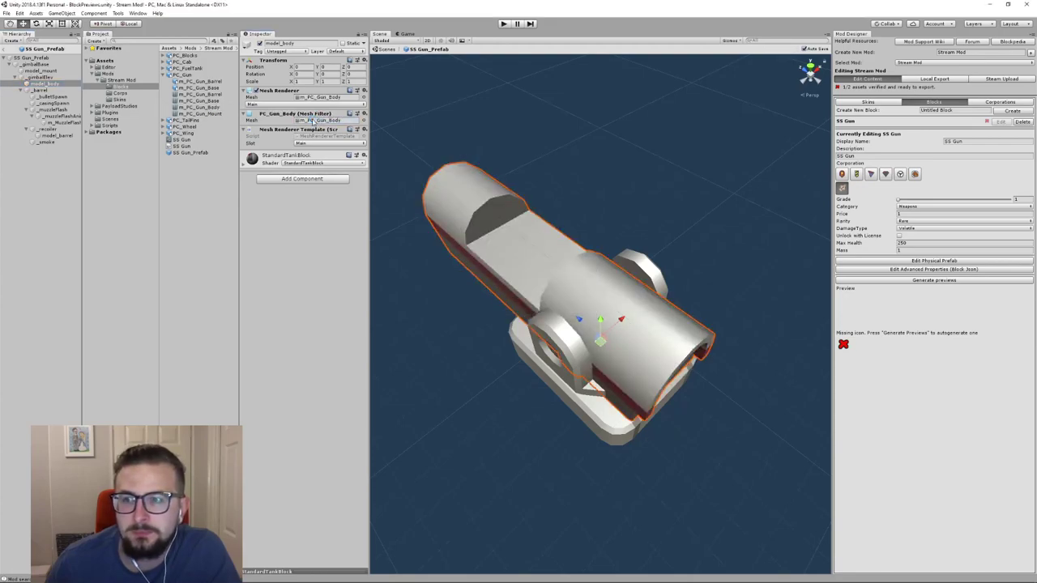
alt+drag(411, 345, 535, 300)
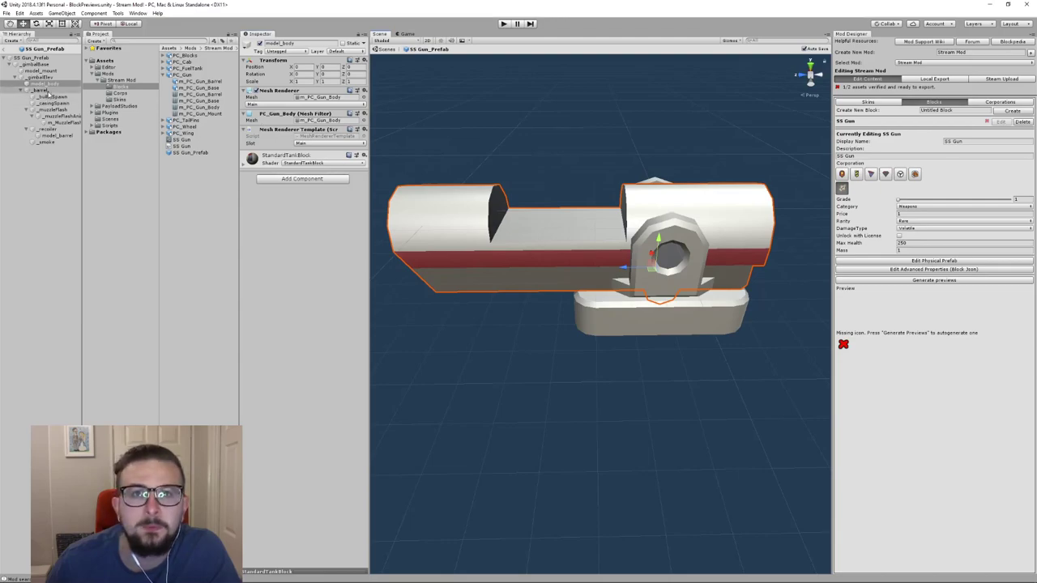
Raise the _gimbalElev object about 0.167 units along the Y axis to seat the gun body in the mount
click(41, 77)
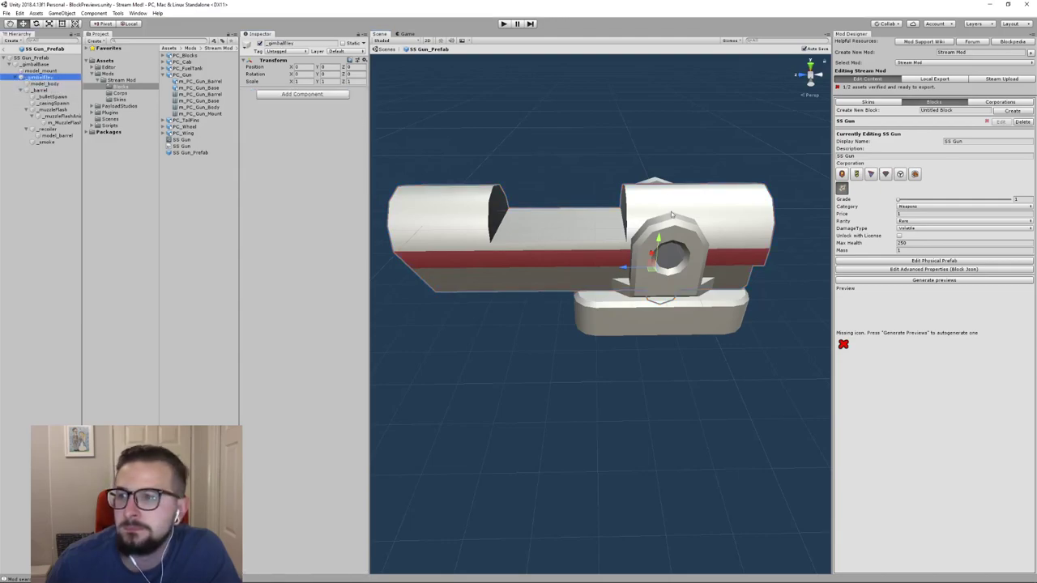
drag(660, 242, 660, 236)
mouse_move(660, 231)
mouse_down()
mouse_move(663, 175)
mouse_move(660, 221)
mouse_up()
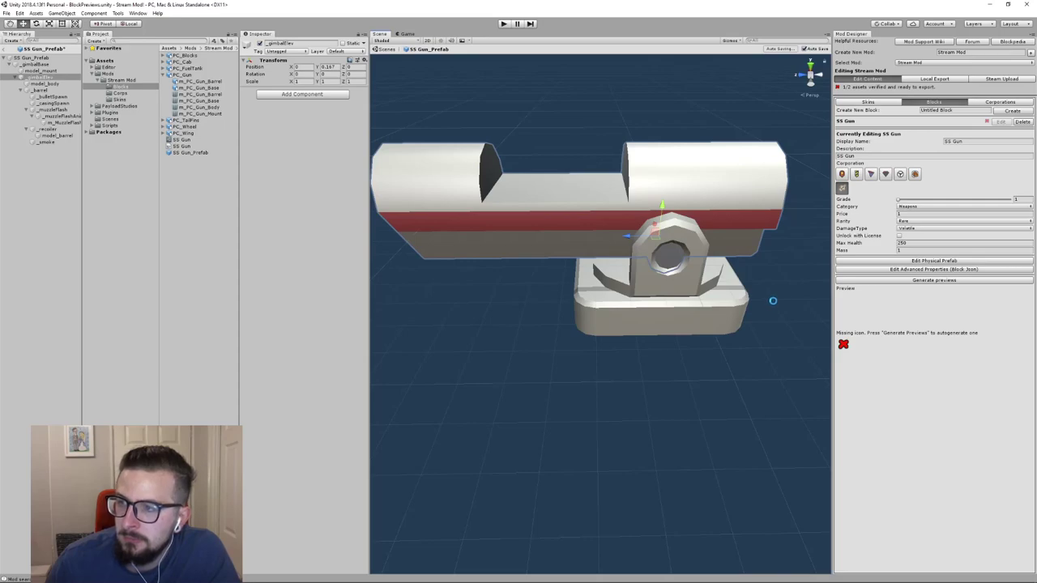
alt+drag(781, 297, 559, 229)
scroll(432, 271, up, 5)
scroll(558, 229, down, 3)
alt+drag(375, 173, 609, 192)
scroll(491, 183, down, 3)
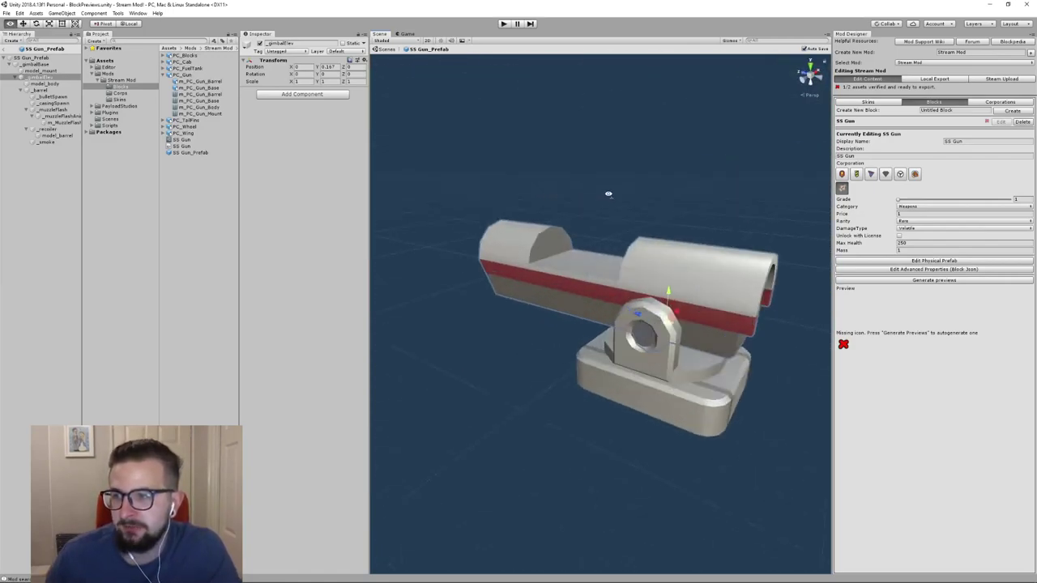
scroll(608, 192, up, 2)
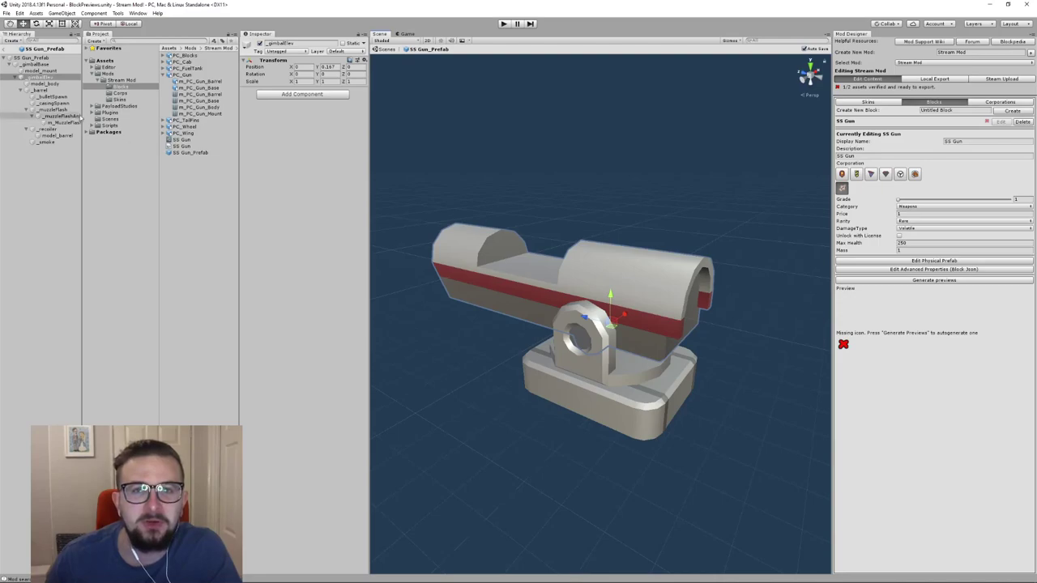
Assign the m_PC_Gun_Barrel mesh to the mesh filter of model_barrel under _recoiler
click(45, 90)
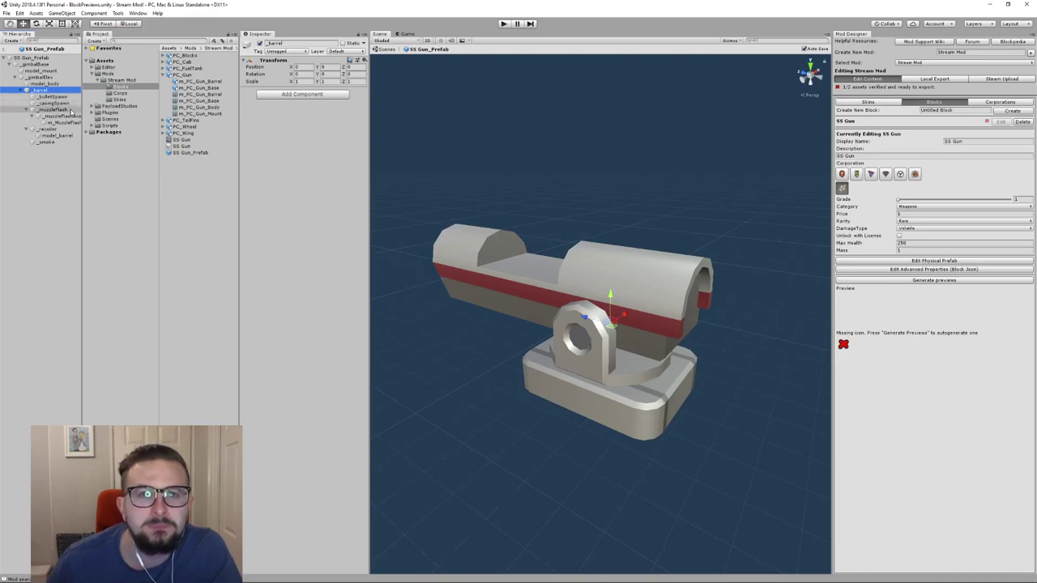
click(58, 136)
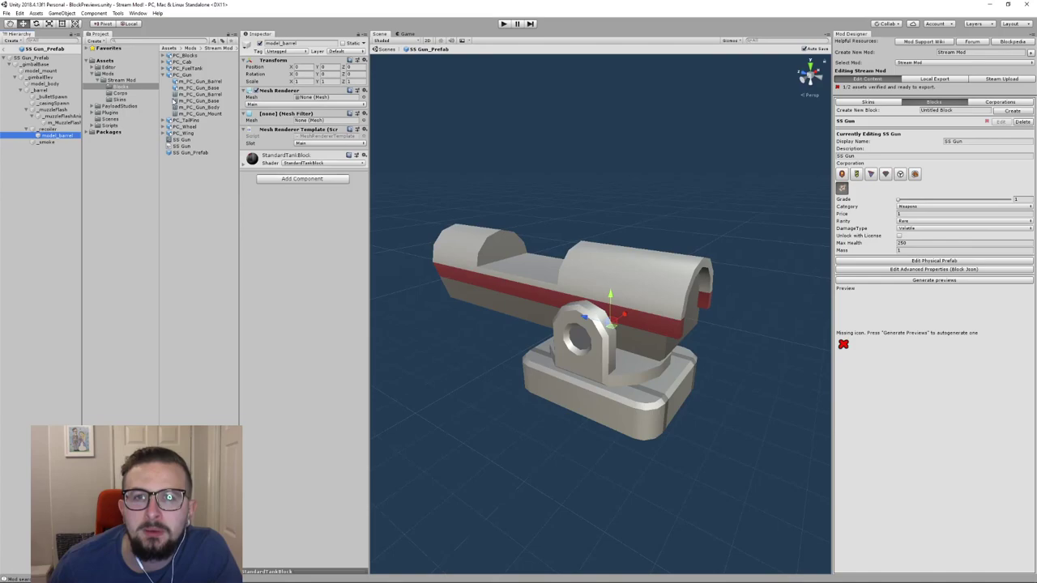
drag(175, 94, 317, 99)
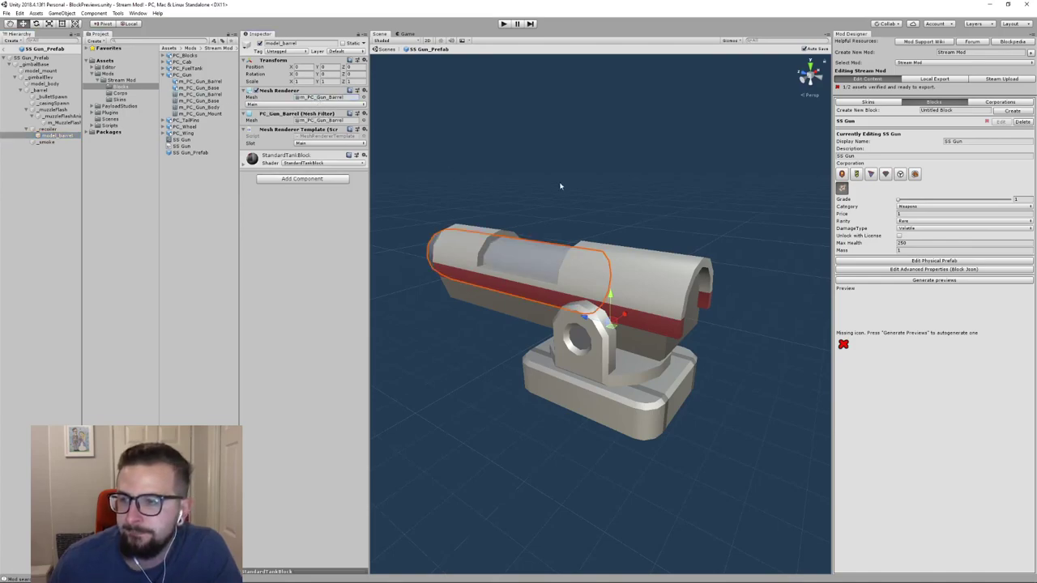
right_drag(559, 186, 659, 152)
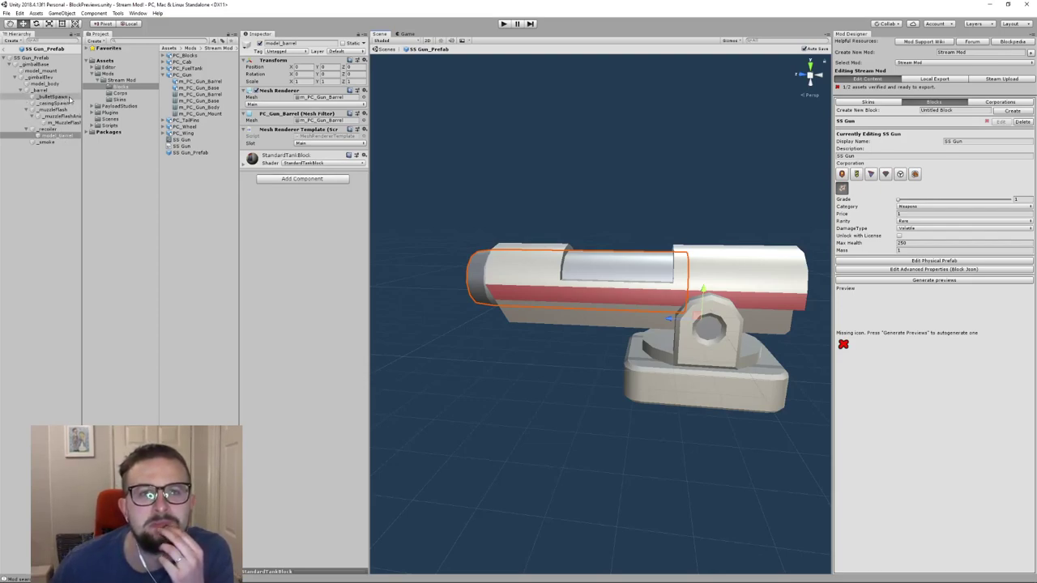
Move the _bulletSpawn object forward along the Z axis about 1.28 units to the front end of the barrel
click(53, 97)
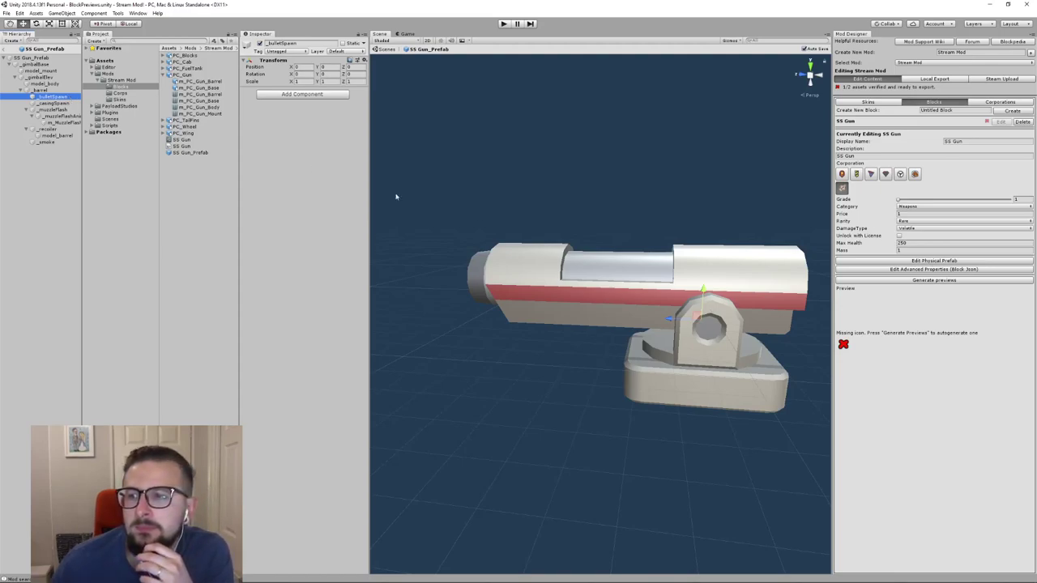
drag(656, 308, 451, 308)
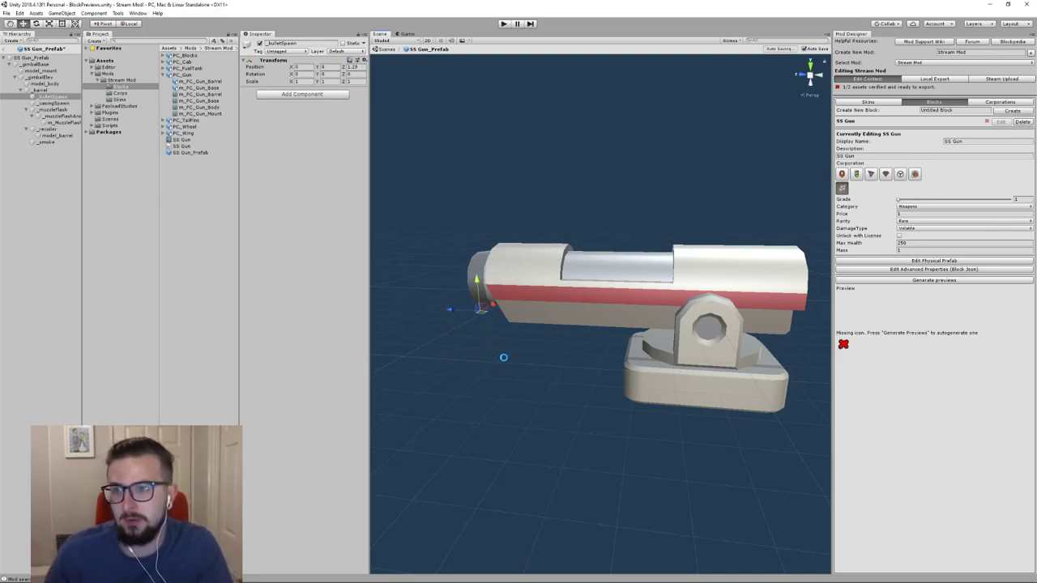
key(f)
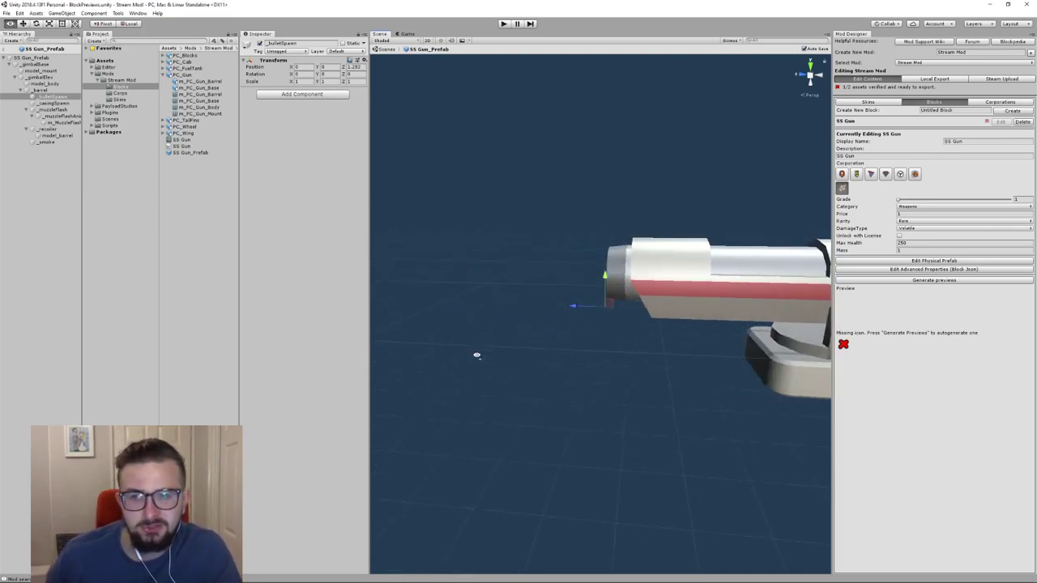
Centre _bulletSpawn in the muzzle opening by raising it about 0.19 units in Y and pulling it back to about 1.26 in Z
alt+drag(488, 355, 601, 346)
scroll(583, 351, up, 5)
scroll(579, 350, down, 5)
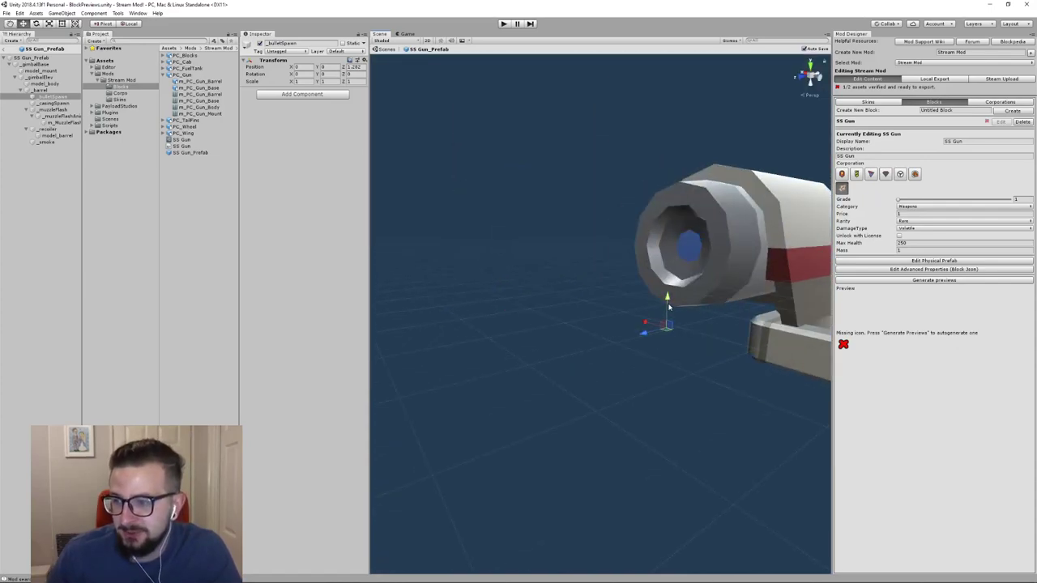
drag(669, 307, 671, 229)
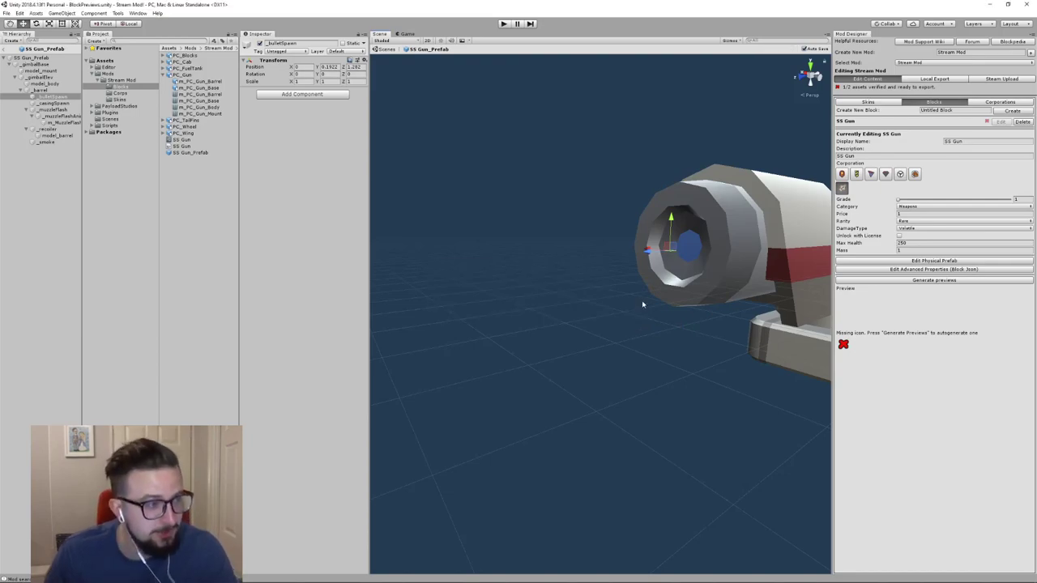
alt+drag(644, 303, 581, 297)
drag(509, 254, 520, 254)
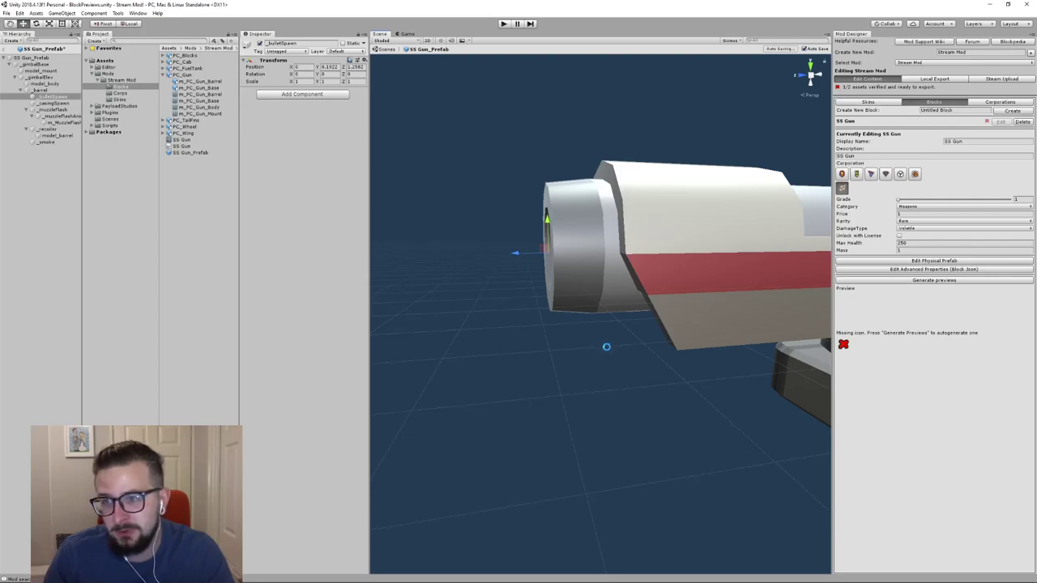
alt+drag(560, 359, 520, 337)
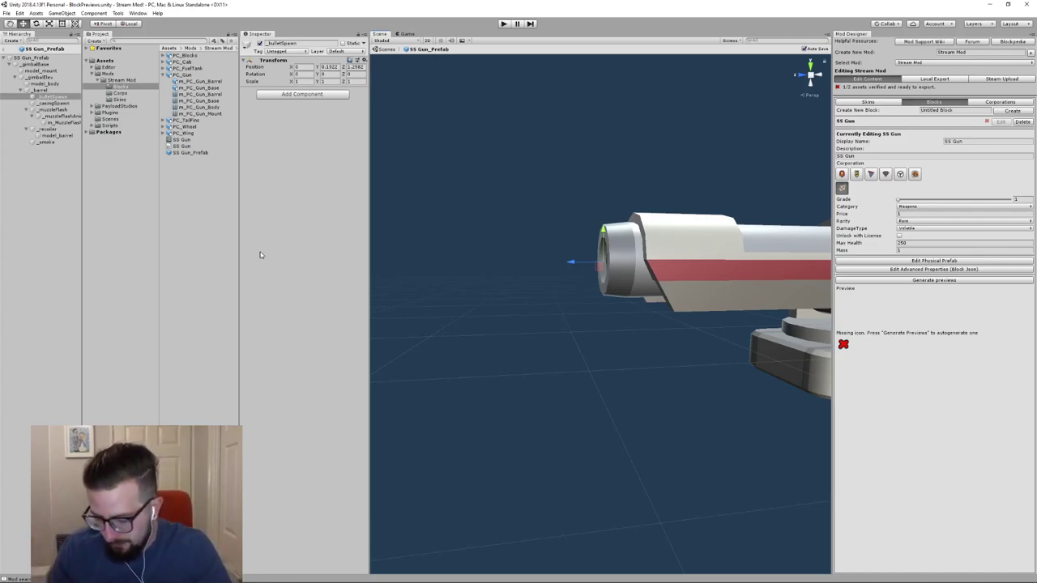
key(f)
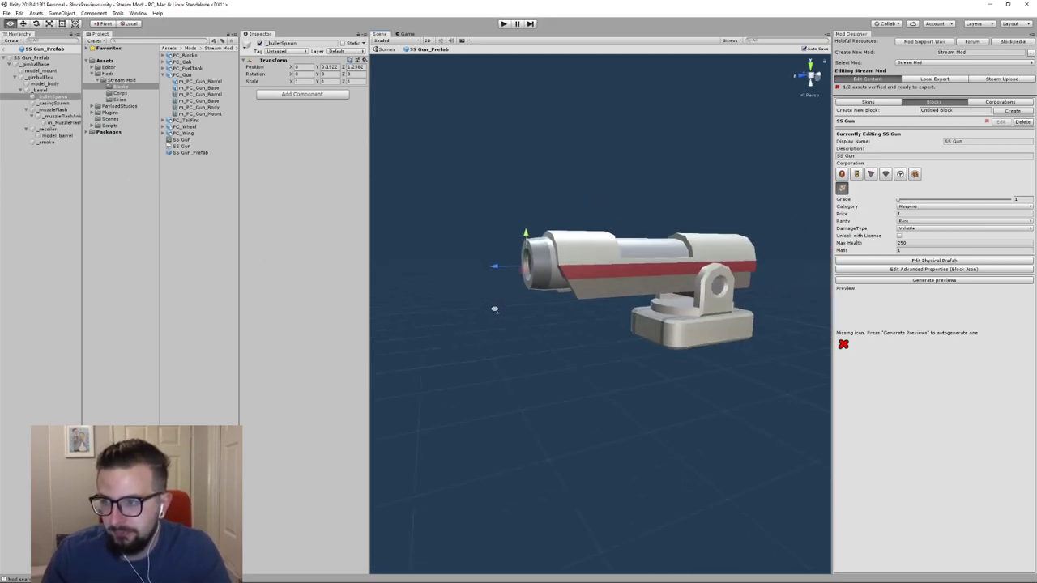
alt+drag(492, 308, 547, 240)
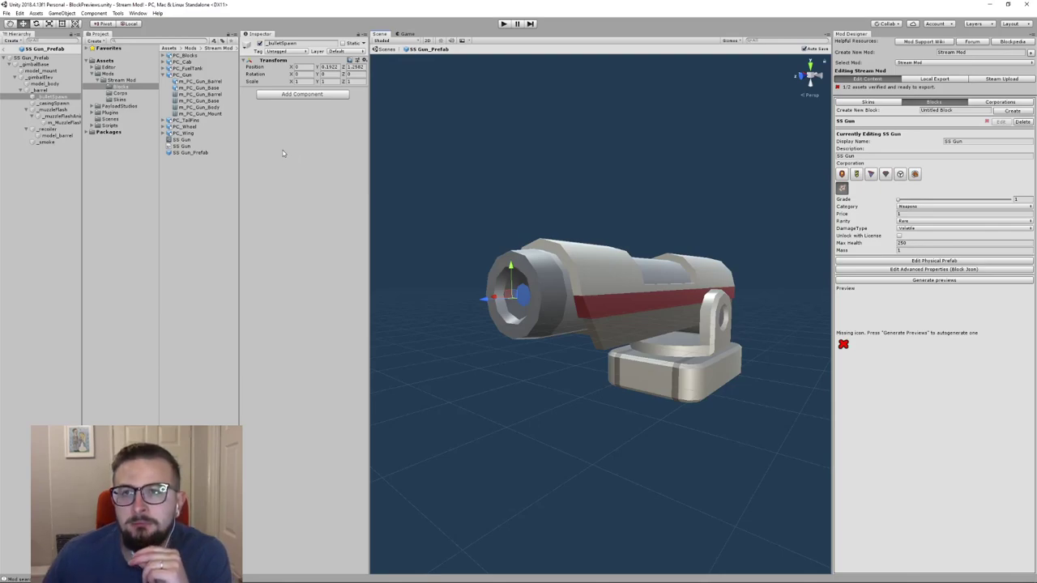
Move the _casingSpawn object up about 0.3 units and forward about 0.42 units into the cut-out on top of the gun body
mouse_move(28, 579)
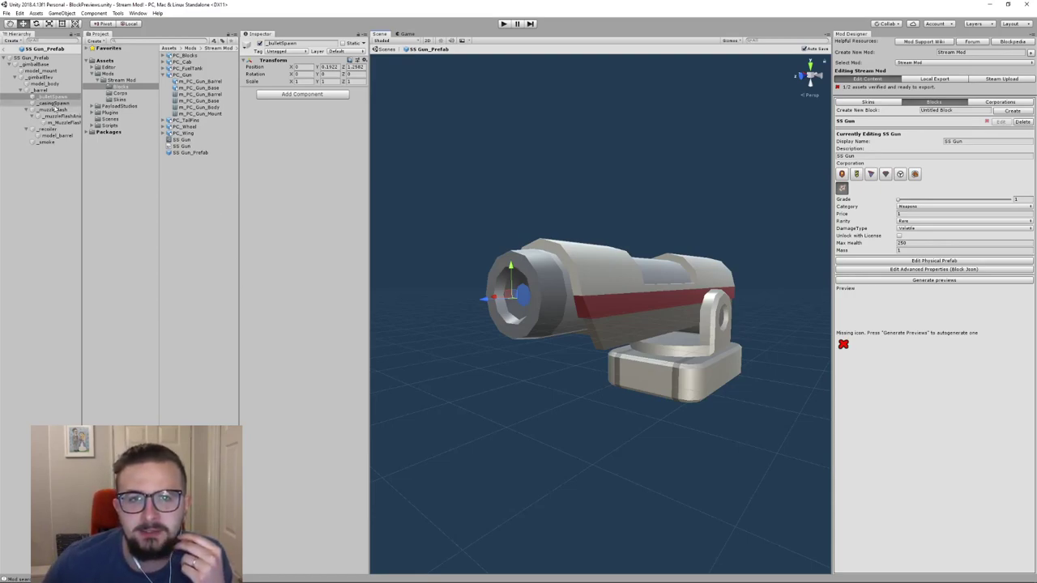
click(53, 103)
key(f)
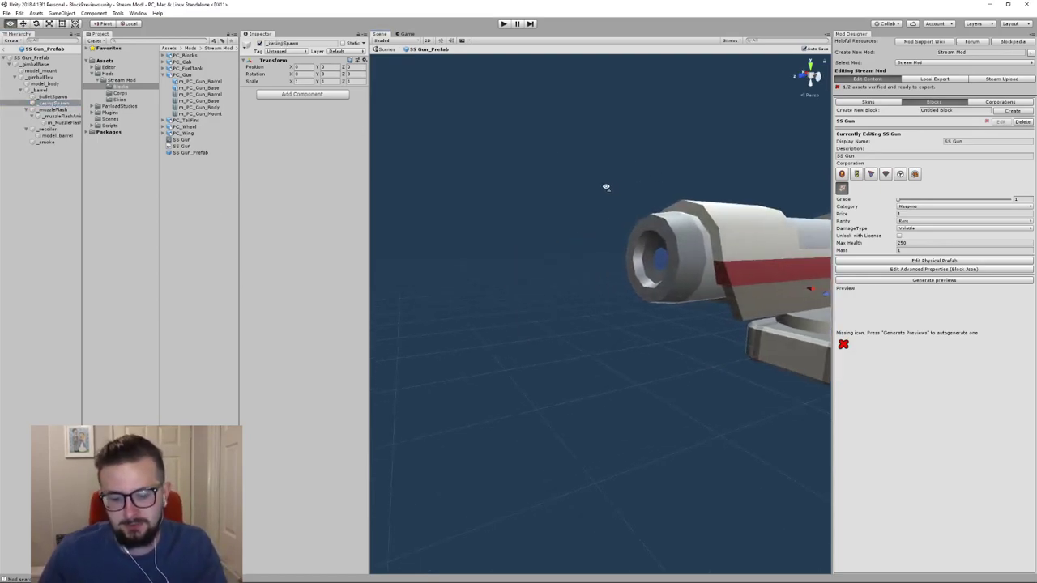
key(f)
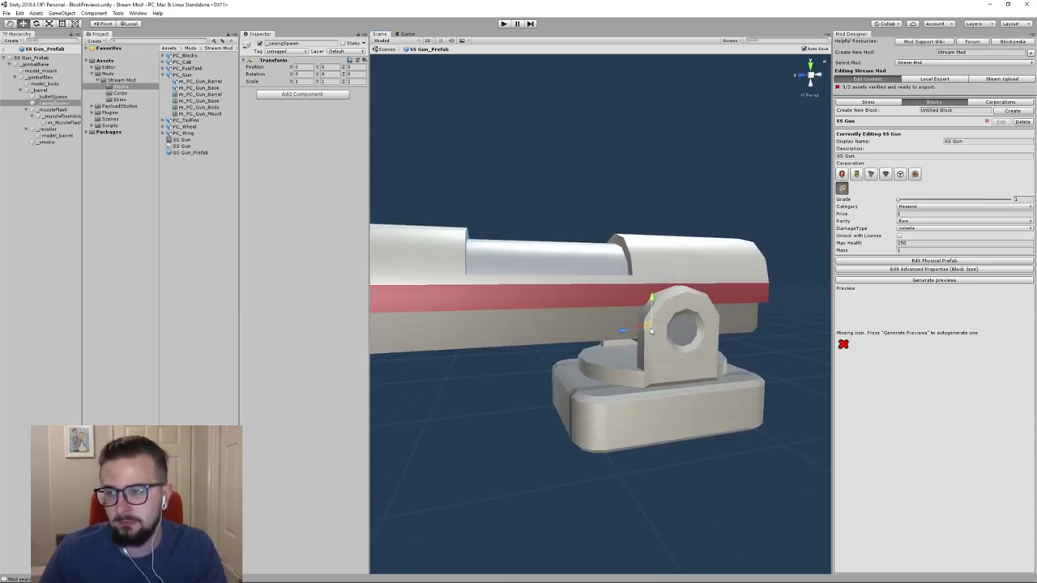
drag(650, 330, 523, 257)
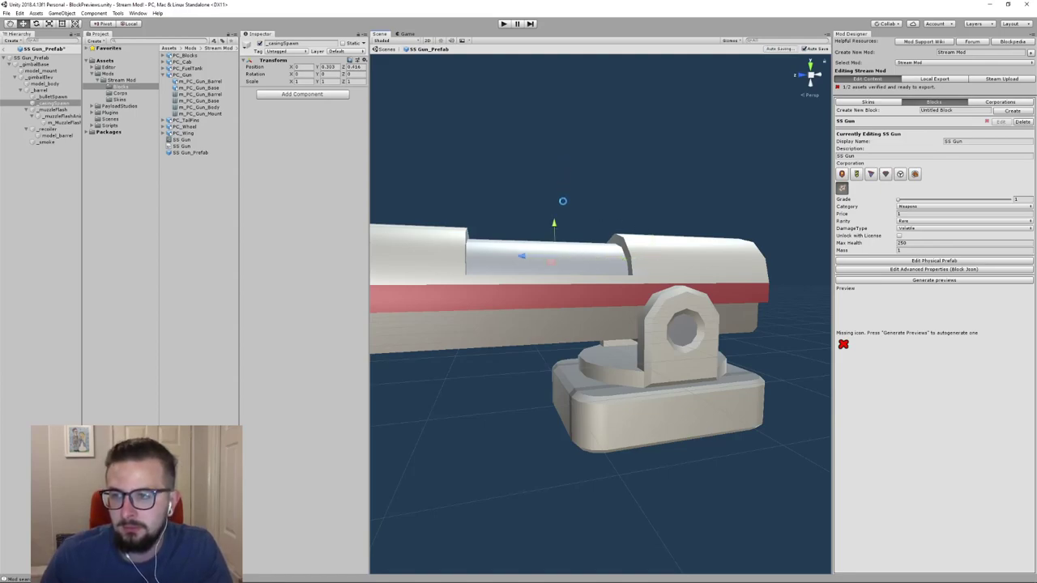
Slide _casingSpawn back along the Z axis to about 0.19, near the rear edge of the body cut-out
alt+drag(537, 205, 496, 305)
key(f)
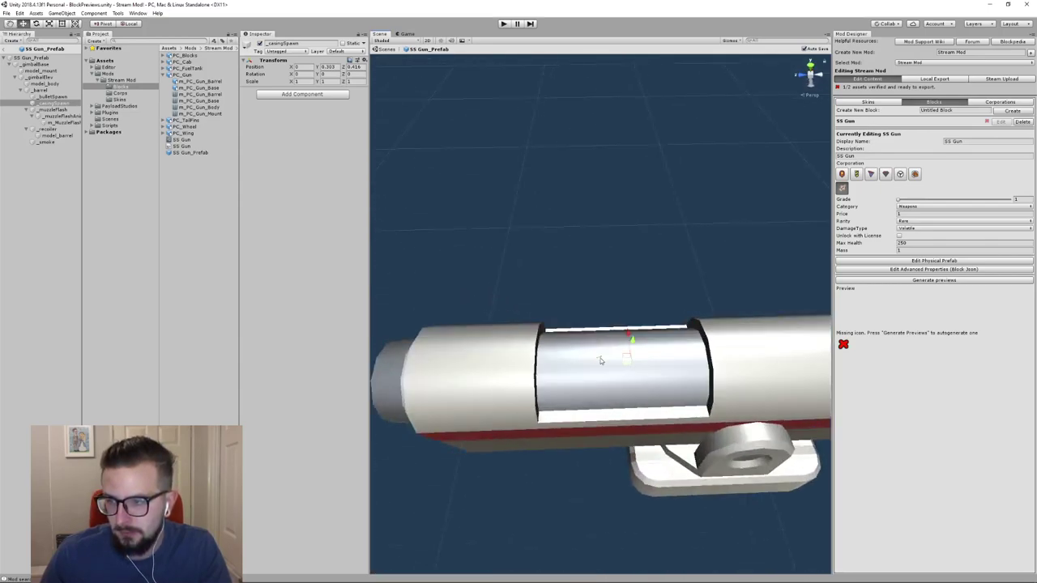
drag(604, 362, 556, 361)
drag(647, 362, 667, 364)
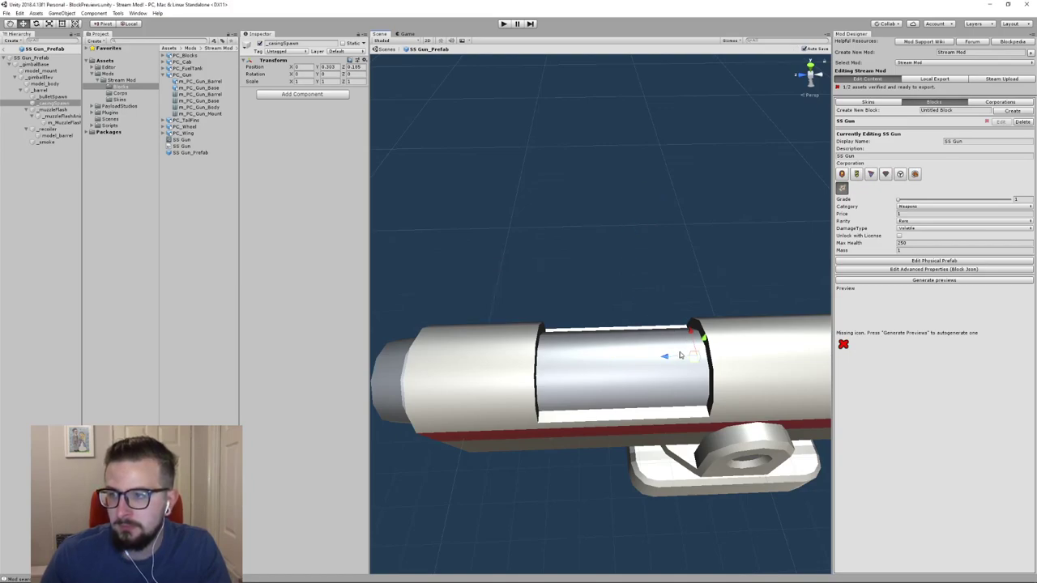
middle_drag(667, 354, 636, 355)
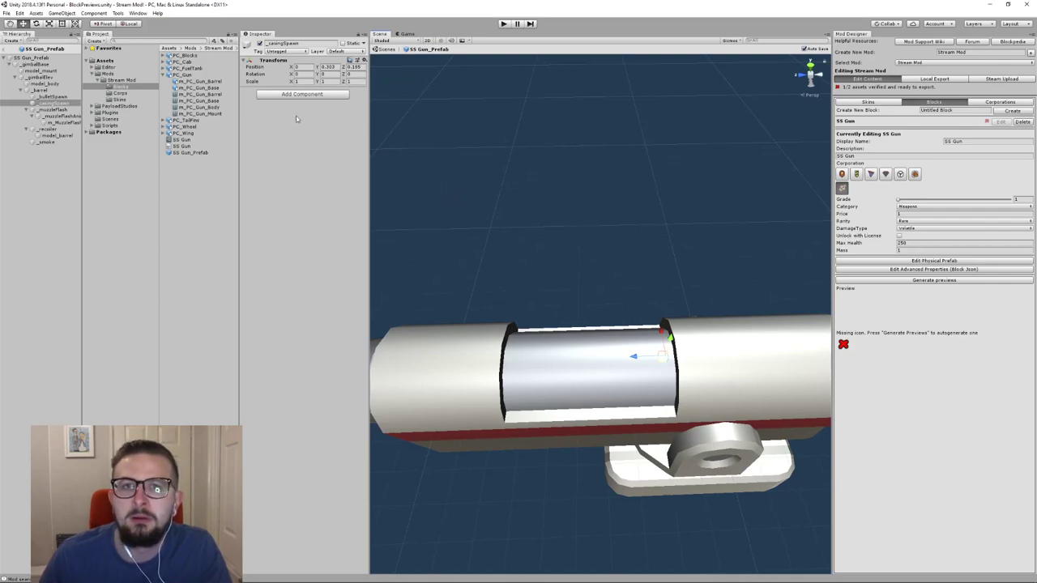
Rotate _casingSpawn about -92 degrees around the X axis so its forward direction points upward
click(36, 23)
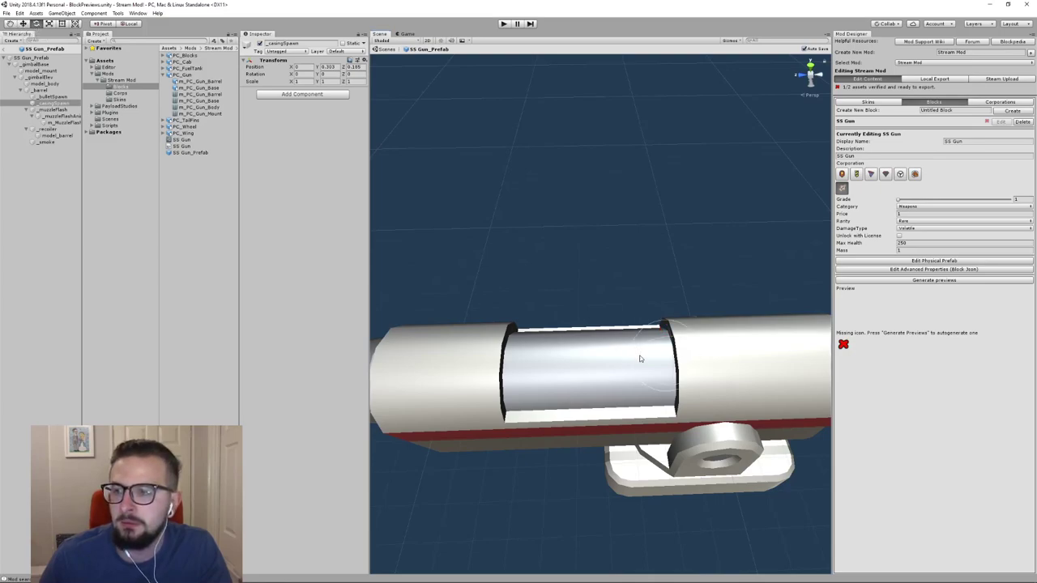
alt+drag(602, 267, 692, 406)
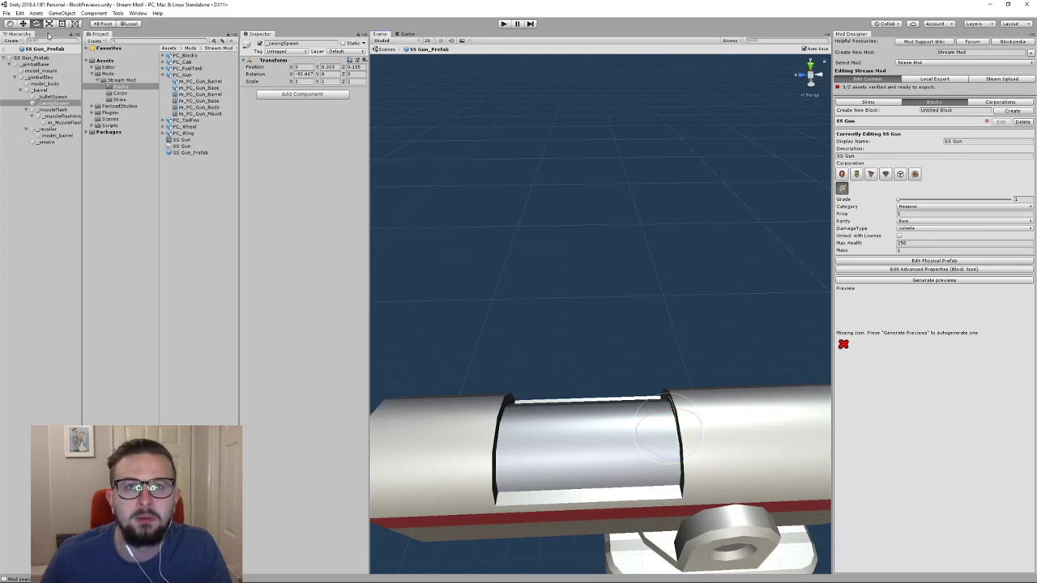
click(23, 24)
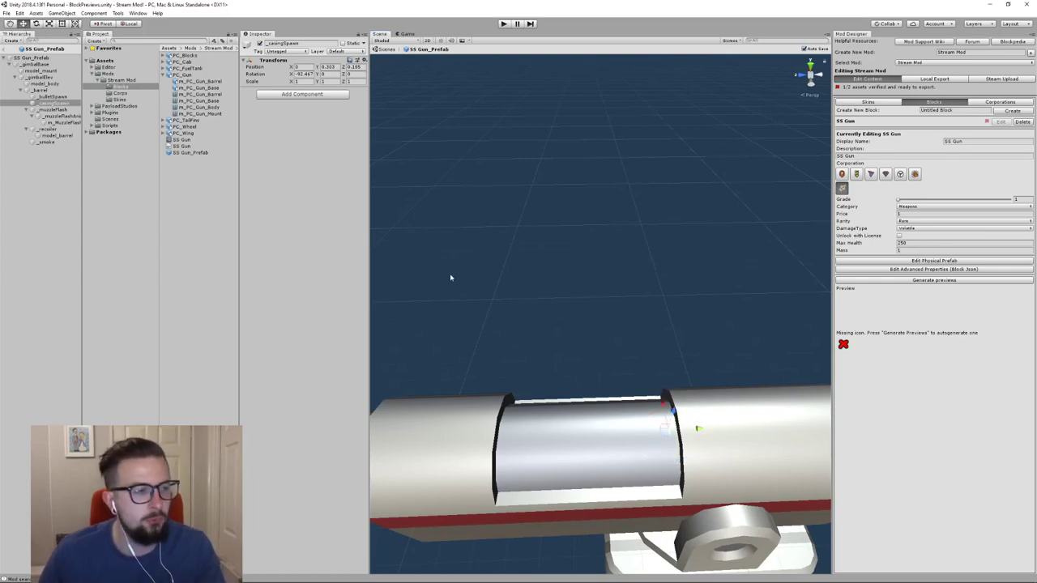
scroll(438, 279, down, 5)
alt+drag(491, 294, 545, 250)
scroll(477, 248, up, 3)
scroll(546, 250, down, 3)
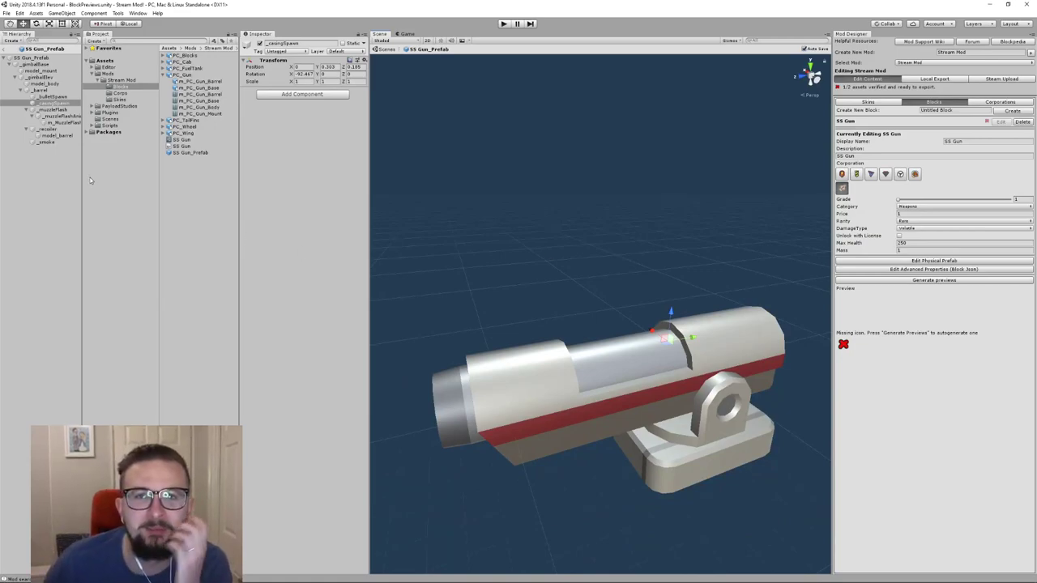
Position the _muzzleFlash object in the centre of the muzzle opening, at about 0.193 in Y and 1.257 in Z
click(53, 109)
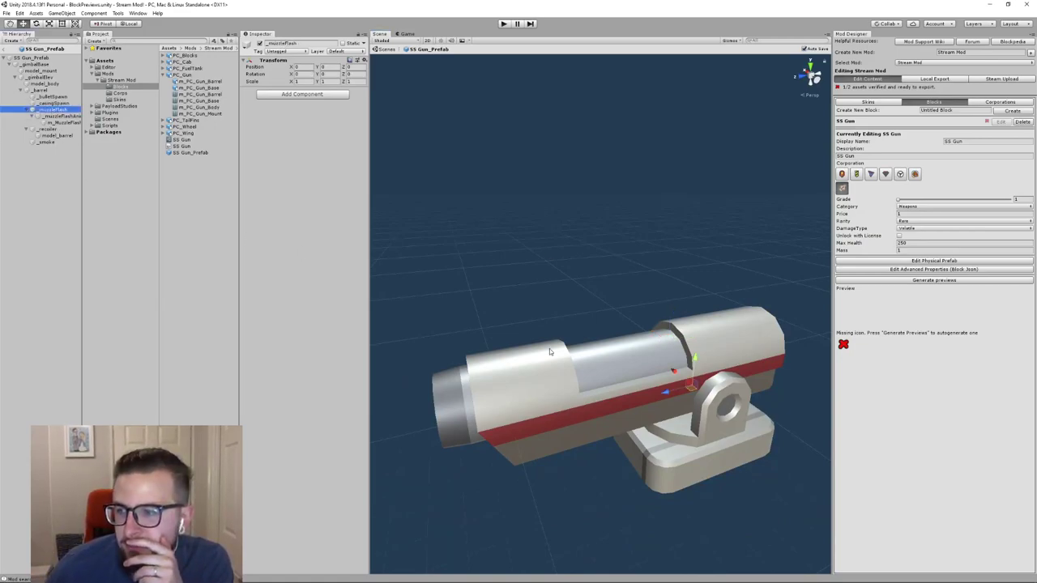
middle_drag(592, 251, 603, 259)
drag(686, 400, 461, 461)
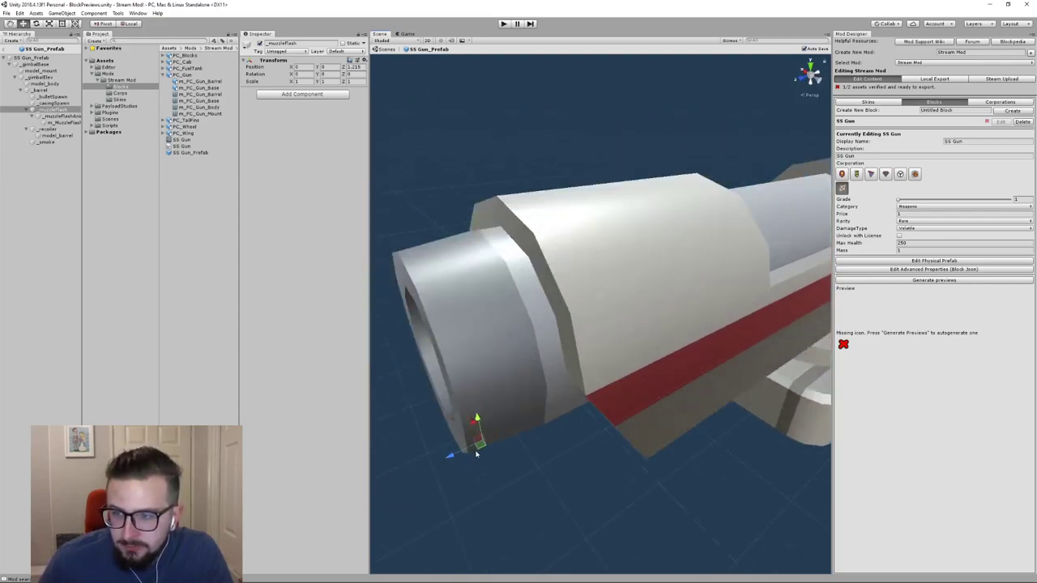
alt+drag(466, 458, 475, 438)
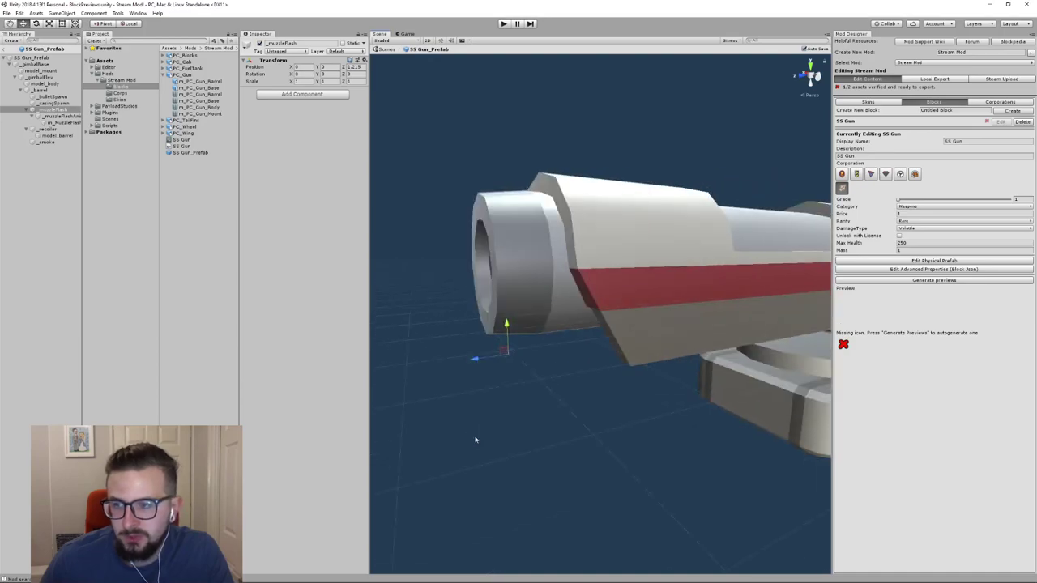
drag(504, 334, 526, 370)
scroll(528, 370, up, 3)
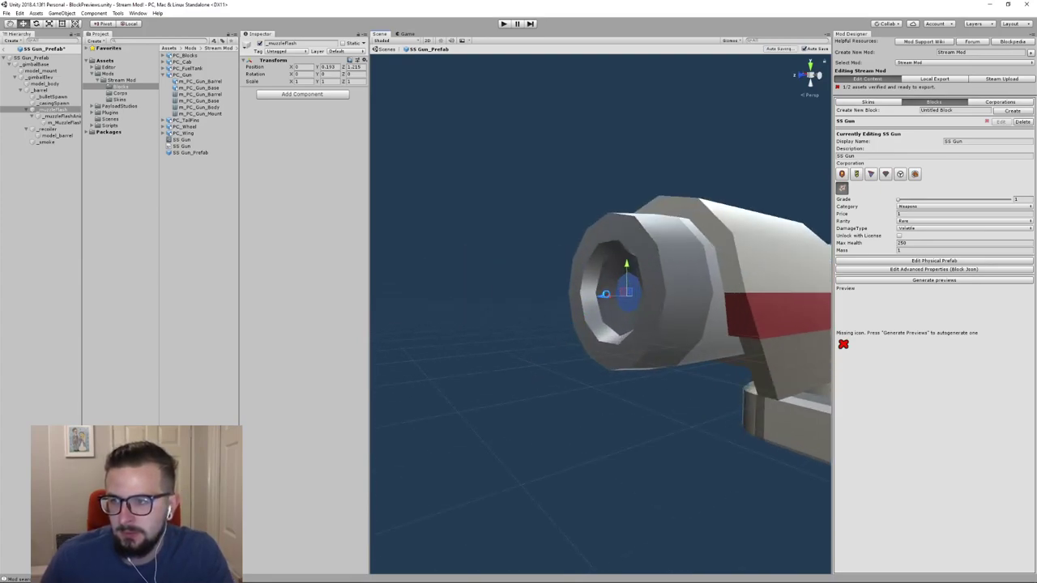
drag(605, 296, 597, 300)
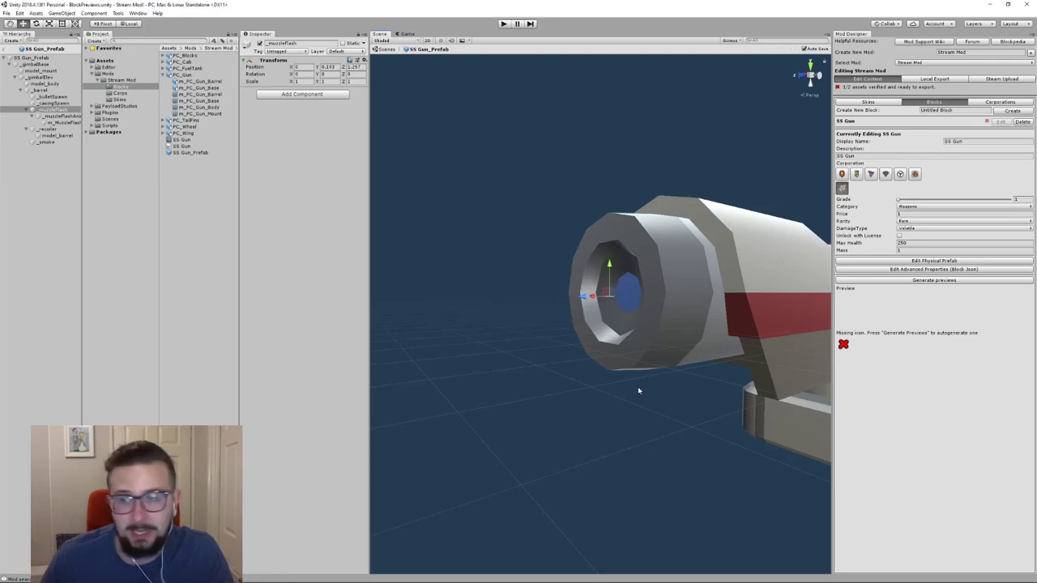
right_drag(640, 389, 598, 370)
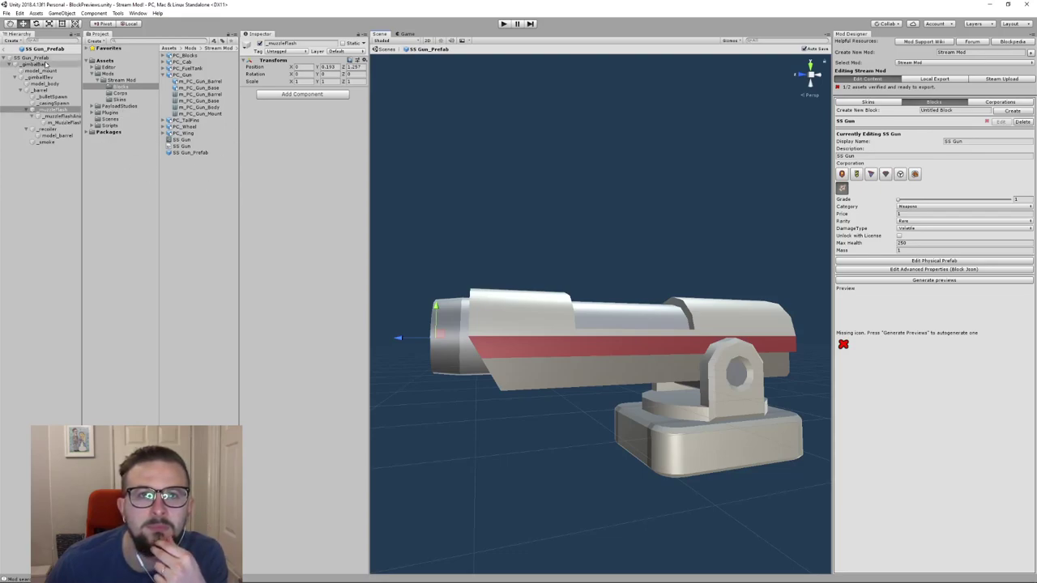
Add a Box Collider component to the root SS Gun_Prefab object
click(41, 64)
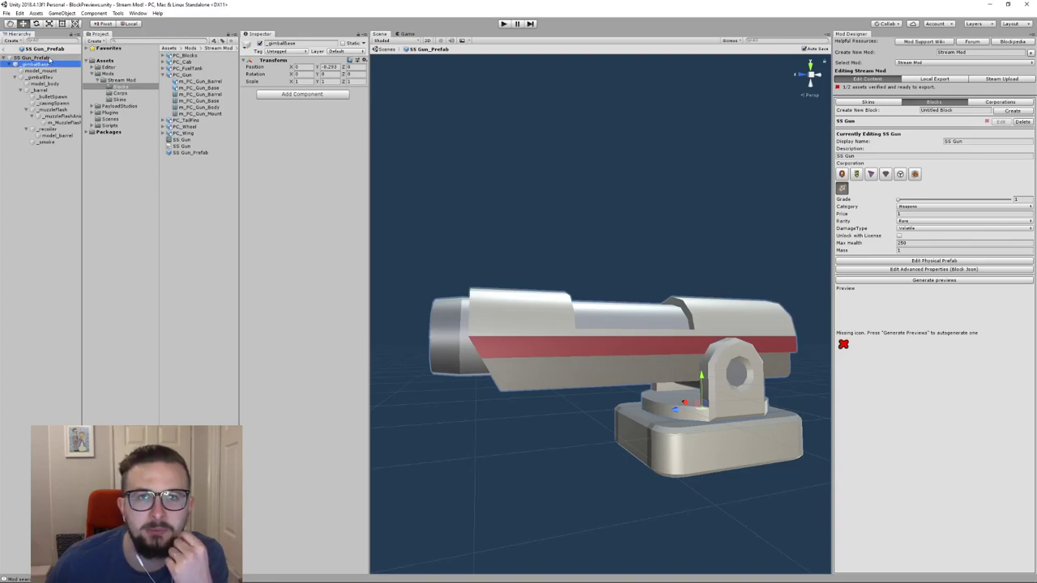
click(47, 58)
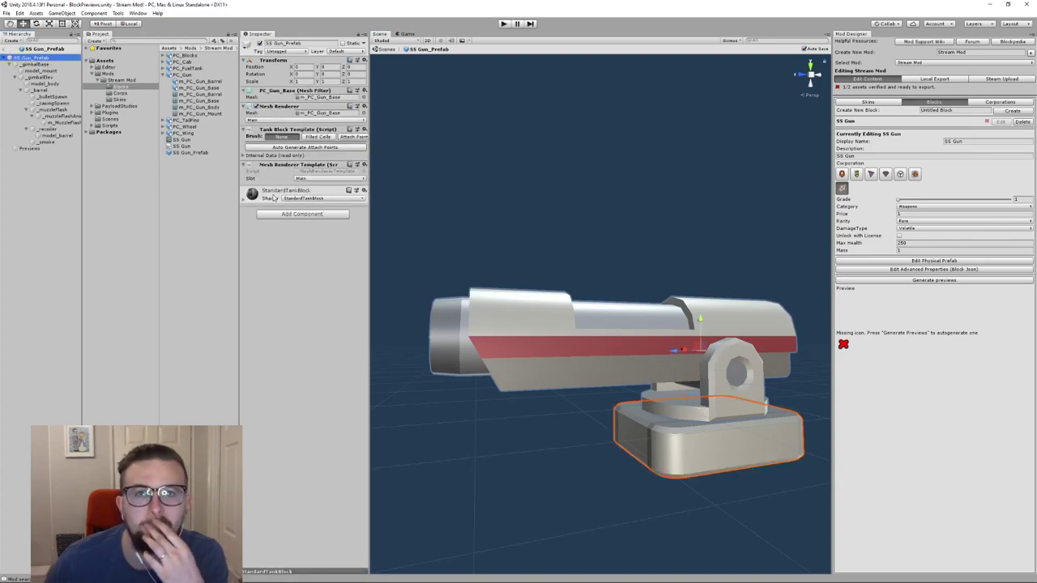
alt+drag(451, 189, 521, 197)
scroll(524, 199, down, 2)
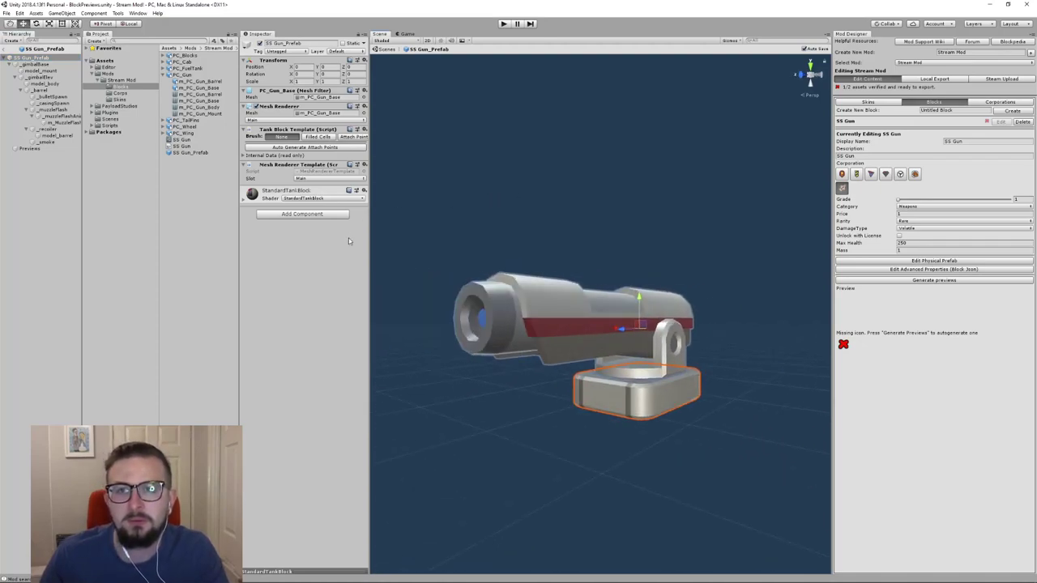
click(315, 215)
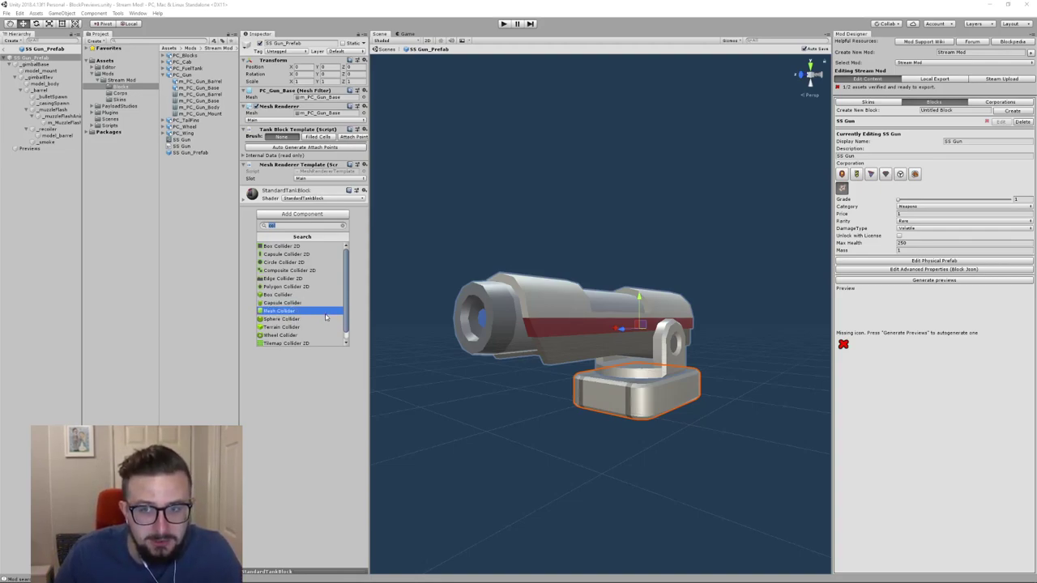
click(324, 297)
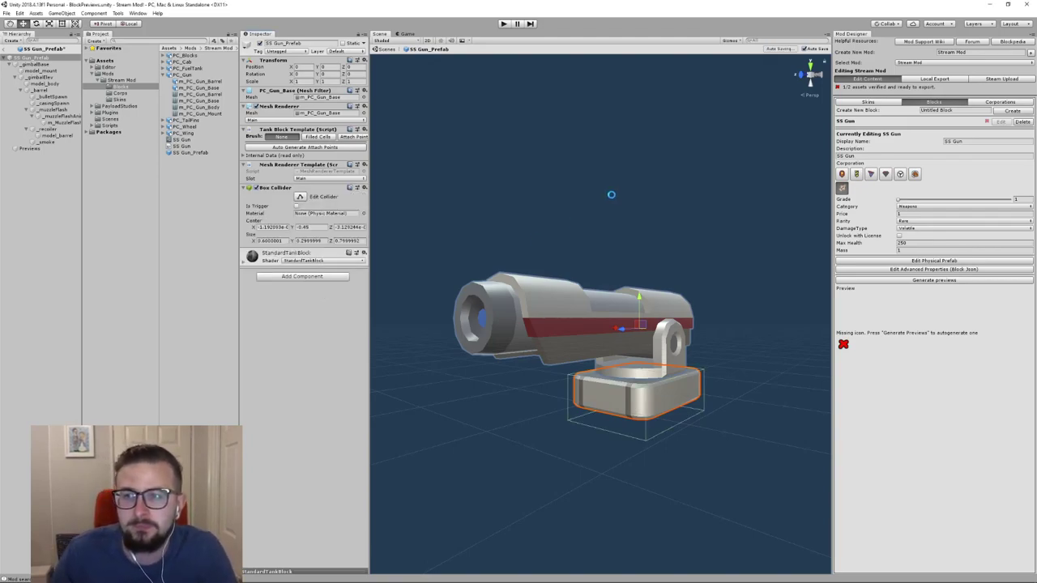
Extend the root Box Collider forward to about 1.49 in Z and upward to about 0.89 in Y so it surrounds the barrel
click(299, 197)
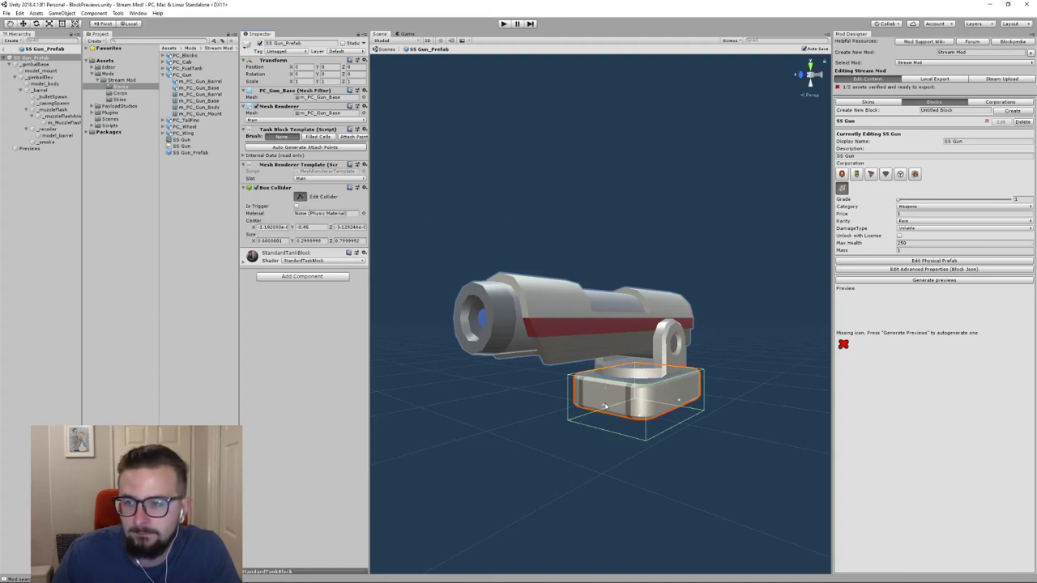
drag(604, 406, 554, 425)
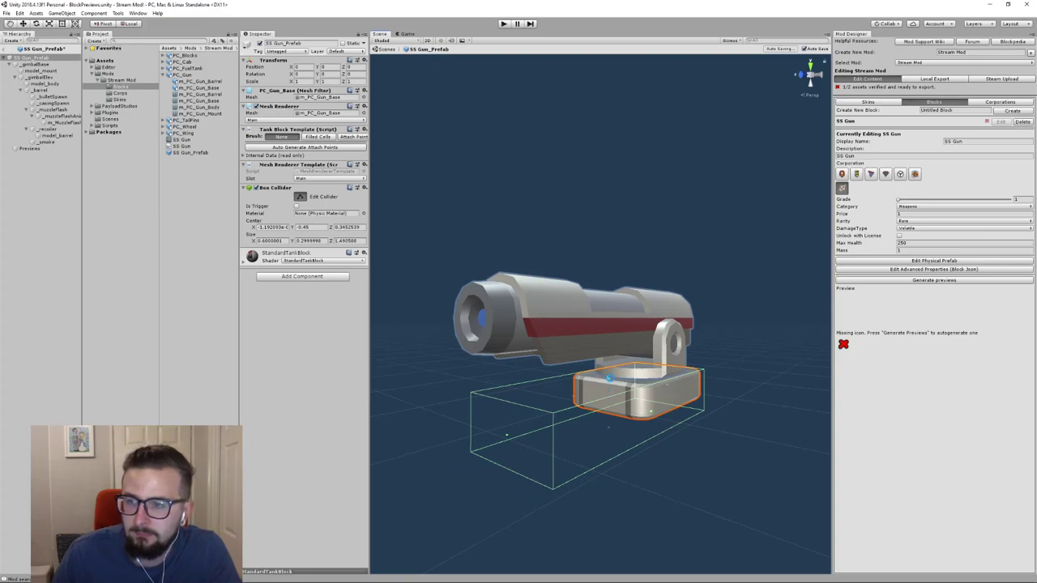
drag(609, 377, 607, 286)
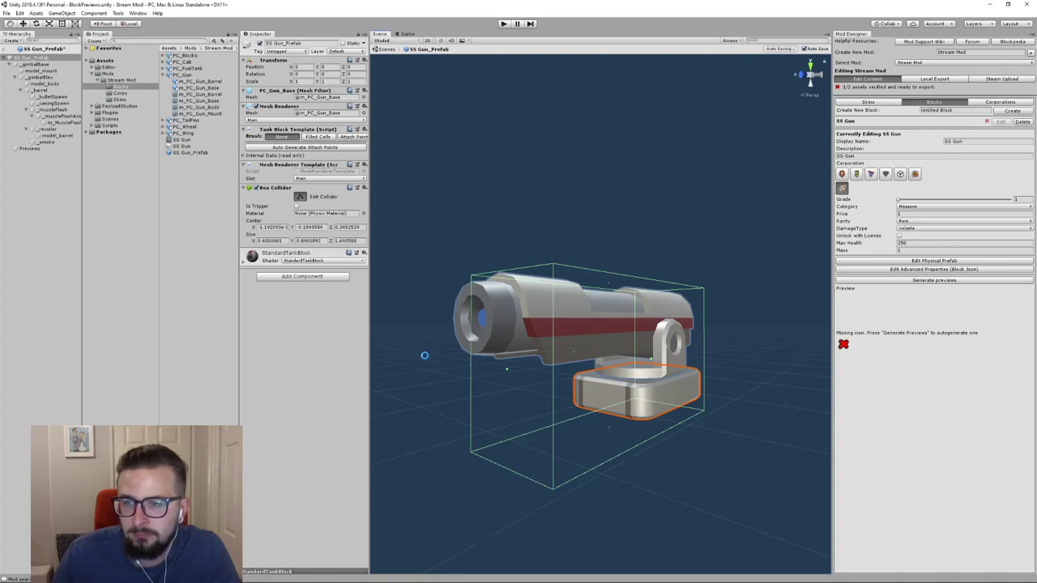
Extend the collider's rear face to about 1.52 total length in Z and raise its lower face to the base's underside, about 0.79 in Y
alt+drag(421, 359, 682, 390)
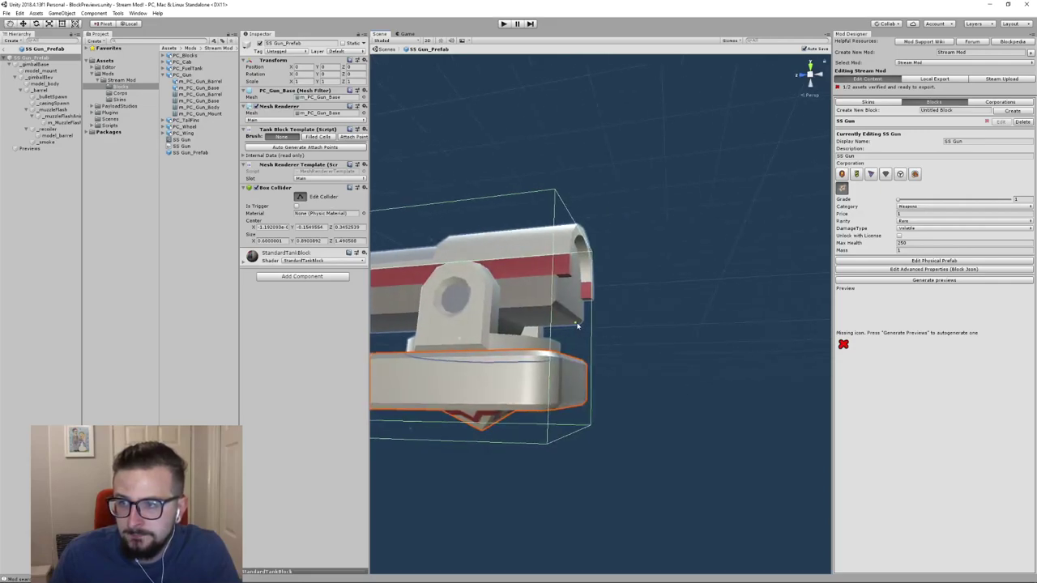
drag(578, 325, 590, 333)
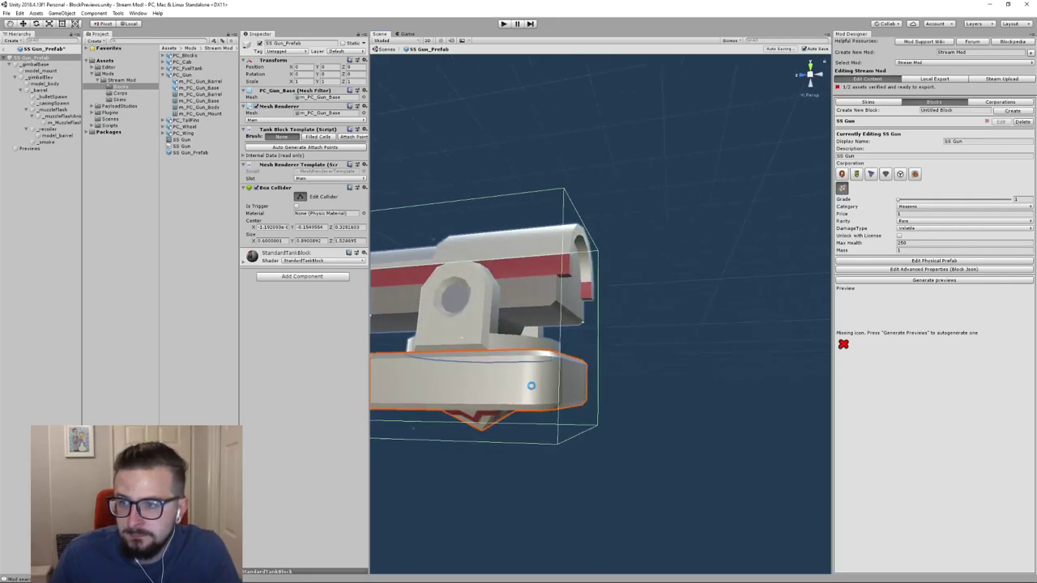
alt+drag(490, 402, 517, 447)
scroll(516, 446, up, 5)
scroll(516, 446, down, 8)
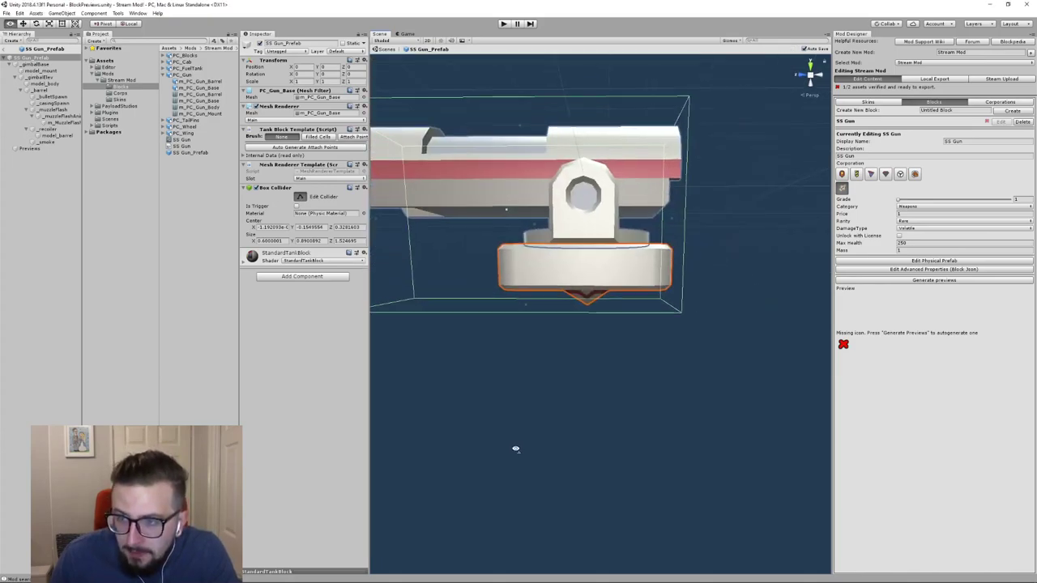
drag(527, 307, 526, 290)
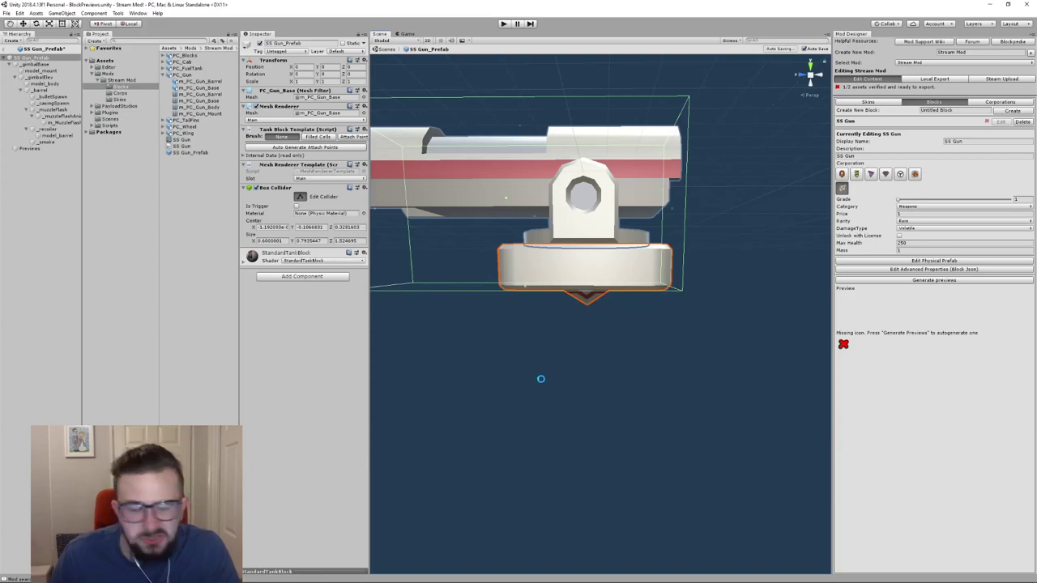
Extend the collider's front face to the muzzle end, for a total length of about 1.67 in Z
alt+drag(560, 338, 540, 278)
scroll(543, 354, down, 3)
scroll(573, 337, up, 5)
scroll(597, 348, up, 3)
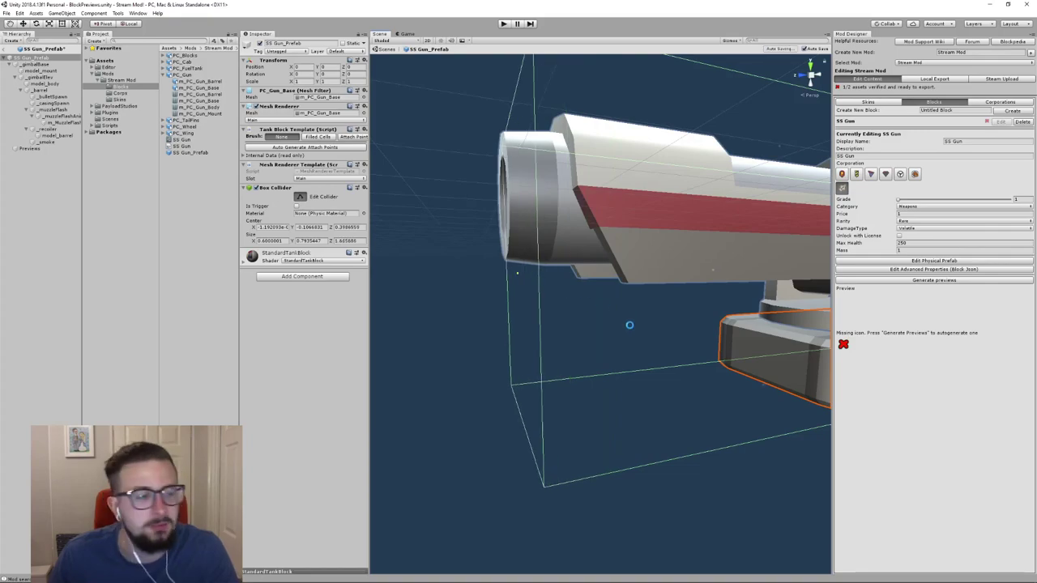
scroll(625, 325, down, 3)
alt+drag(619, 325, 629, 323)
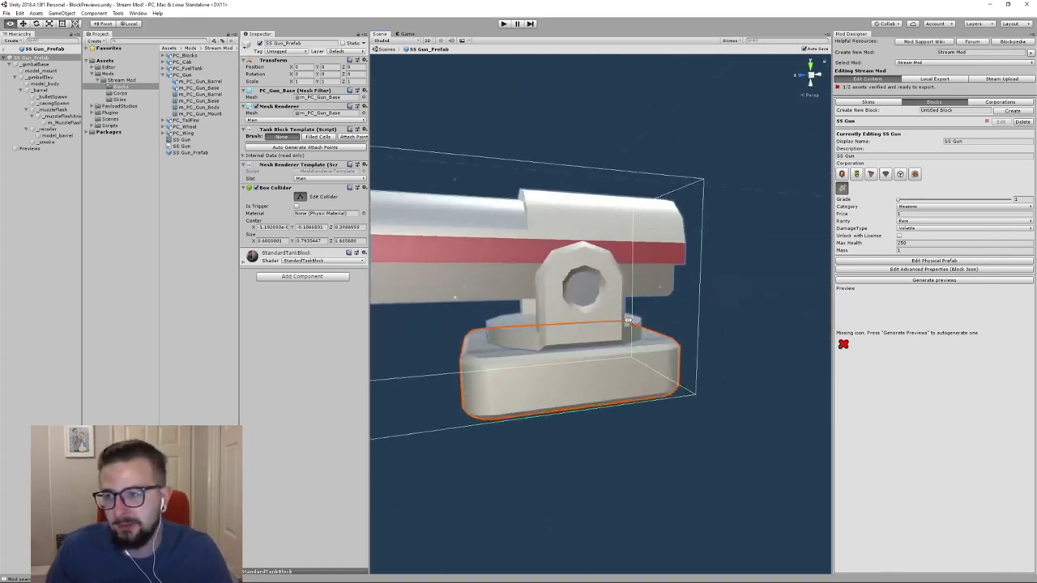
scroll(628, 323, down, 3)
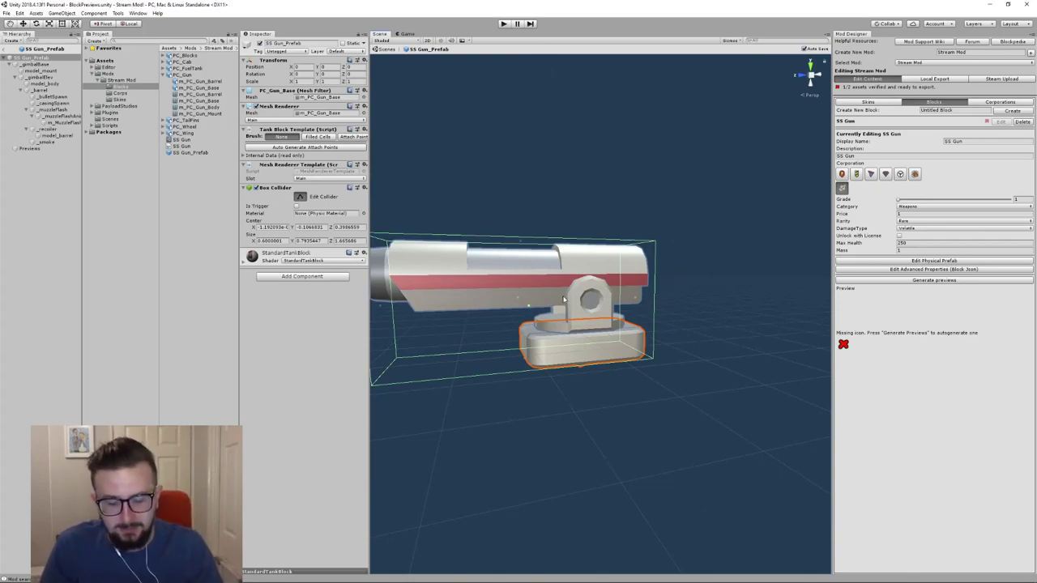
alt+drag(569, 236, 575, 164)
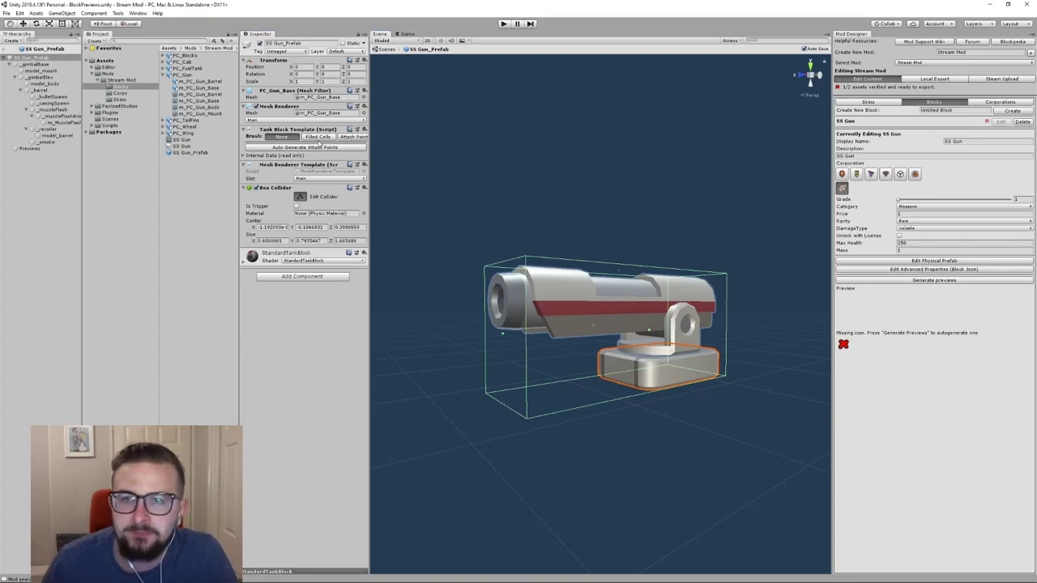
Fill a second cell in front of the base cell and turn on an attach point on the underside of the base
click(318, 136)
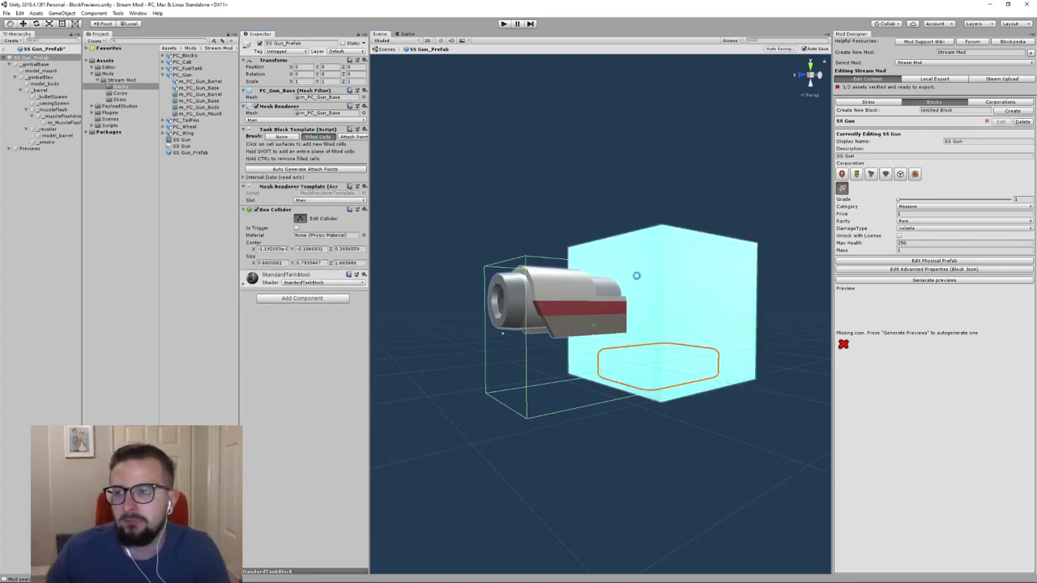
click(630, 299)
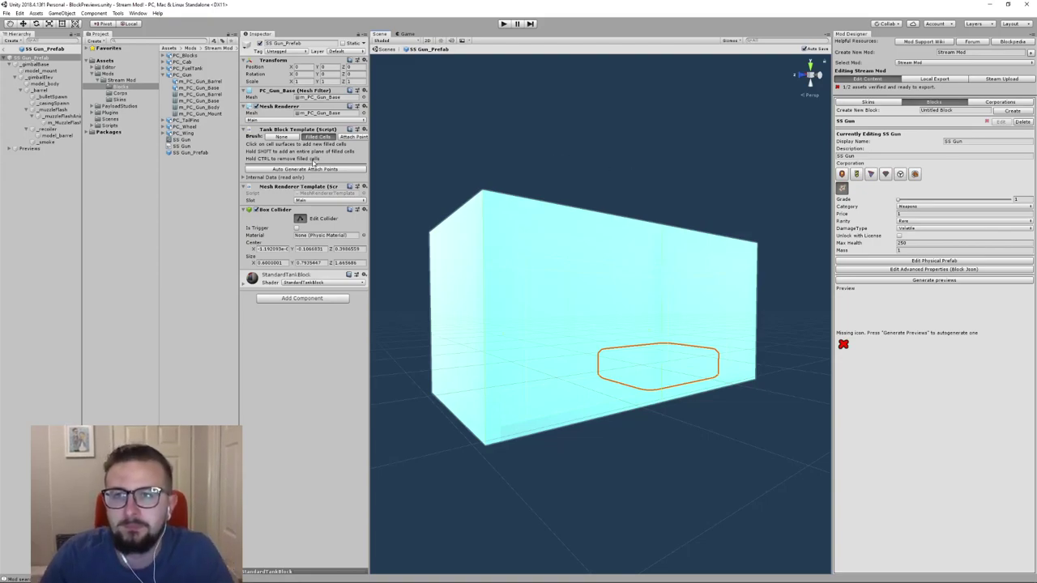
click(351, 136)
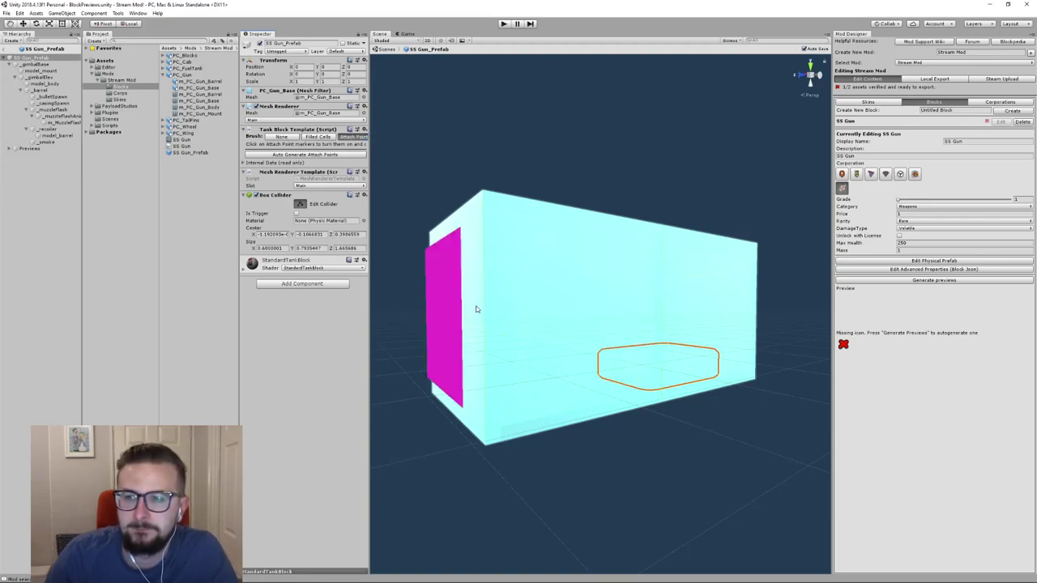
alt+drag(673, 499, 576, 482)
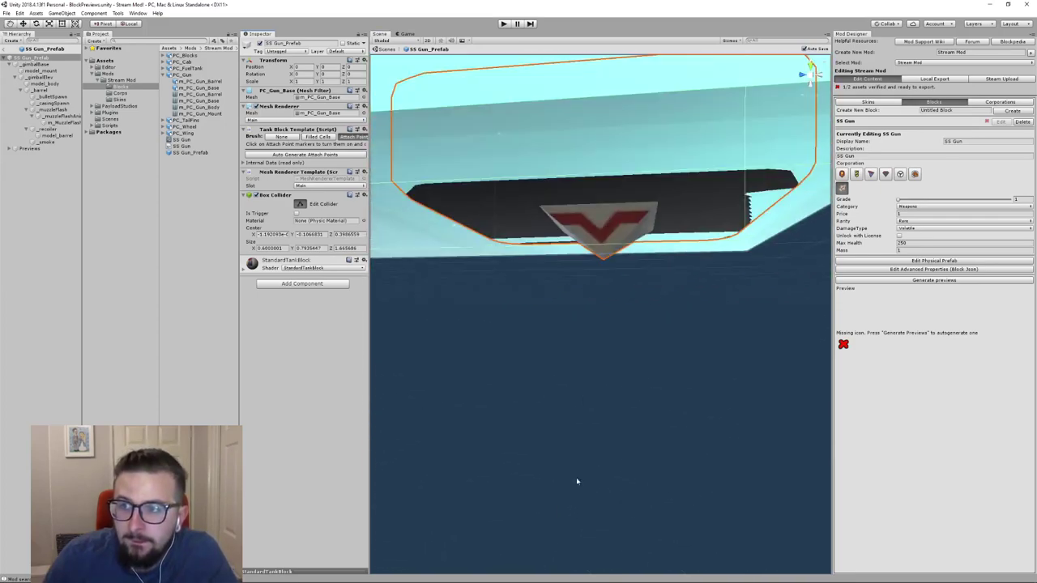
alt+drag(590, 226, 581, 293)
key(f)
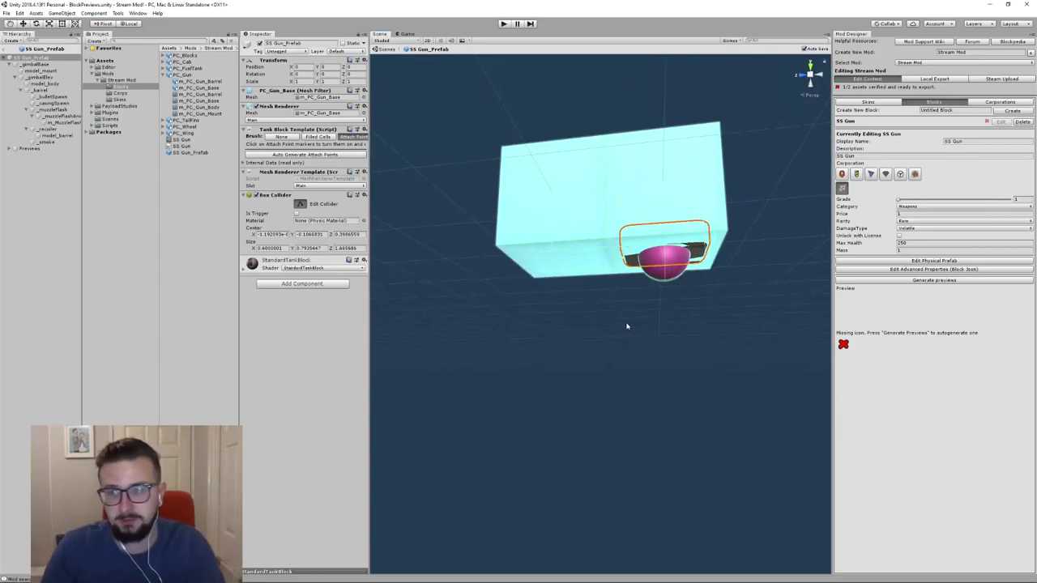
click(660, 264)
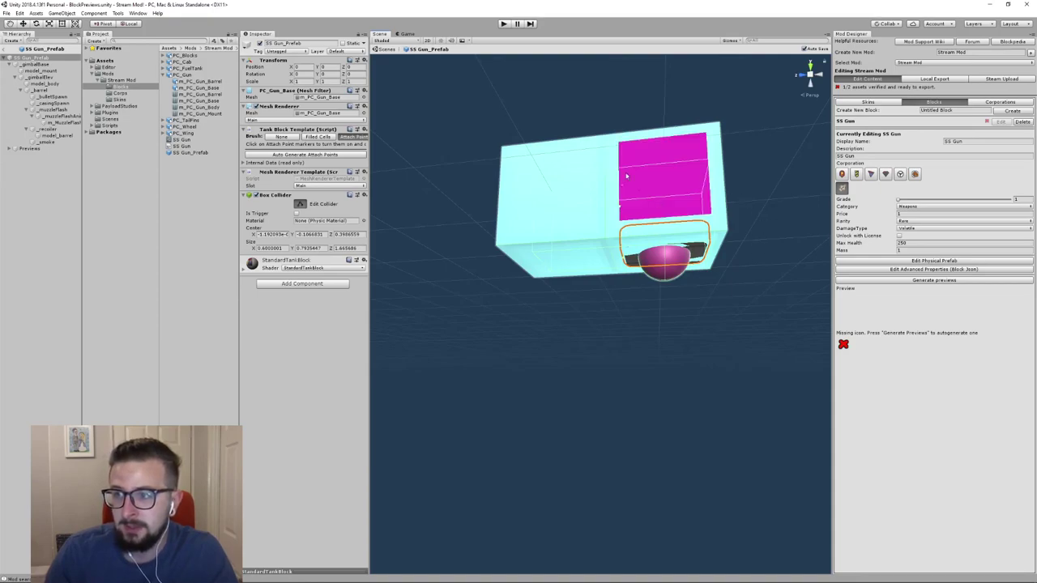
Try adding extra filled cells and a whole plane of cells to the block, and remove the additions again
alt+drag(743, 254, 615, 189)
click(321, 137)
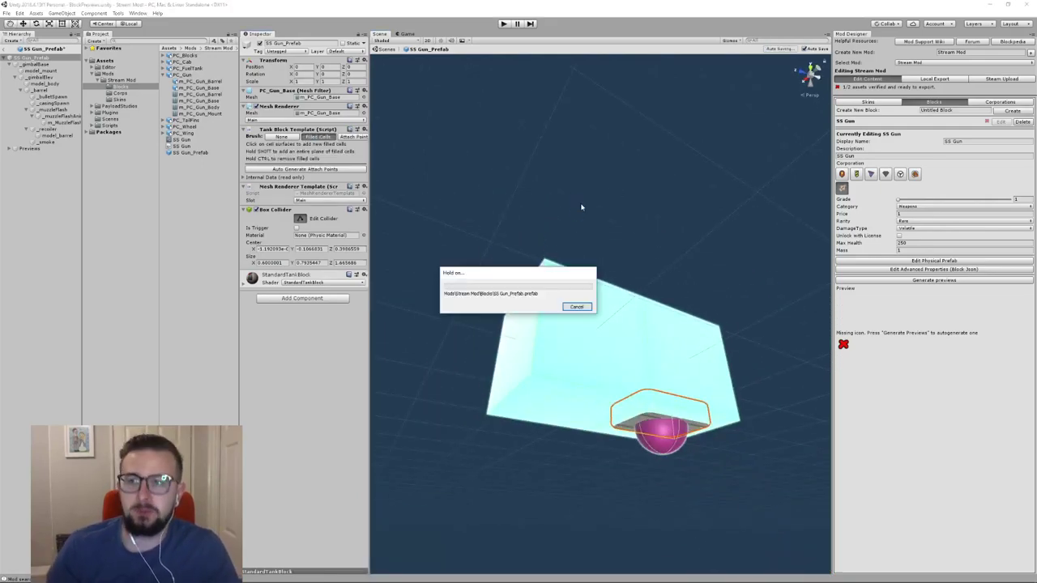
alt+drag(581, 202, 562, 328)
click(563, 328)
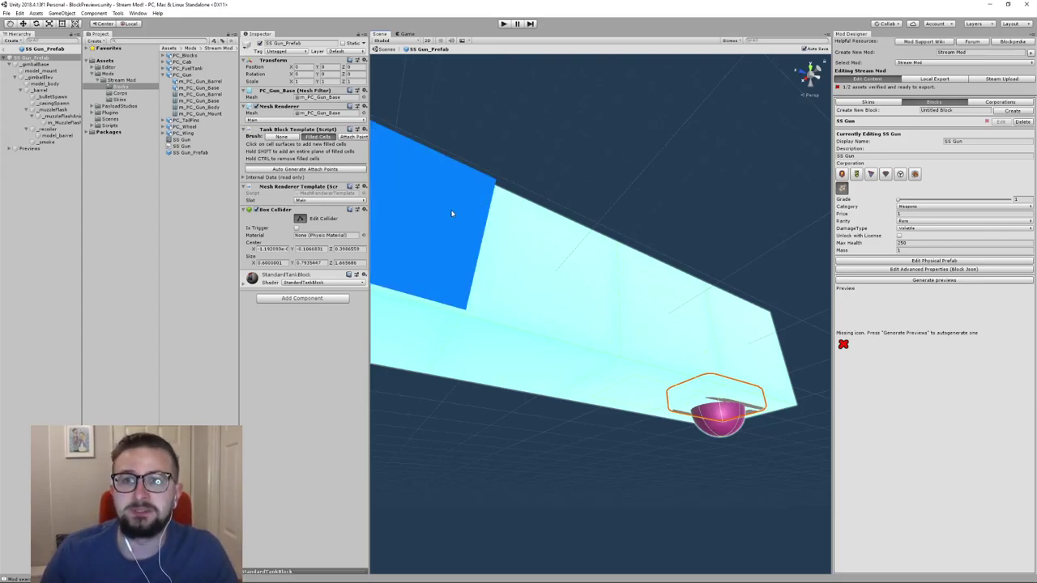
shift+click(451, 215)
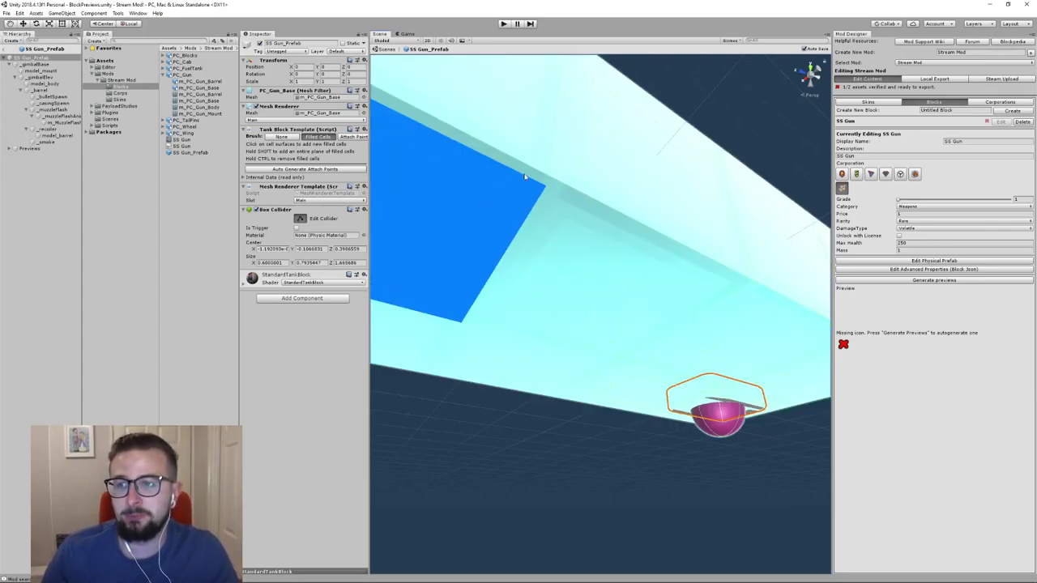
ctrl+click(471, 189)
ctrl+click(583, 213)
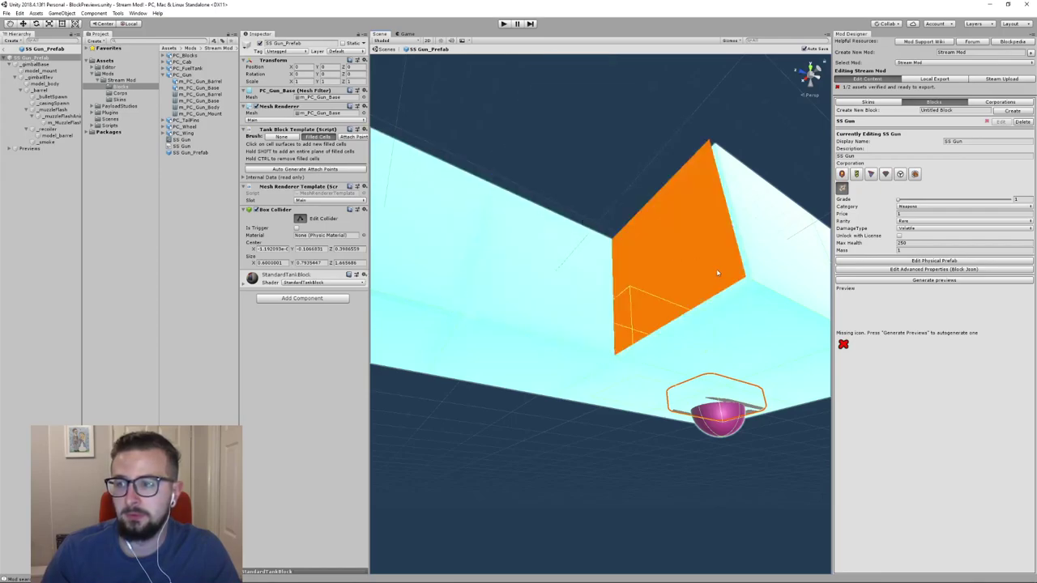
ctrl+click(717, 274)
ctrl+click(502, 275)
ctrl+click(479, 280)
ctrl+click(774, 292)
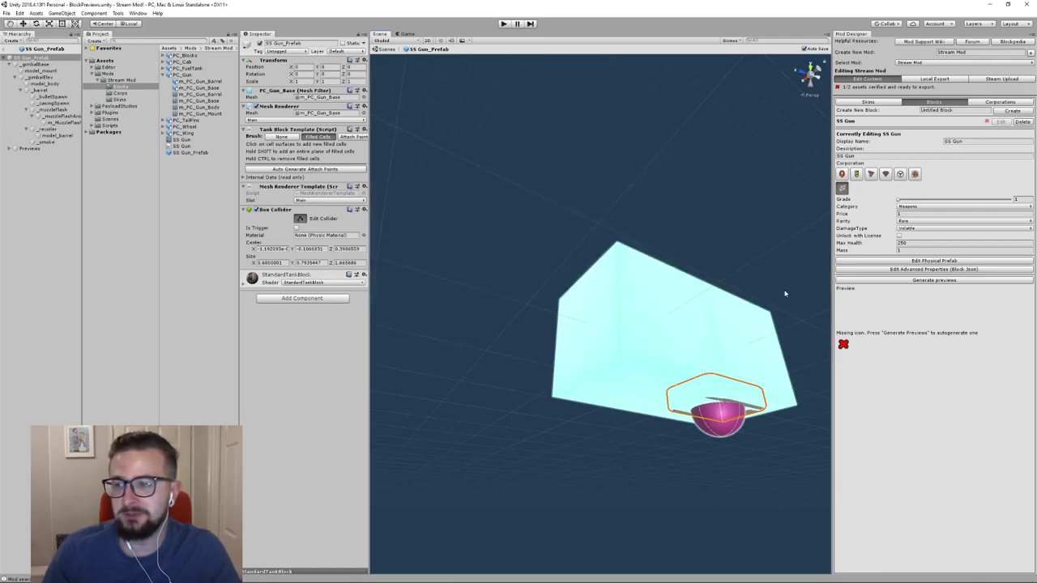
Try adding and removing single cells at the front and side, restoring the two-cell layout along the barrel
key(d)
right_drag(669, 190, 669, 194)
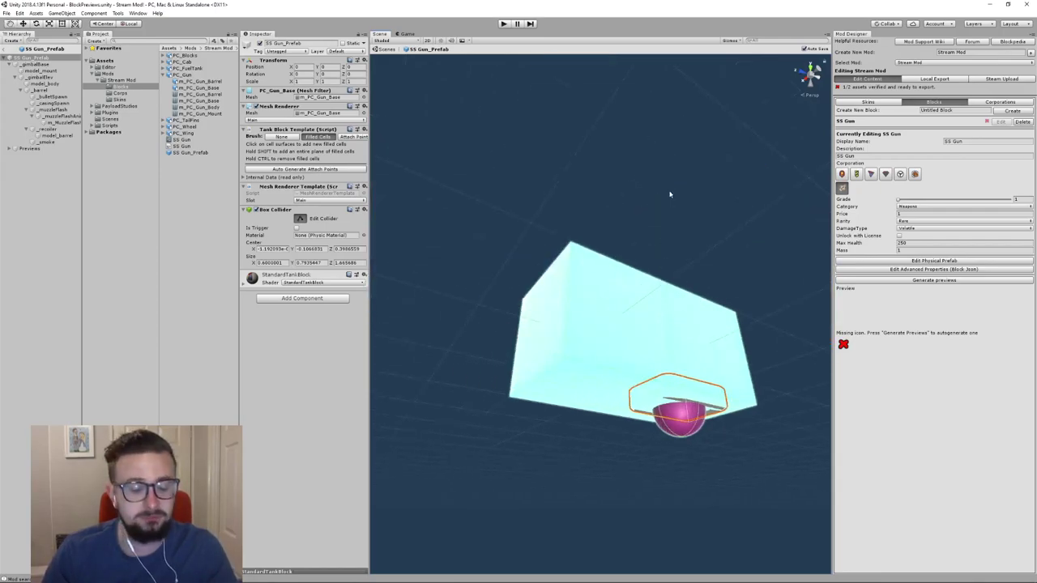
click(528, 293)
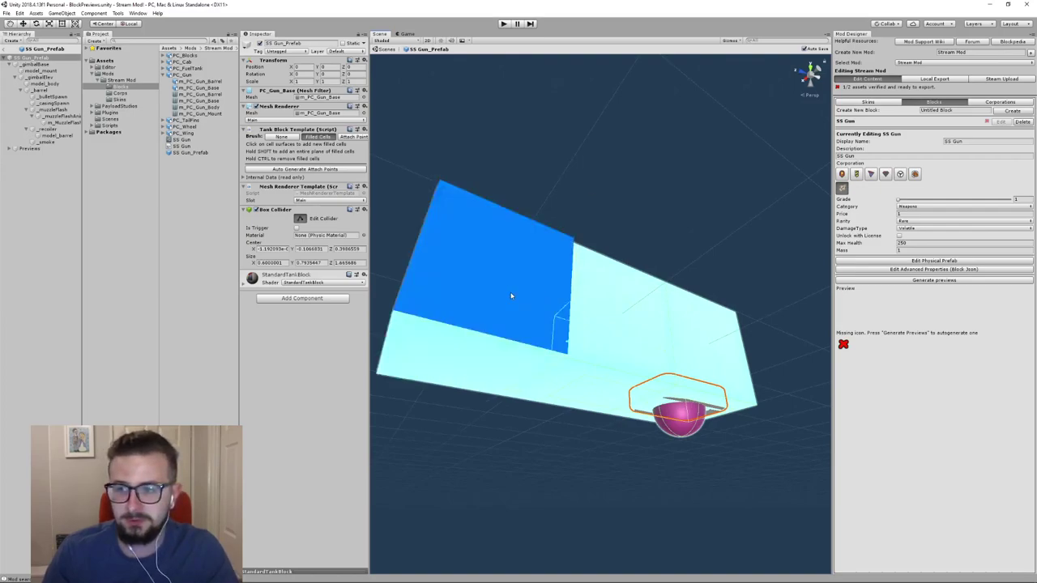
ctrl+click(511, 295)
ctrl+click(511, 300)
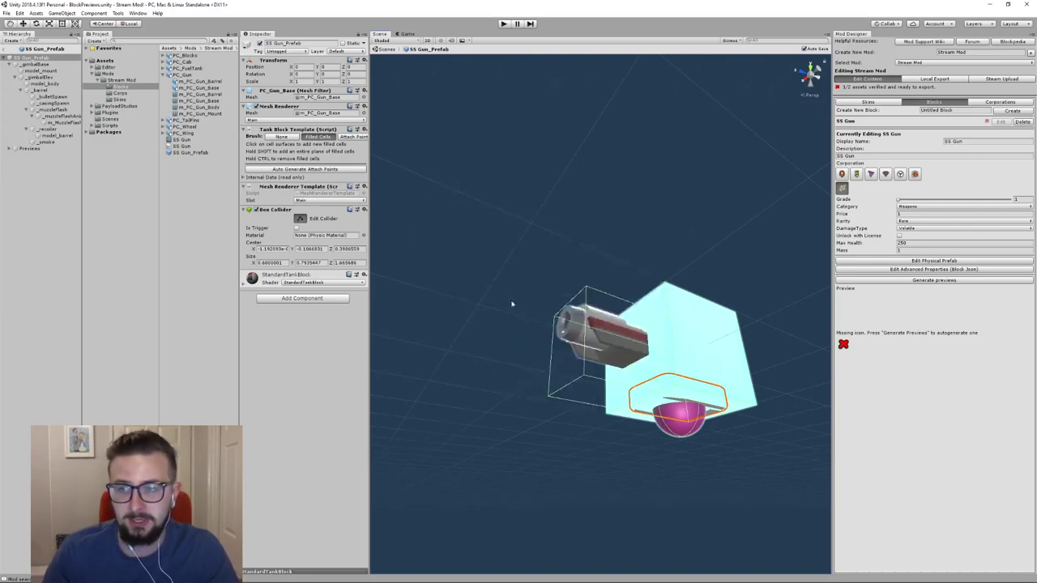
click(600, 324)
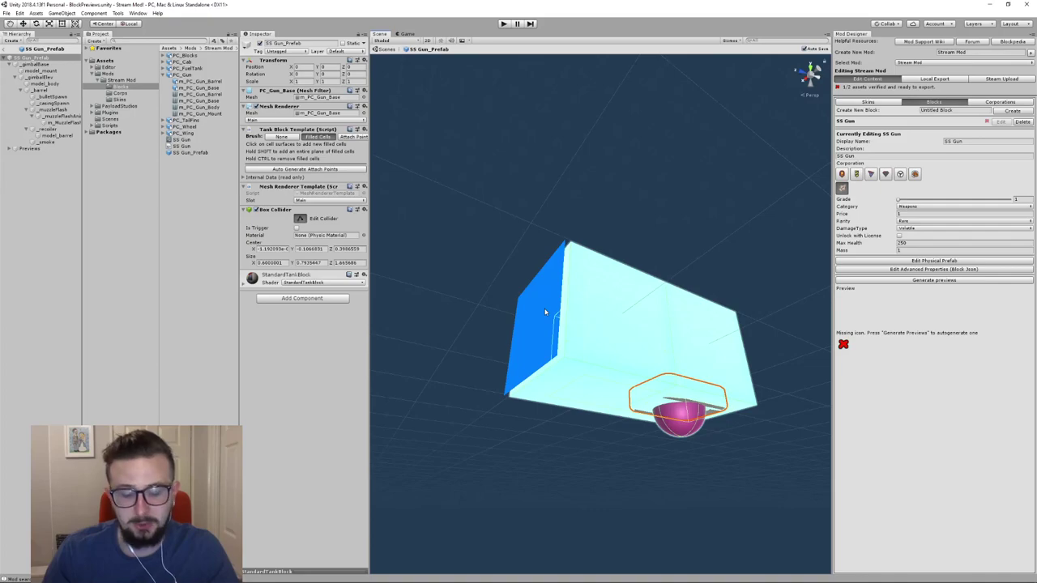
click(545, 312)
click(616, 243)
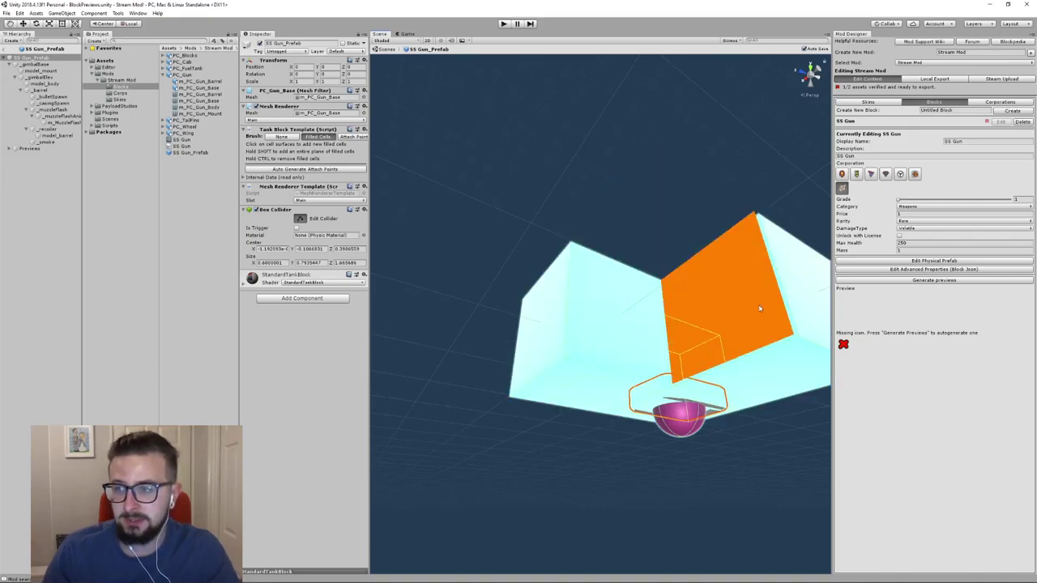
ctrl+click(760, 308)
click(597, 305)
ctrl+click(755, 319)
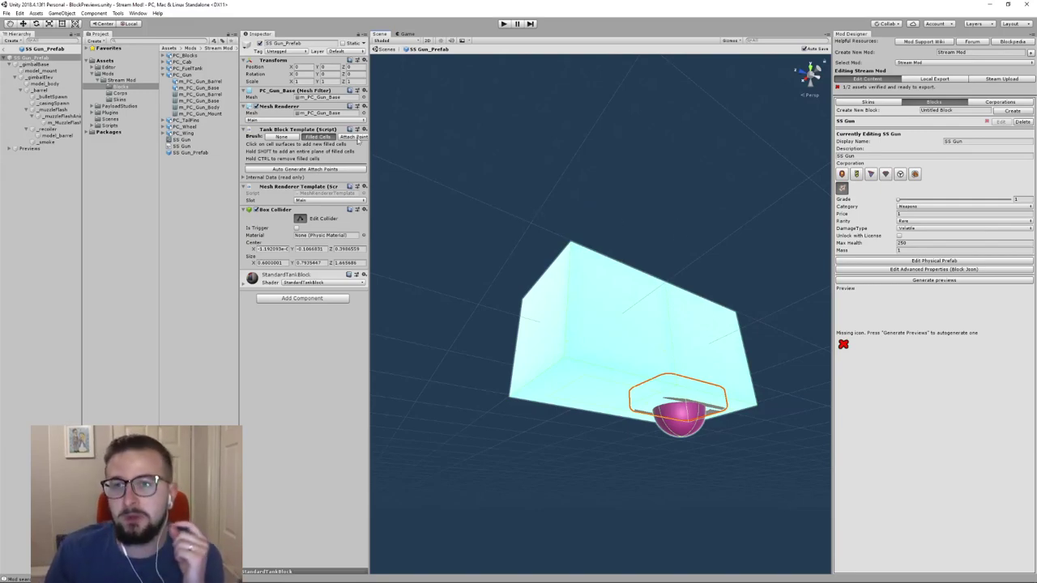
Set the Tank Block Template brush to None to finish editing cells and attach points
click(352, 137)
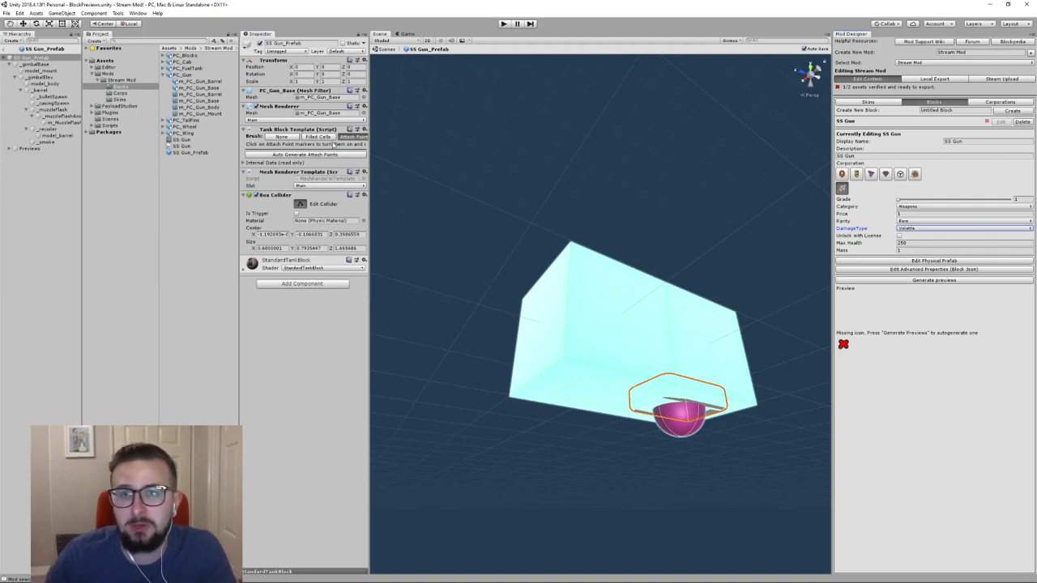
click(286, 136)
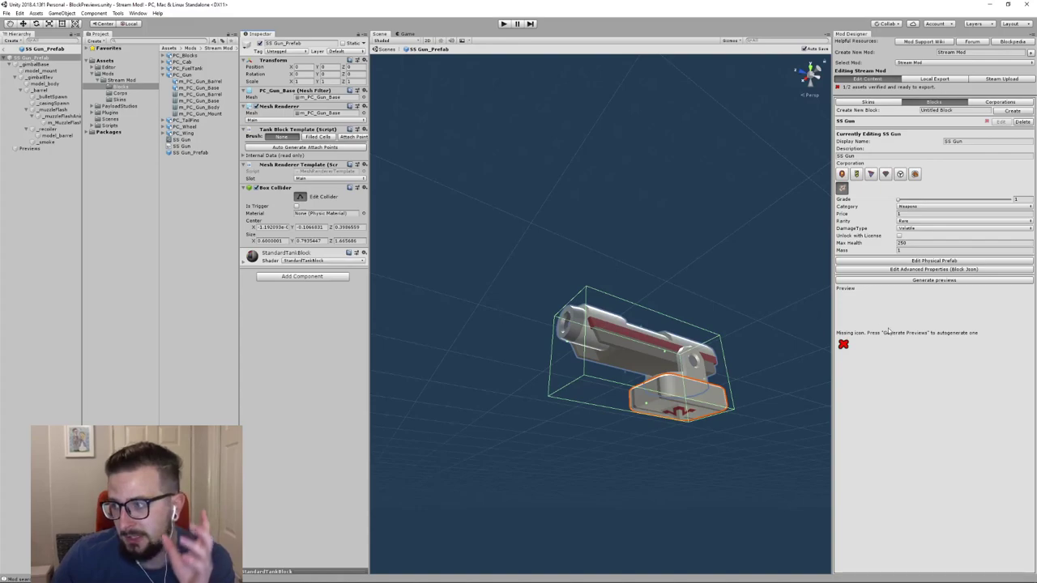
Try to open the SS Gun's advanced Block Json properties in Visual Studio, dismissing the sign-in windows and cancelling the launch
click(886, 270)
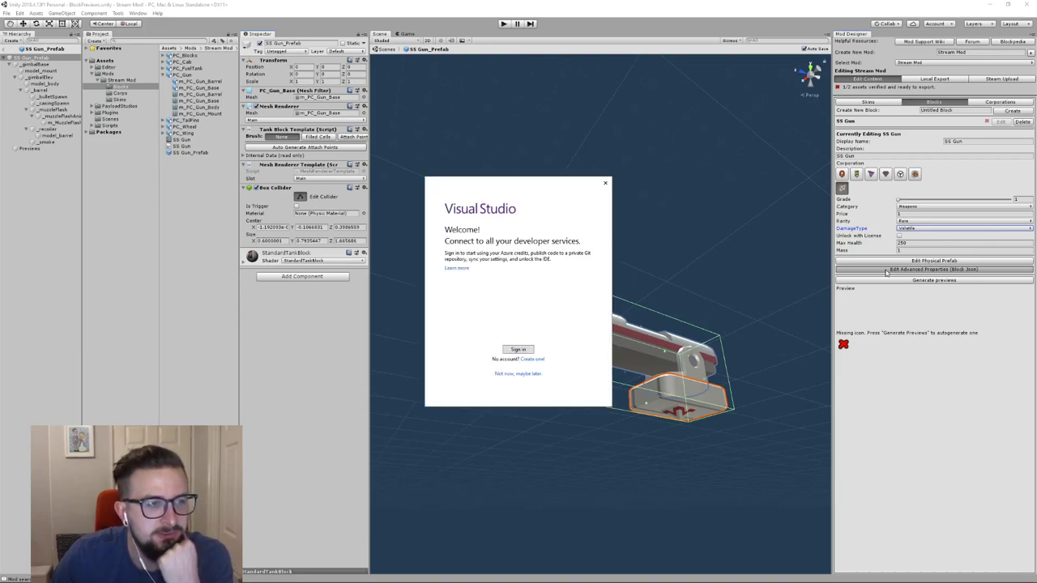
click(605, 182)
click(542, 324)
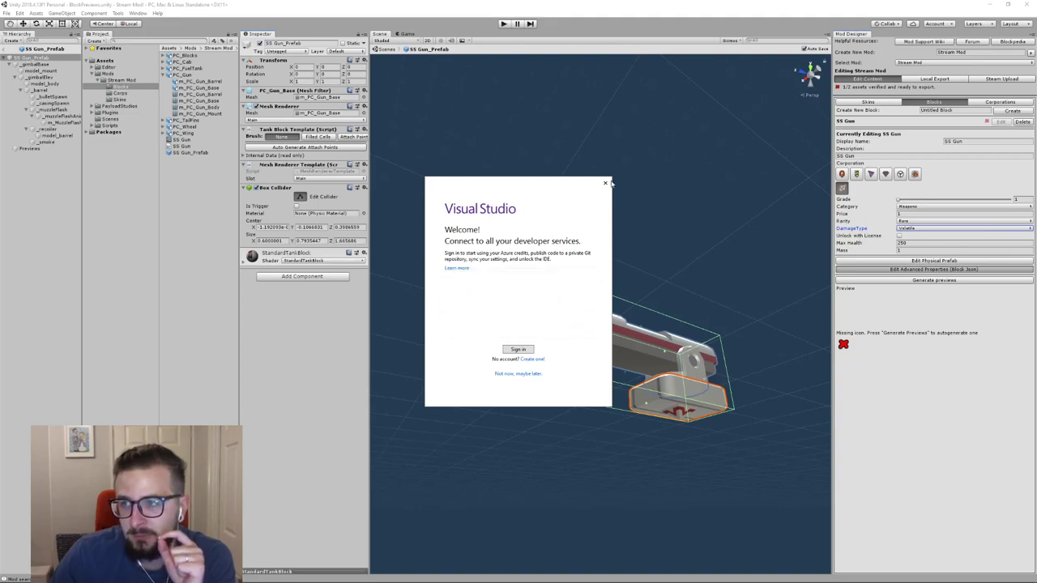
click(604, 182)
click(540, 323)
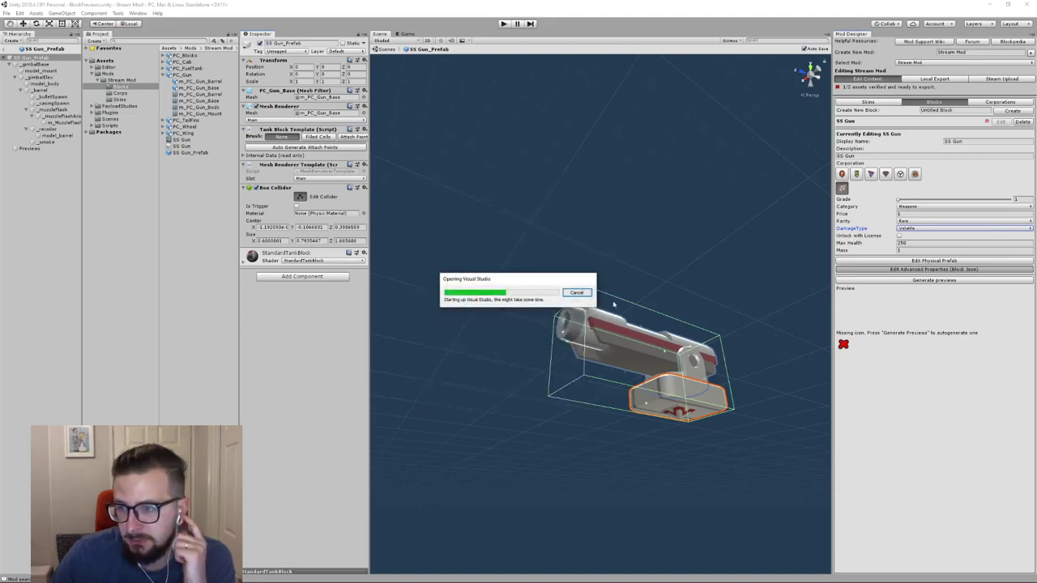
click(577, 293)
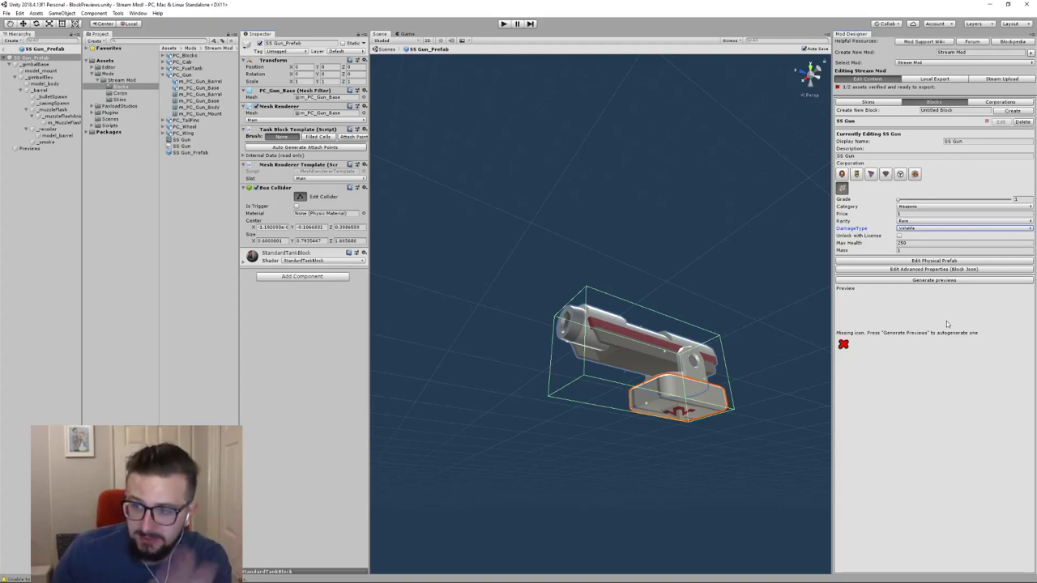
Generate the preview icon for the SS Gun block
click(932, 280)
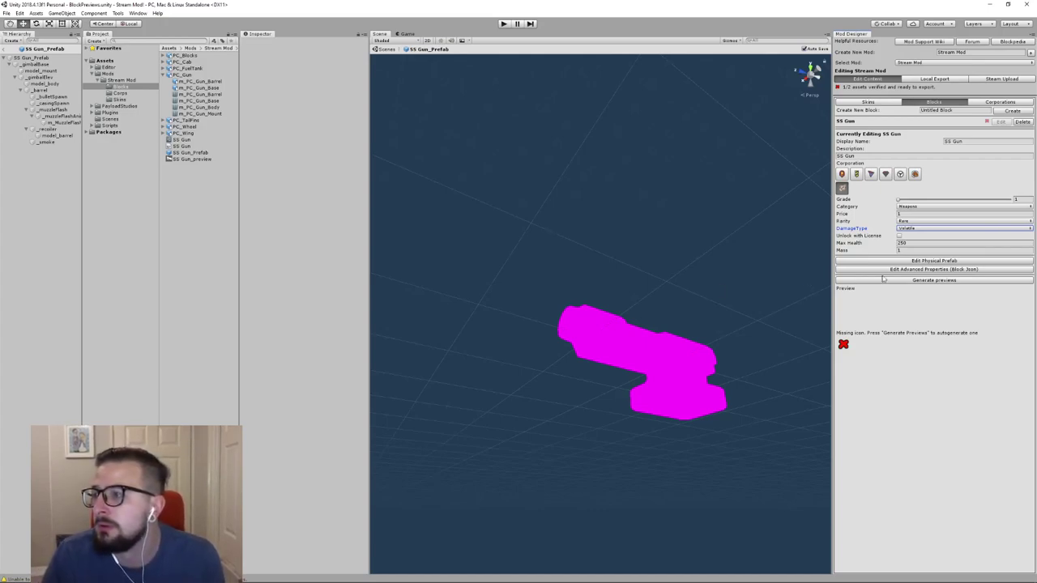
Run preview generation again for the SS Gun block's missing icon
click(926, 280)
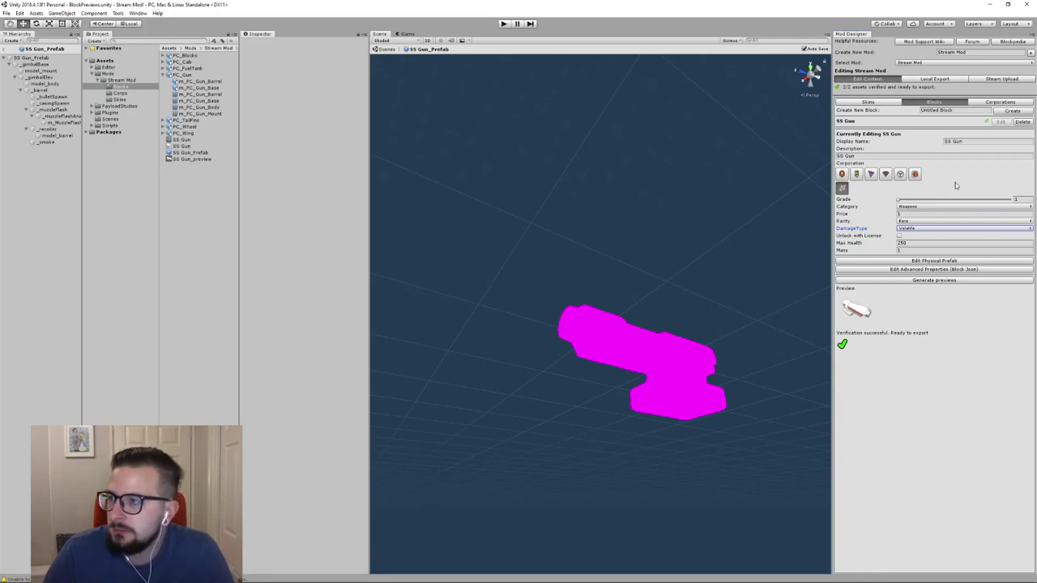
Set the Shiny Sprocket main skin's Smoothness texture to PC_00_SMOOTHNESS and regenerate the skin previews
click(999, 103)
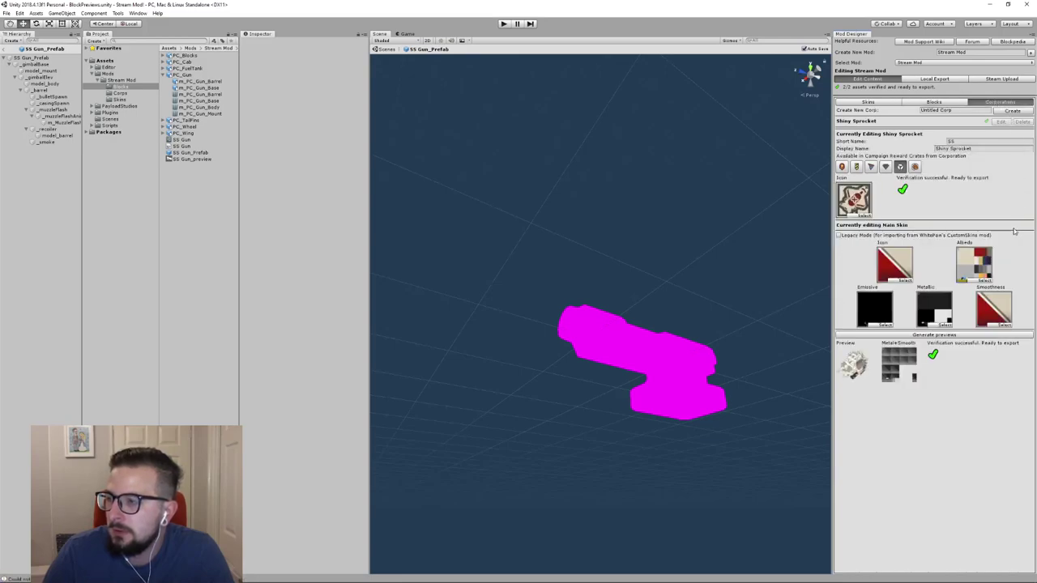
click(998, 324)
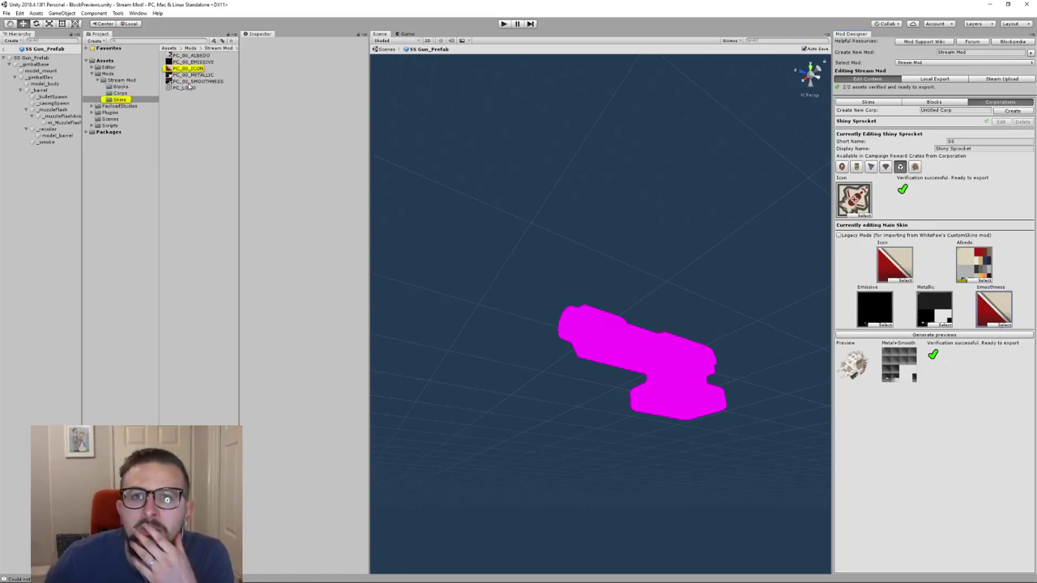
click(189, 82)
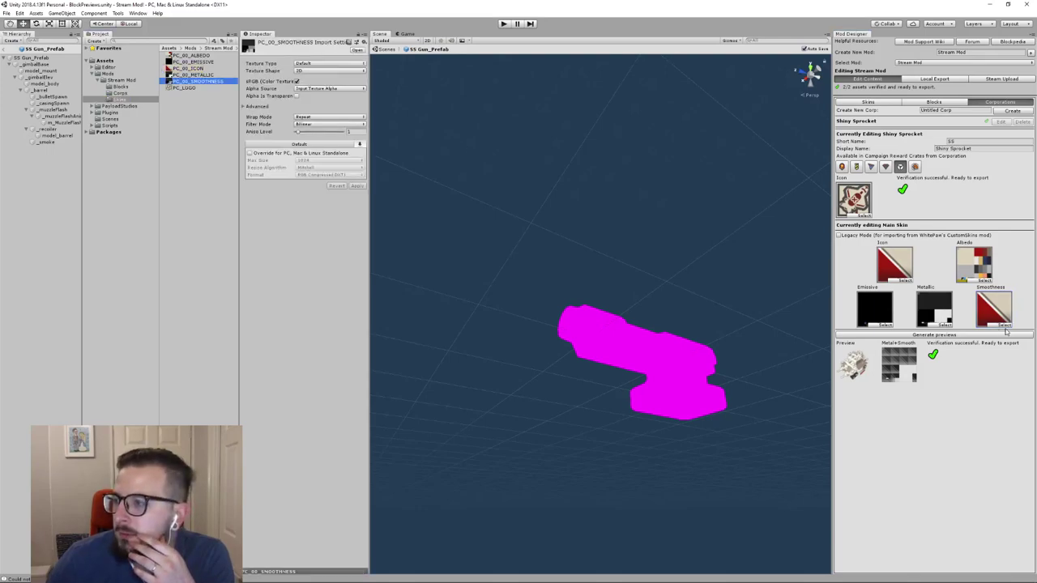
click(1006, 329)
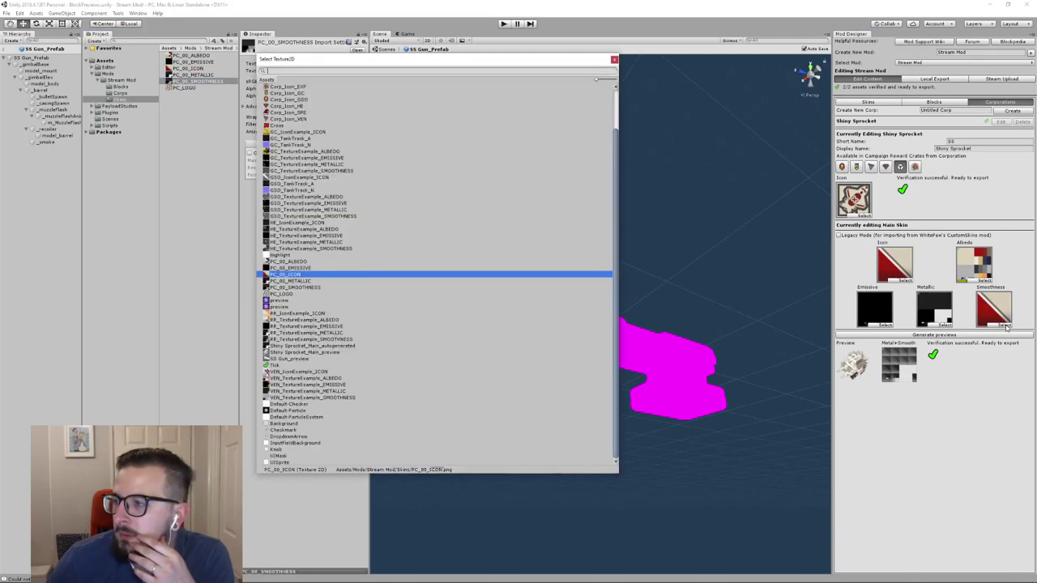
double_click(290, 286)
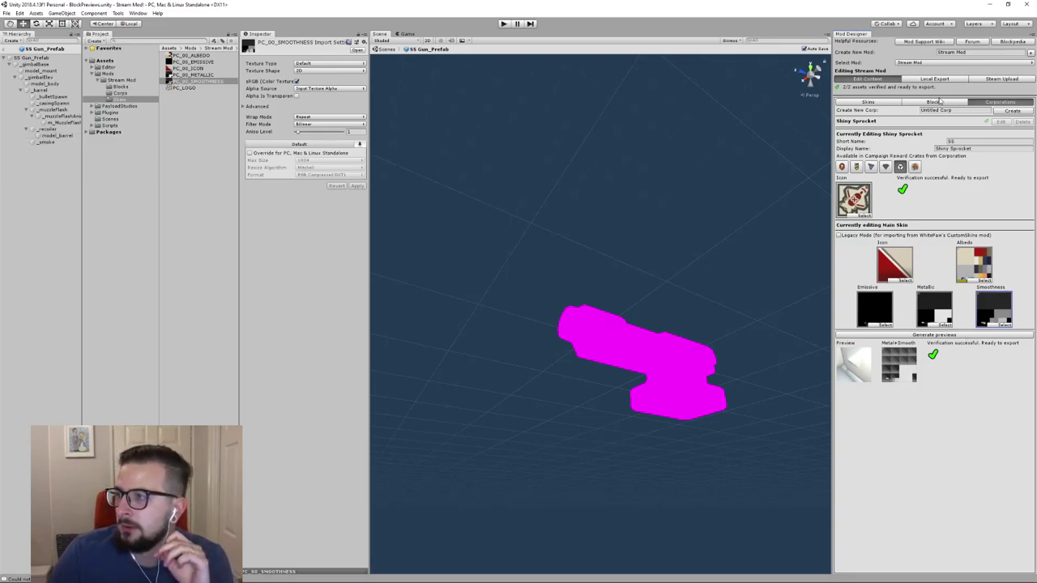
click(966, 335)
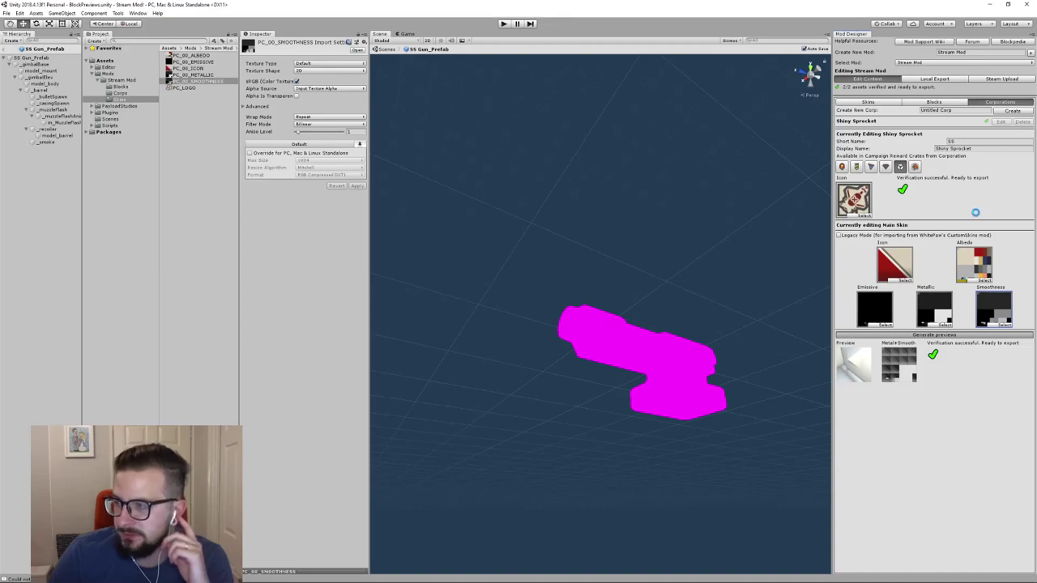
Return to the SS Gun block and regenerate its preview with the corrected skin
click(931, 103)
click(966, 280)
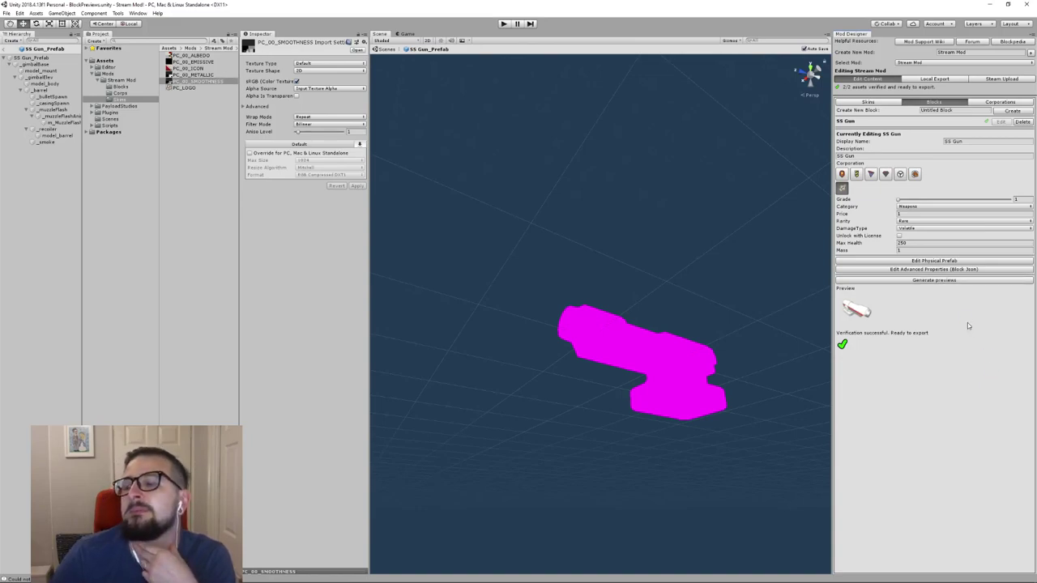
click(930, 281)
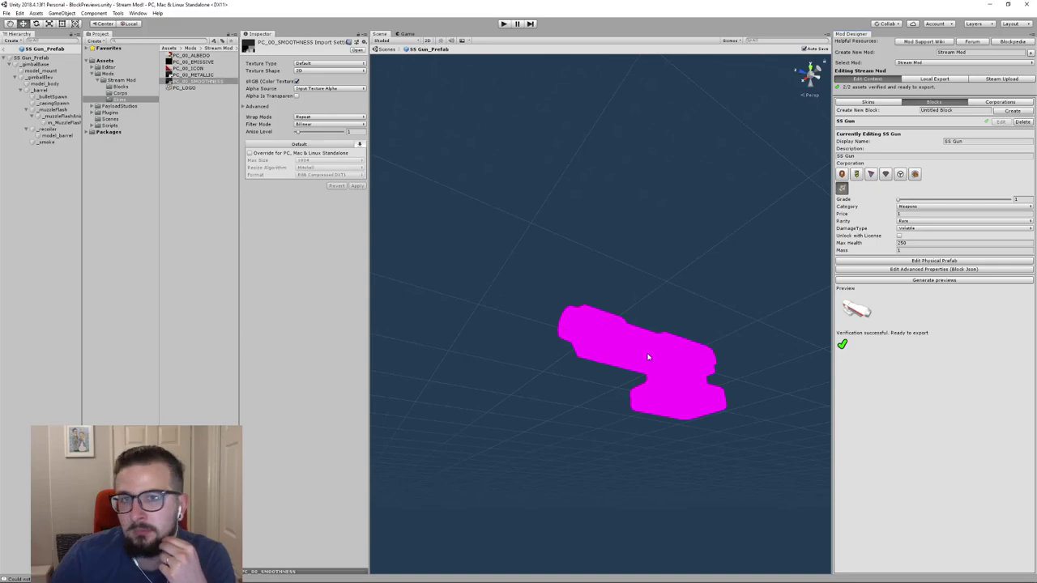
Inspect the SS Gun prefab's root, mount, body, muzzle flash and barrel objects one by one
click(27, 58)
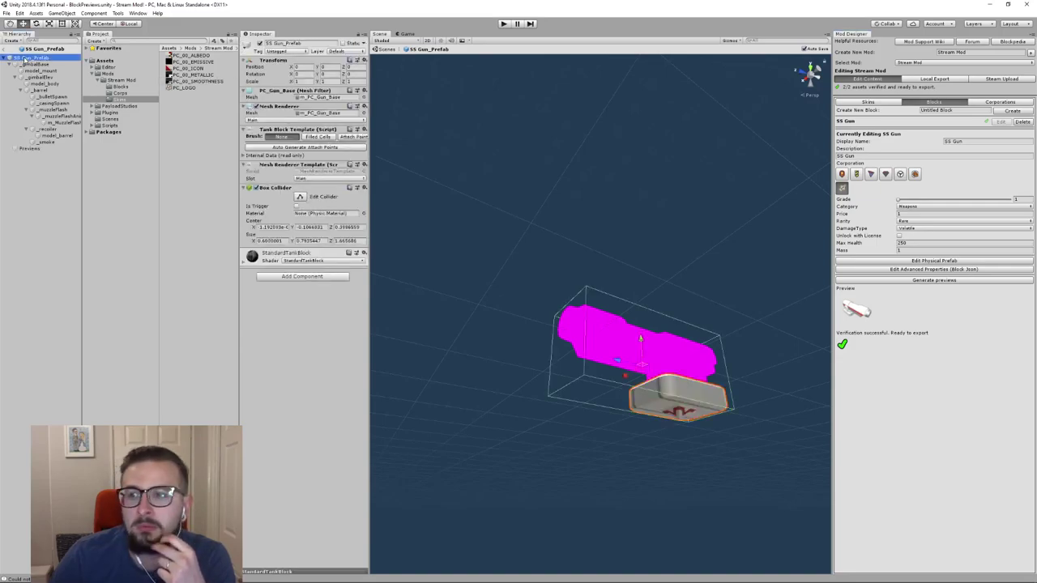
click(32, 64)
click(34, 84)
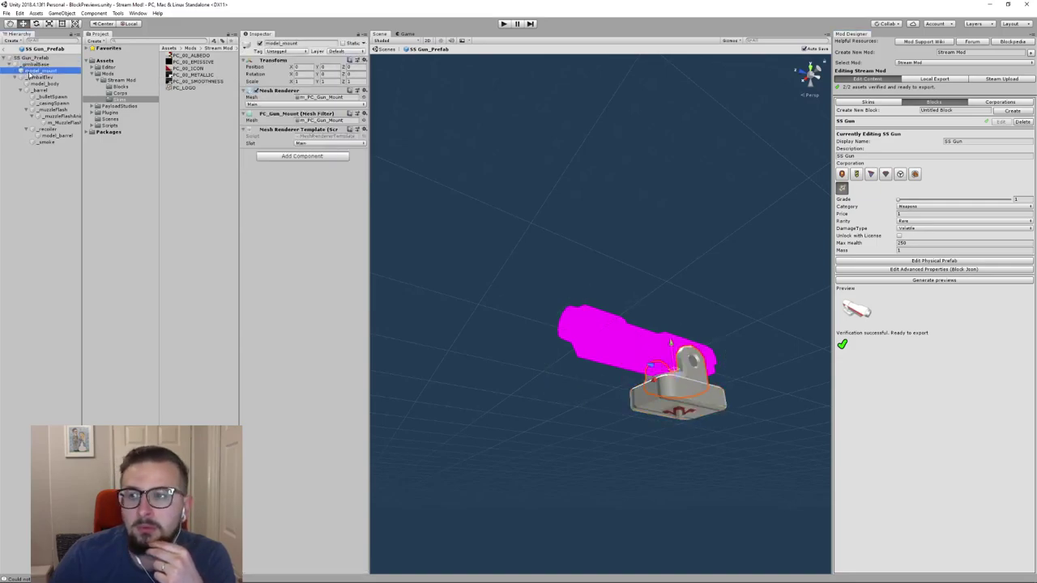
click(36, 90)
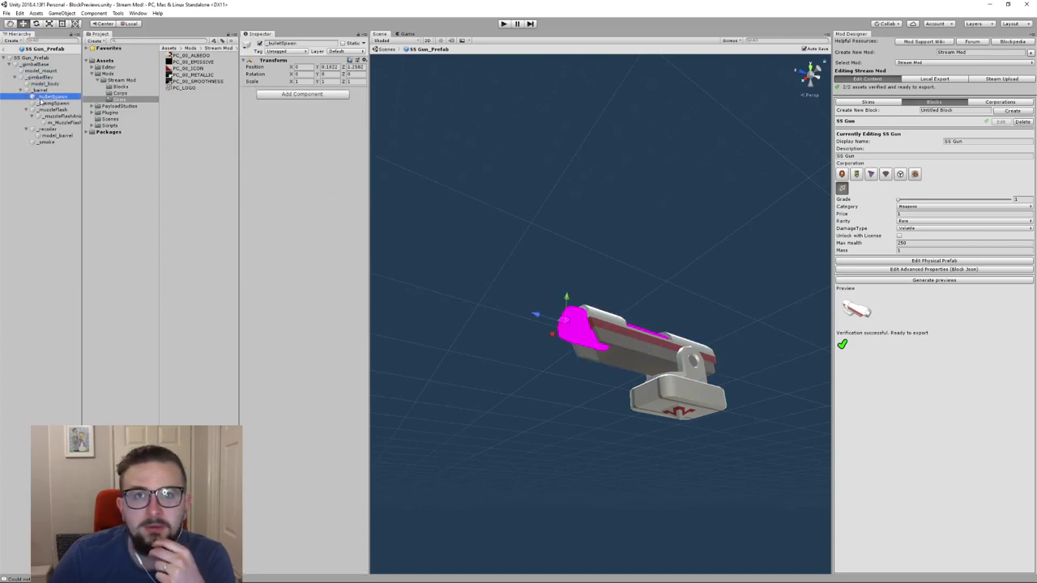
click(50, 110)
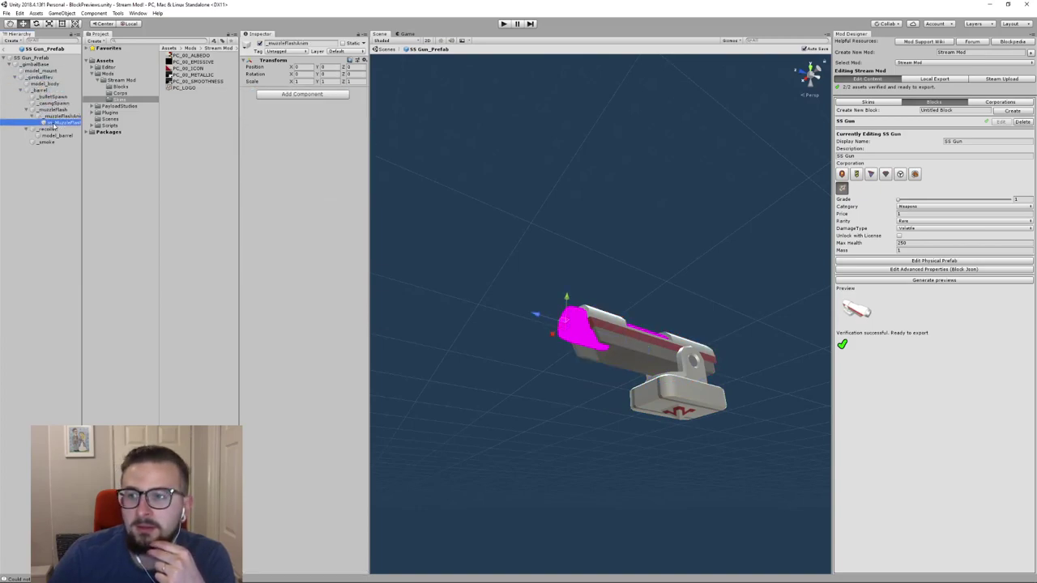
click(55, 122)
click(51, 129)
click(54, 135)
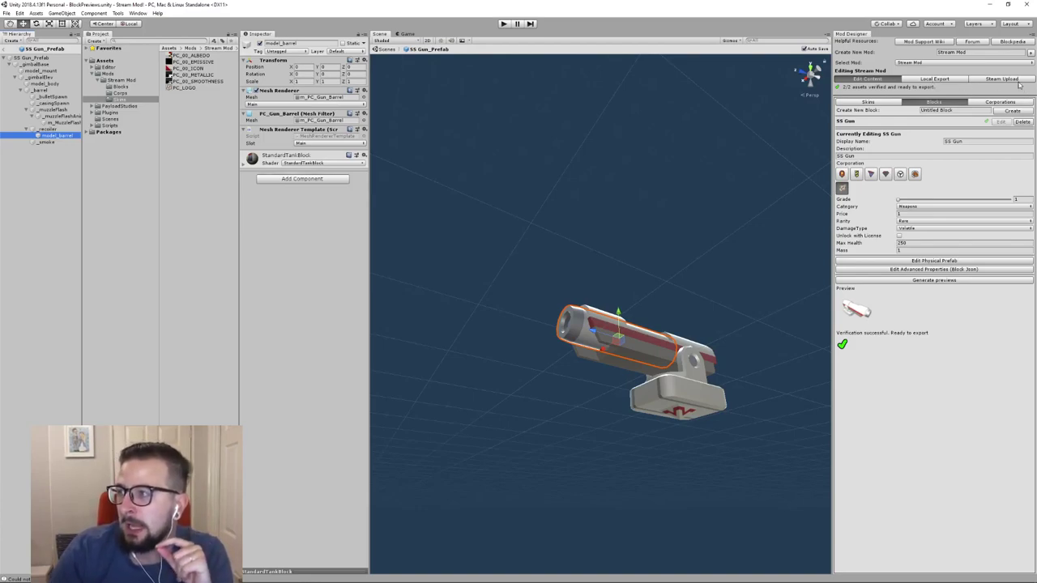
Show the mod's local export settings, then switch to Steam and select TerraTech in the game library
click(935, 79)
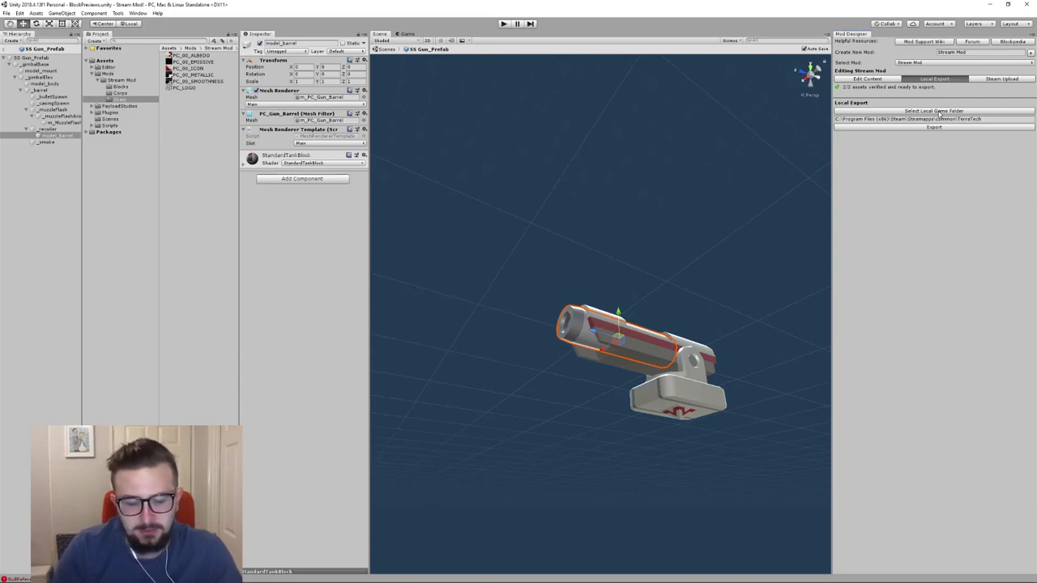
key(super)
text(stea)
key(Return)
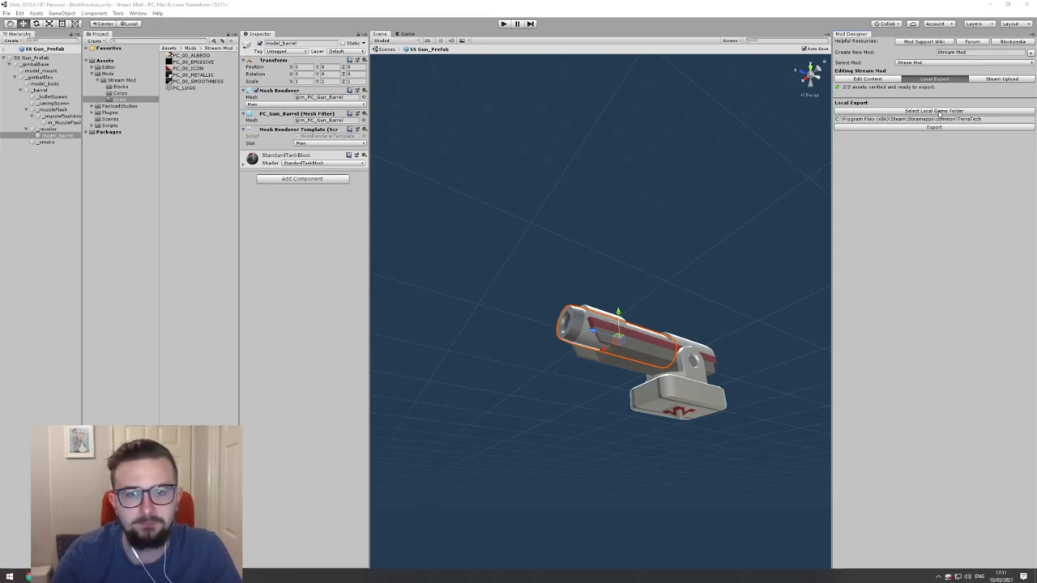
mouse_move(222, 142)
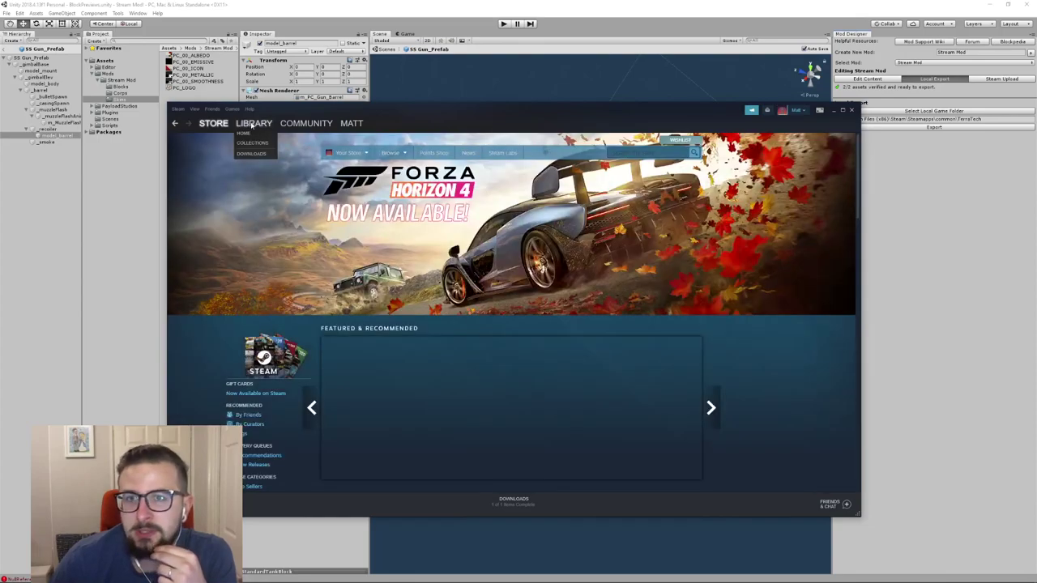
click(254, 123)
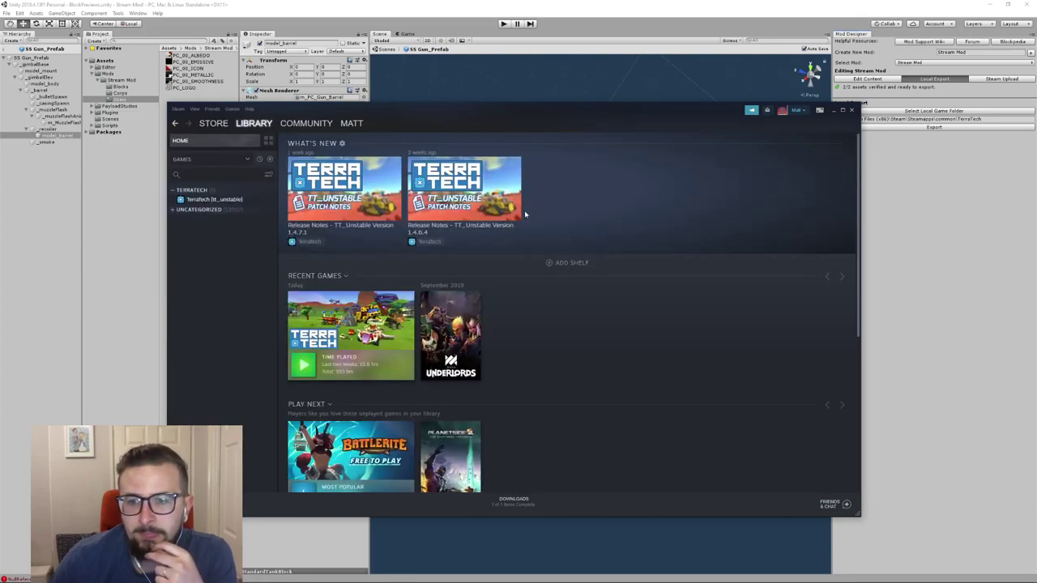
click(222, 200)
Browse TerraTech's local files from Steam and copy the path of its TerraTech Beta install folder
right_click(223, 201)
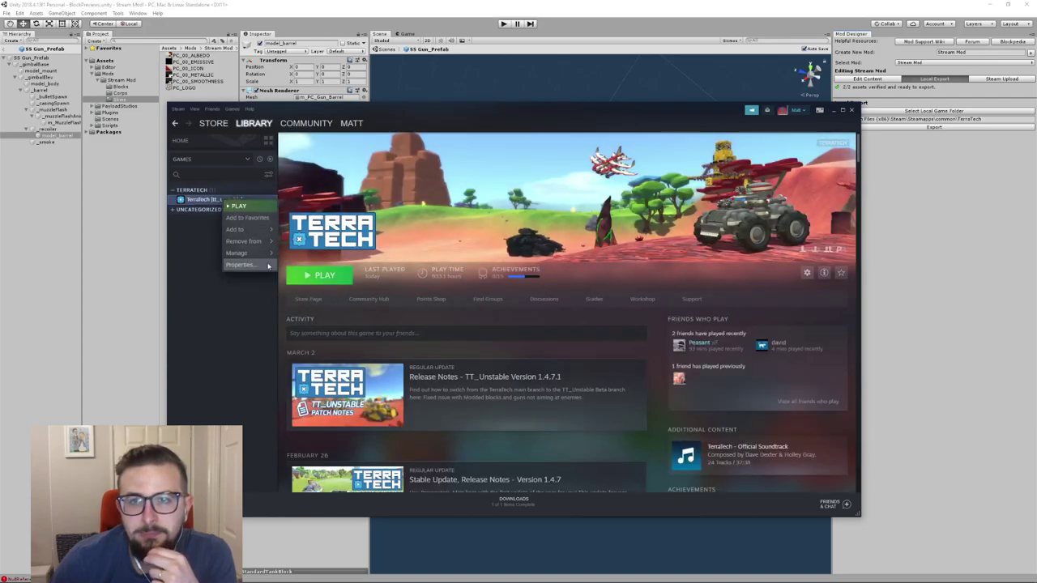
mouse_move(267, 256)
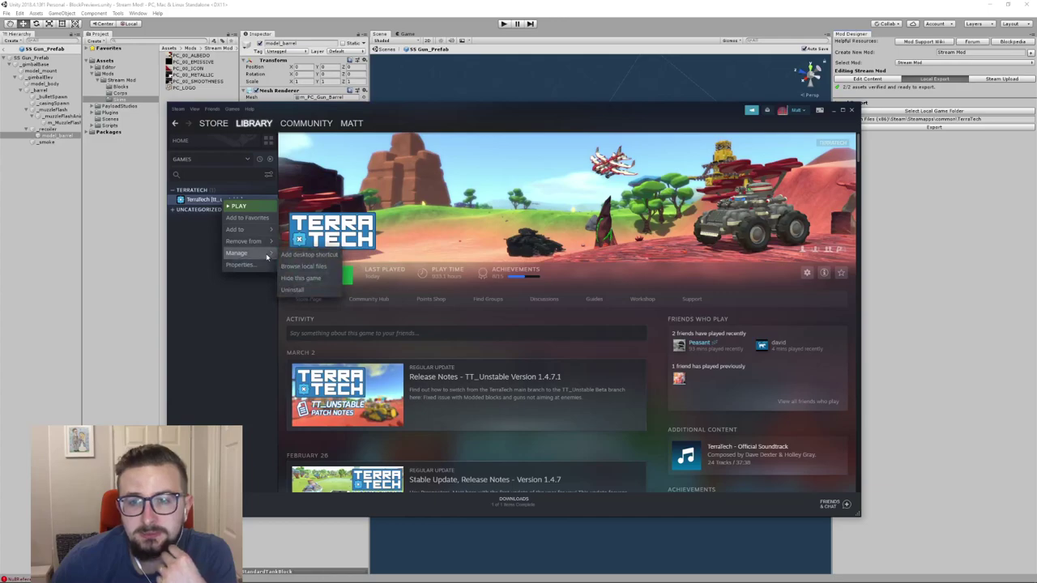
click(318, 267)
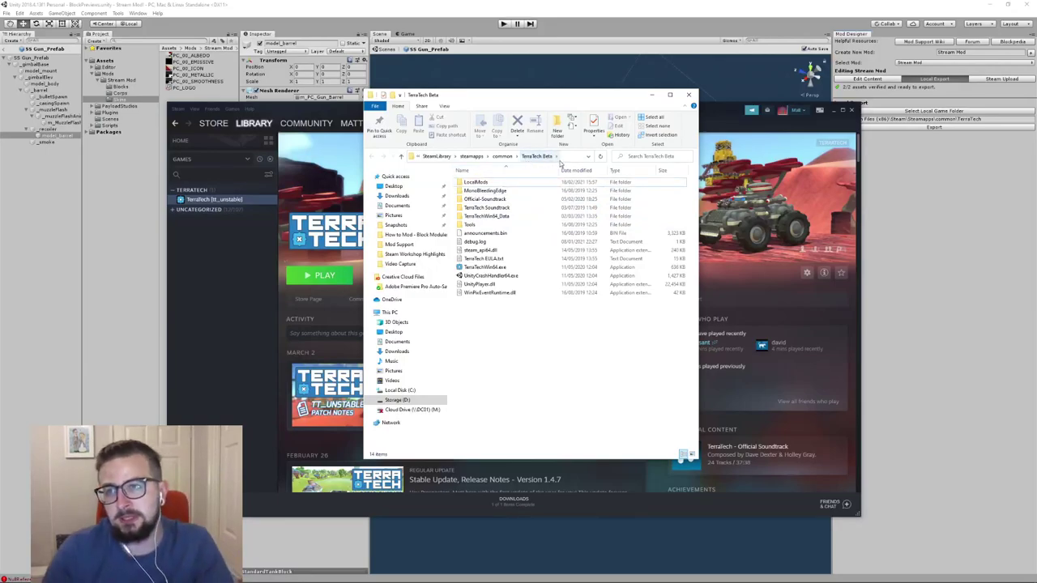
click(568, 159)
key(ctrl+c)
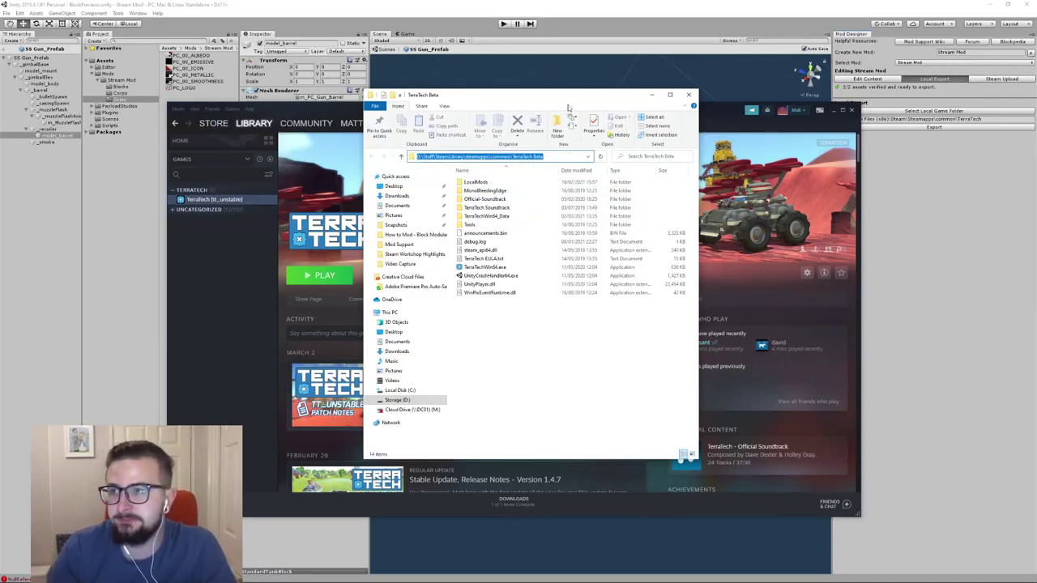
Back in Unity, try to set the local game folder to D:\Stuff\SteamLibrary\steamapps\common\TerraTech Beta
click(873, 143)
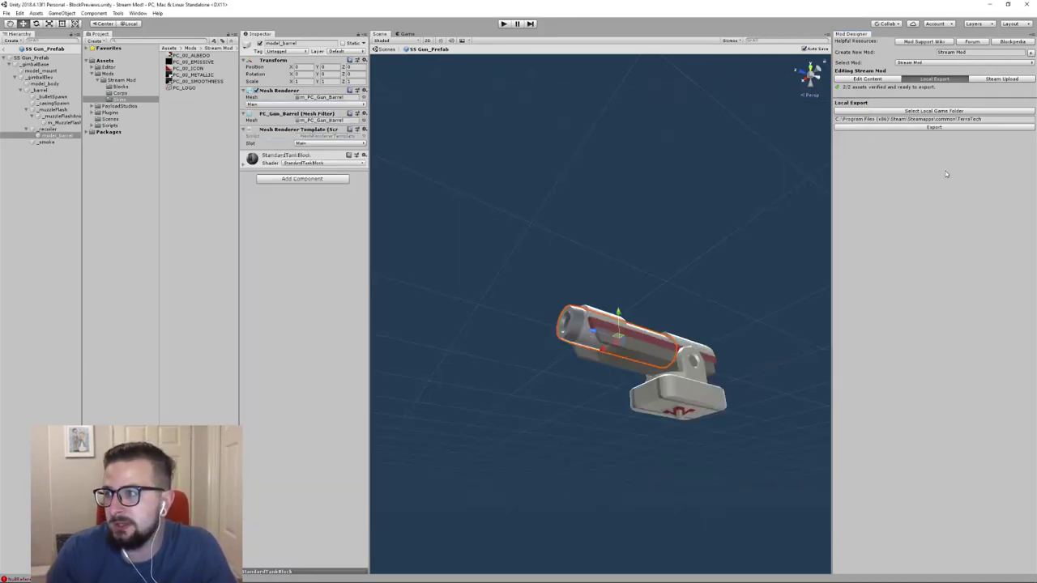
click(925, 112)
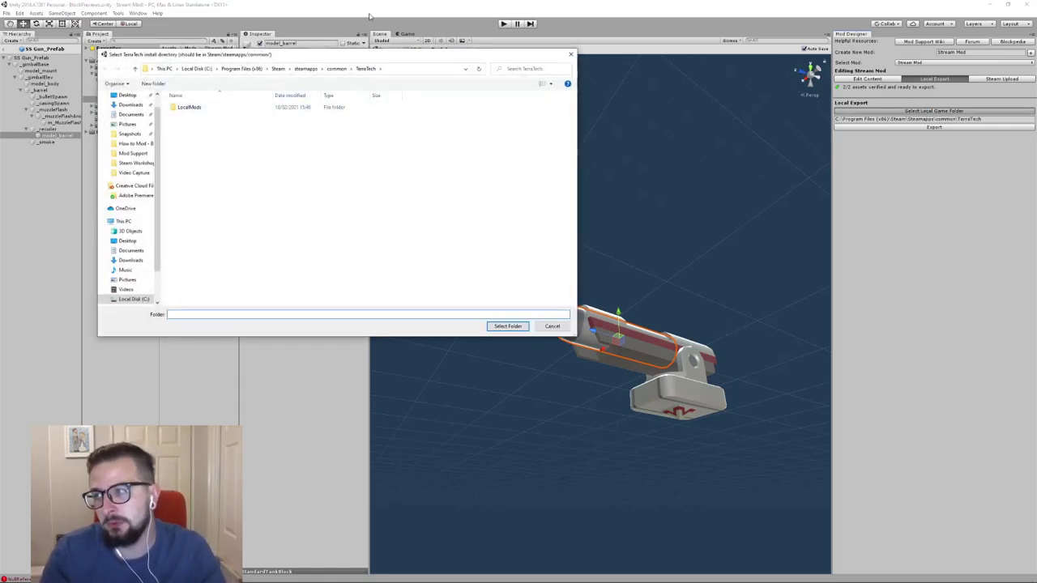
click(414, 68)
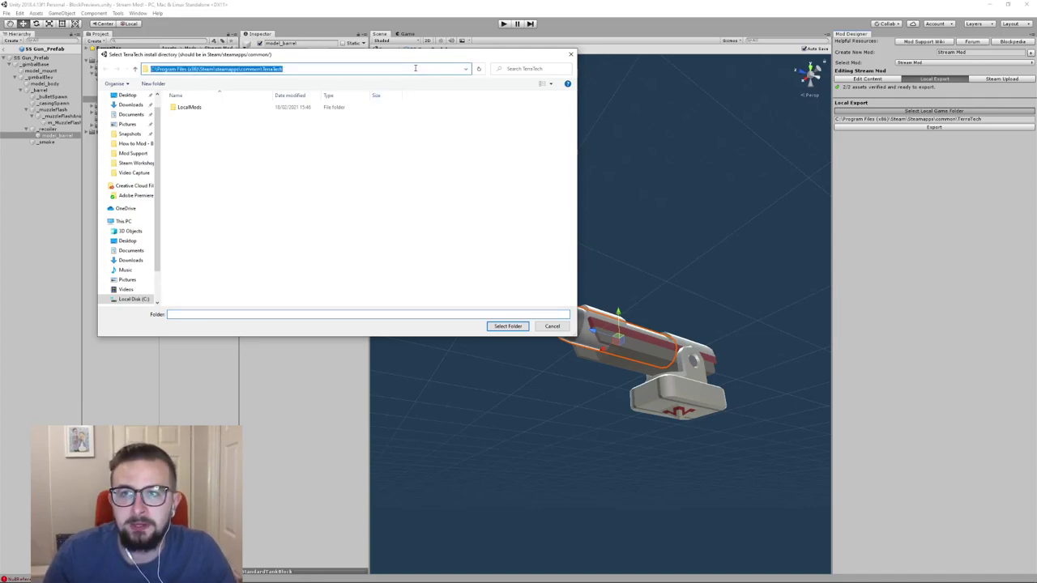
key(ctrl+v)
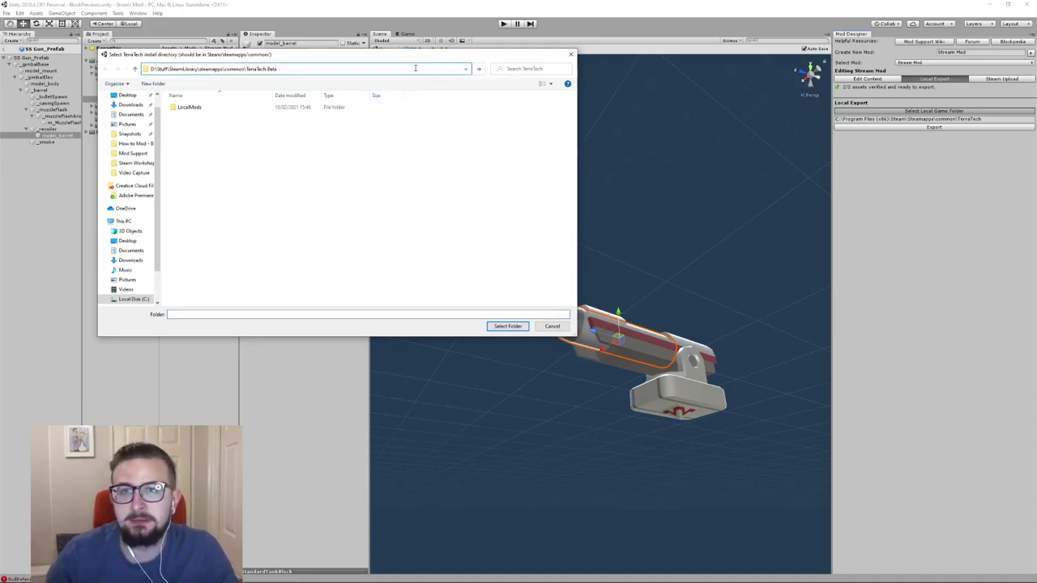
click(508, 327)
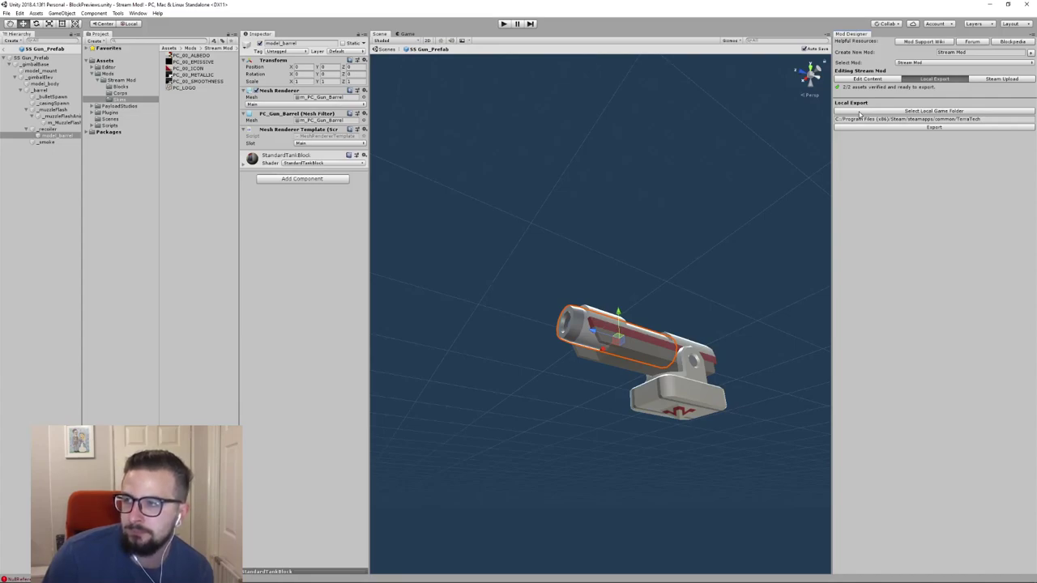
Export Stream Mod to the local game folder
click(914, 128)
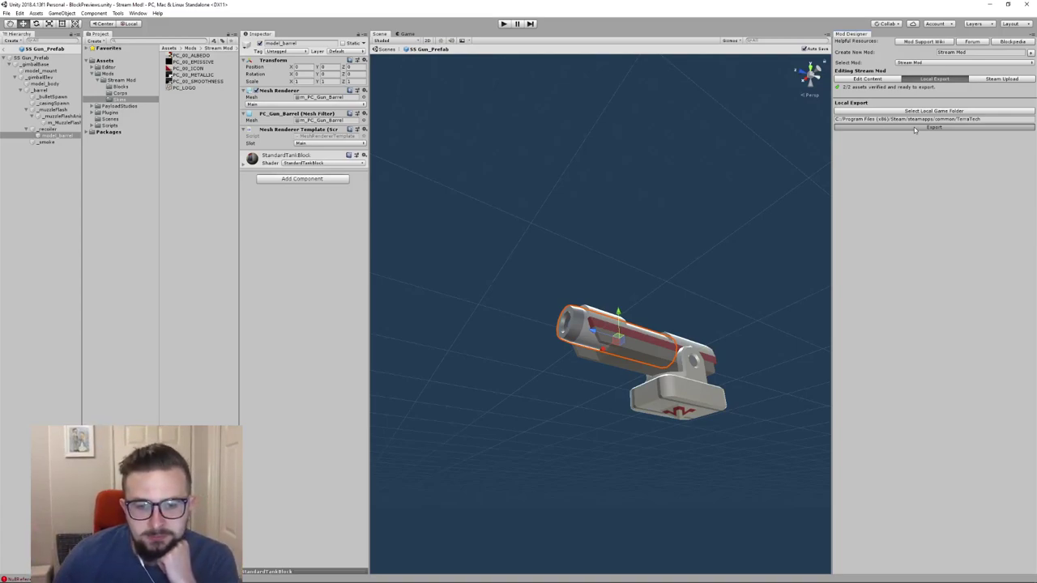
click(915, 128)
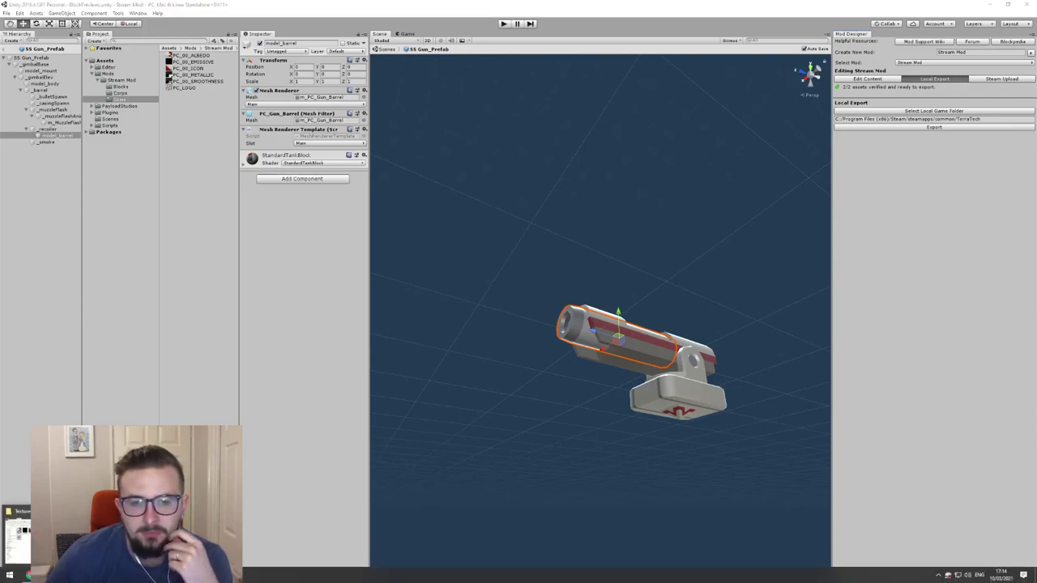
Close the leftover File Explorer windows and export Stream Mod locally again
click(47, 576)
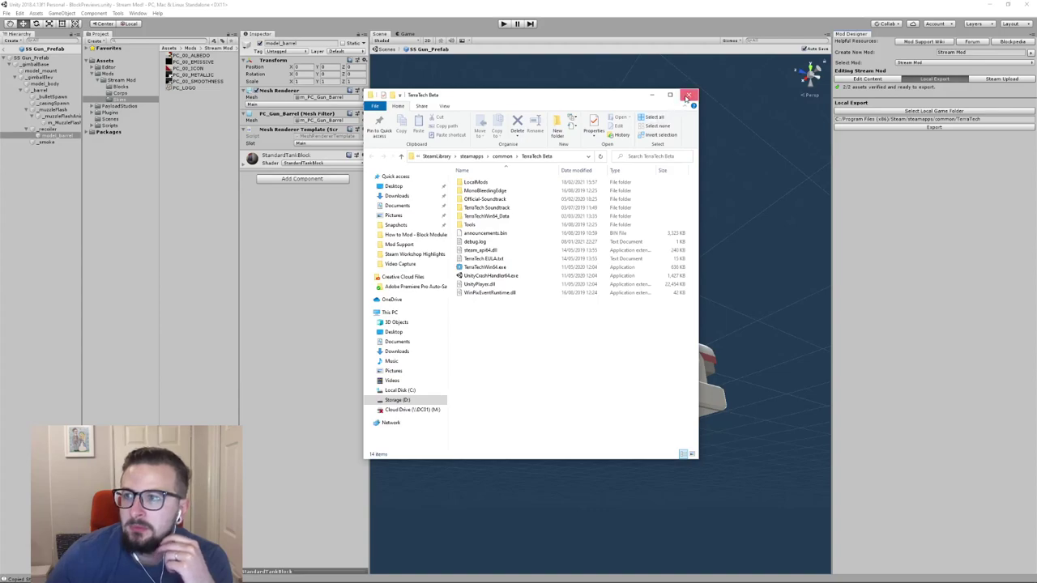
click(689, 95)
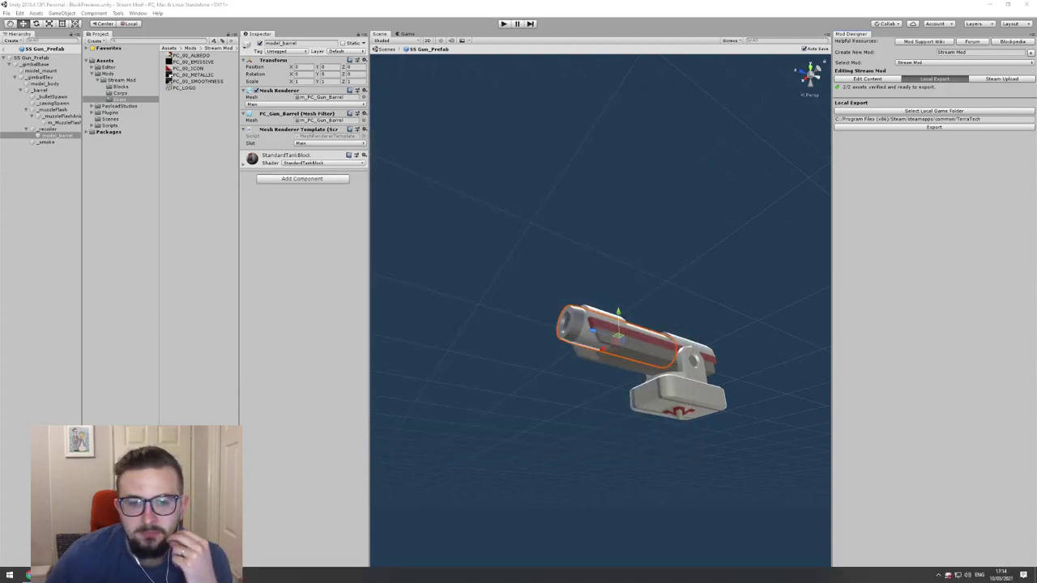
click(47, 577)
click(680, 88)
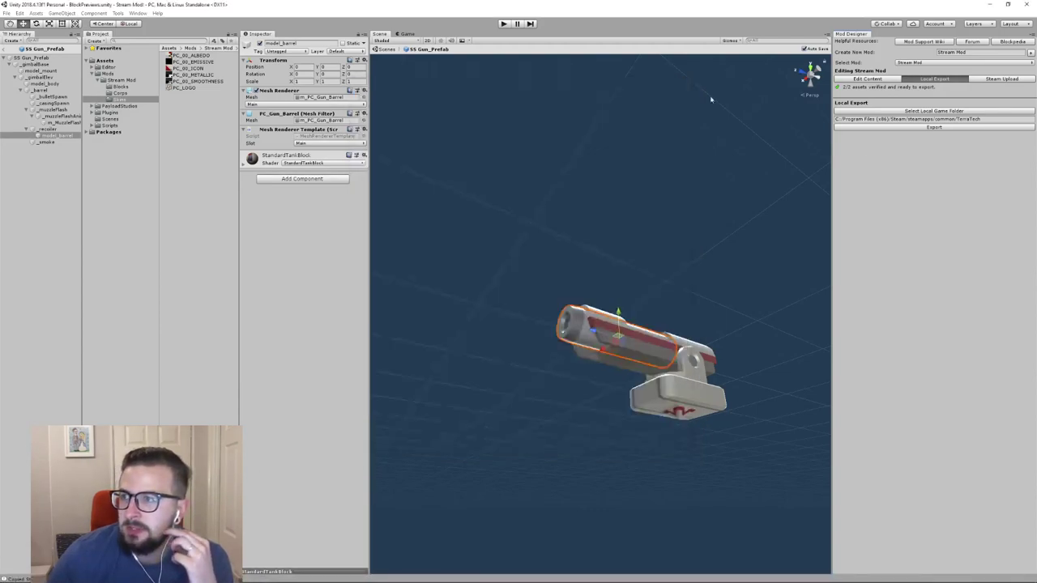
click(911, 128)
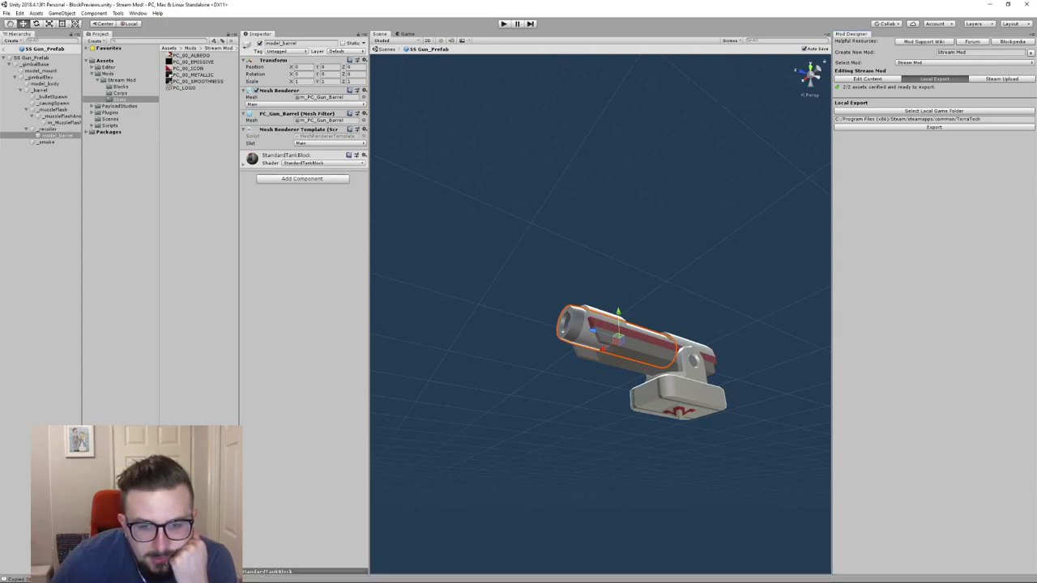
Open the folder D:\Stuff\SteamLibrary\steamapps\common\TerraTech Beta in a new File Explorer window
key(super+e)
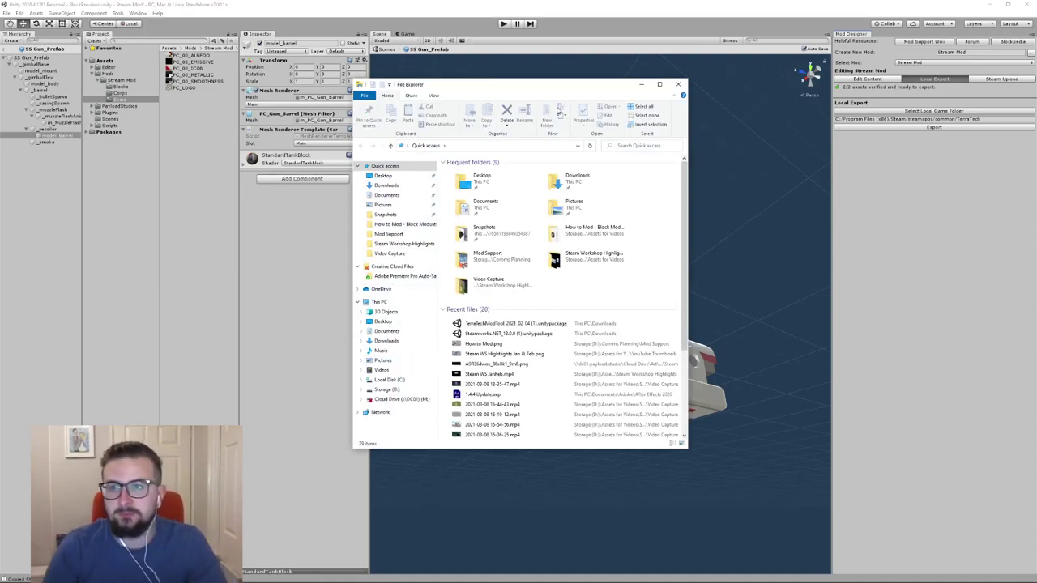
click(526, 145)
text(D:\Stuff\SteamLibrary\steamapps\common\TerraTech Beta)
key(Return)
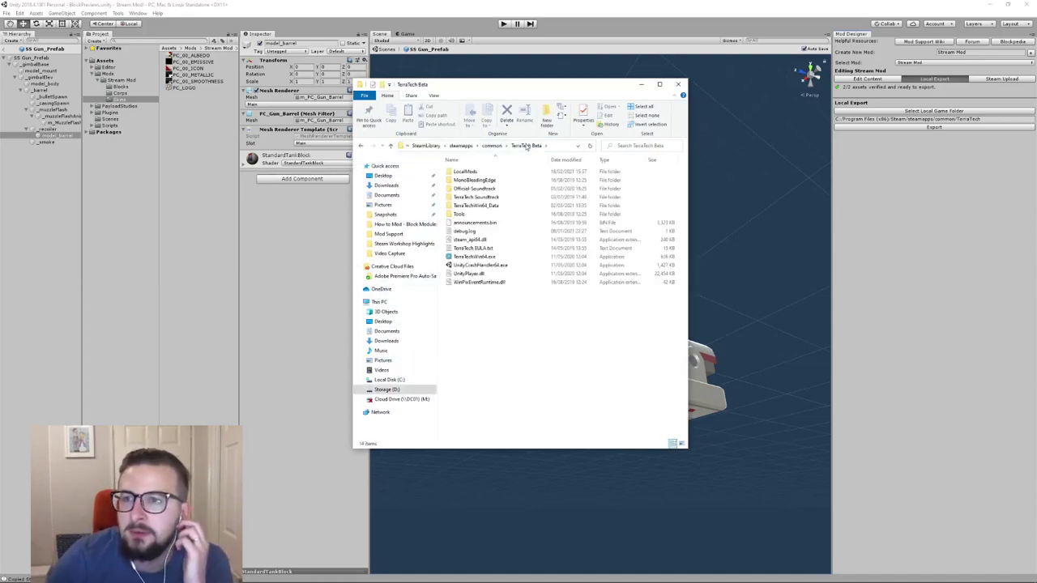
Check the contents of the LocalMods folder inside TerraTech Beta and close the File Explorer window
double_click(520, 175)
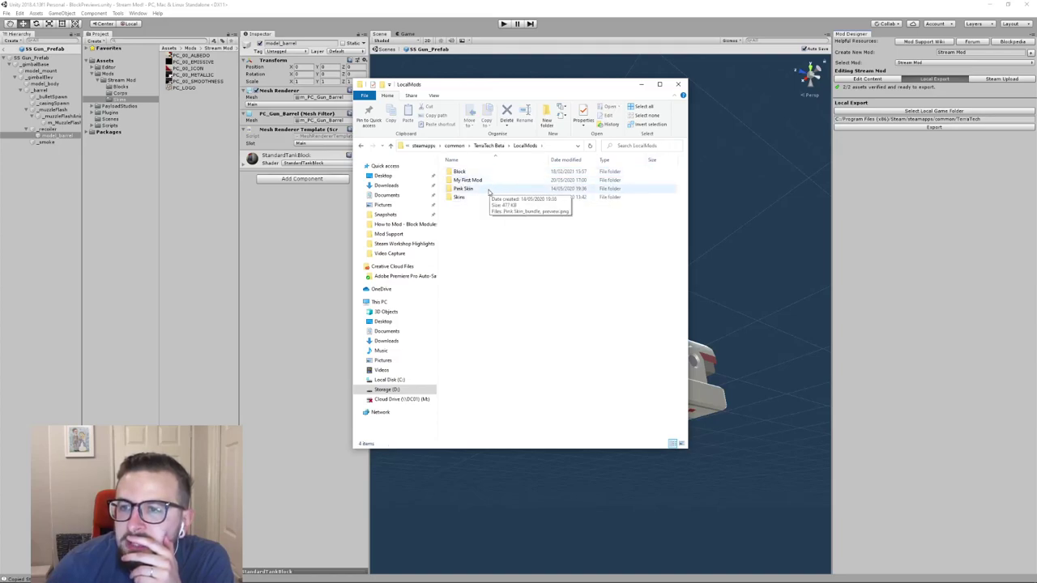
click(391, 146)
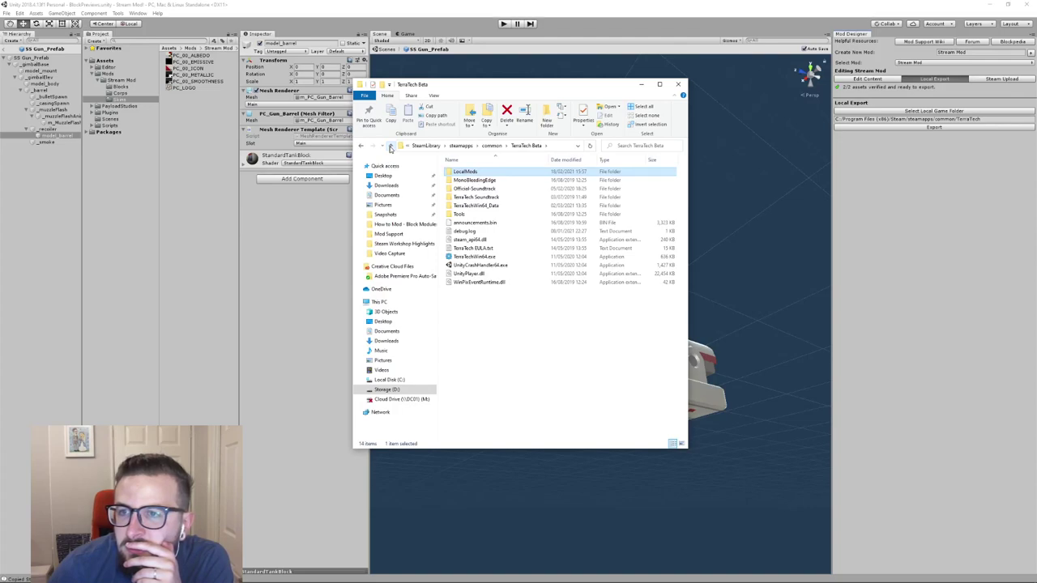
click(679, 85)
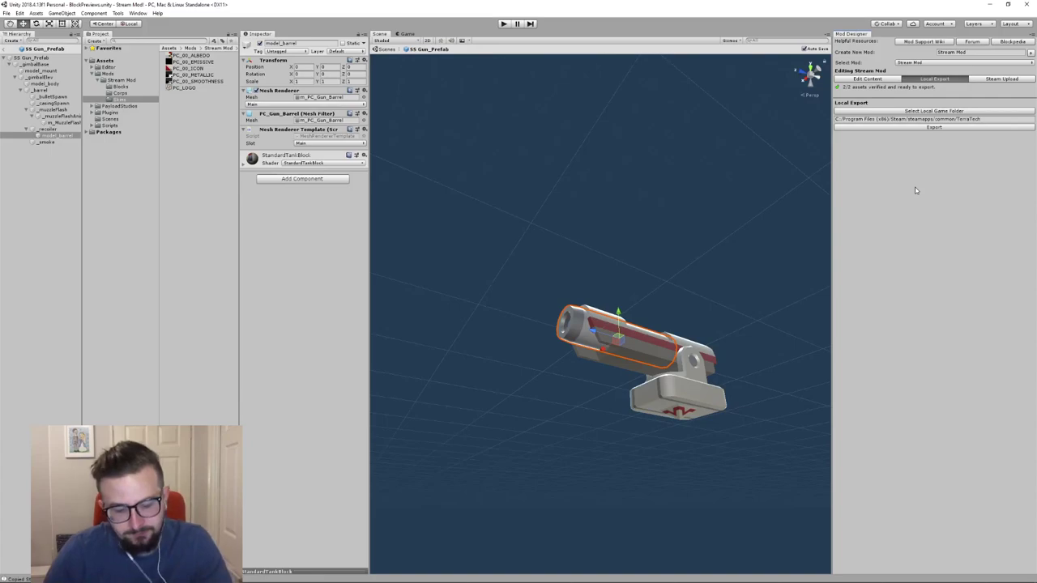
Switch to Steam, browse TerraTech's local files from its properties, and copy the path of the install folder
key(super+e)
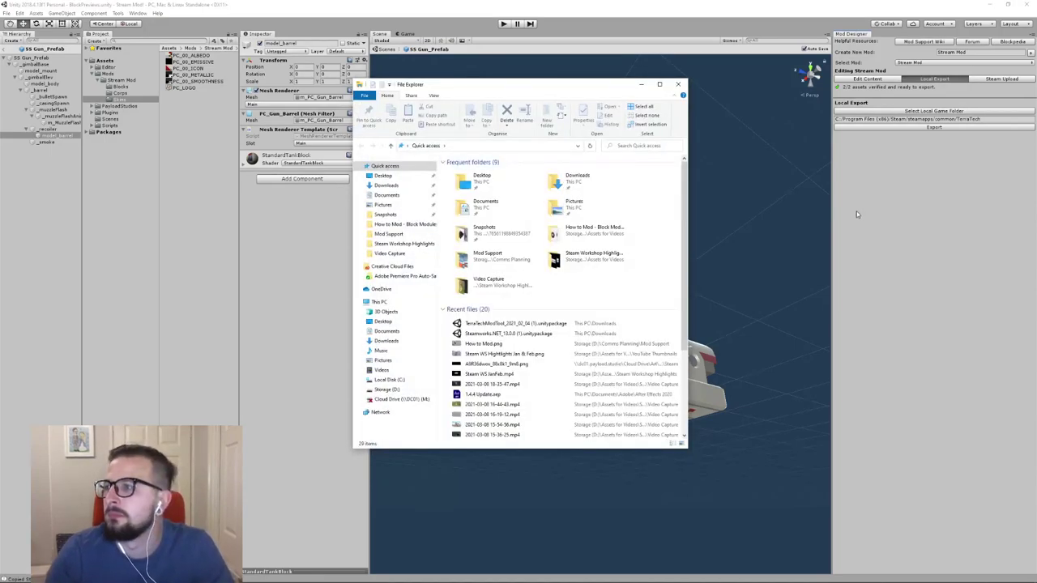
key(alt+Tab)
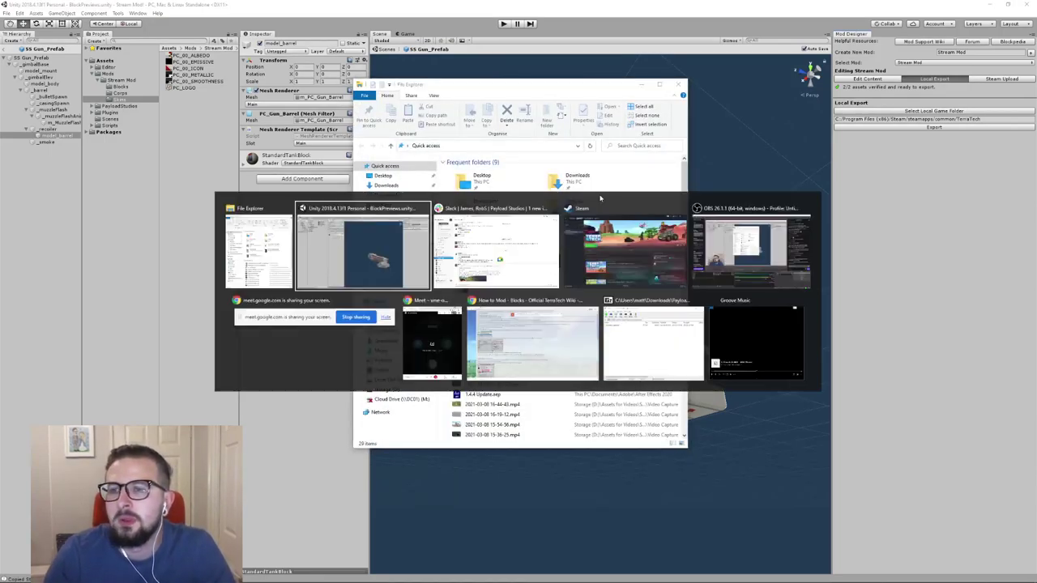
click(250, 234)
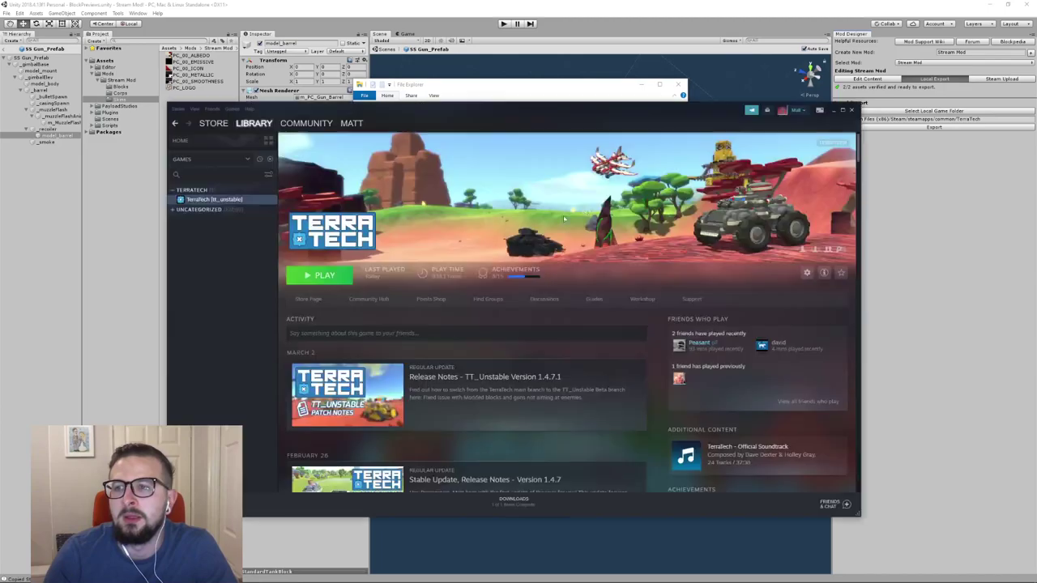
right_click(220, 202)
click(215, 200)
right_click(210, 201)
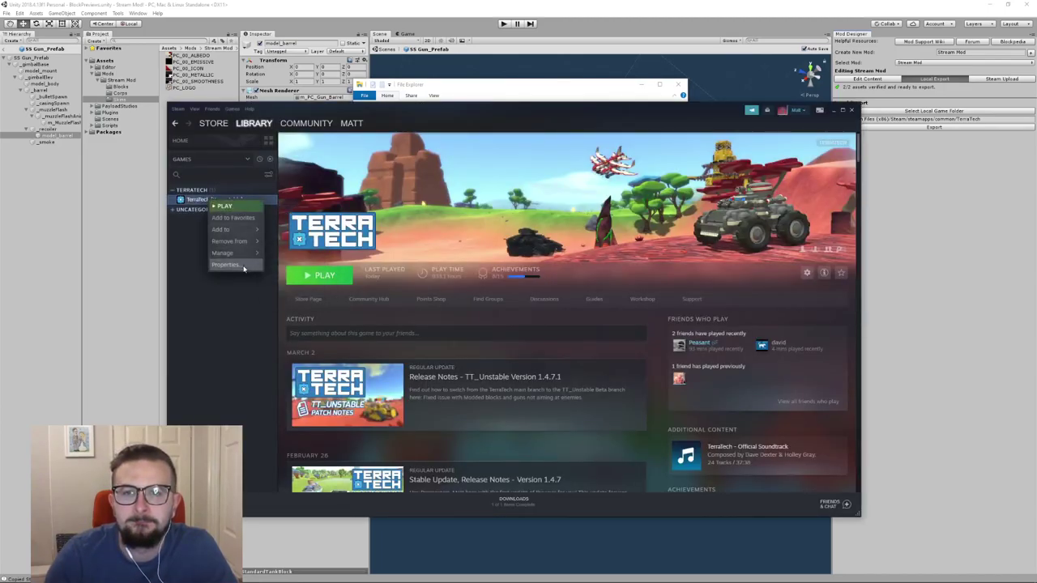
click(227, 264)
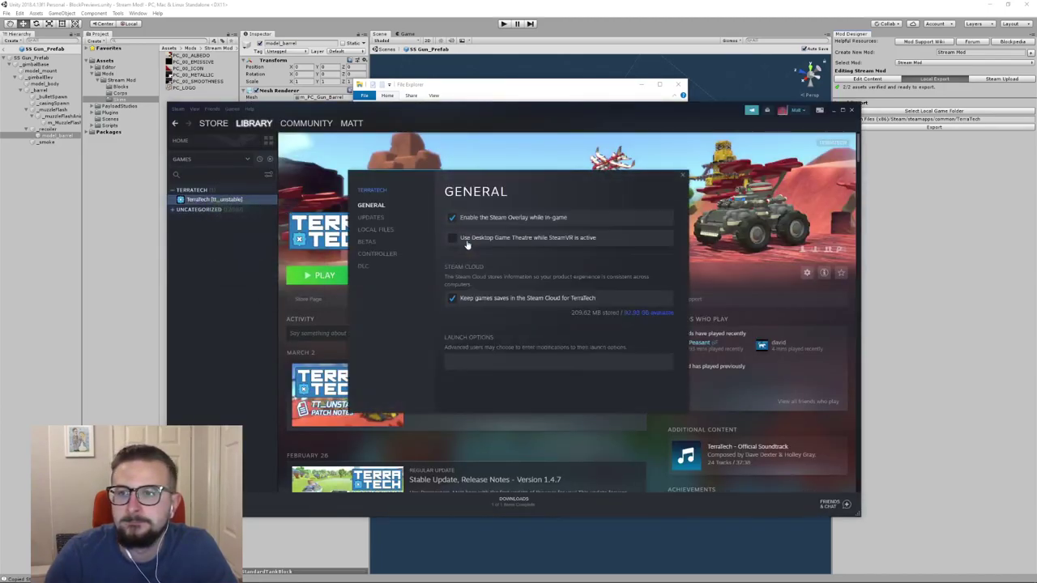
click(375, 229)
click(600, 218)
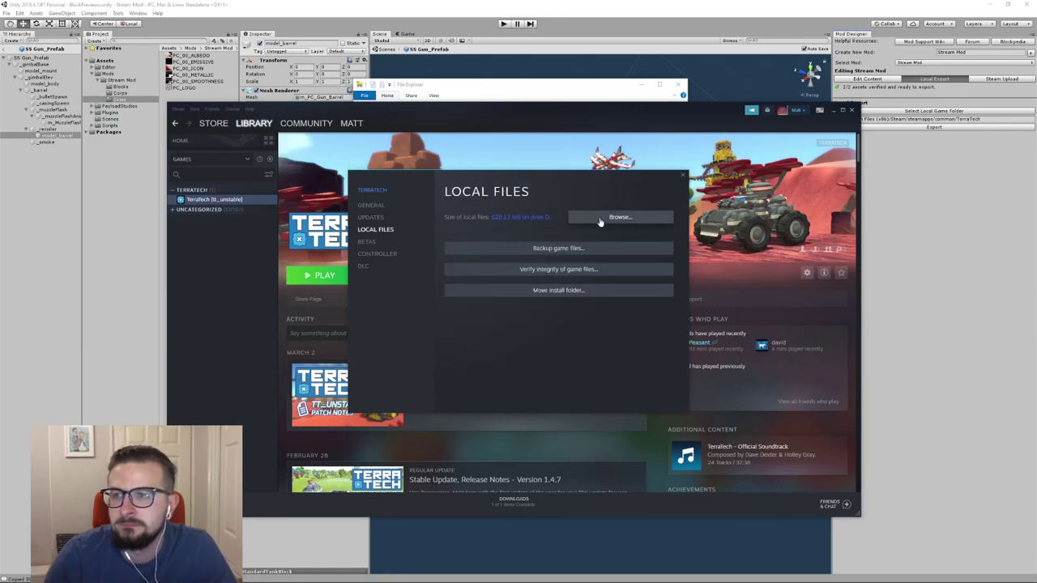
click(569, 159)
key(ctrl+c)
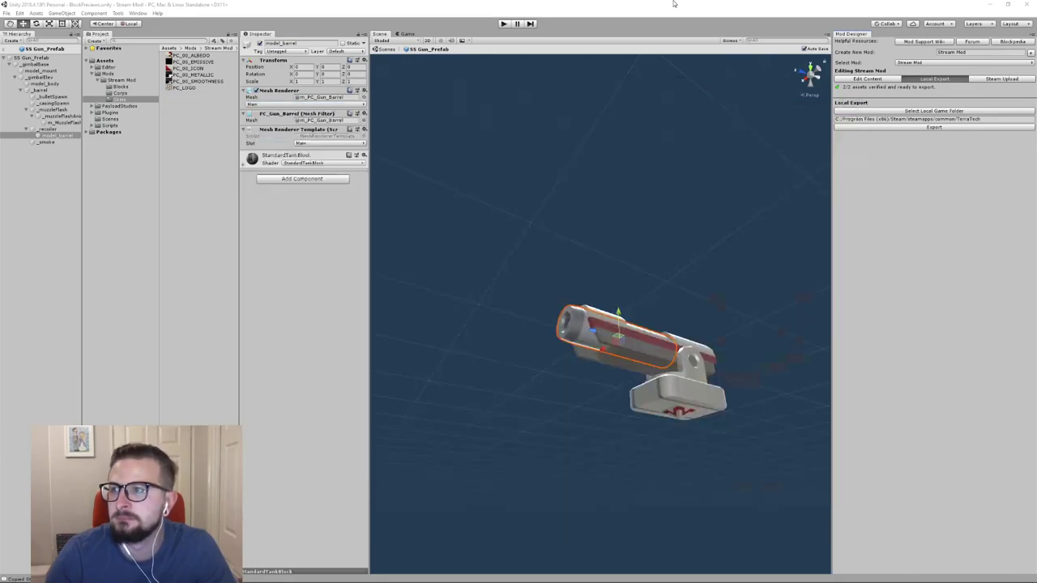
In Unity, start selecting the local game folder and try to go to D:\Stuff\SteamLibrary\steamapps\common\TerraTech Beta
click(934, 111)
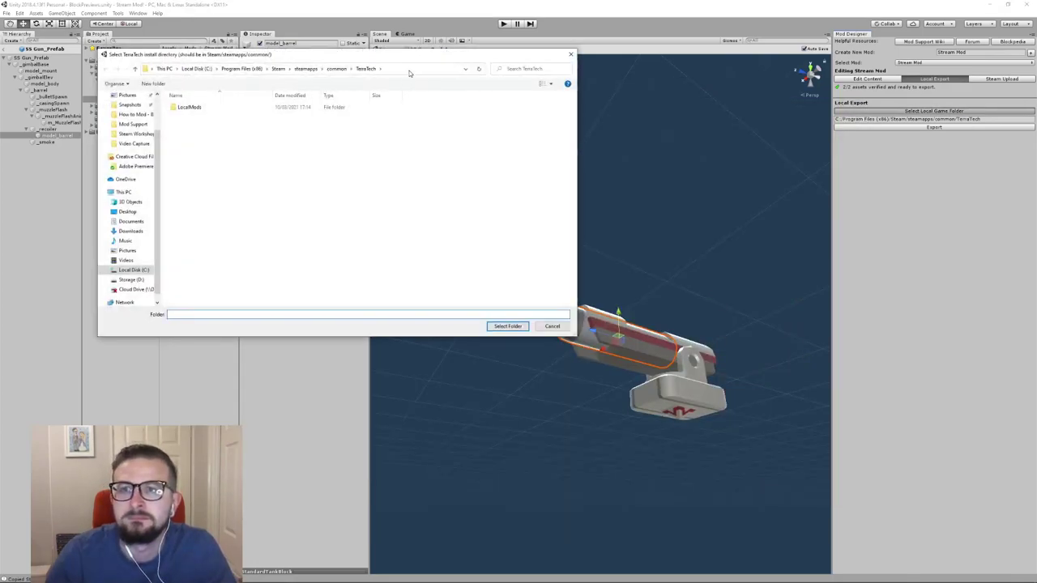
click(410, 69)
key(ctrl+v)
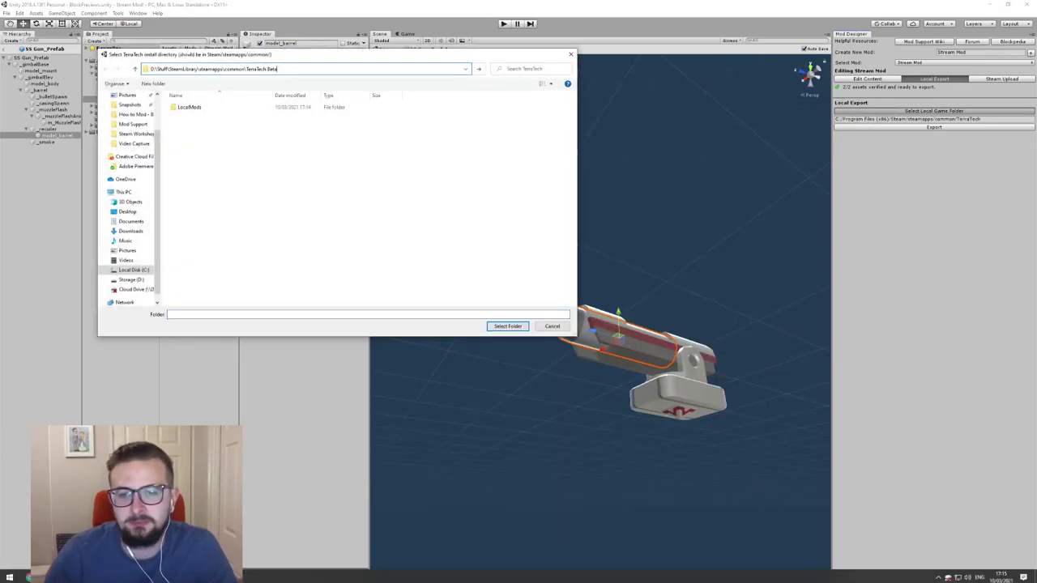
key(Return)
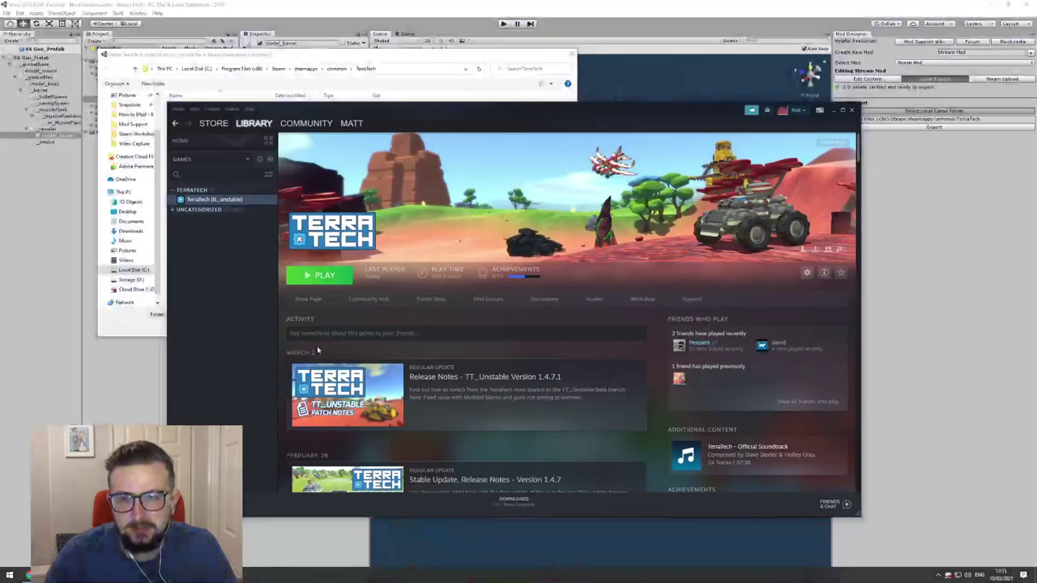
Switch to Steam, browse TerraTech's local files, select the TerraTech Beta folder path, and return to Unity's folder selection
right_click(222, 202)
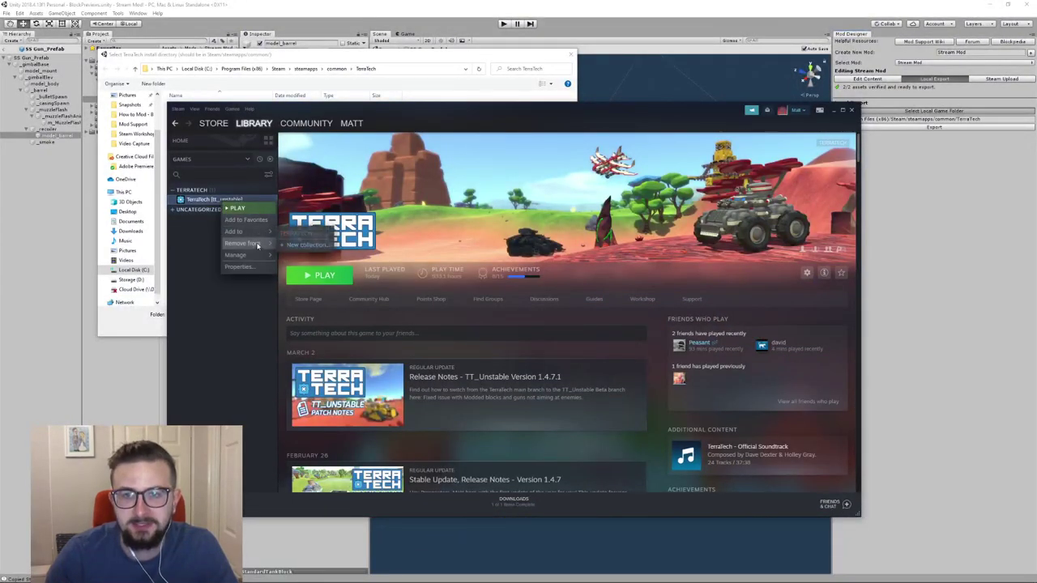
click(238, 267)
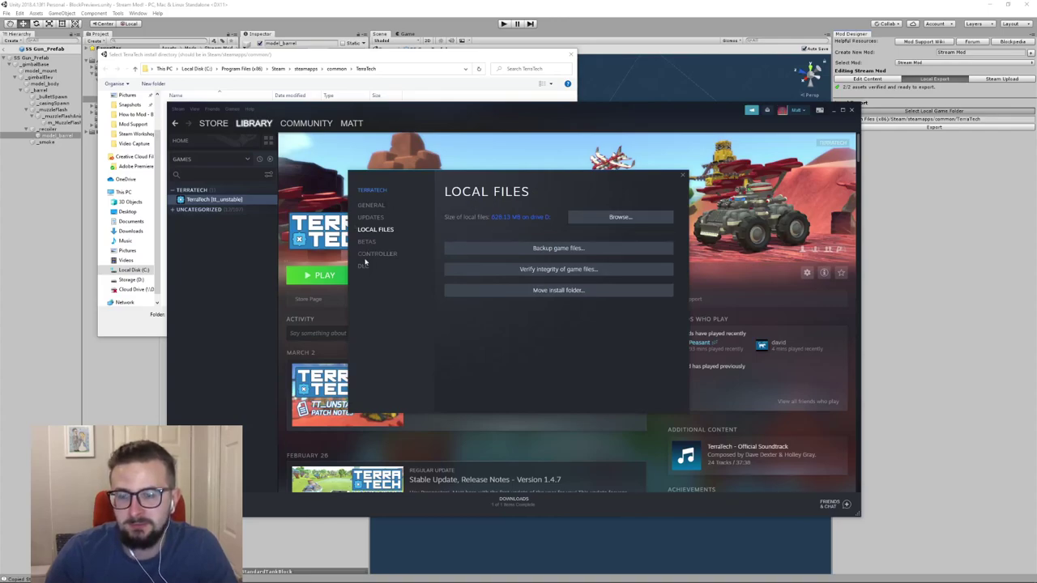
click(683, 177)
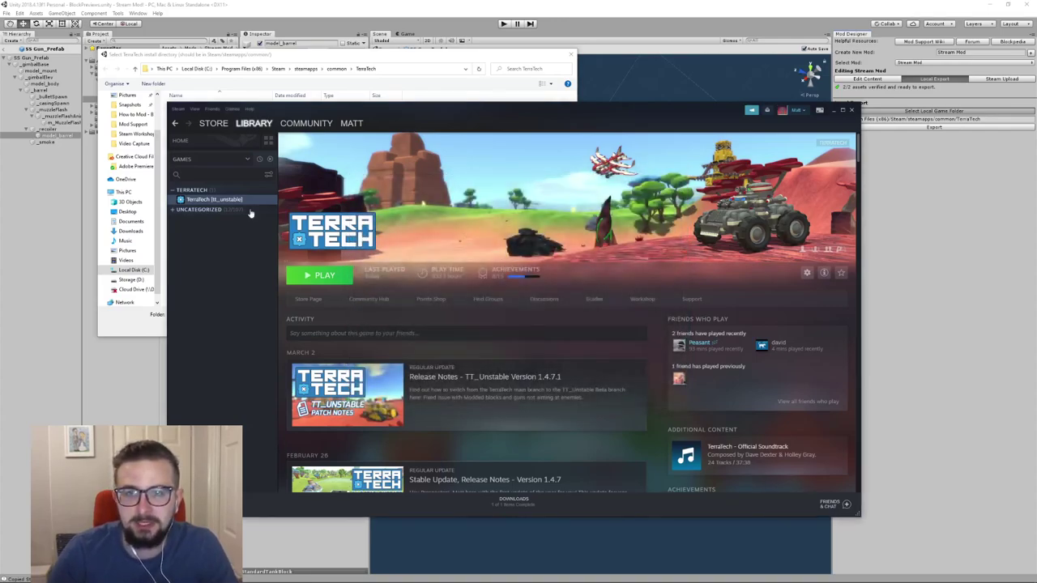
right_click(243, 200)
mouse_move(259, 253)
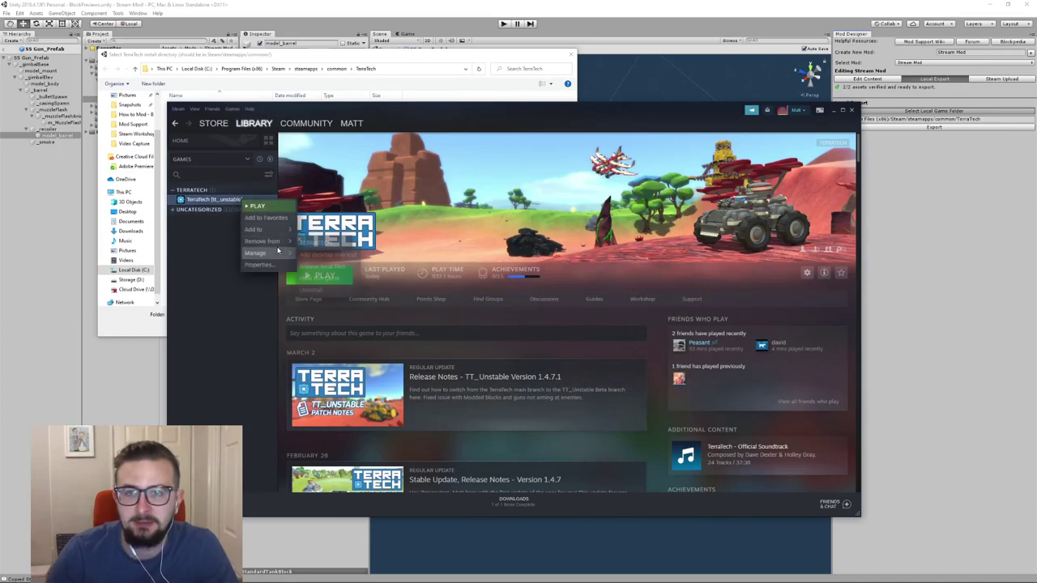
click(324, 262)
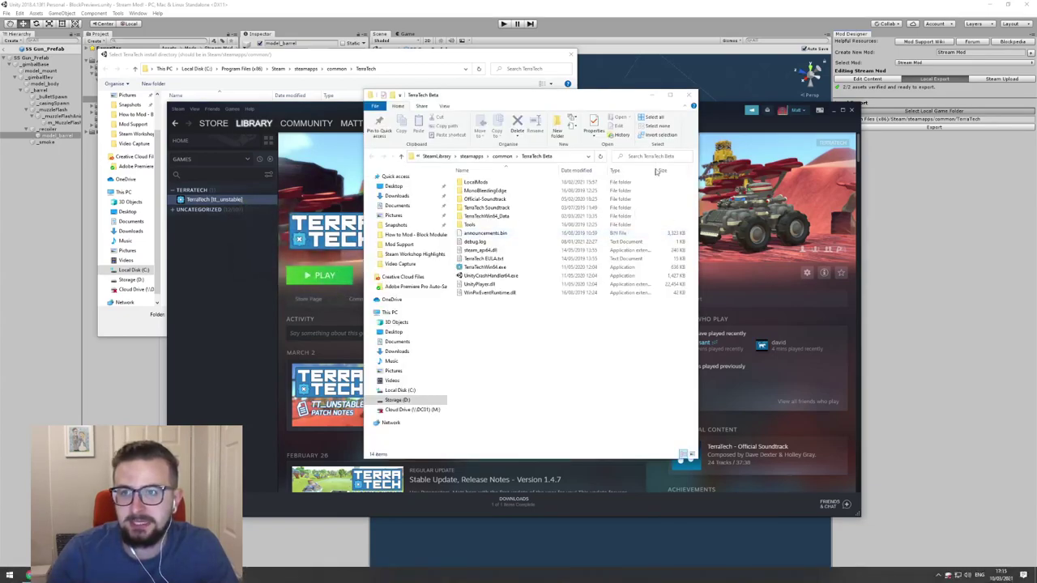
click(565, 156)
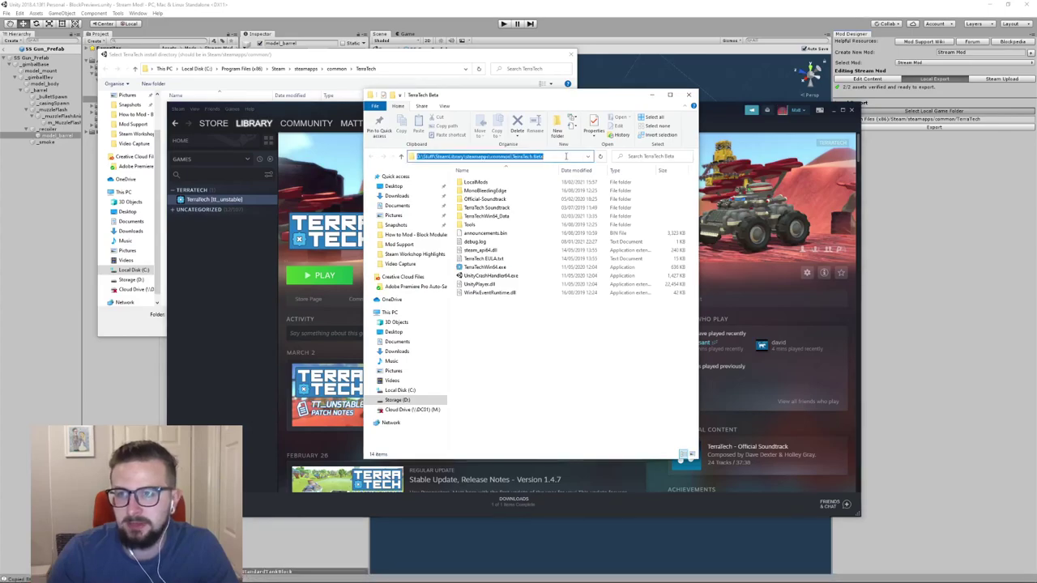
click(669, 4)
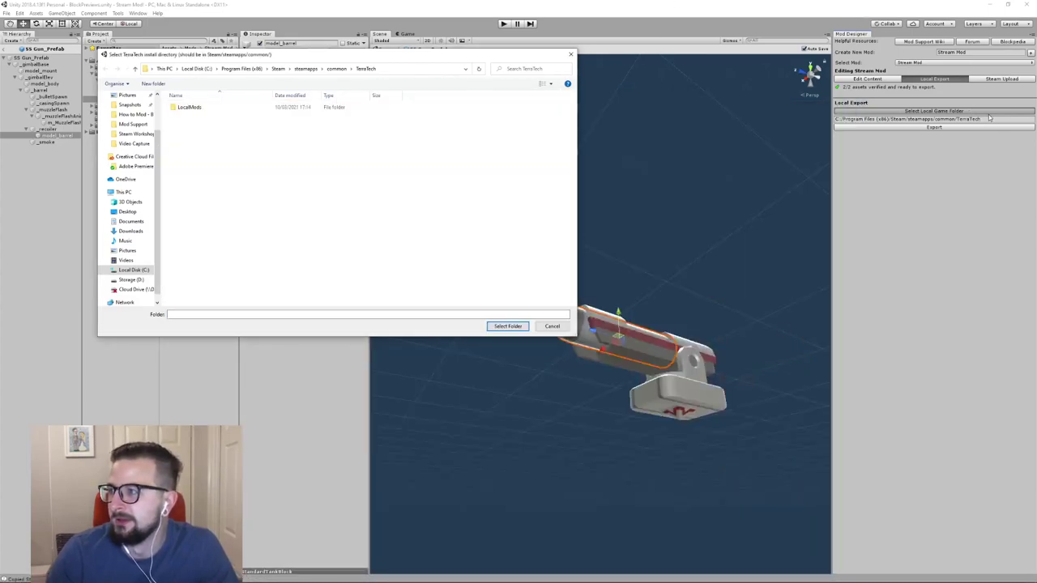
Set the local game folder to D:\Stuff\SteamLibrary\steamapps\common\TerraTech Beta and export Stream Mod locally
click(396, 68)
key(ctrl+v)
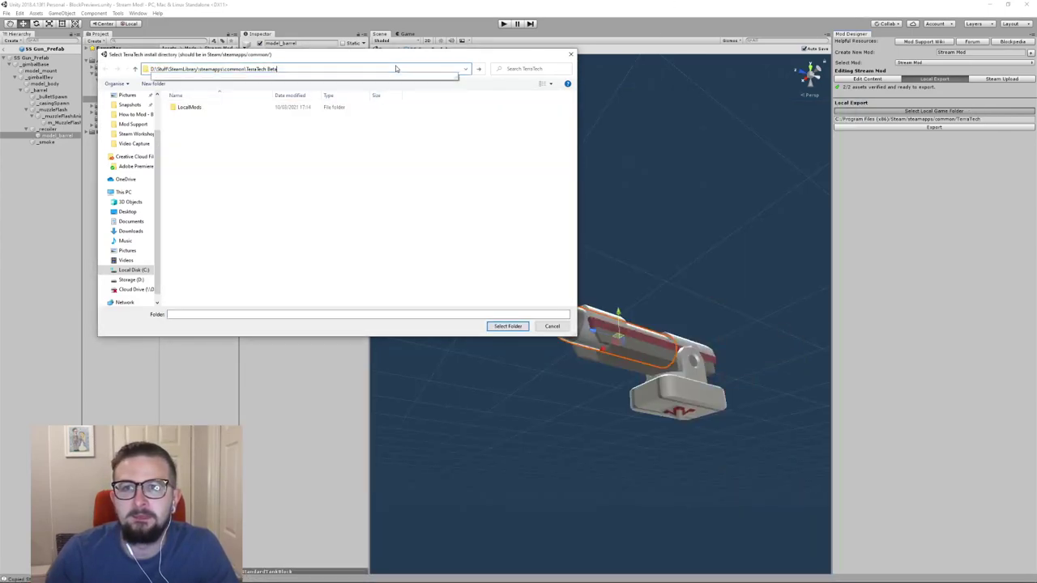
key(Return)
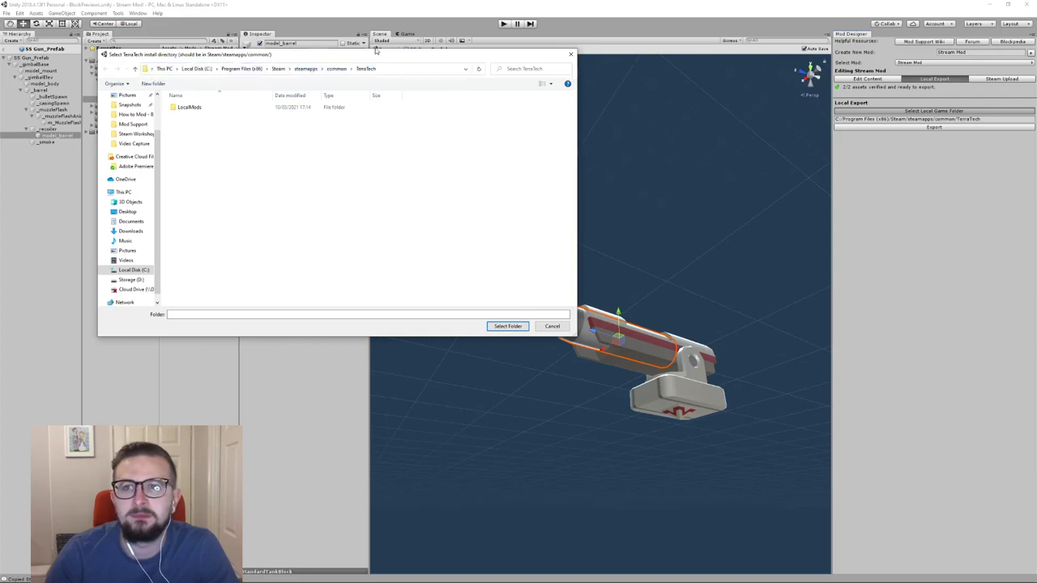
click(405, 72)
text(D:\Stuff\SteamLibrary\steamapps\common\TerraTech Beta)
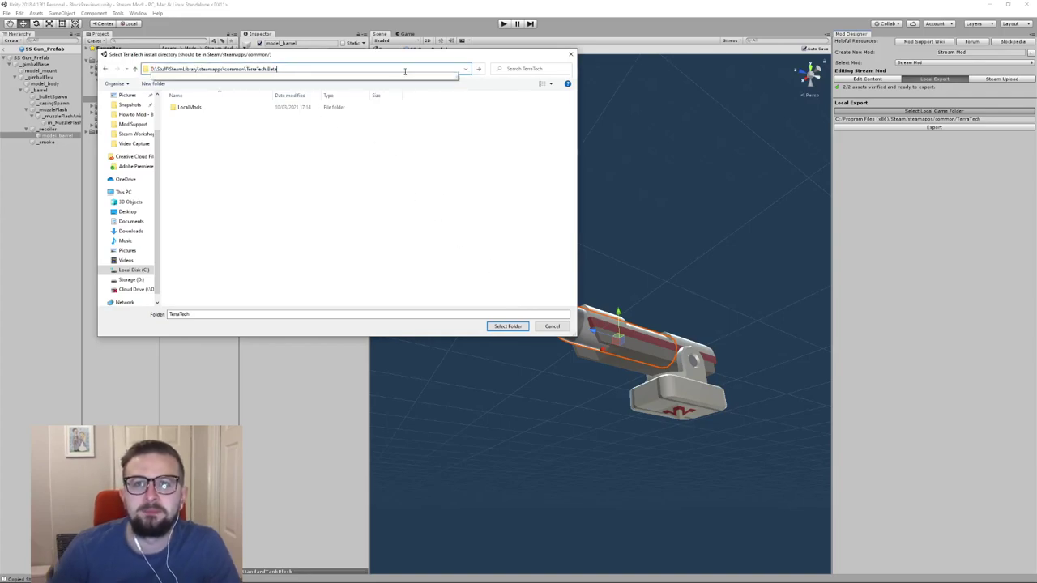
key(Return)
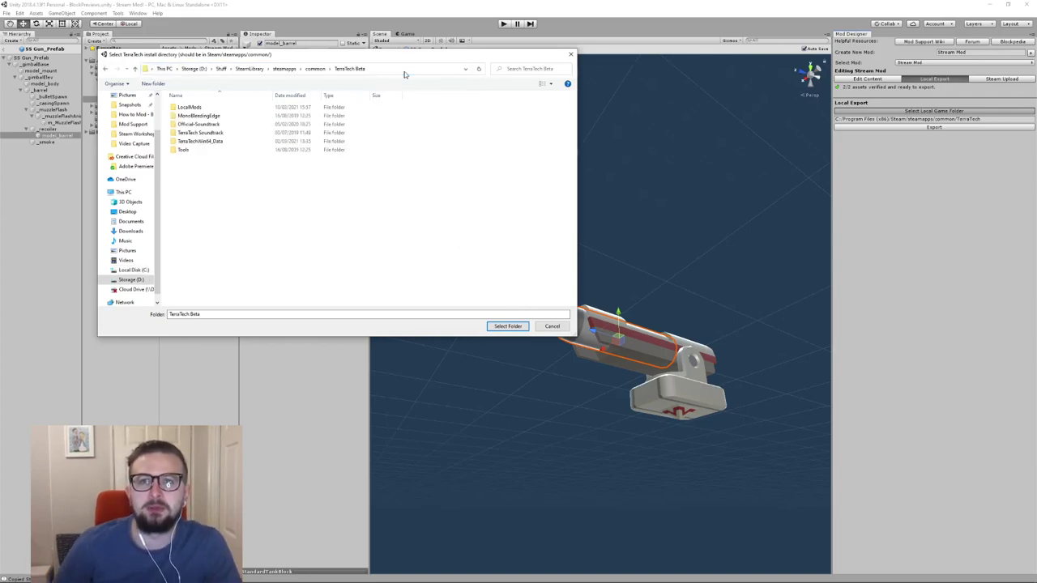
click(507, 325)
click(926, 129)
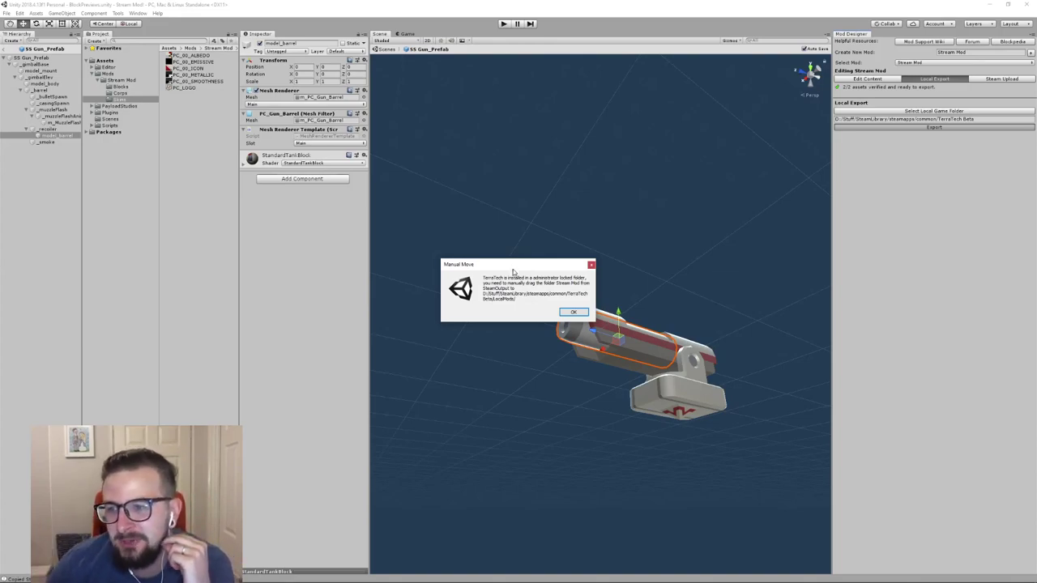
click(573, 313)
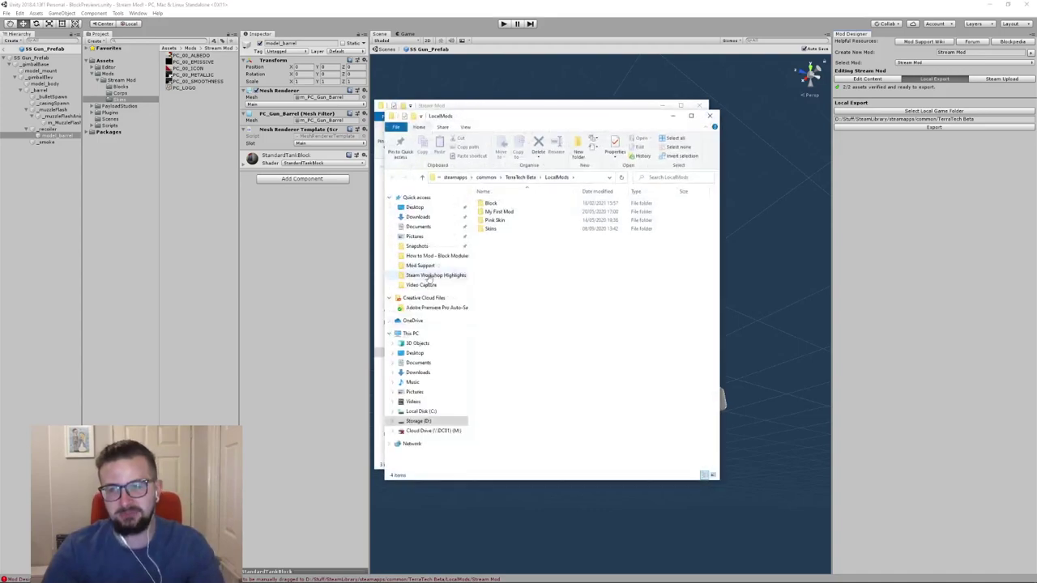
Arrange the two export folder windows side by side and copy the Stream Mod folder from SteamOutput into LocalMods
drag(568, 114, 321, 153)
drag(747, 168, 750, 151)
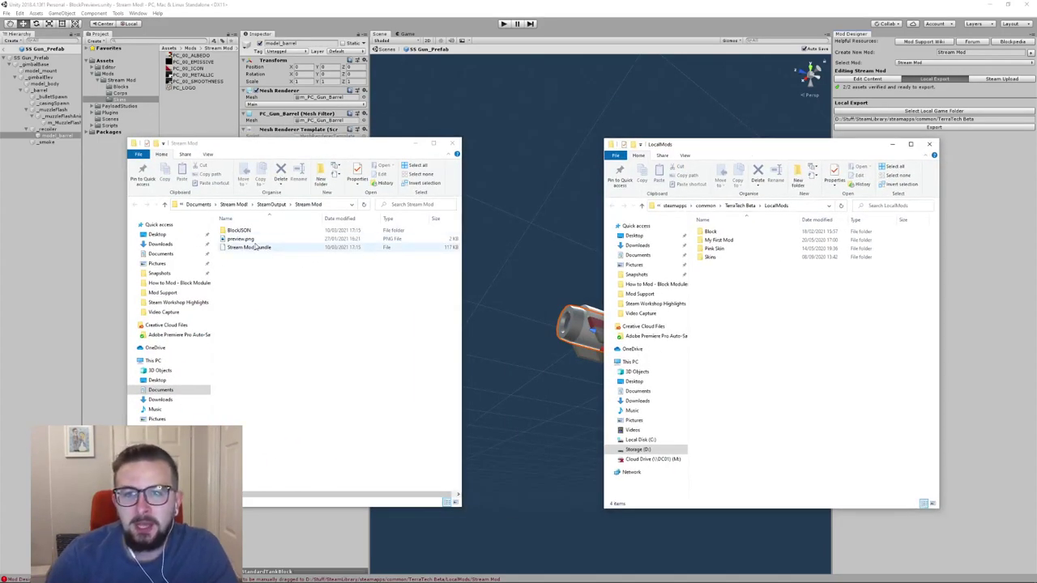
click(165, 208)
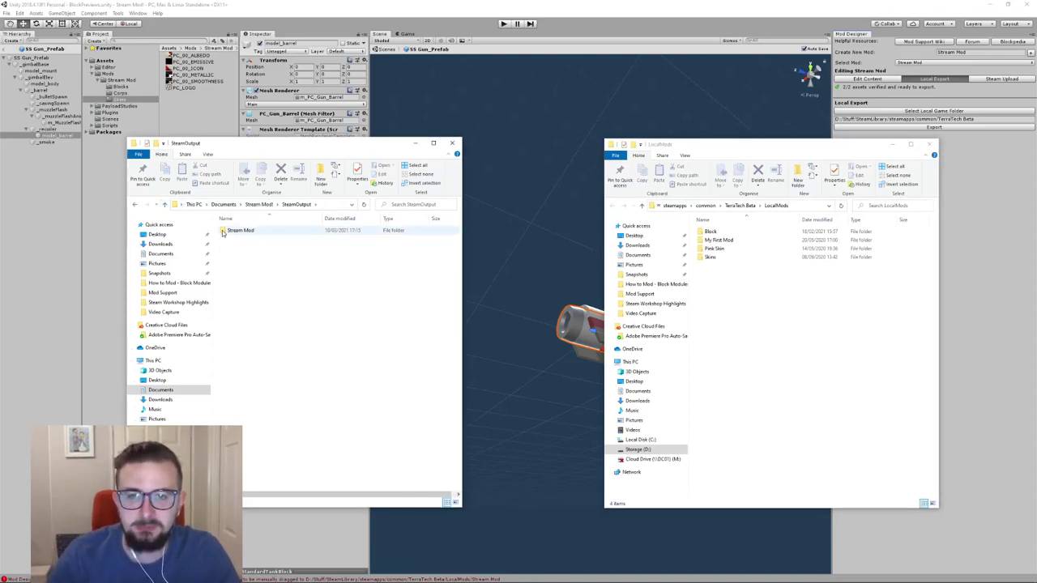
click(235, 232)
drag(226, 233, 762, 312)
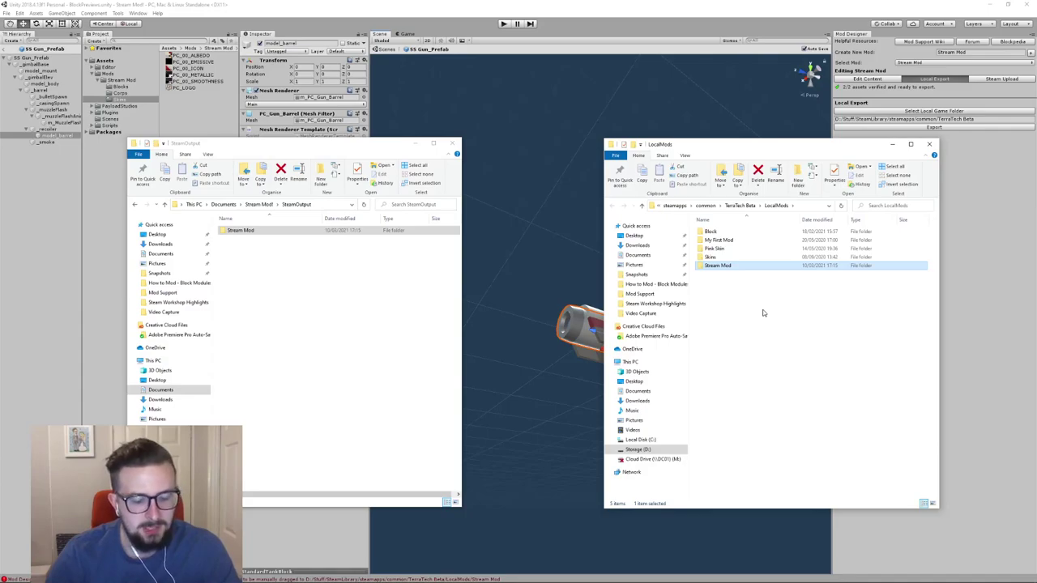
key(super)
text(tre)
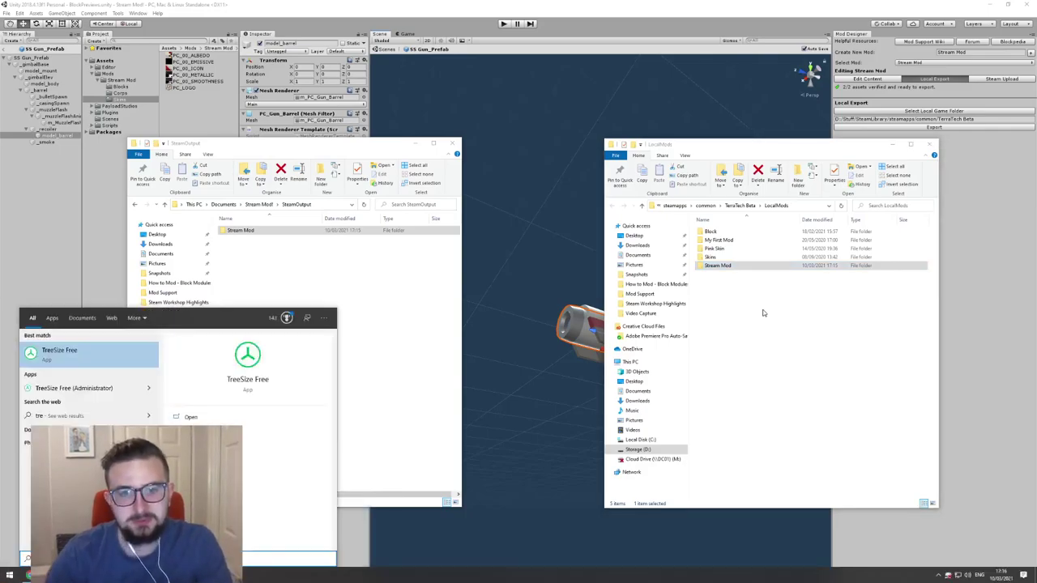
key(BackSpace)
key(Escape)
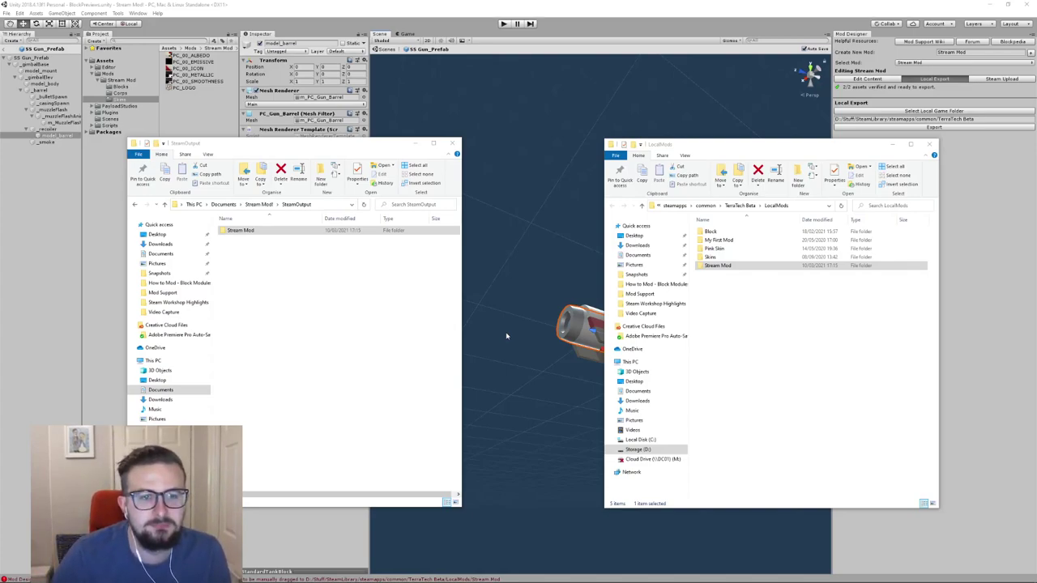
Switch to the web browser and open the TerraTech Workshop home page on Steam Community
mouse_move(243, 582)
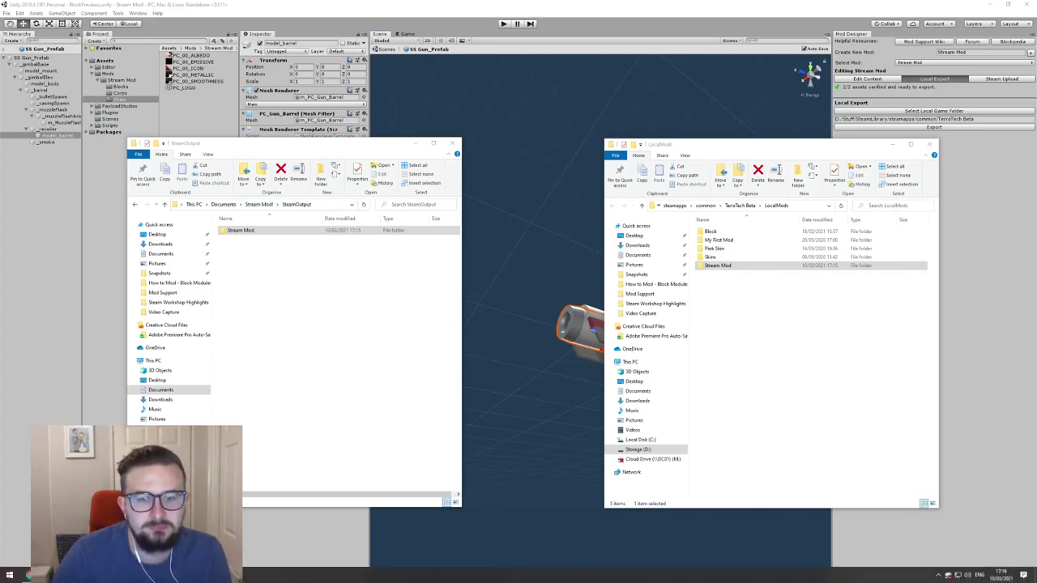
click(27, 576)
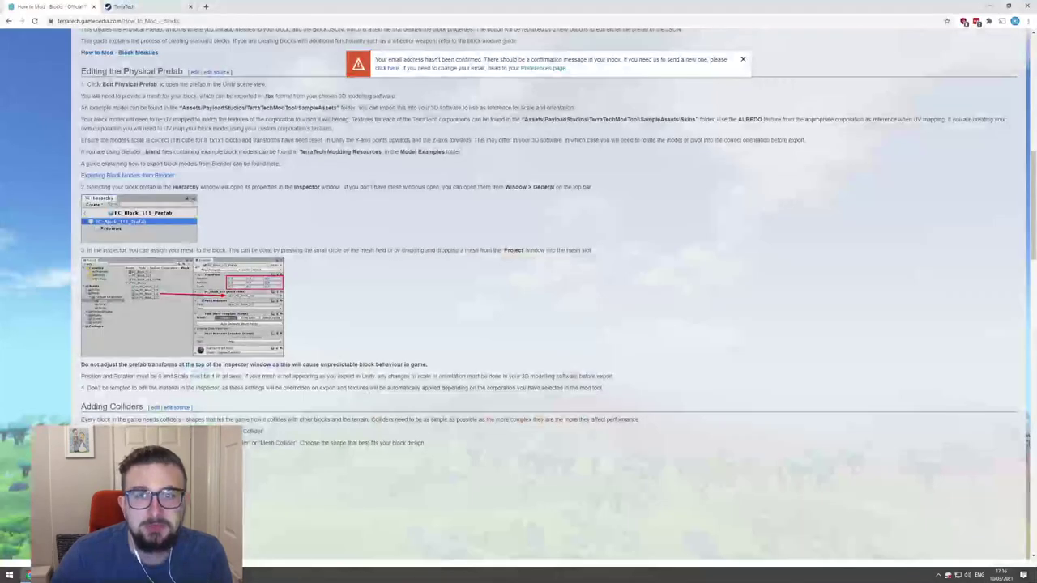
click(126, 6)
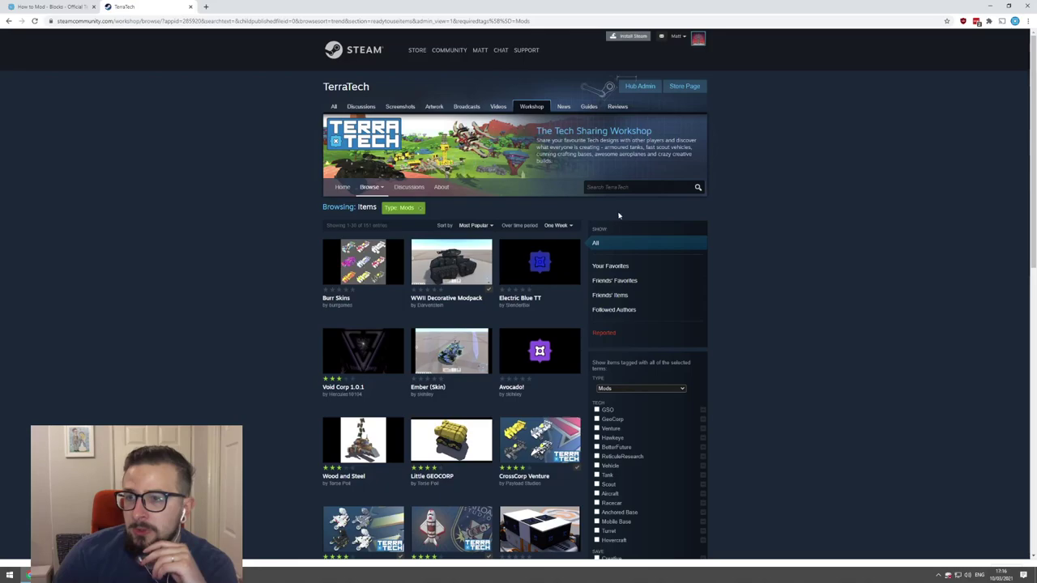
click(531, 106)
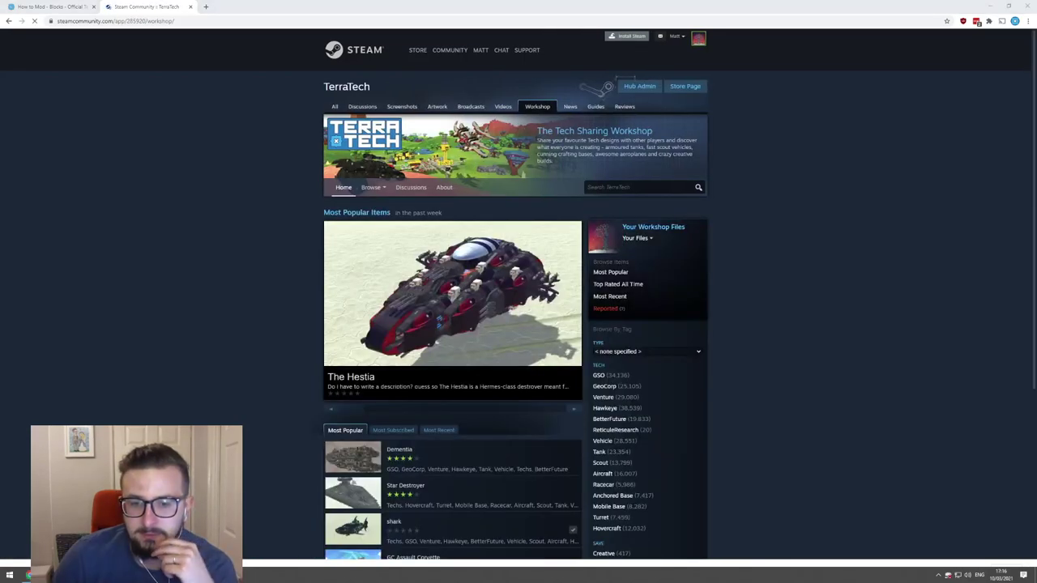
Show the subscribed items from your TerraTech Workshop files and unsubscribe from Payload Corporation
key(Return)
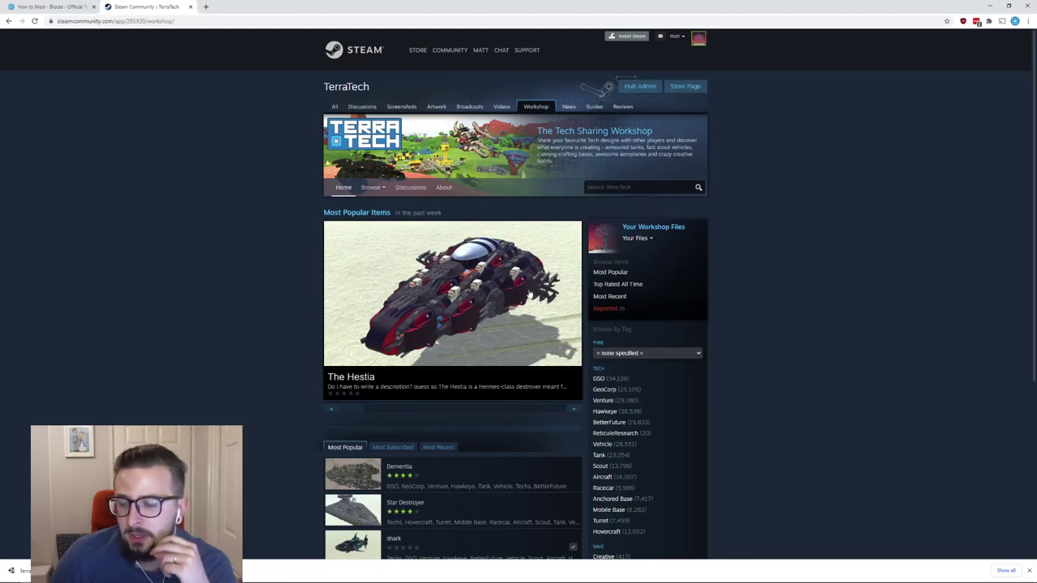
scroll(826, 308, down, 1)
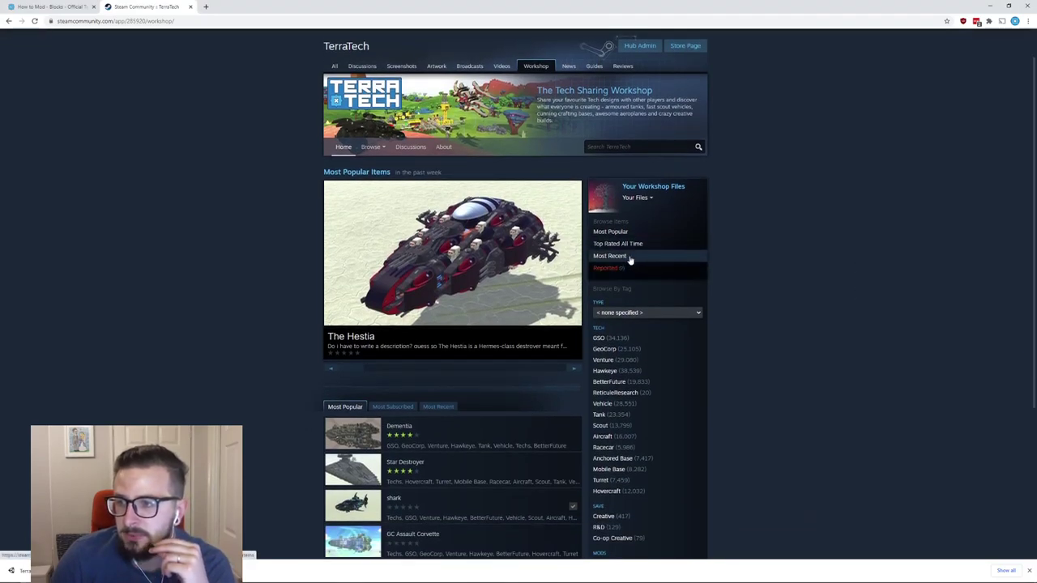
click(629, 259)
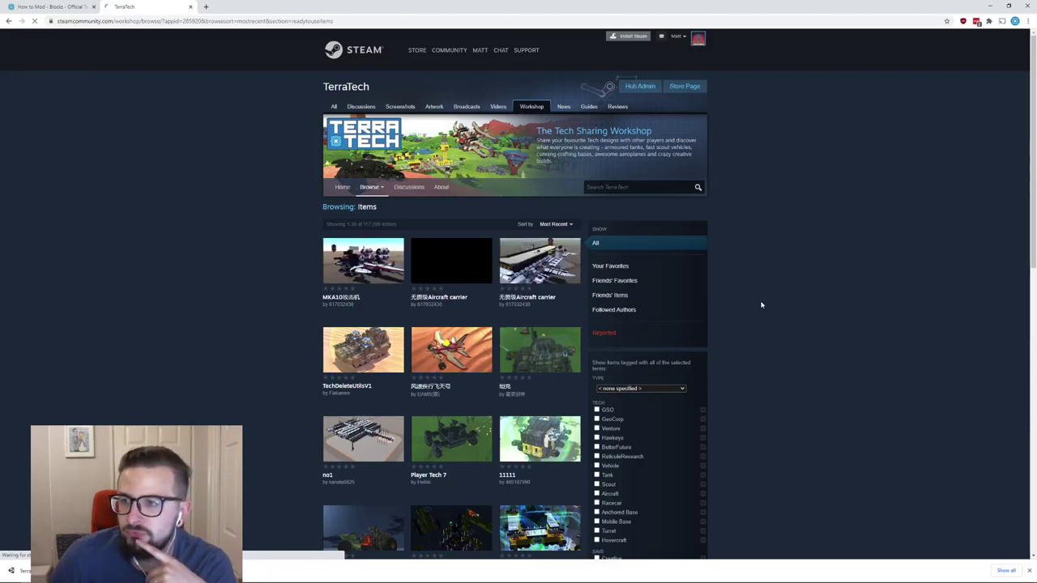
click(8, 21)
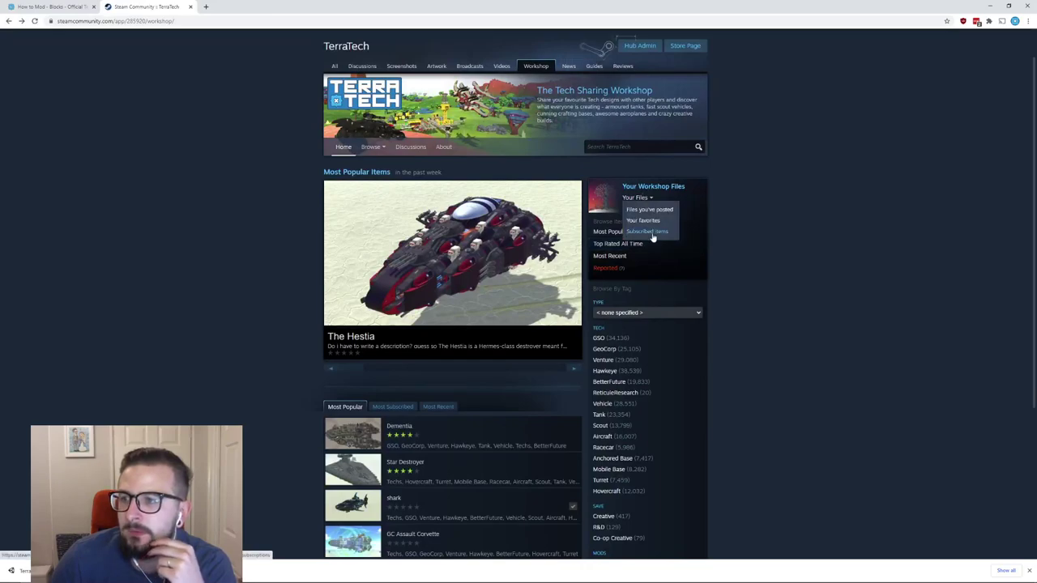
click(652, 233)
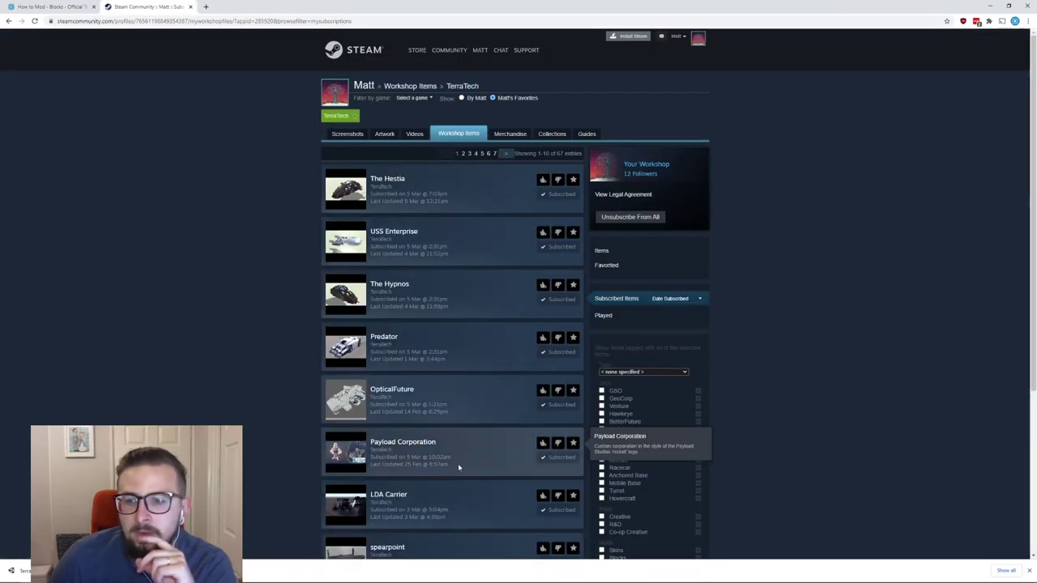
click(562, 459)
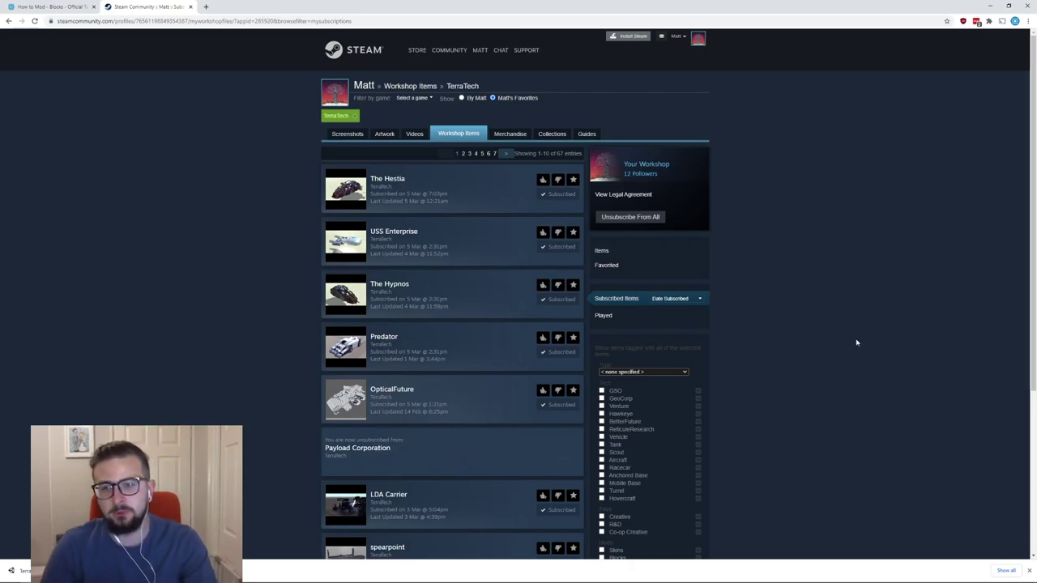